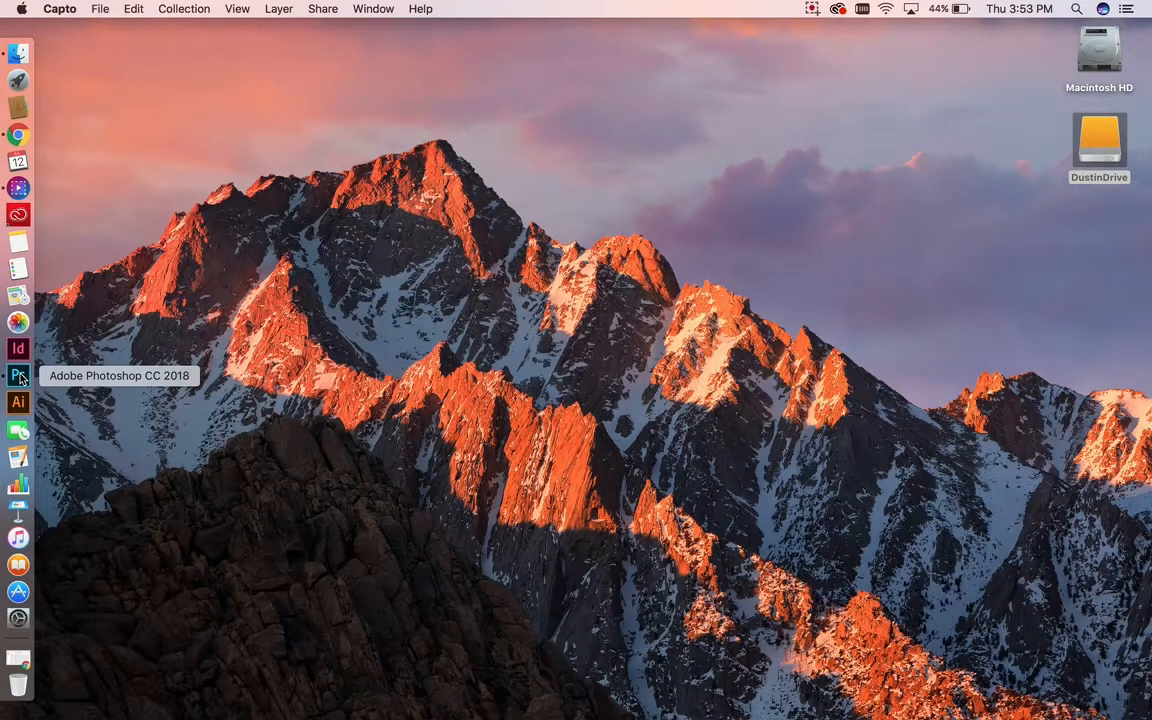
Step: Create a new white 2000 × 2000 px document at 72 ppi
left_click(19, 376)
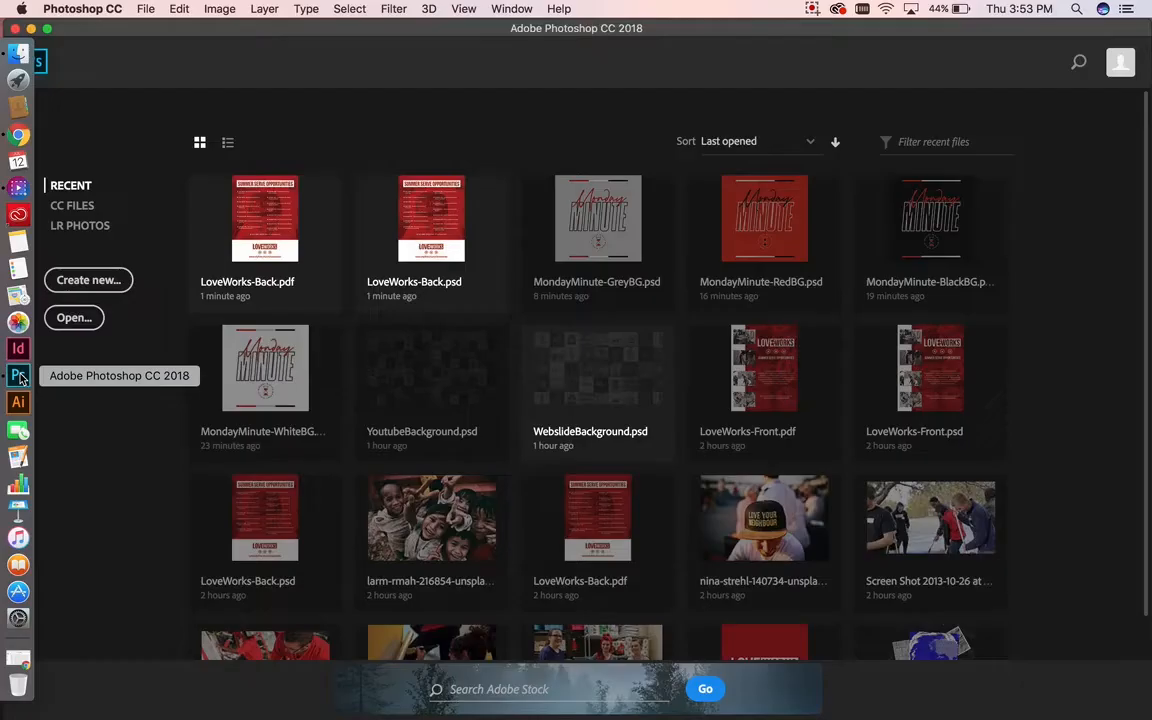
left_click(146, 10)
left_click(140, 38)
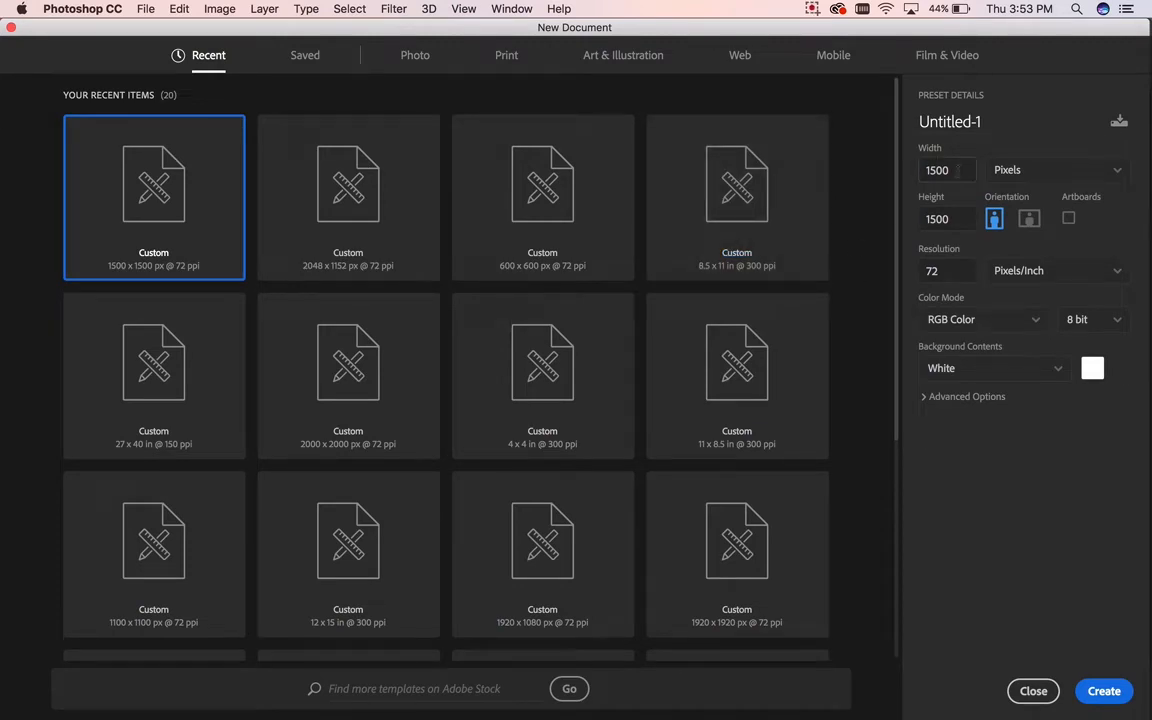
left_click(958, 170)
type("2000")
key("Tab")
type("200")
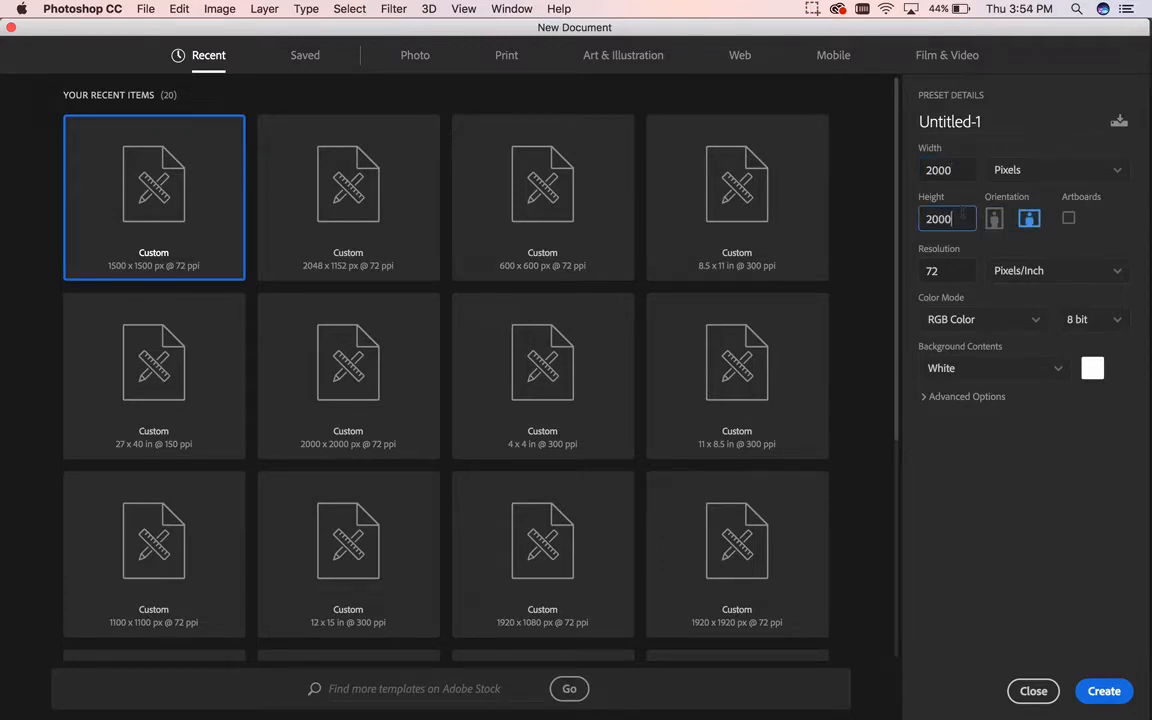
left_click(1100, 690)
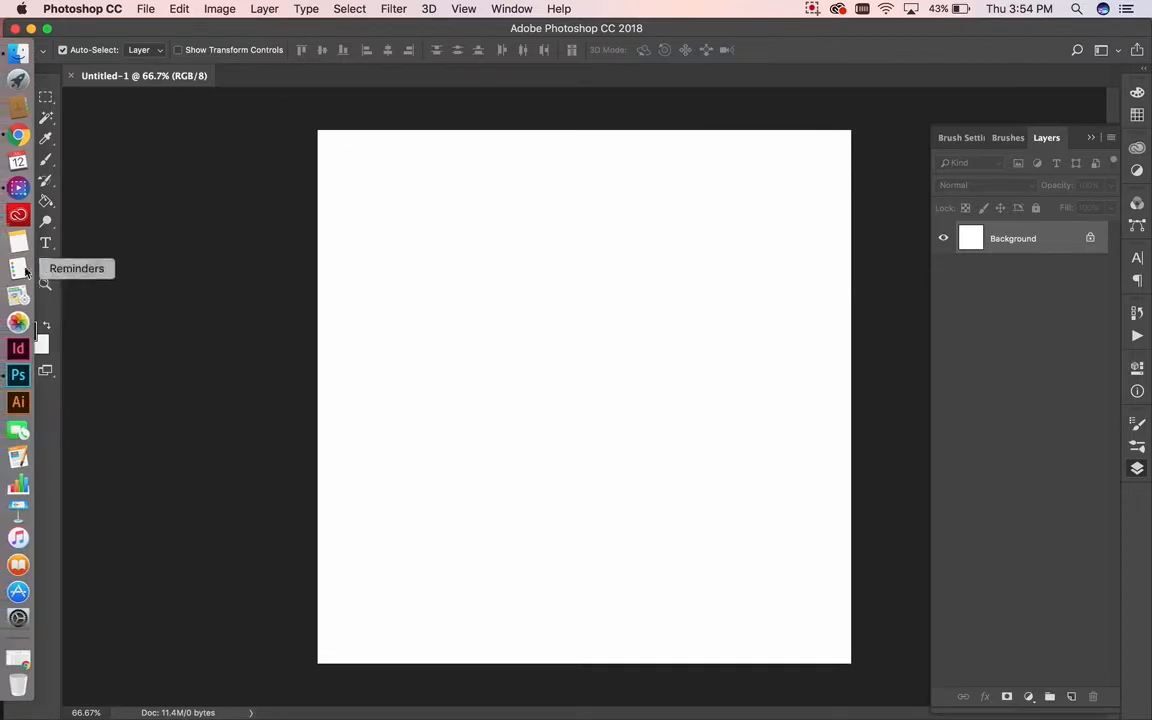
Step: In a new Chrome tab, go to Unsplash and search for 'male model'
mouse_move(2, 156)
left_click(8, 134)
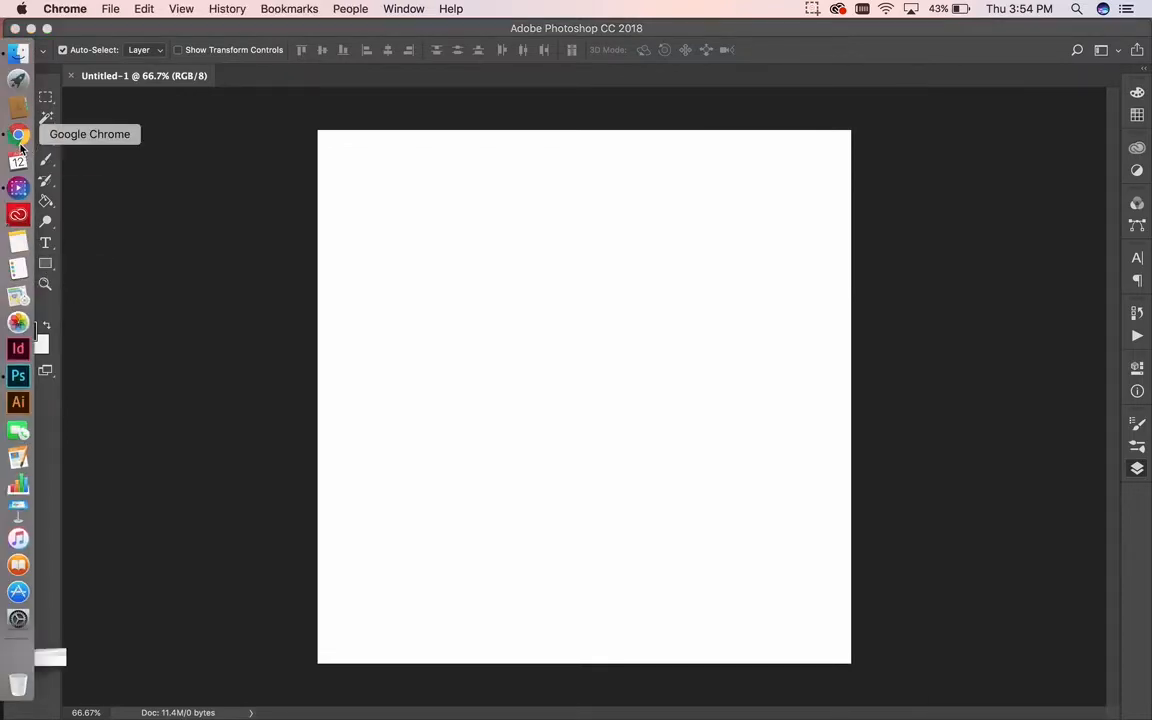
left_click(259, 37)
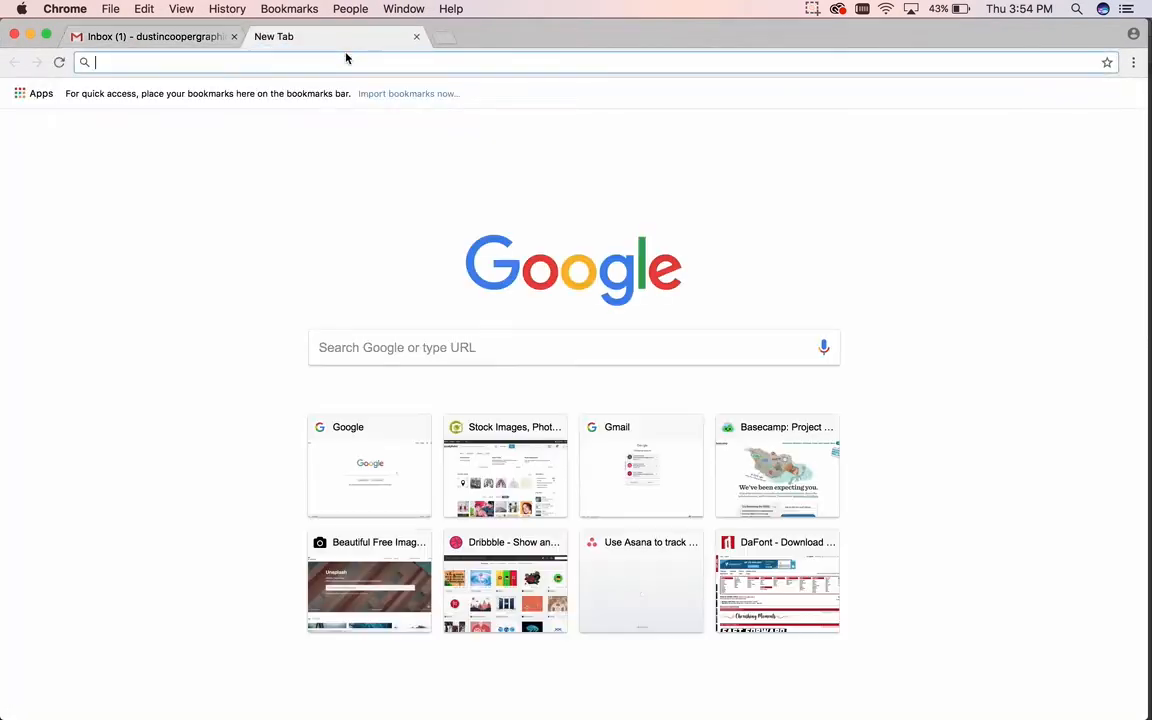
type("unsplash.com")
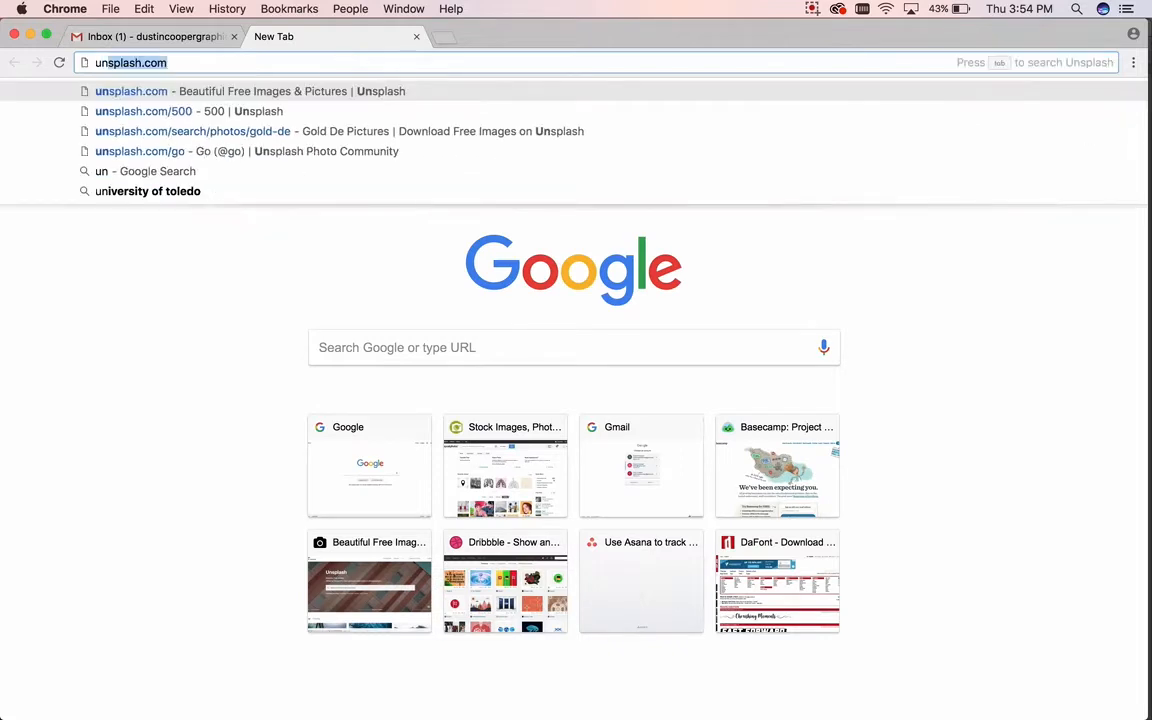
key("Return")
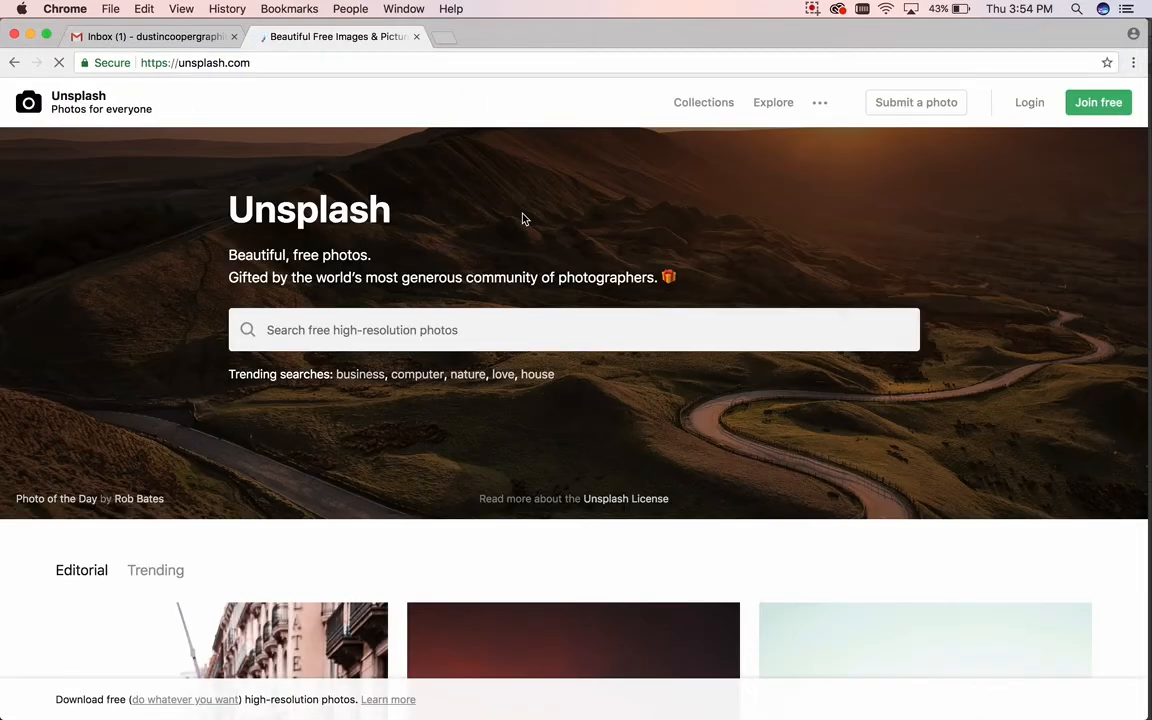
left_click(446, 317)
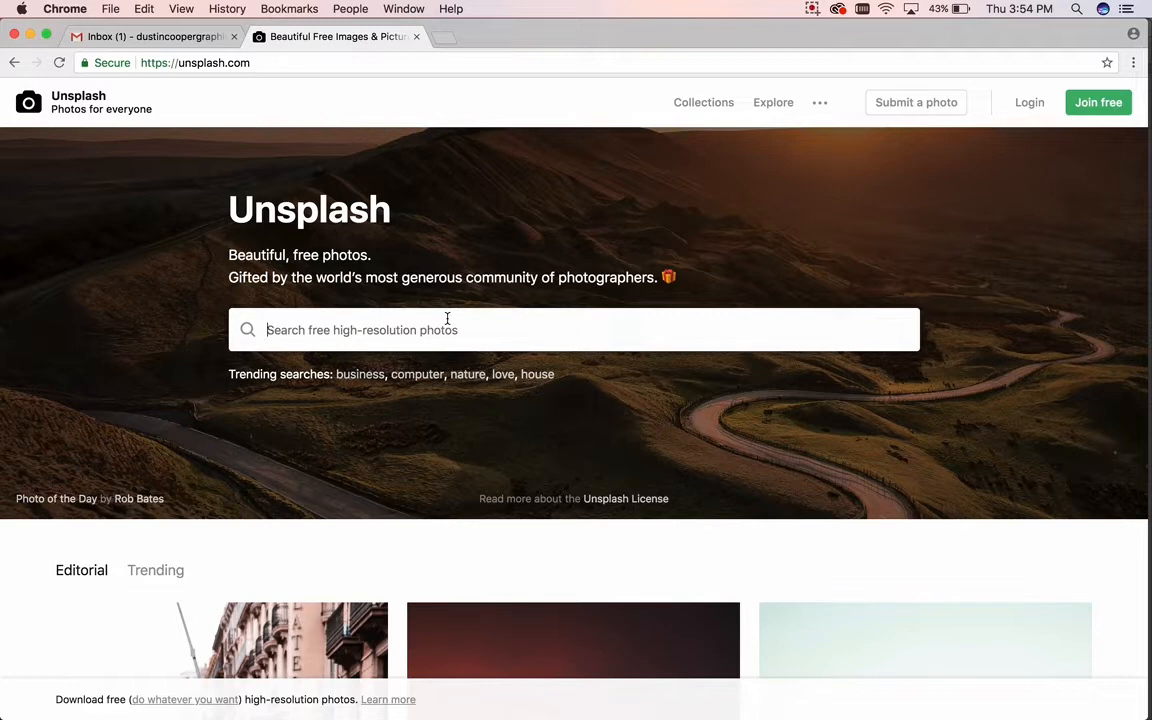
type("male model")
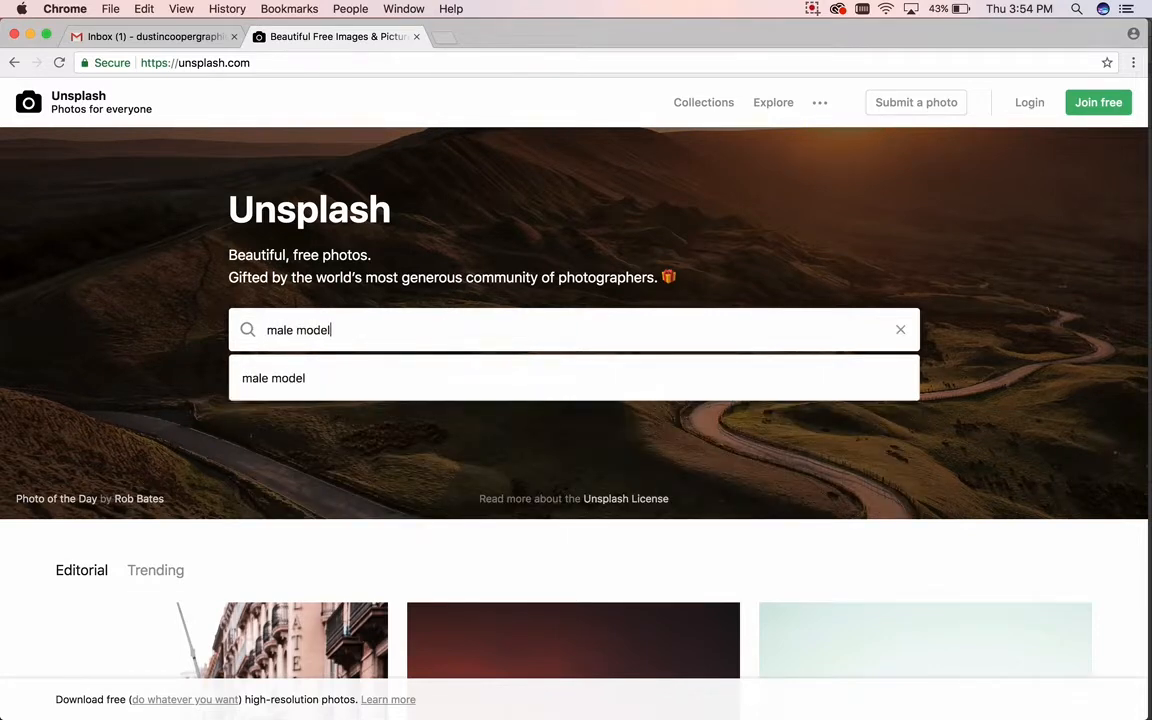
key("Return")
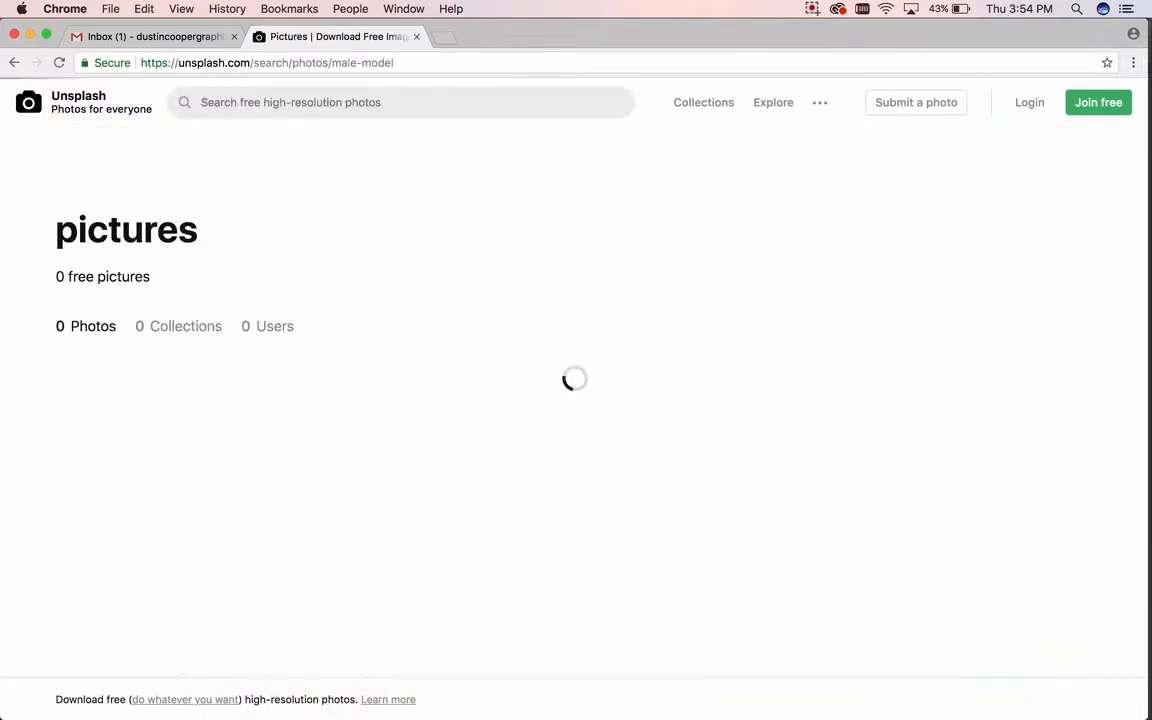
Step: Browse the results and open the photo of the man in sunglasses
scroll(495, 221, "down", 10)
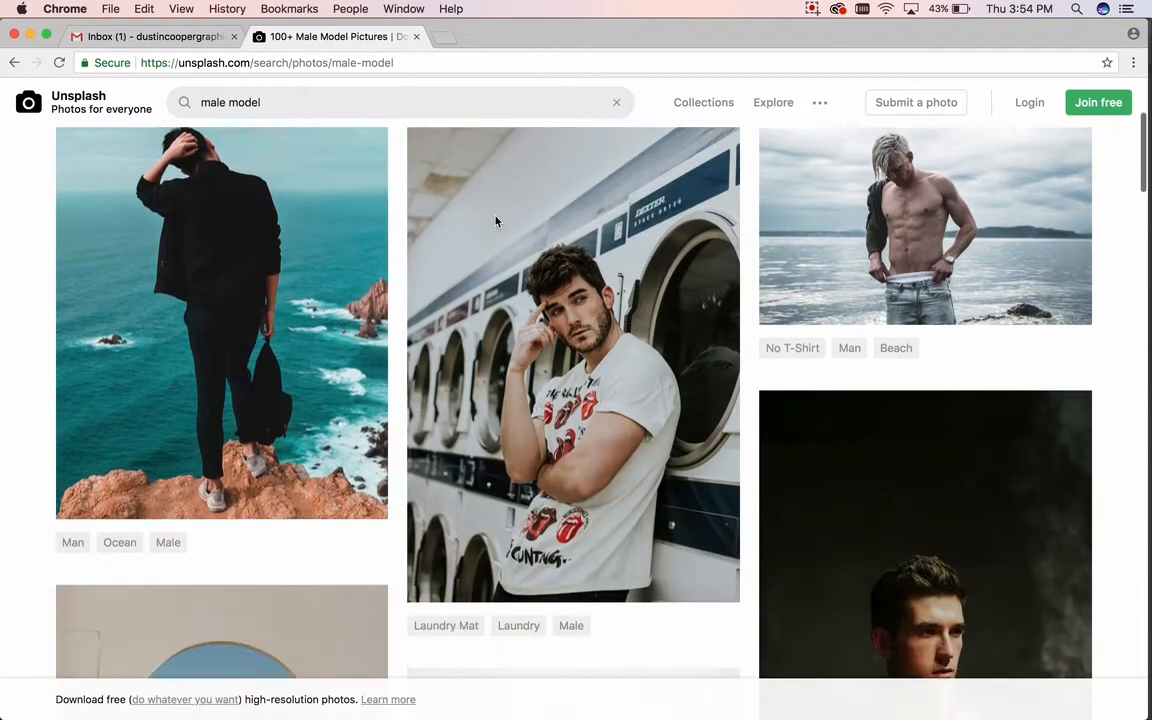
scroll(496, 218, "down", 1)
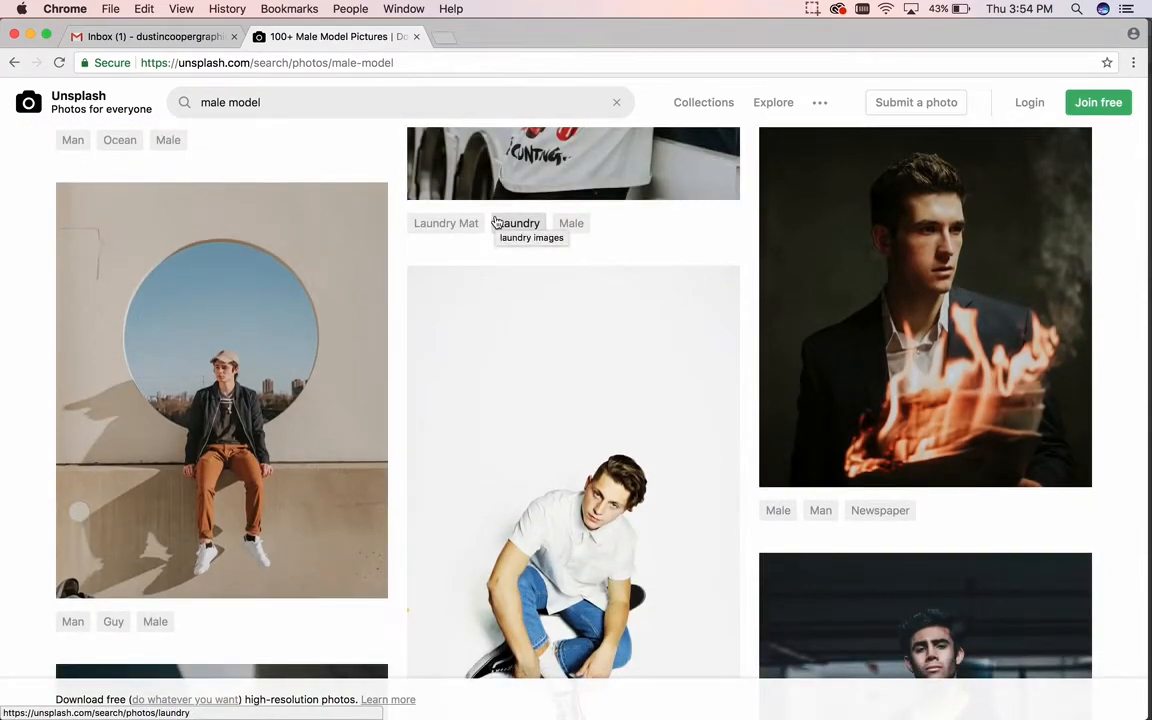
scroll(496, 221, "down", 2)
scroll(495, 221, "down", 5)
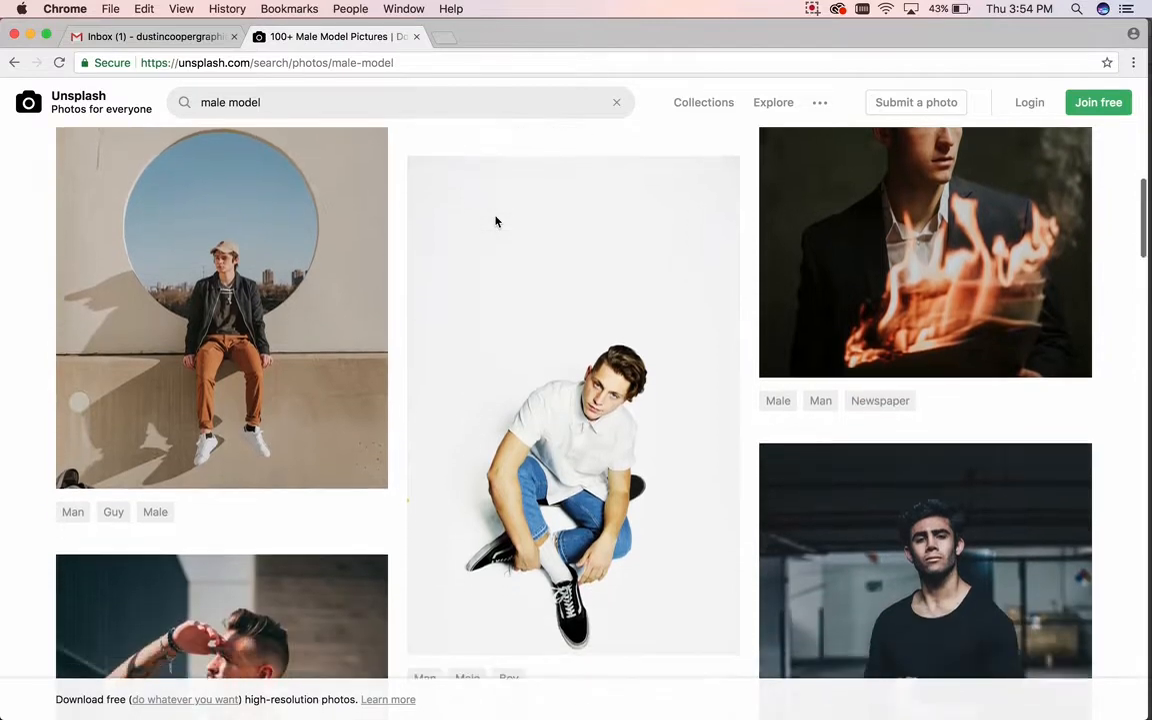
scroll(496, 217, "down", 2)
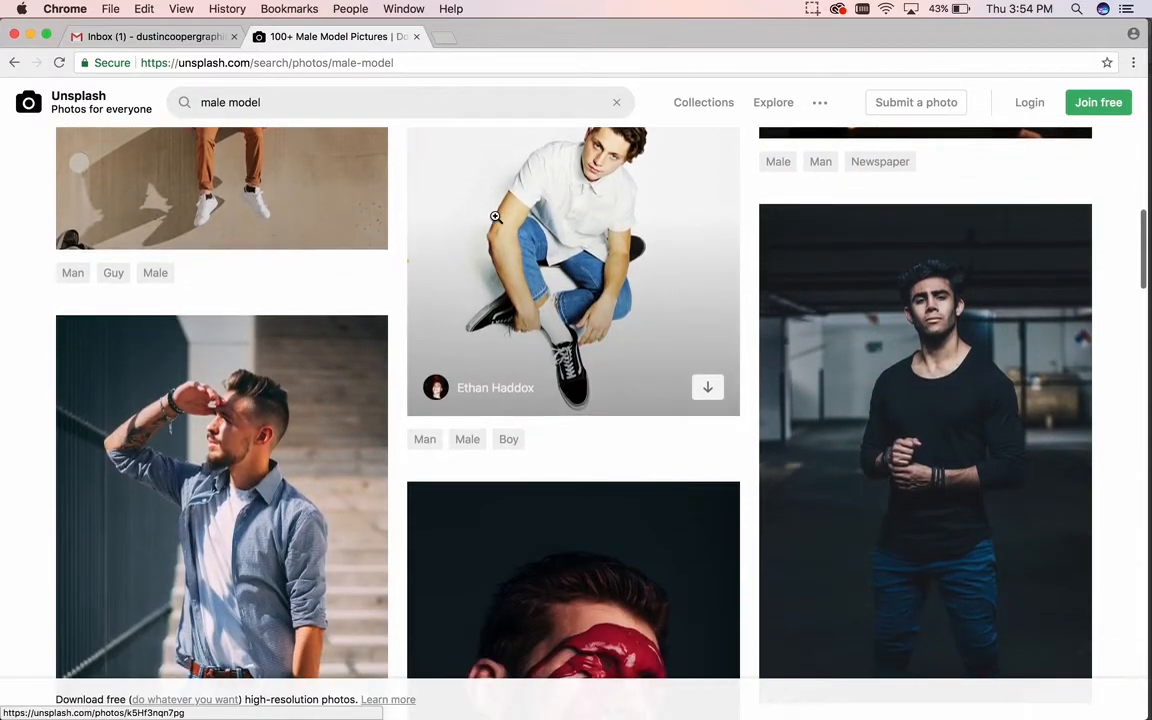
scroll(495, 217, "down", 1)
scroll(495, 216, "down", 2)
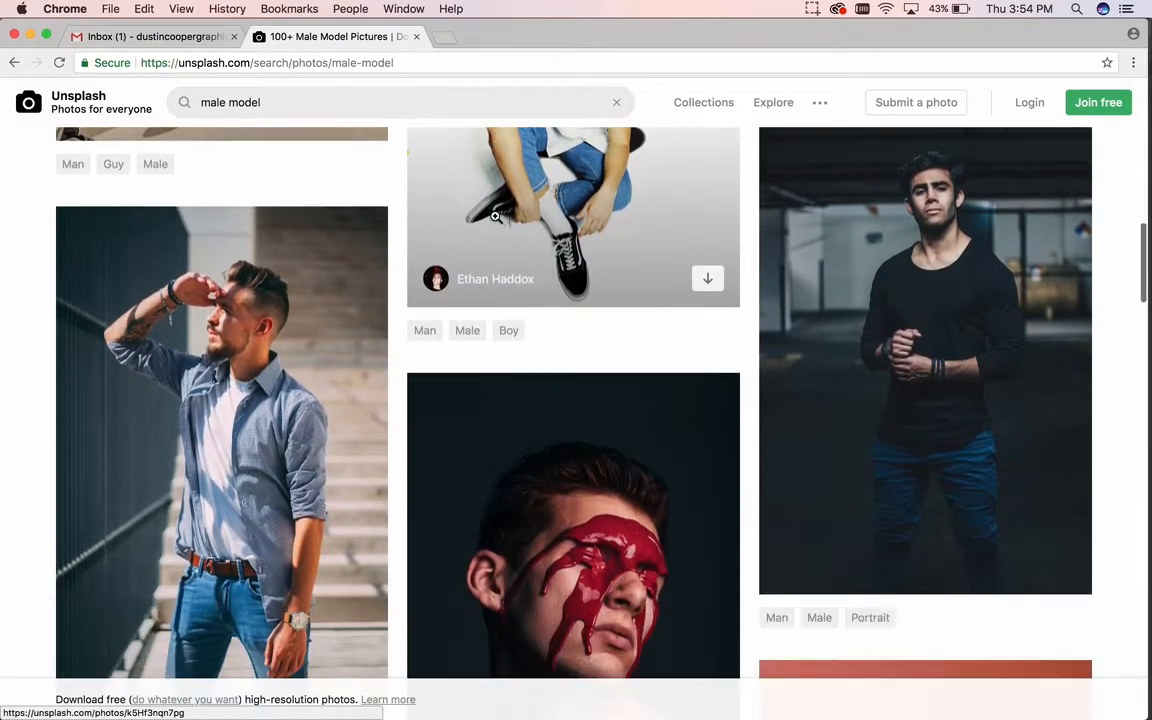
scroll(495, 216, "down", 13)
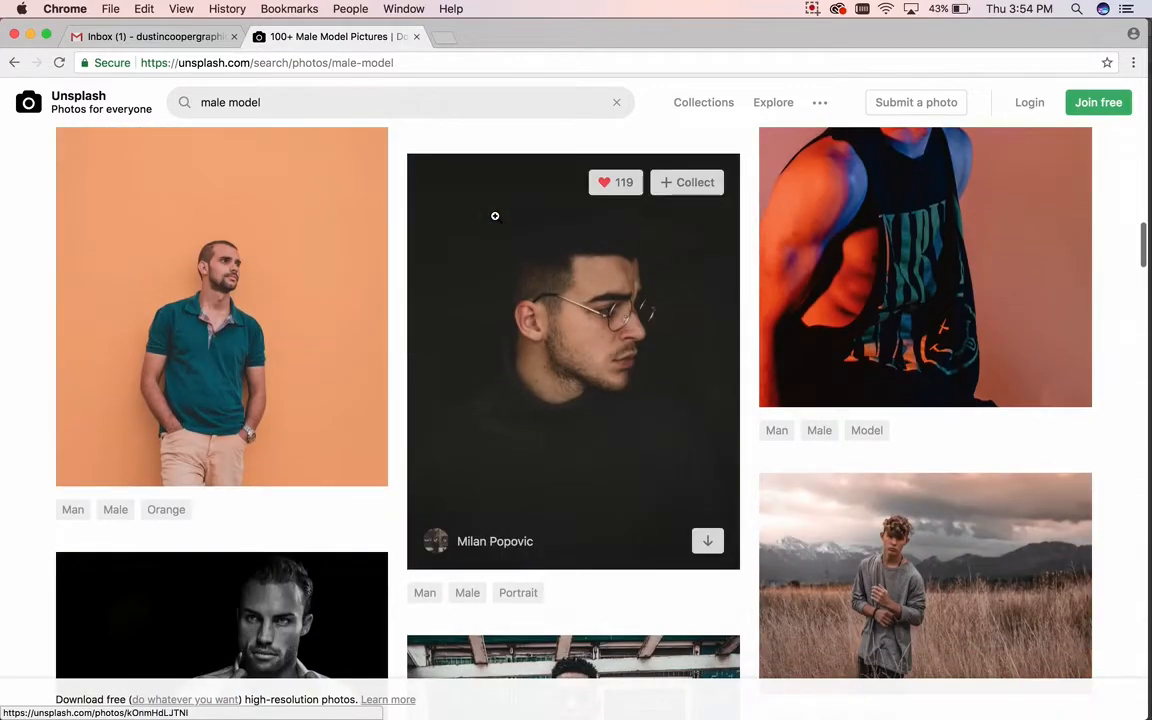
scroll(495, 216, "down", 3)
scroll(495, 216, "down", 3)
scroll(495, 216, "up", 1)
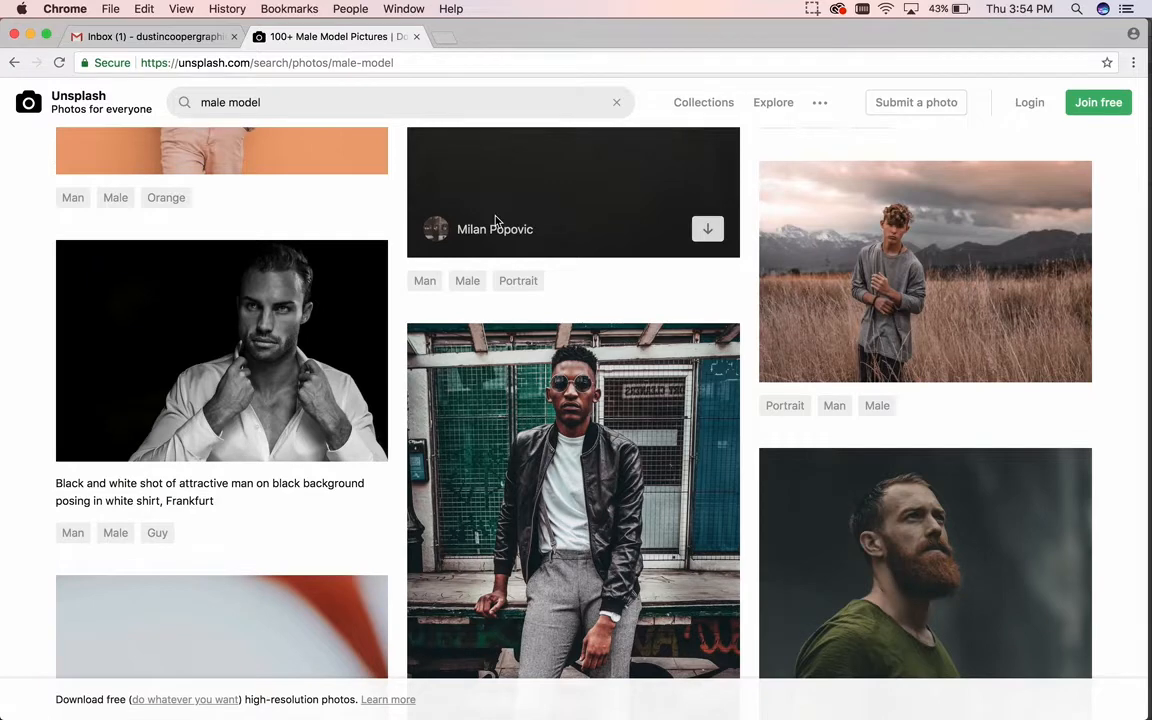
scroll(495, 220, "down", 3)
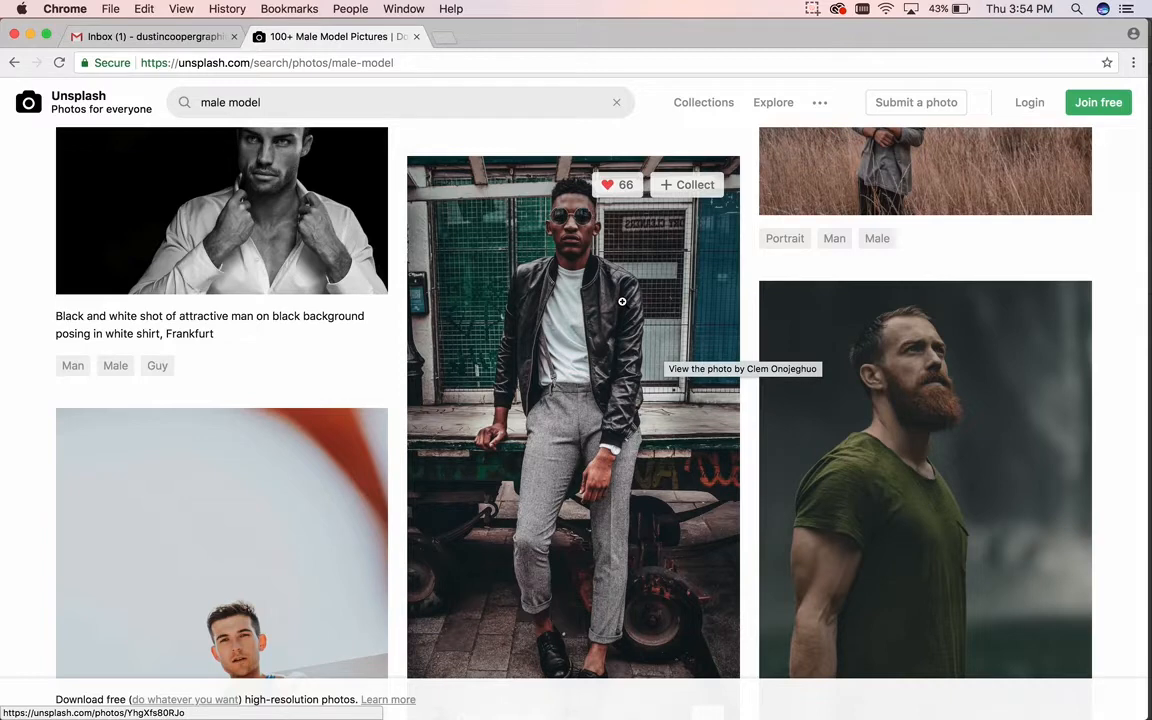
left_click(621, 301)
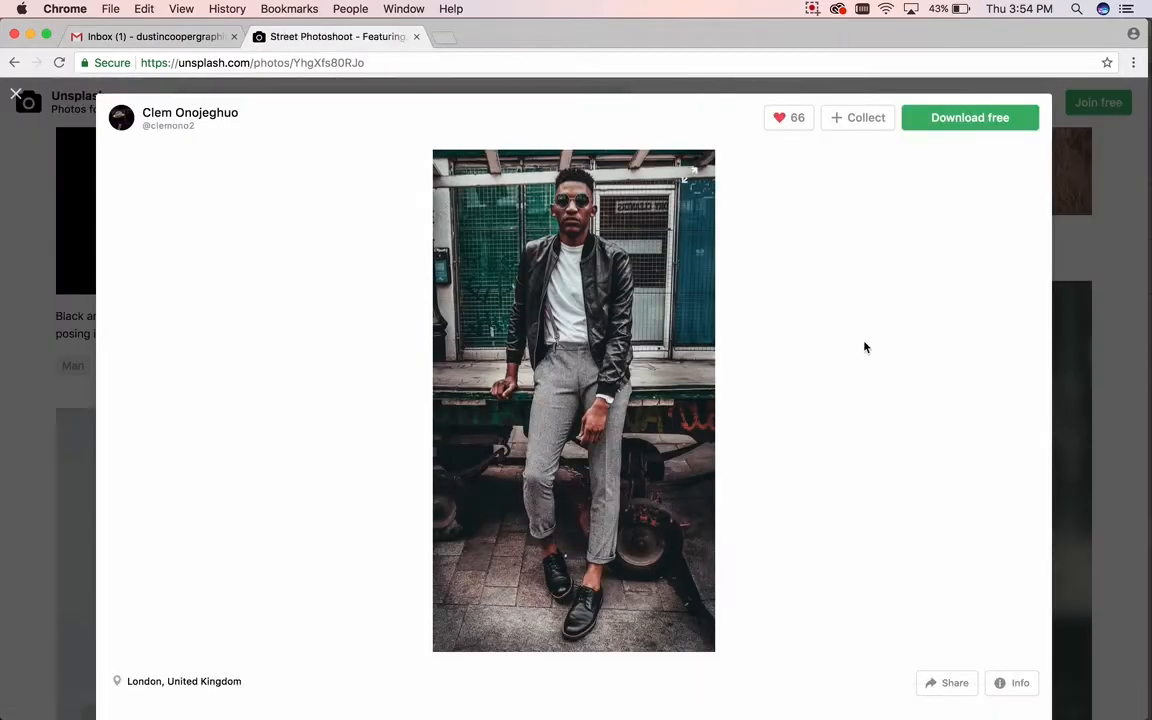
Step: Download the photo for free and dismiss the Say thanks popup
scroll(667, 325, "down", 1)
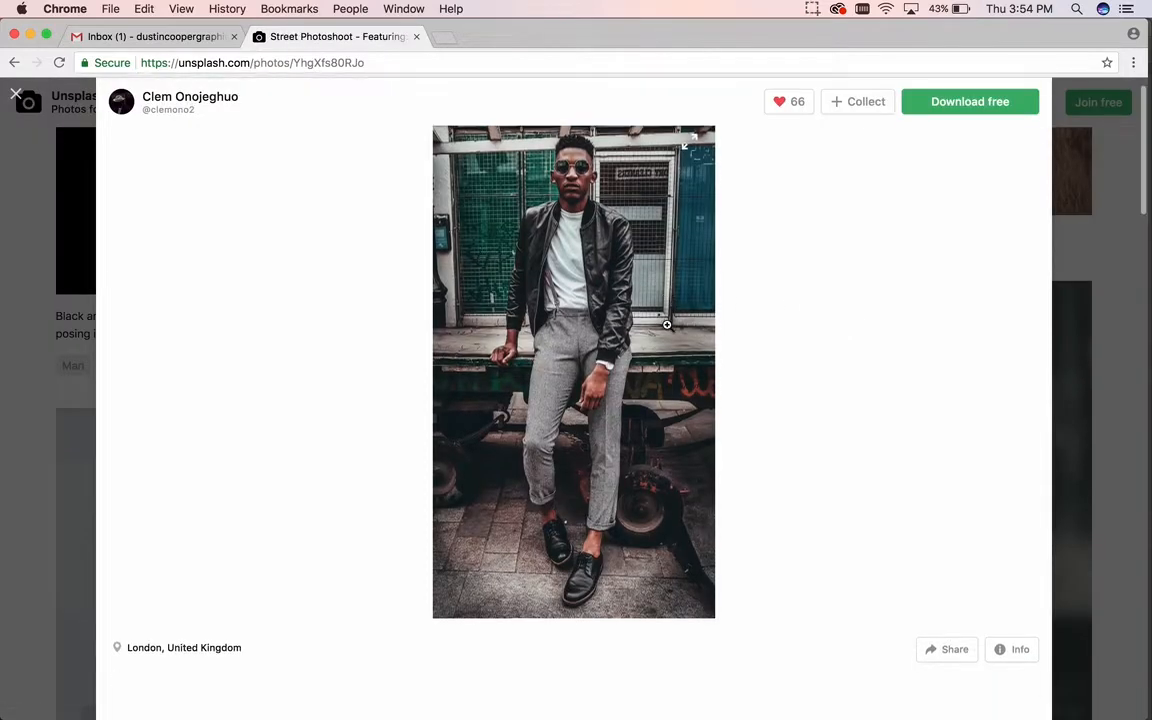
left_click(965, 106)
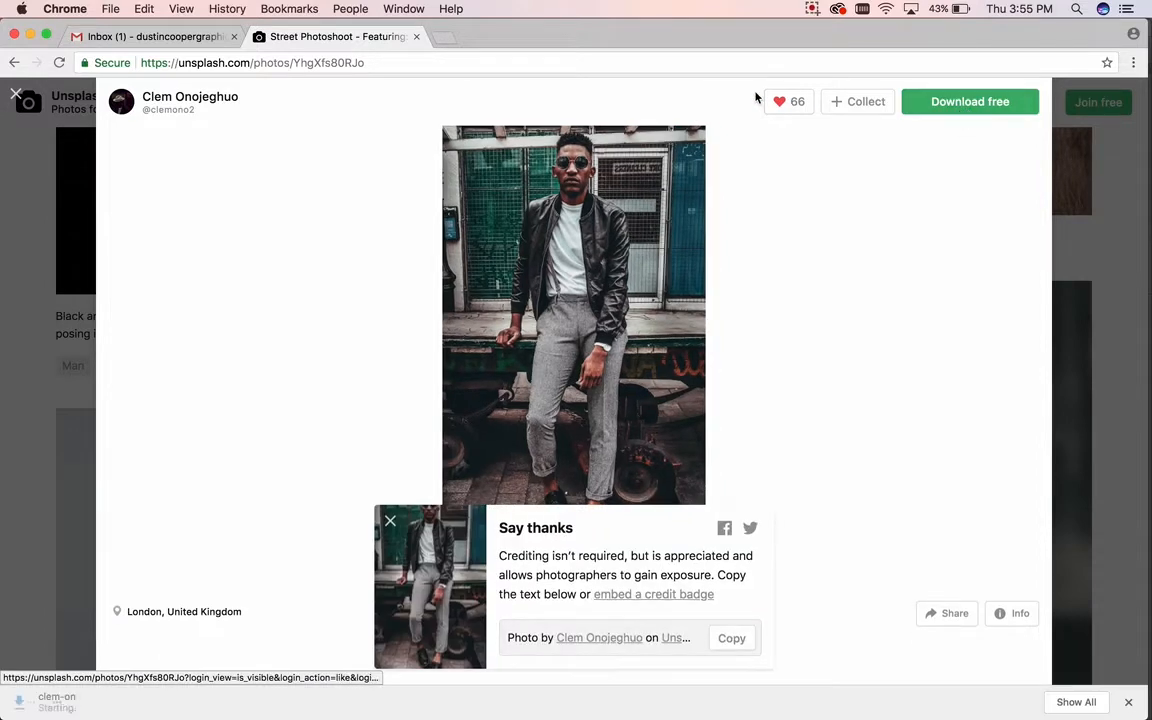
left_click(391, 522)
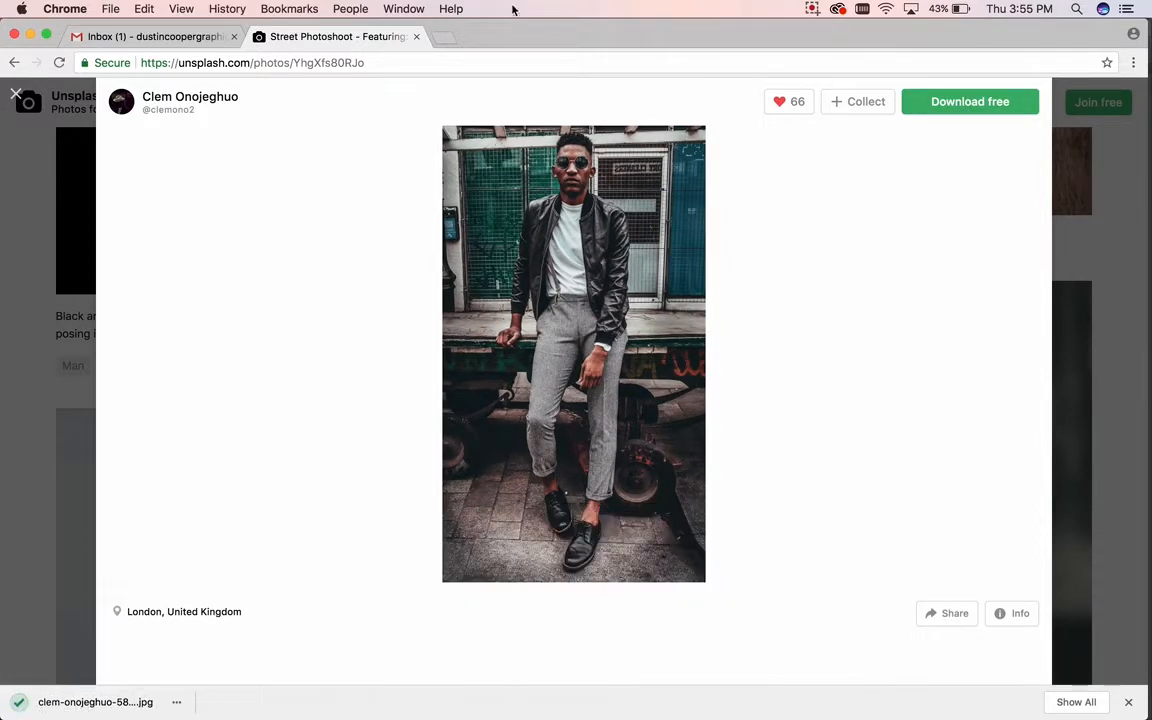
left_click_drag(506, 36, 708, 7)
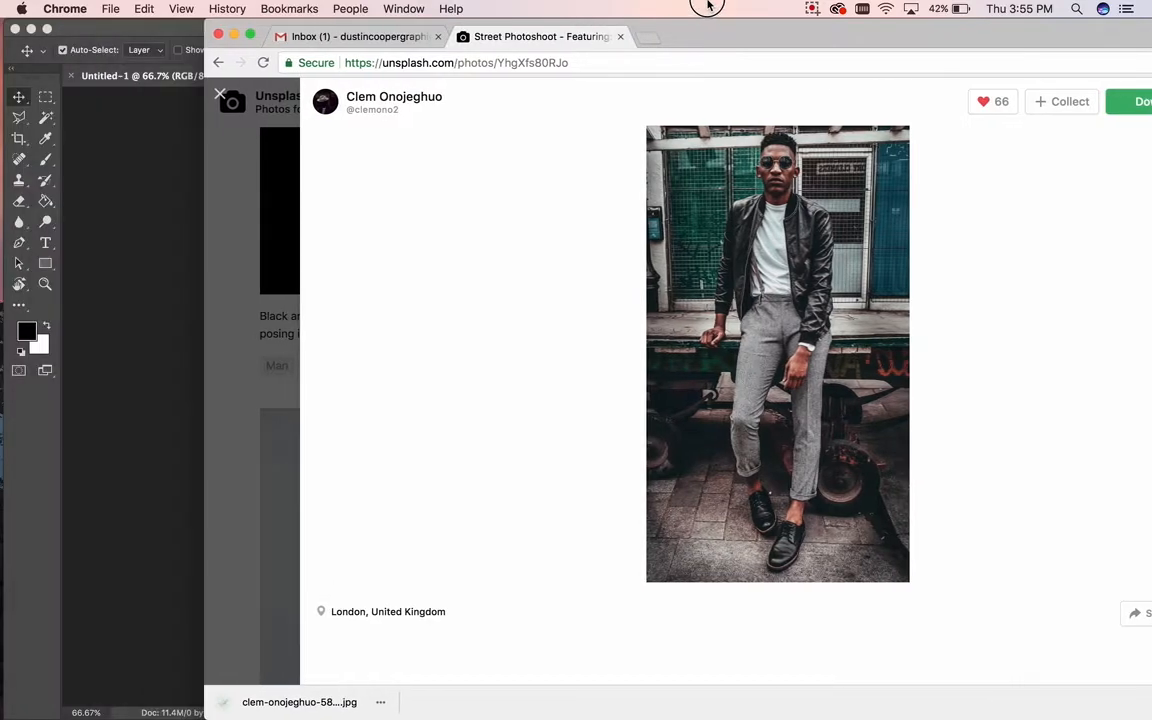
Step: Drag the downloaded JPG onto the desktop and close the Unsplash page
left_click(31, 29)
left_click_drag(240, 702, 110, 392)
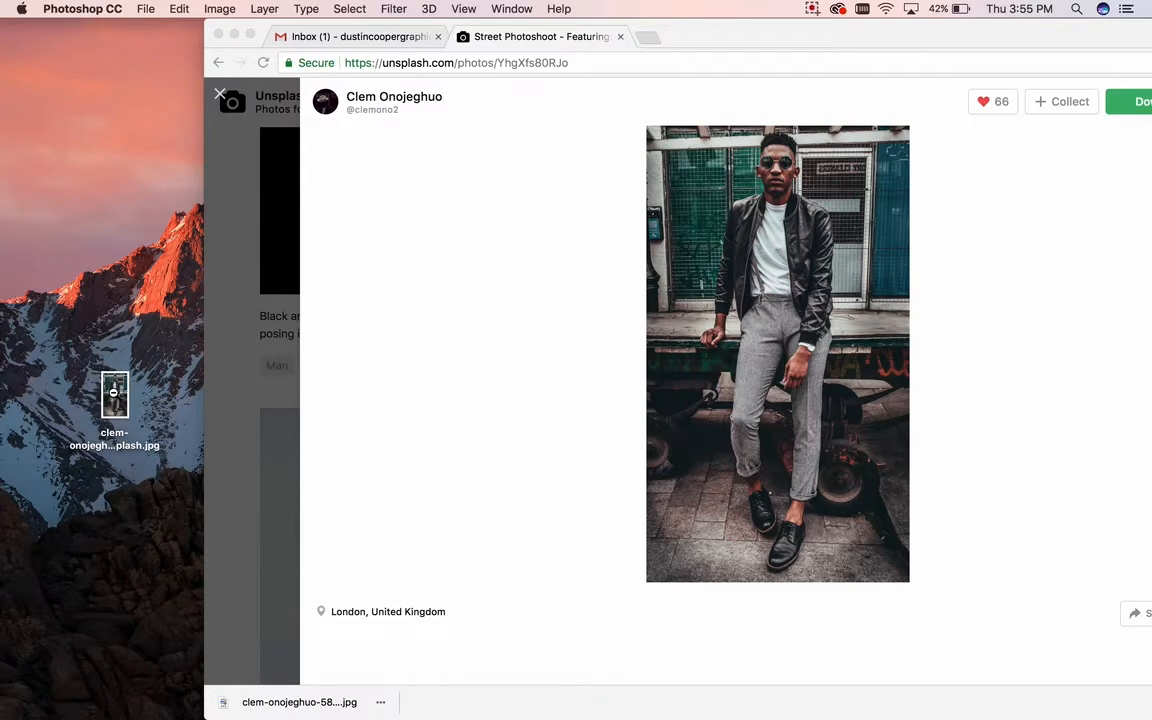
left_click(108, 306)
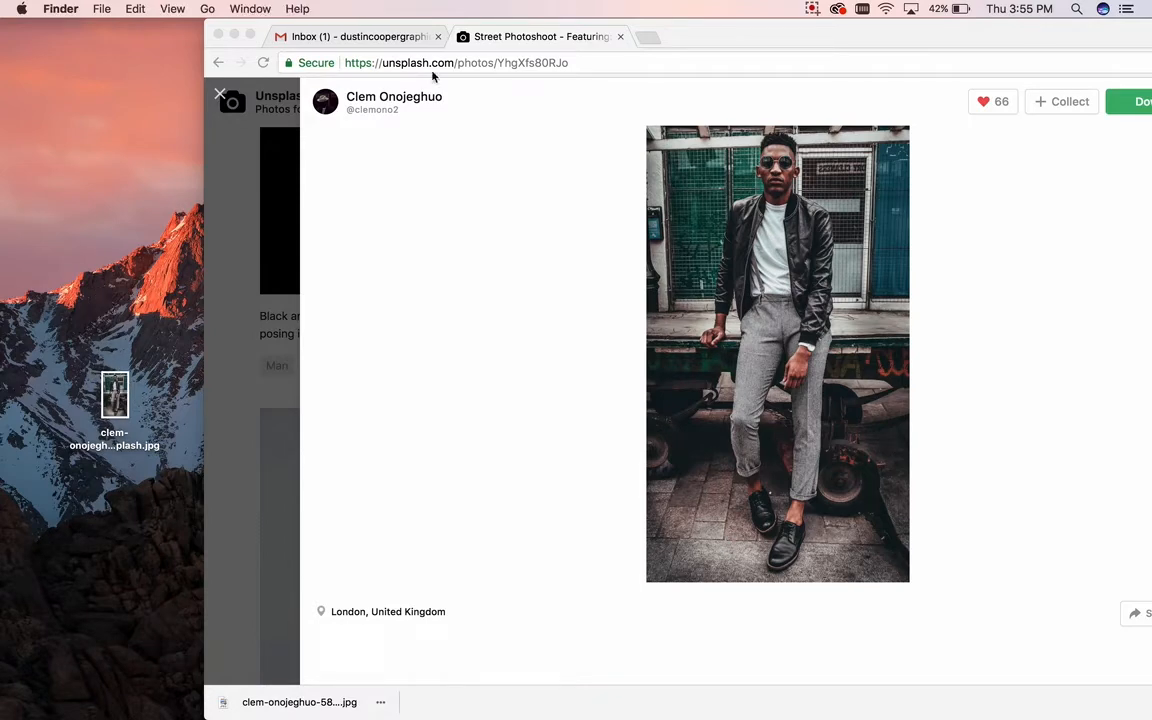
left_click(620, 36)
Step: Open the desktop photo with Adobe Photoshop CC 2018
left_click(115, 393)
right_click(117, 393)
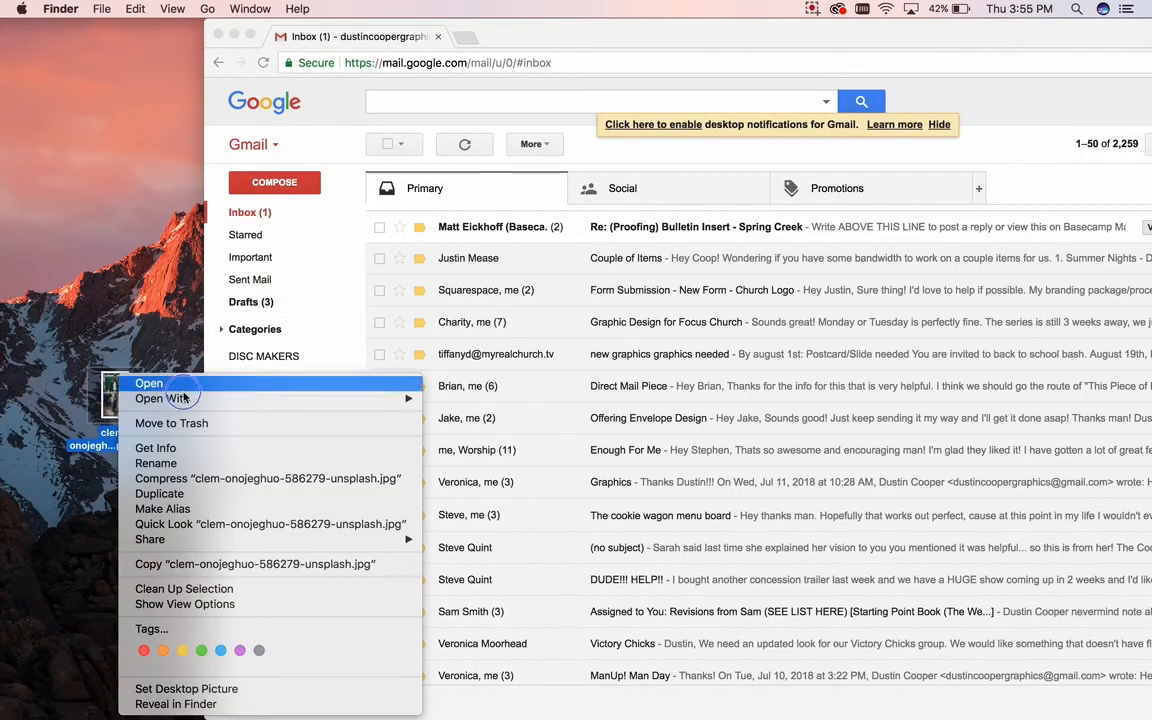
mouse_move(257, 397)
left_click(471, 445)
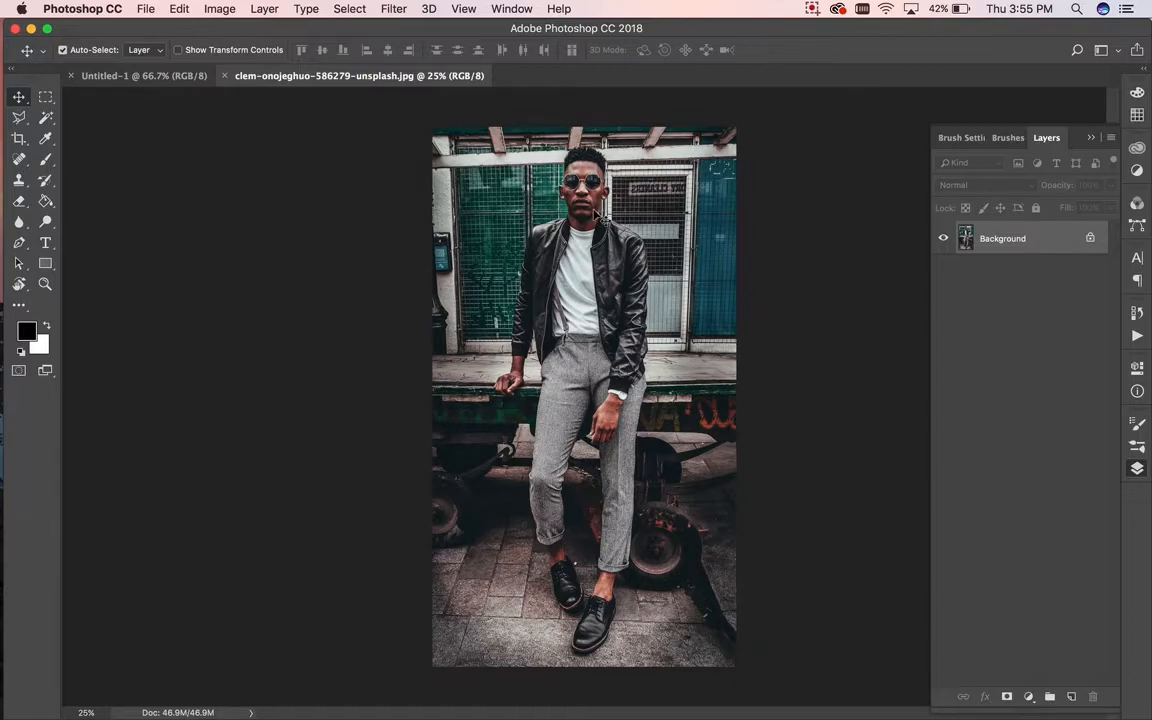
Step: Drag the photo into Untitled-1 as Layer 1 and shift it down
left_click(203, 77)
left_click_drag(203, 77, 602, 303)
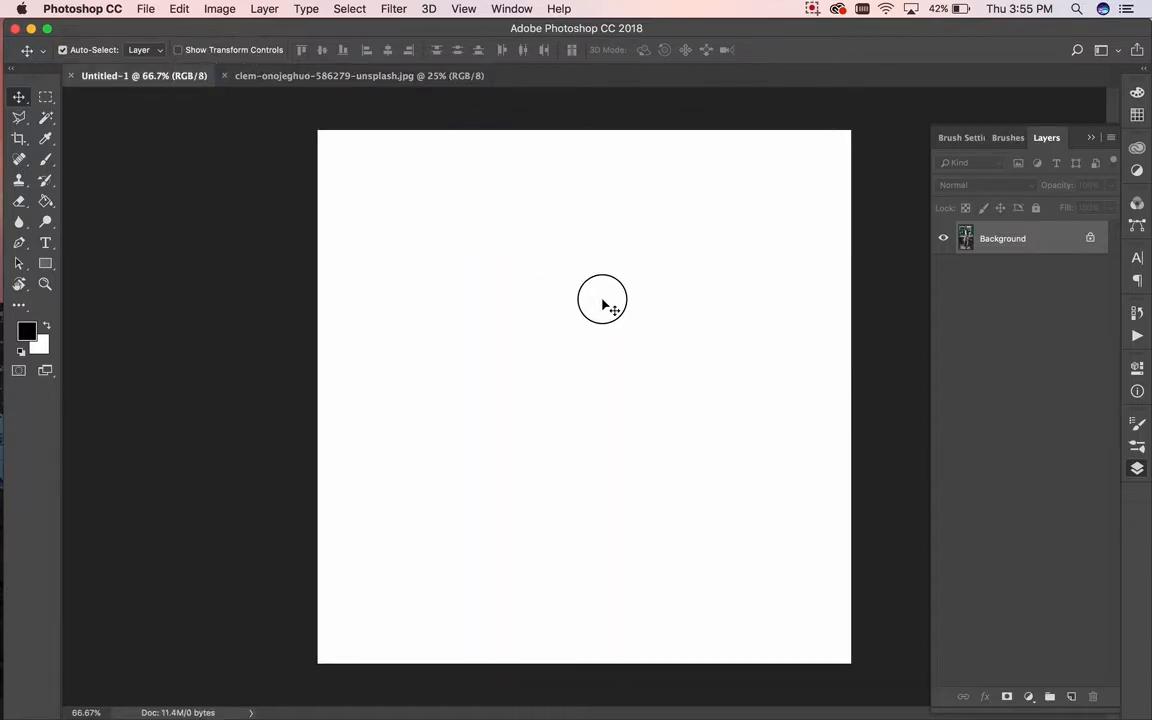
scroll(652, 313, "down", 3)
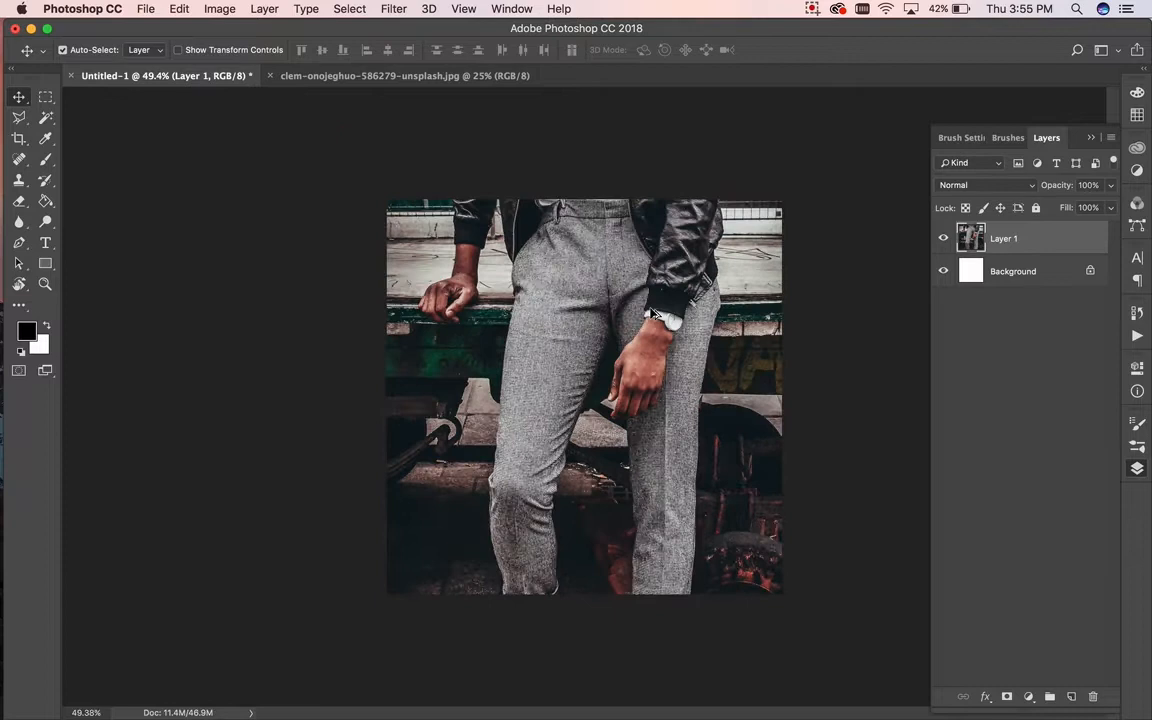
left_click_drag(621, 280, 621, 458)
left_click_drag(610, 382, 612, 445)
Step: Scale the photo up about 121% so the face and jacket fill the canvas
key("super+t")
left_click_drag(806, 236, 860, 170)
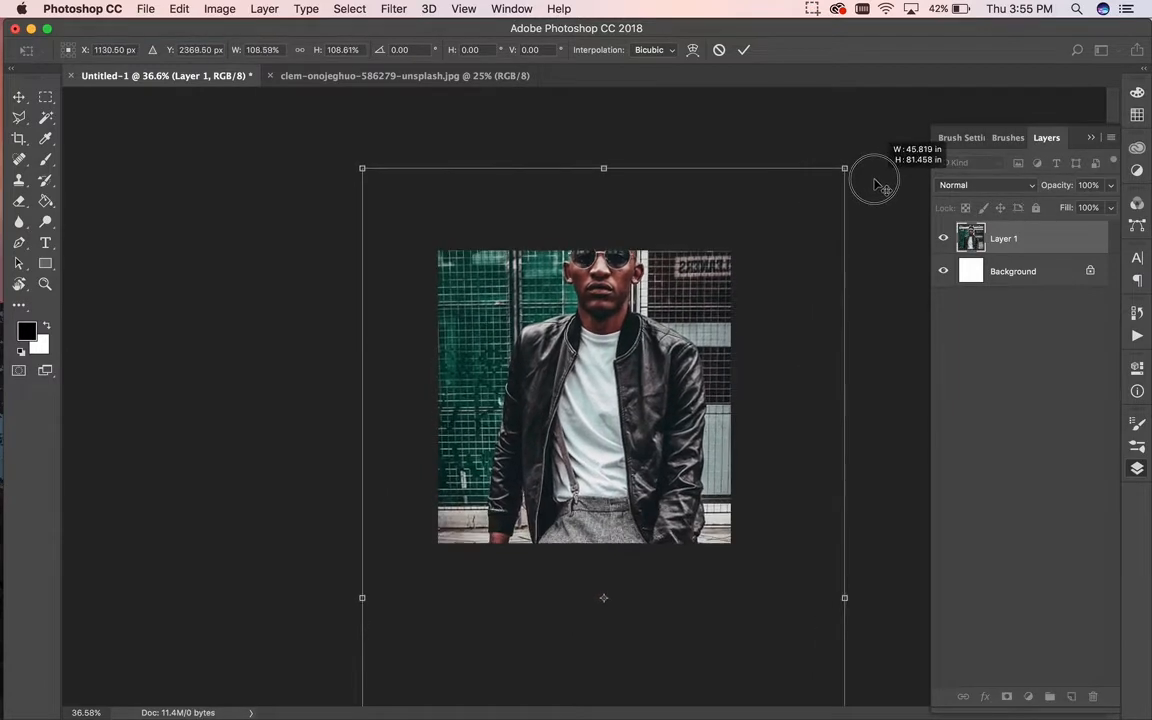
left_click_drag(718, 285, 691, 351)
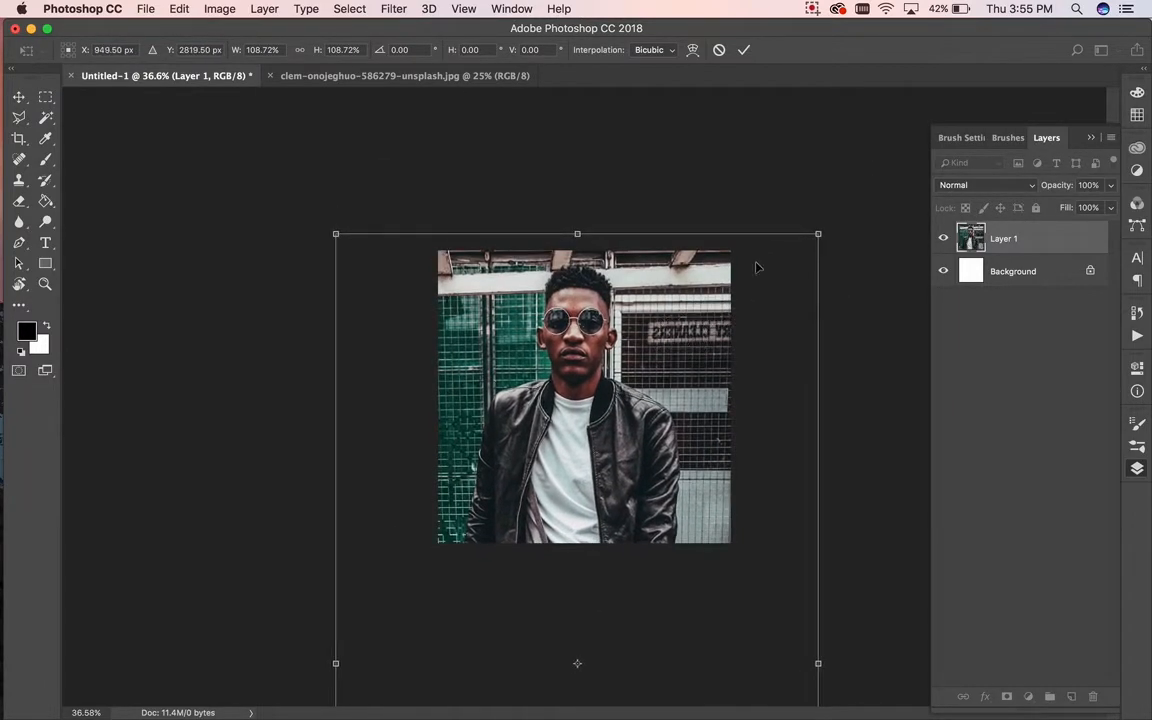
left_click_drag(818, 235, 877, 206)
left_click_drag(700, 220, 766, 287)
left_click_drag(832, 231, 869, 216)
left_click_drag(766, 268, 768, 307)
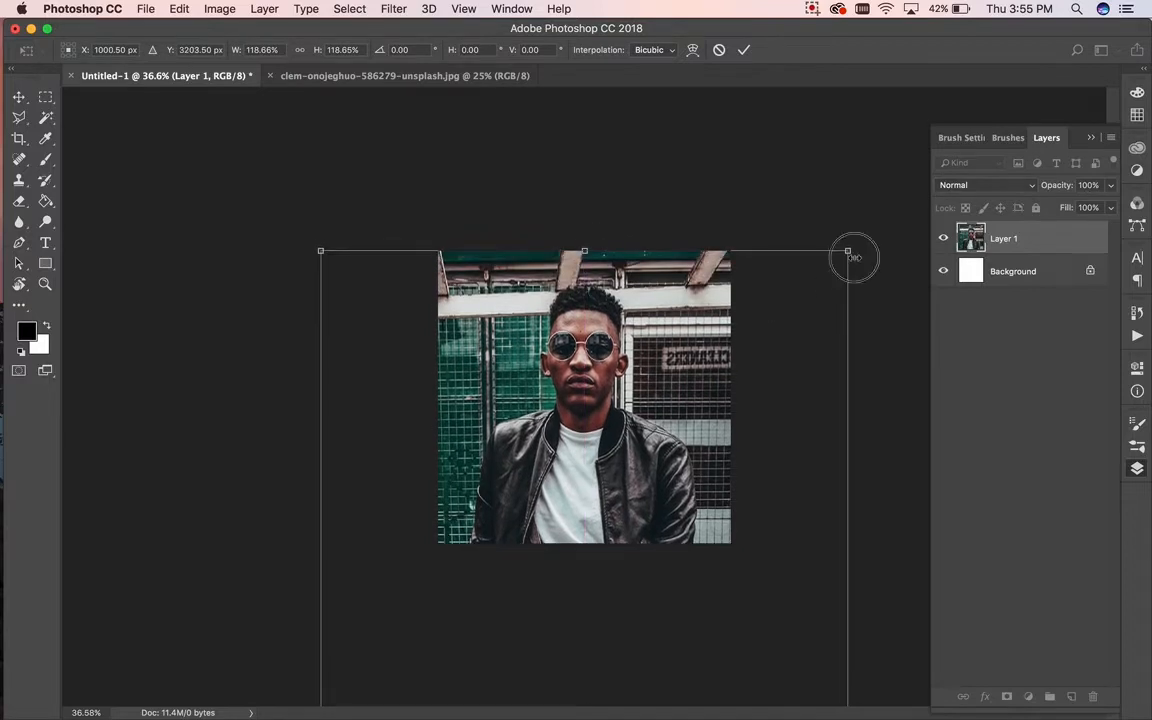
left_click_drag(851, 257, 873, 240)
left_click_drag(800, 293, 767, 311)
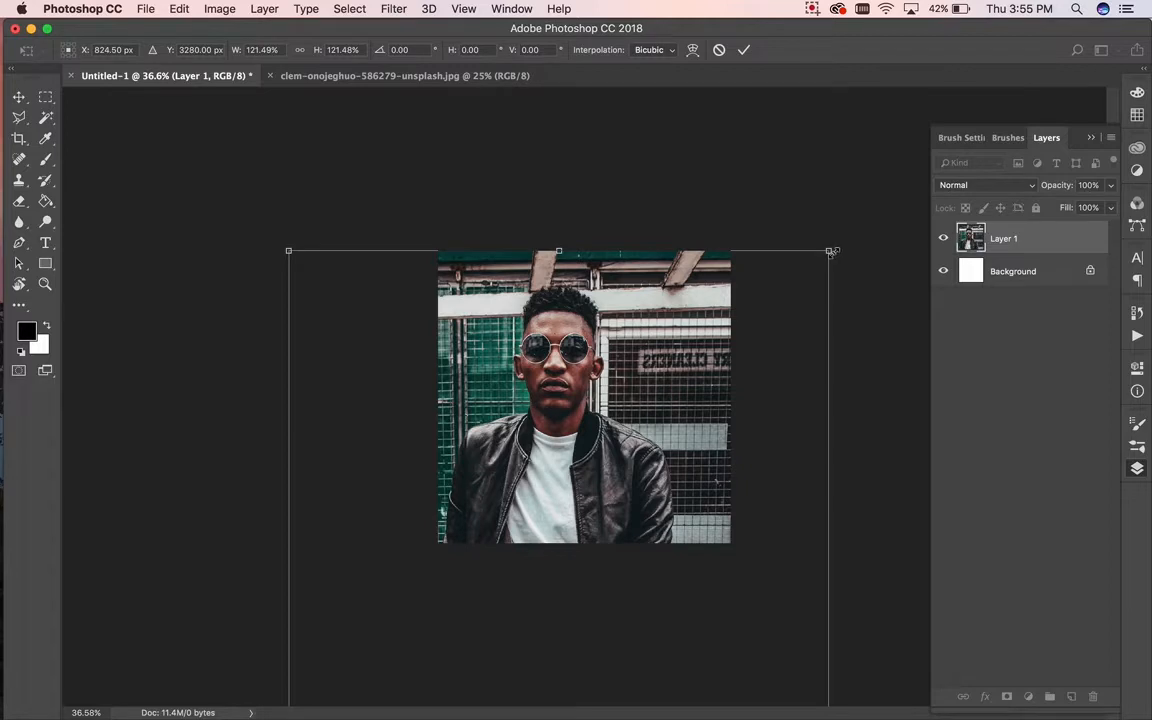
mouse_move(830, 252)
left_mouse_down()
mouse_move(807, 267)
mouse_move(874, 200)
mouse_move(827, 248)
left_mouse_up()
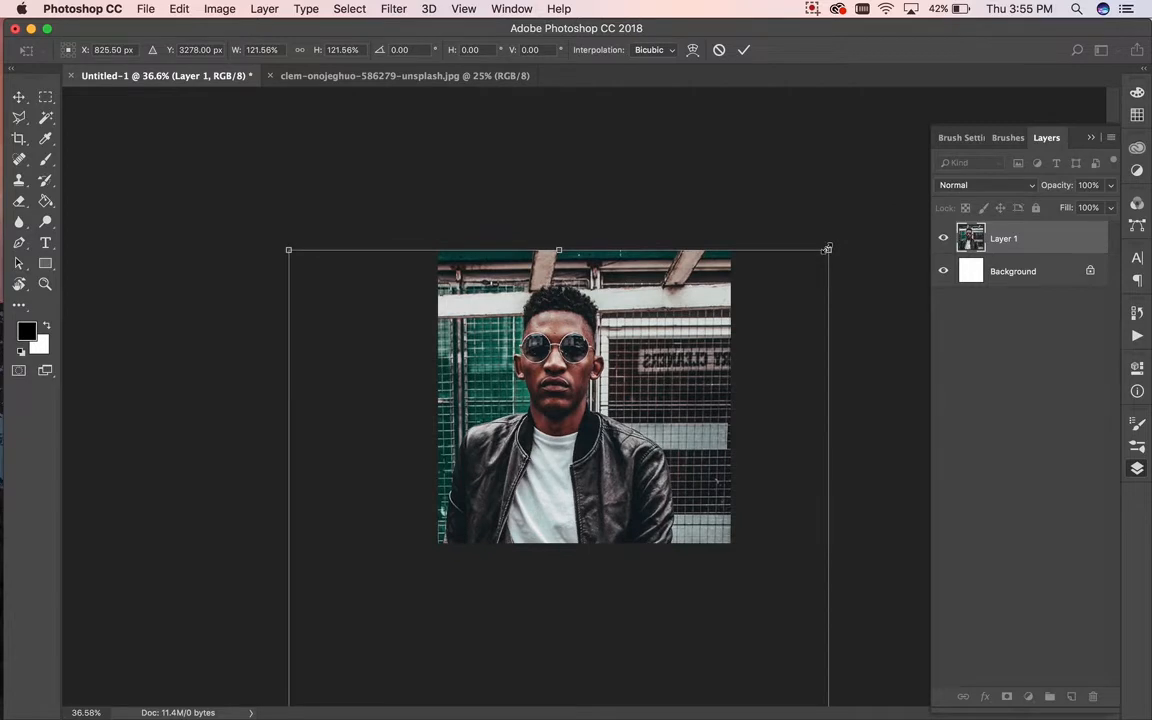
key("Return")
left_click_drag(560, 340, 587, 346)
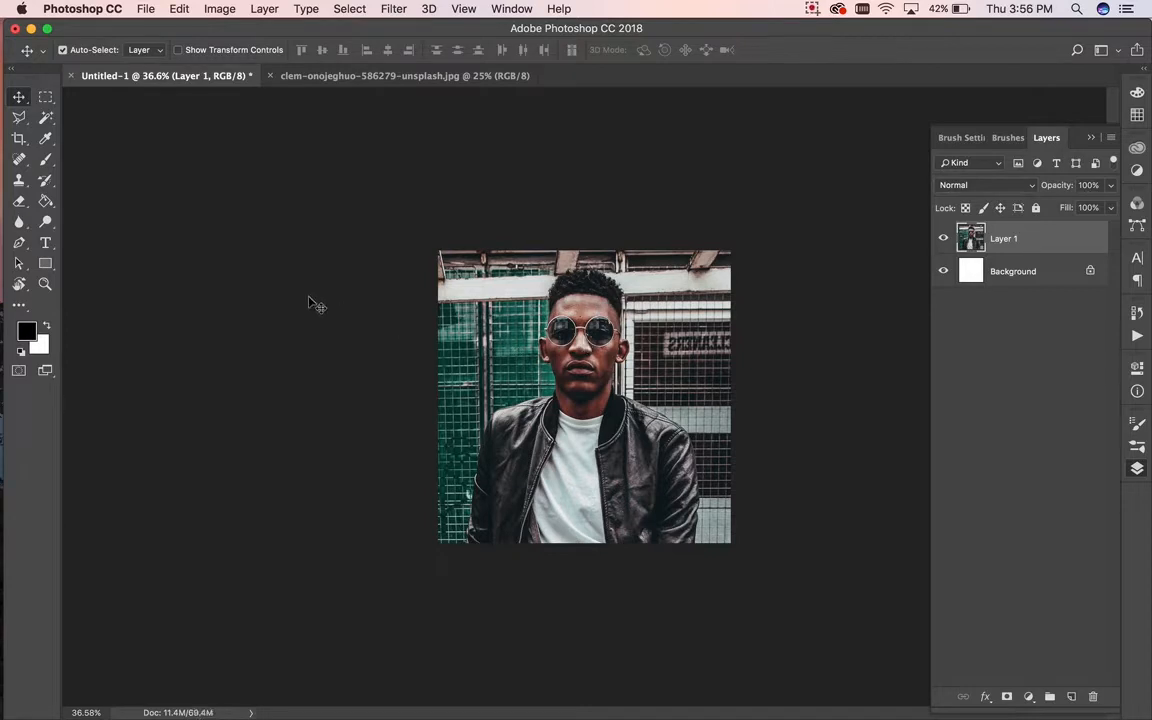
Step: Copy a tall rectangular selection of the photo to Layer 2 and delete Layer 1
left_click(45, 96)
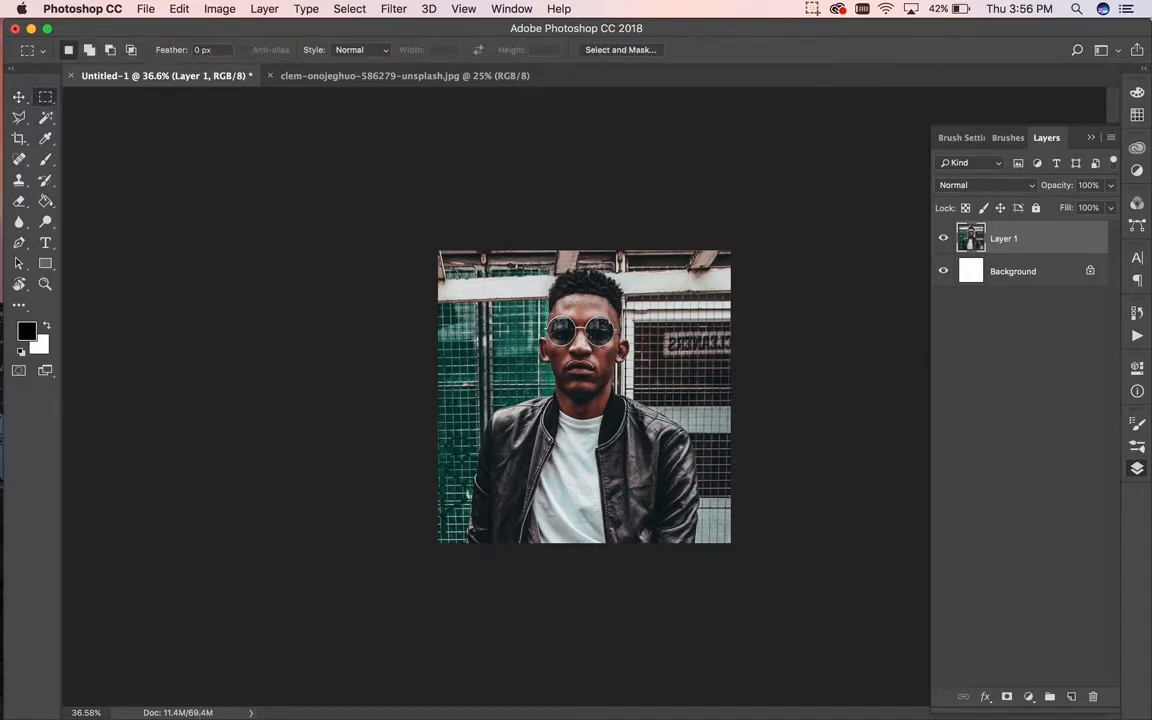
left_click_drag(438, 250, 697, 573)
key("ctrl+j")
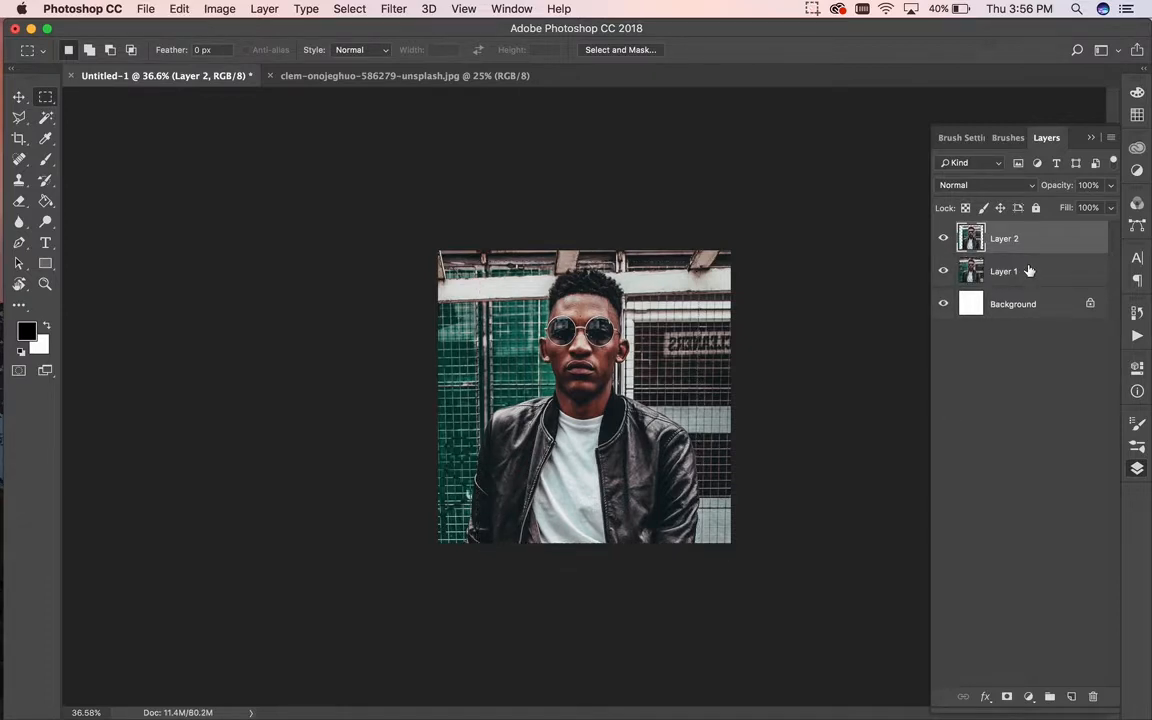
left_click(1029, 271)
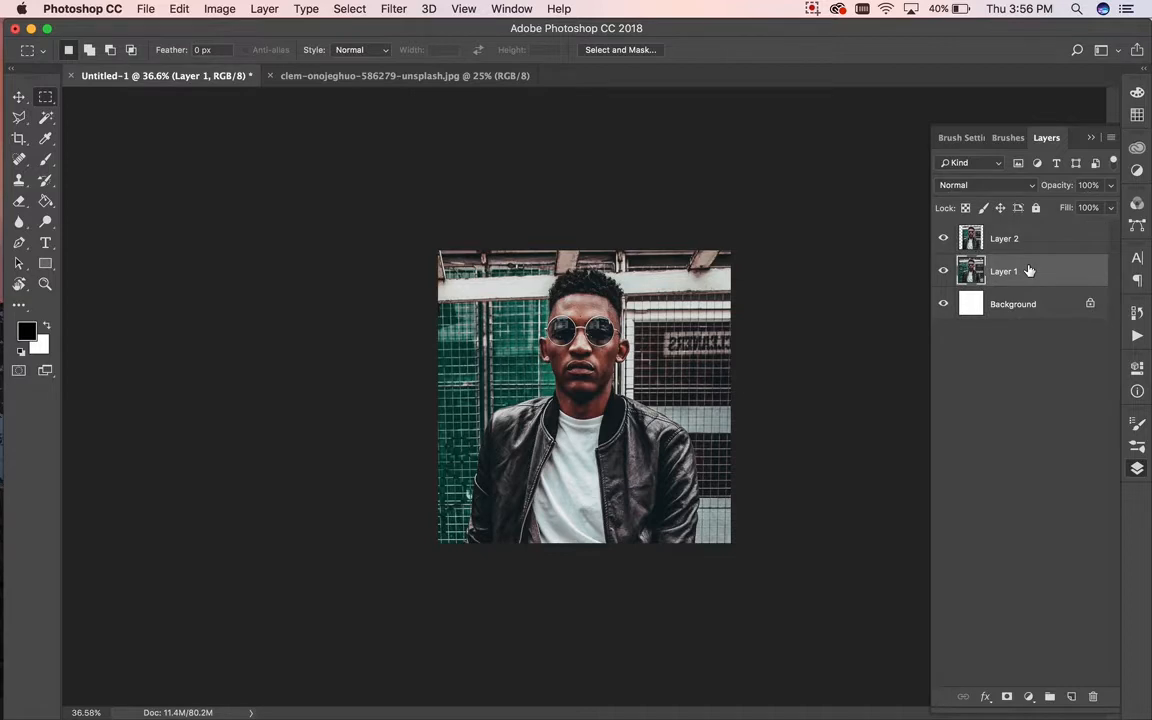
key("BackSpace")
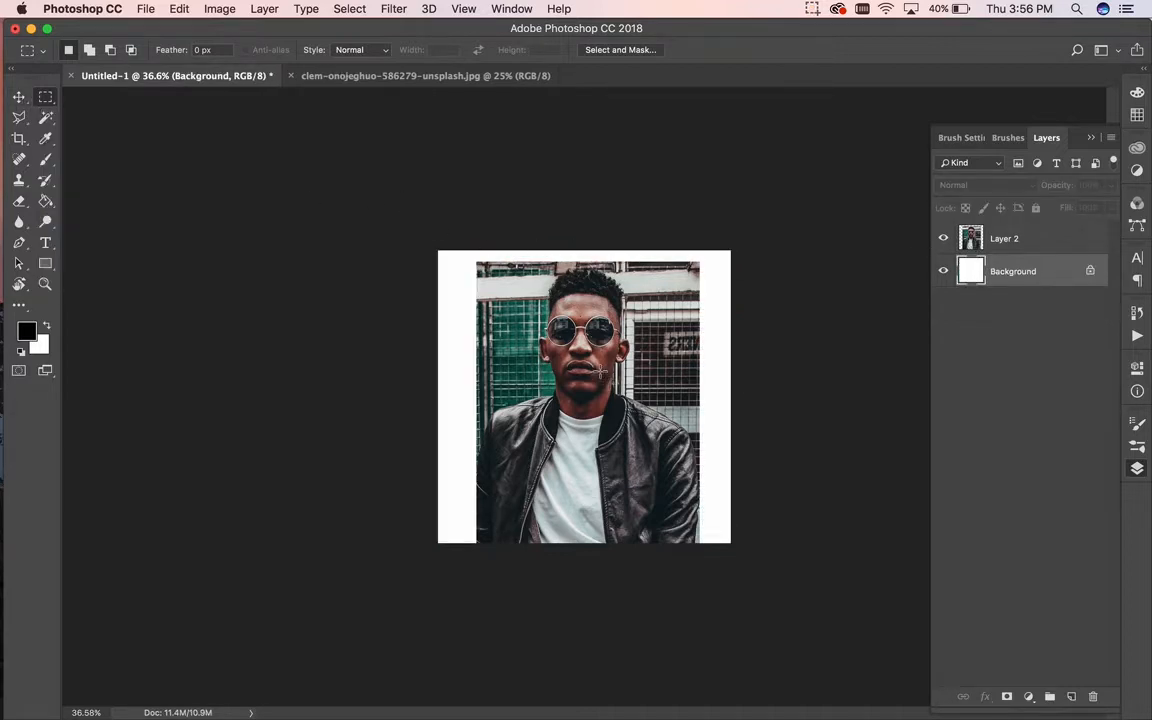
Step: Centre the cropped photo block with white margins on both sides
left_click(22, 97)
mouse_move(600, 322)
left_mouse_down()
mouse_move(625, 325)
mouse_move(598, 328)
left_mouse_up()
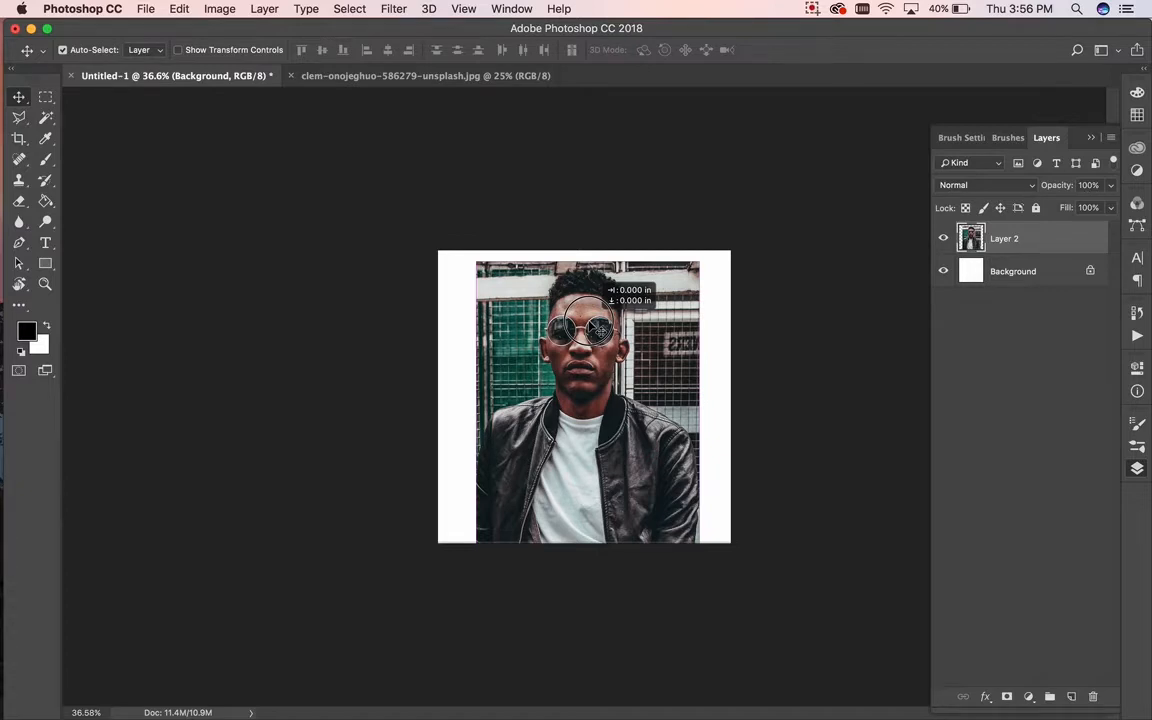
mouse_move(598, 328)
left_mouse_down()
mouse_move(638, 295)
mouse_move(660, 301)
mouse_move(600, 305)
left_mouse_up()
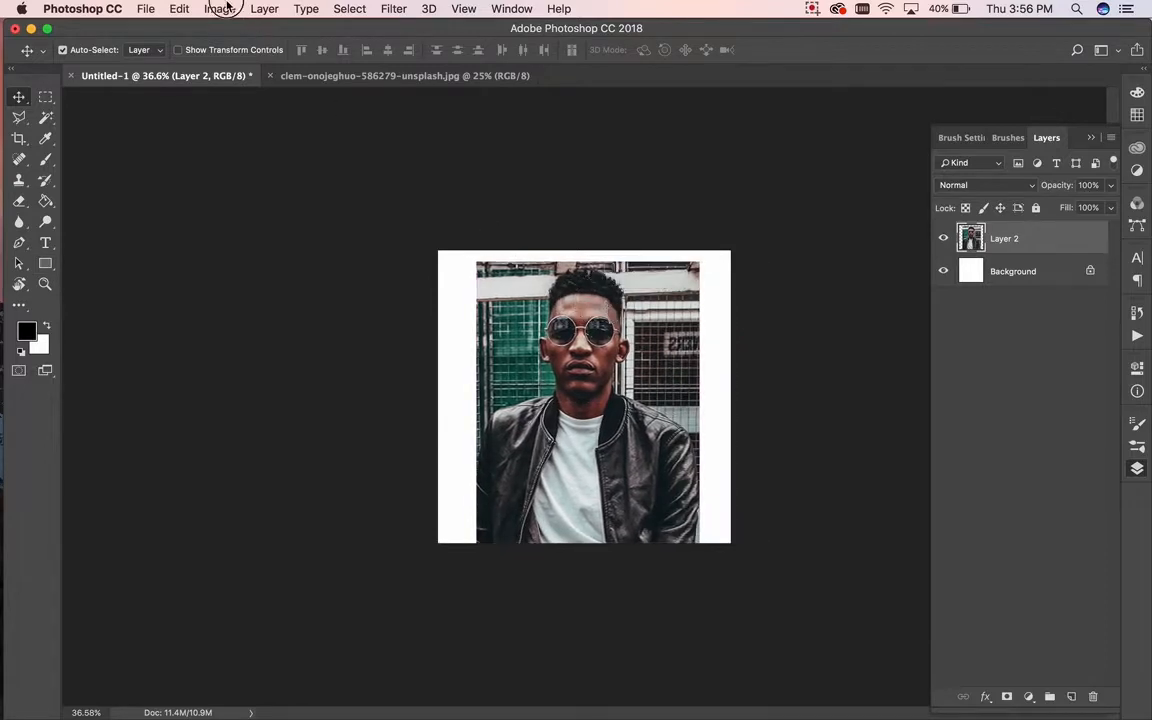
Step: Desaturate the photo block with Hue/Saturation at -100, then open the Filter Gallery
left_click(220, 9)
mouse_move(245, 52)
left_click(445, 138)
left_click_drag(882, 334, 713, 336)
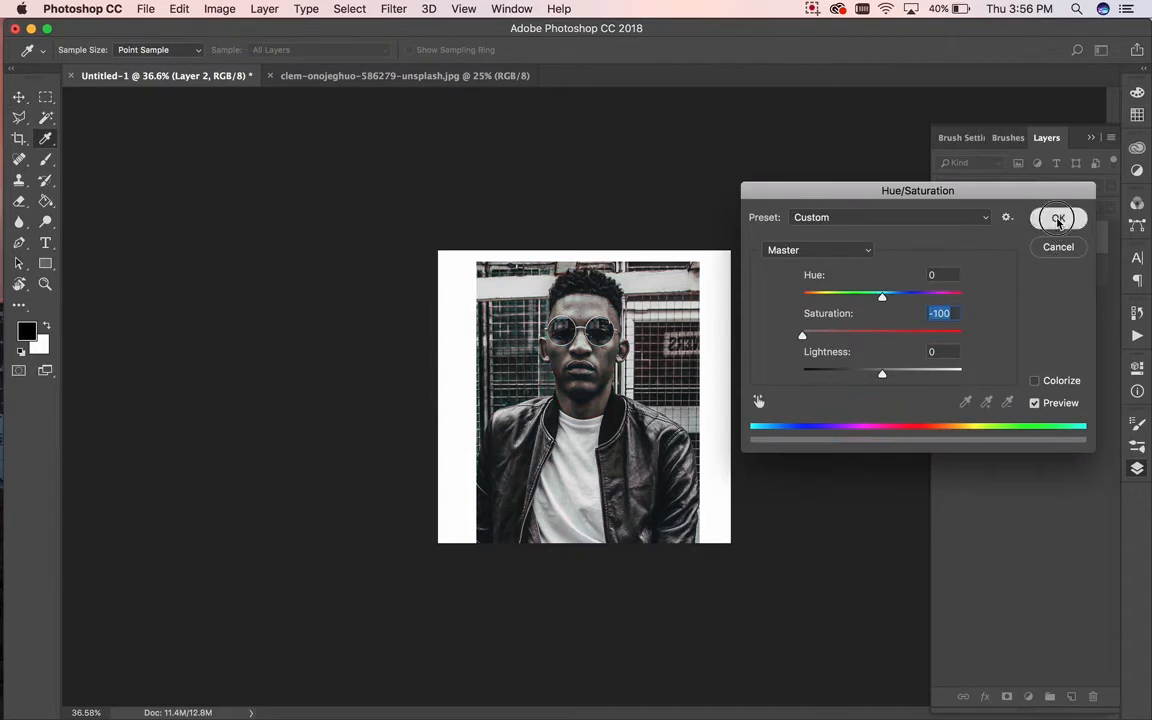
left_click(1058, 217)
left_click(393, 9)
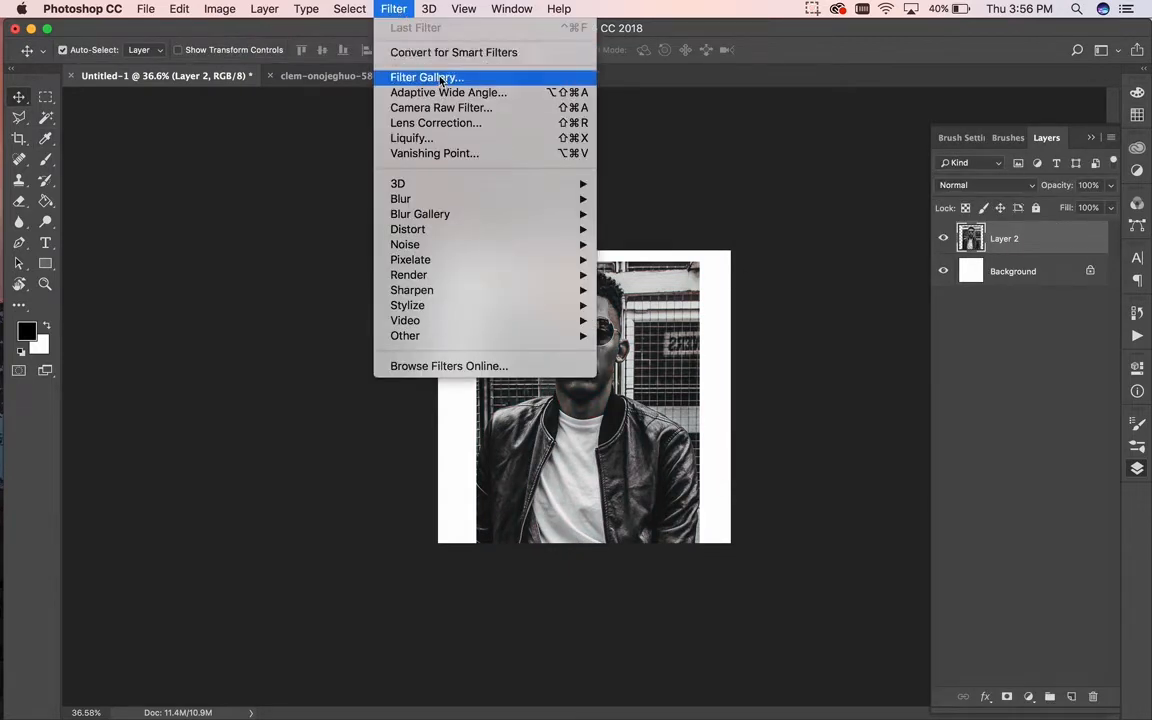
left_click(441, 80)
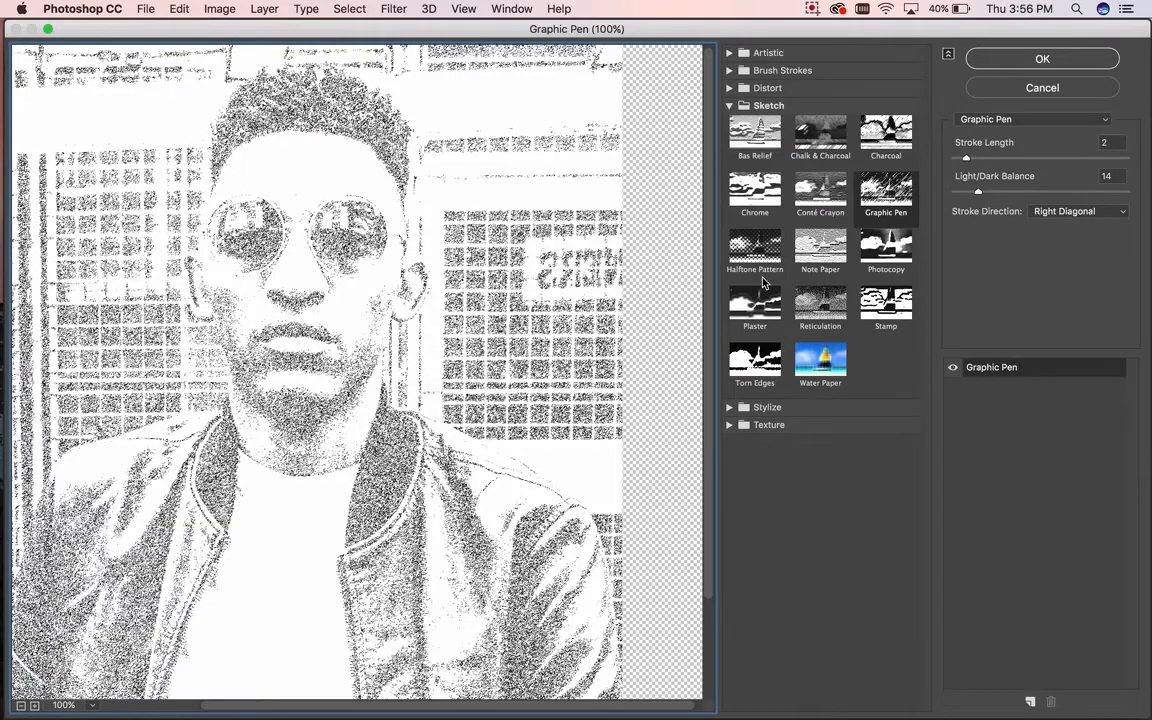
Step: Apply Sketch > Halftone Pattern with Size 3, Contrast 21 and Dot pattern type
left_click(766, 106)
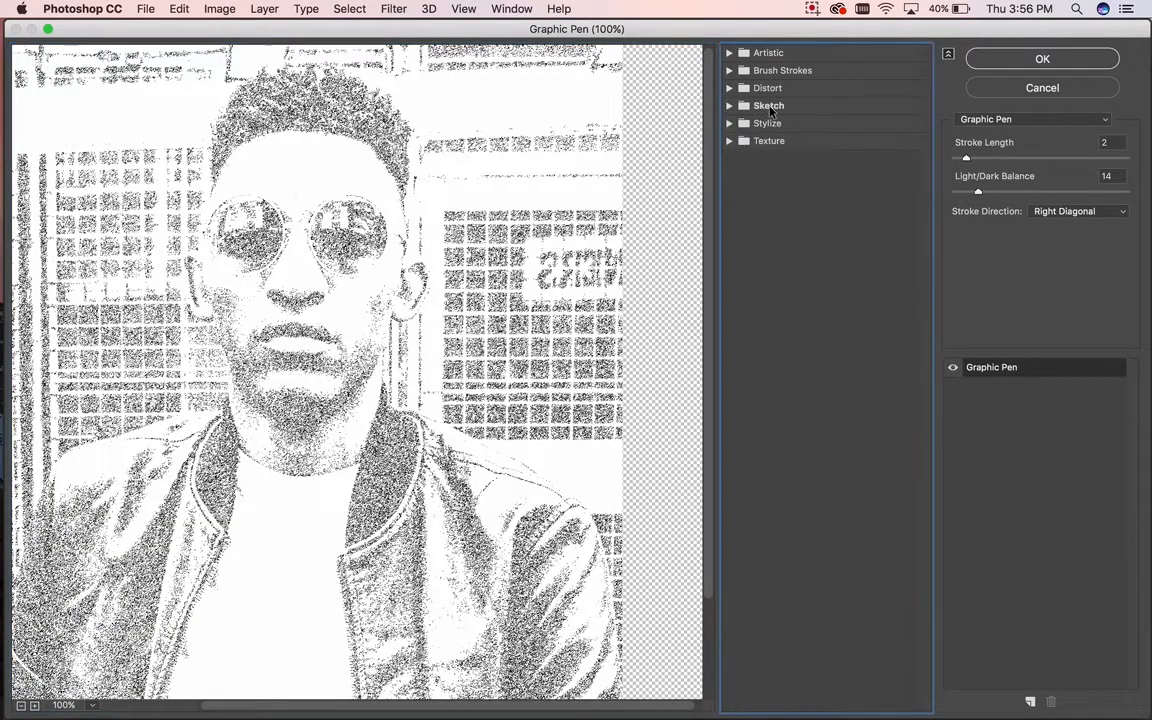
left_click(766, 106)
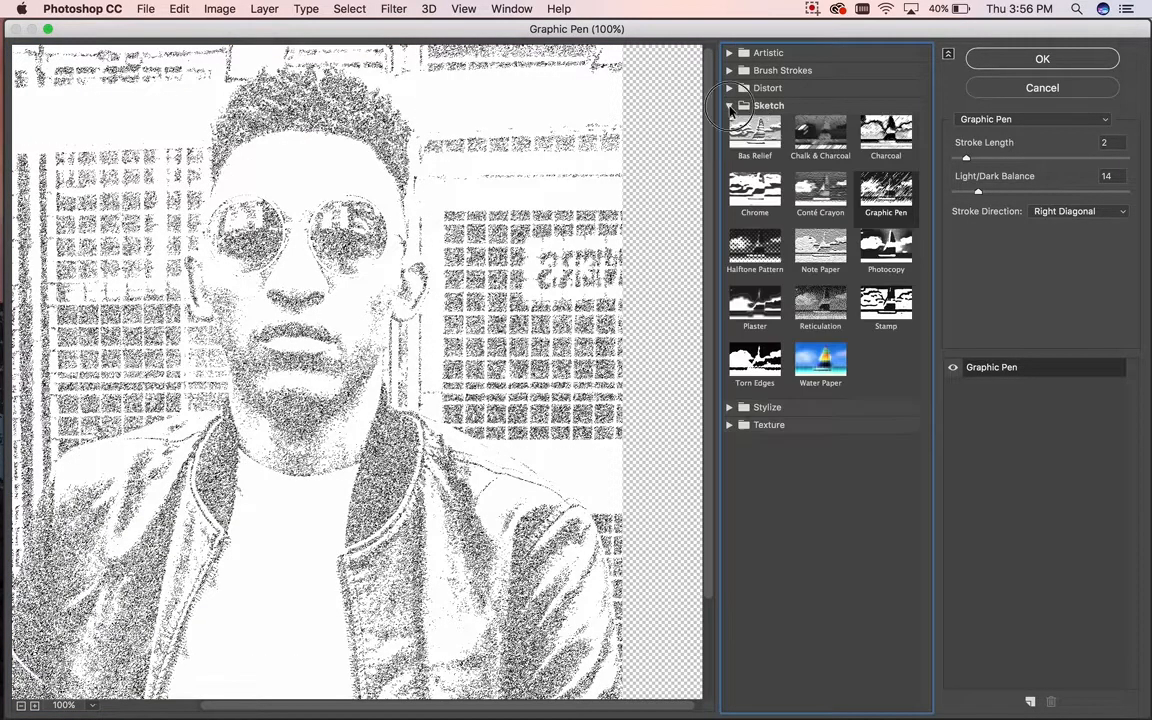
left_click(756, 250)
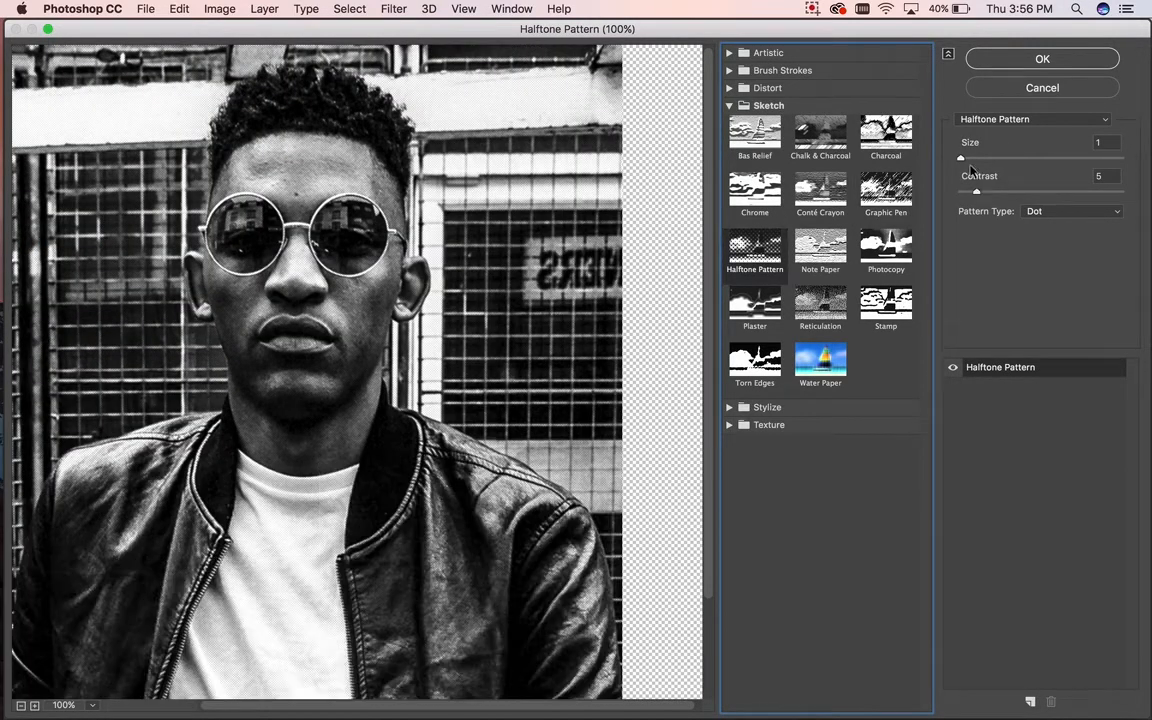
left_click_drag(961, 158, 1026, 191)
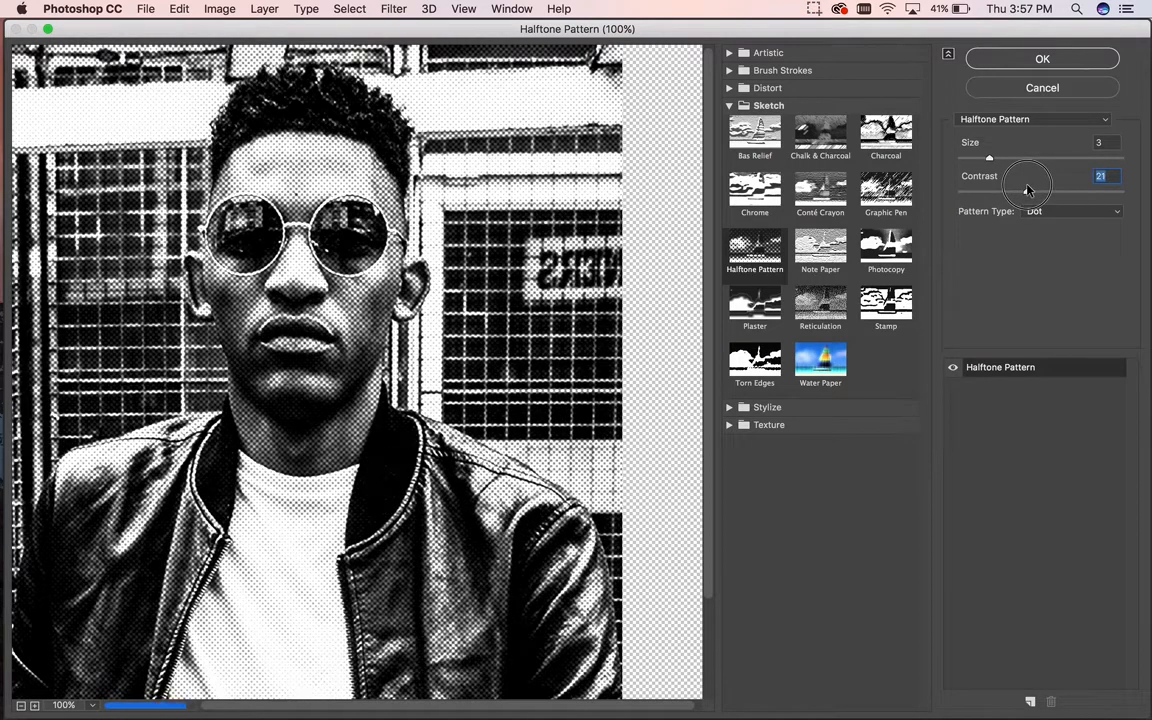
left_click(1050, 214)
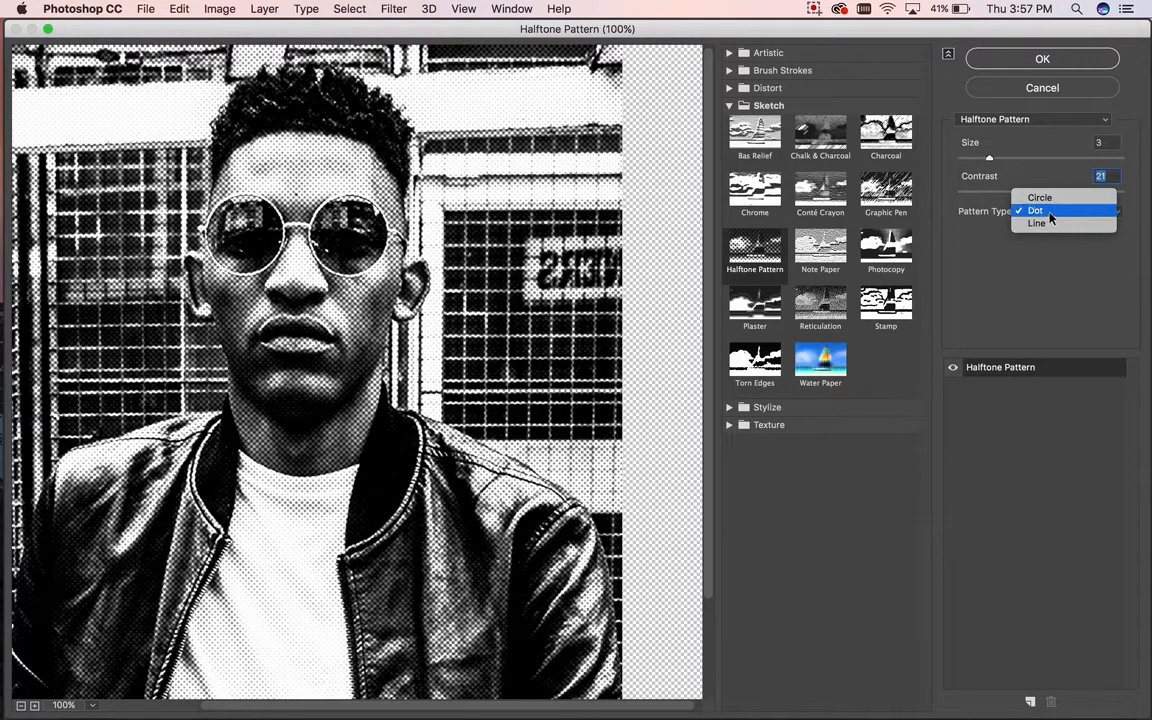
left_click(1051, 212)
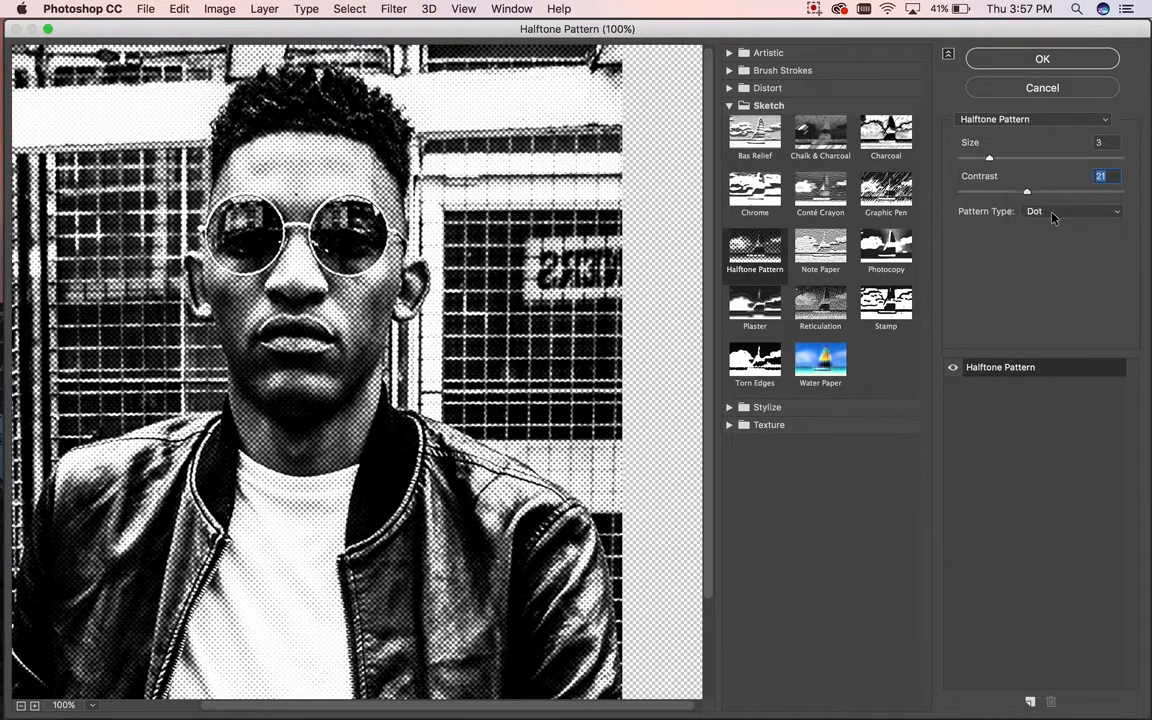
left_click(1041, 60)
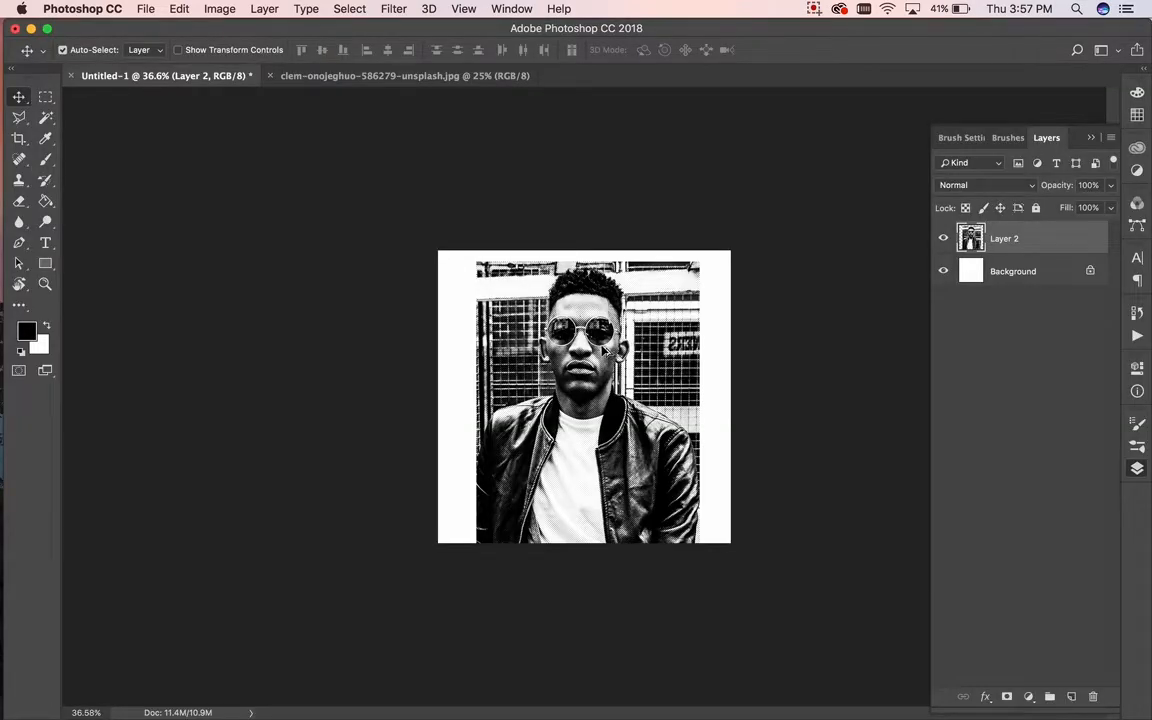
Step: Apply a Levels adjustment with input levels 25, 0.70 and 220
scroll(604, 349, "up", 5)
scroll(604, 349, "down", 2)
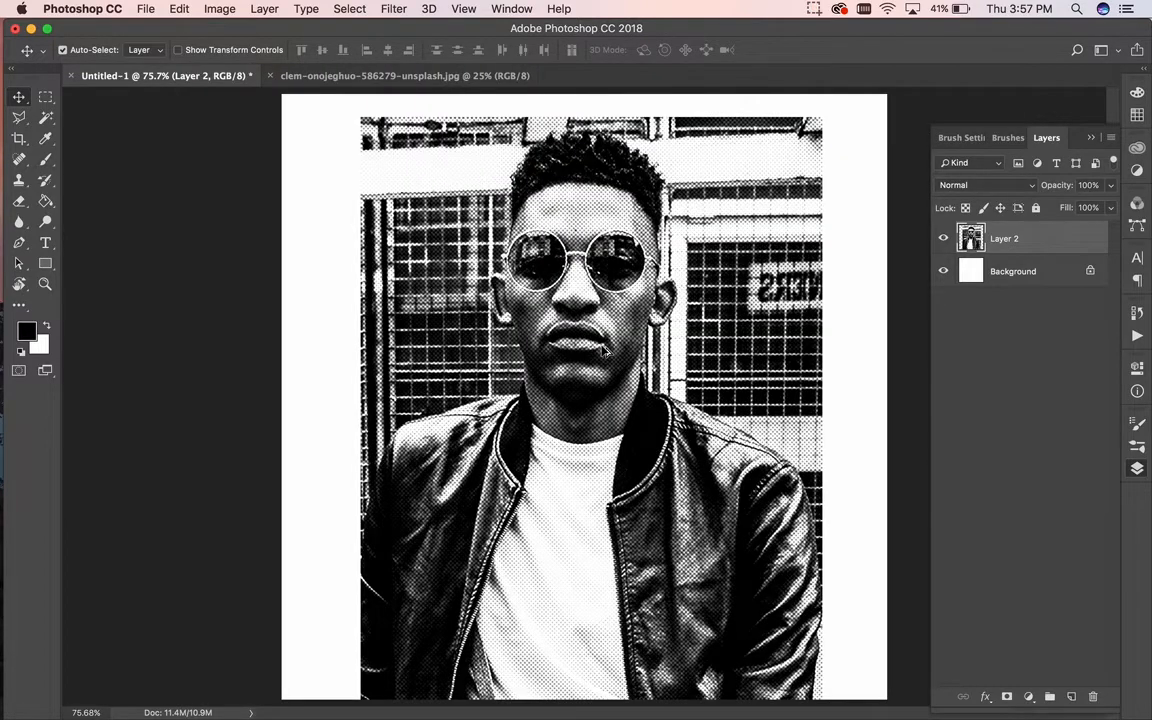
left_click(220, 9)
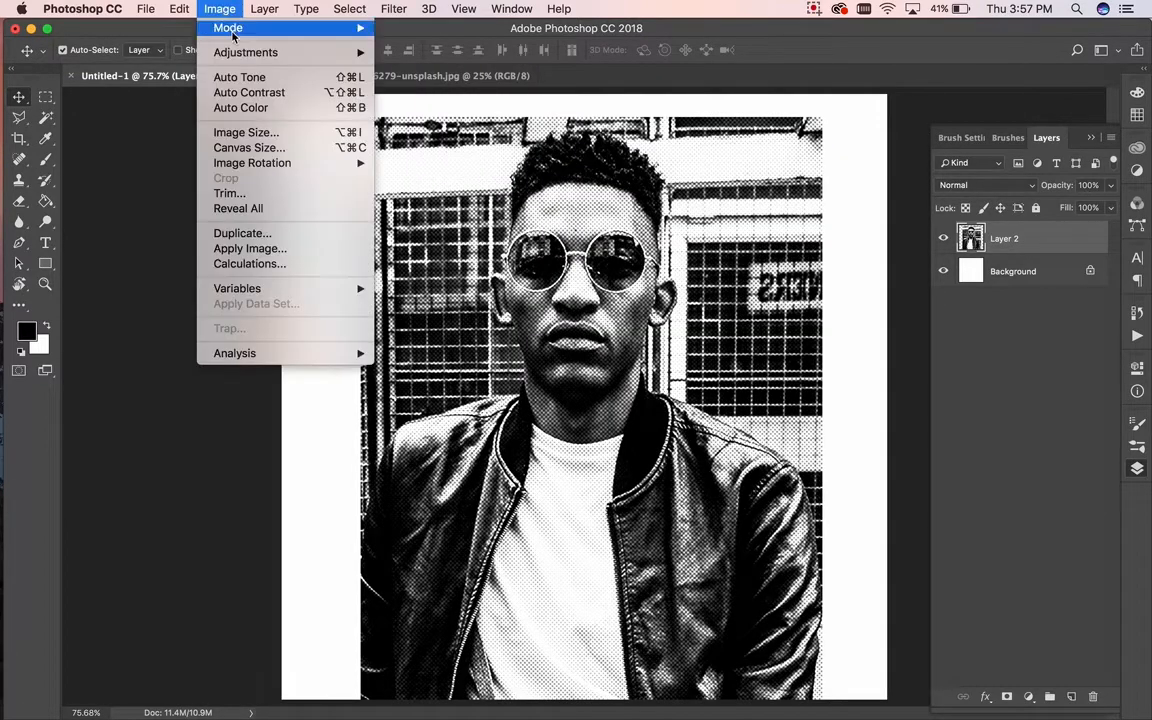
mouse_move(266, 53)
left_click(423, 72)
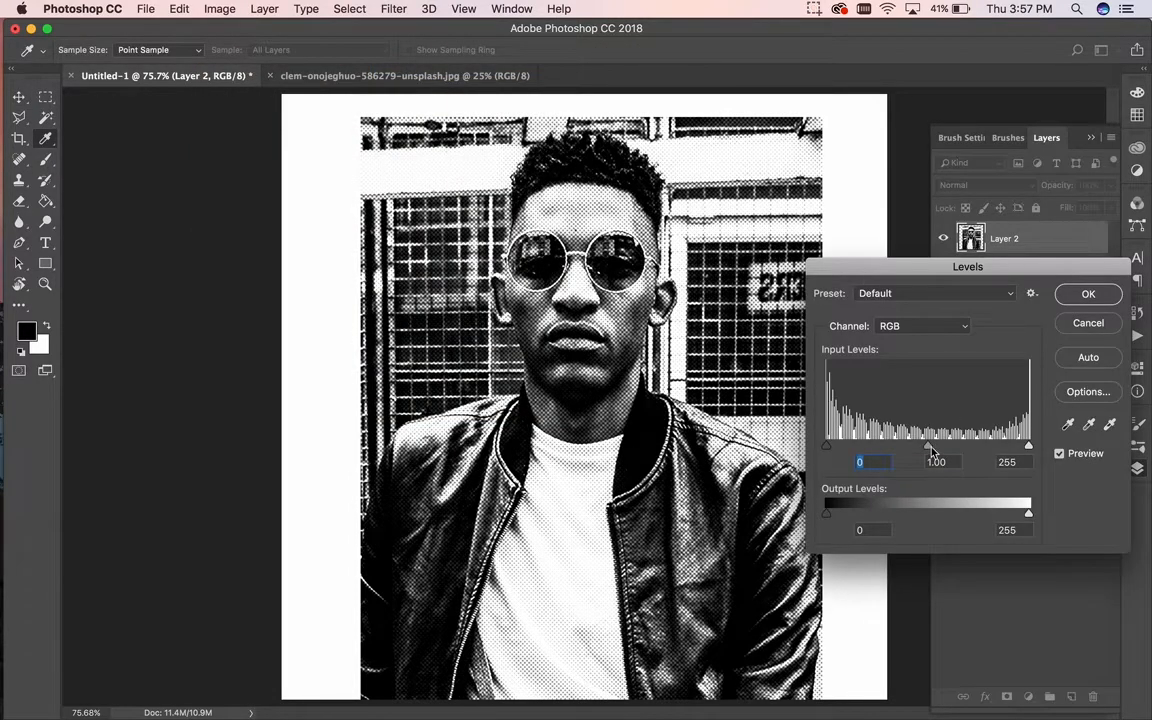
left_click_drag(930, 448, 952, 449)
left_click_drag(1028, 446, 1001, 447)
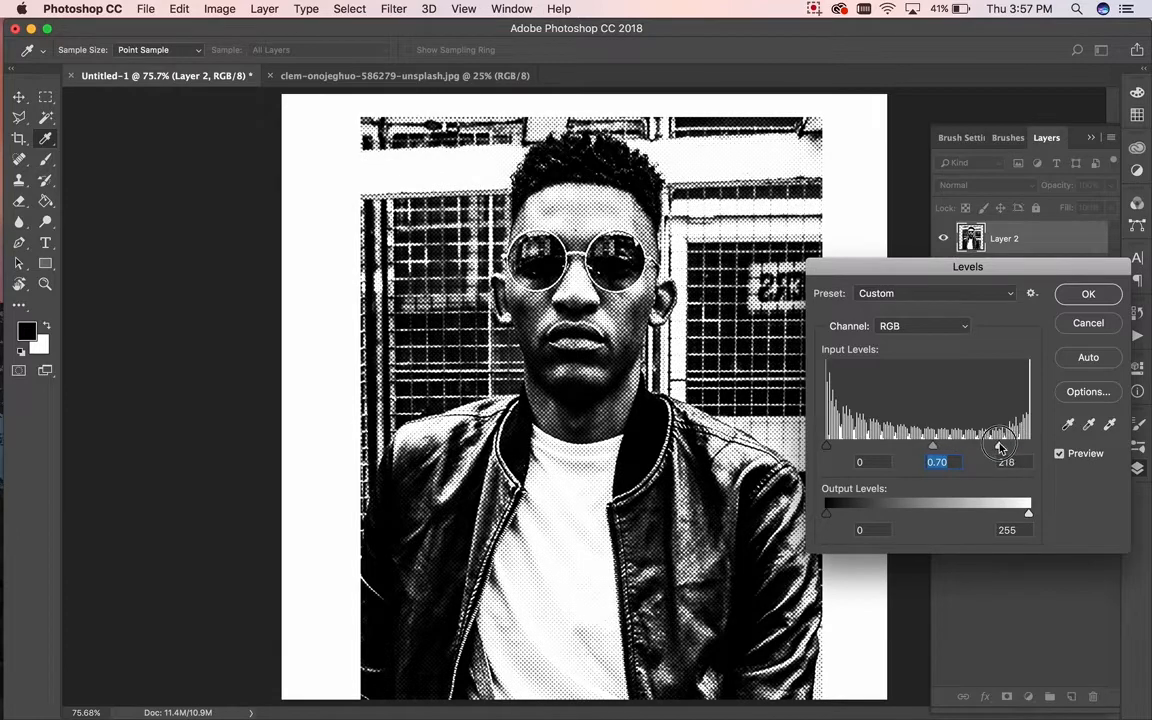
mouse_move(827, 447)
left_mouse_down()
mouse_move(857, 449)
mouse_move(847, 449)
left_mouse_up()
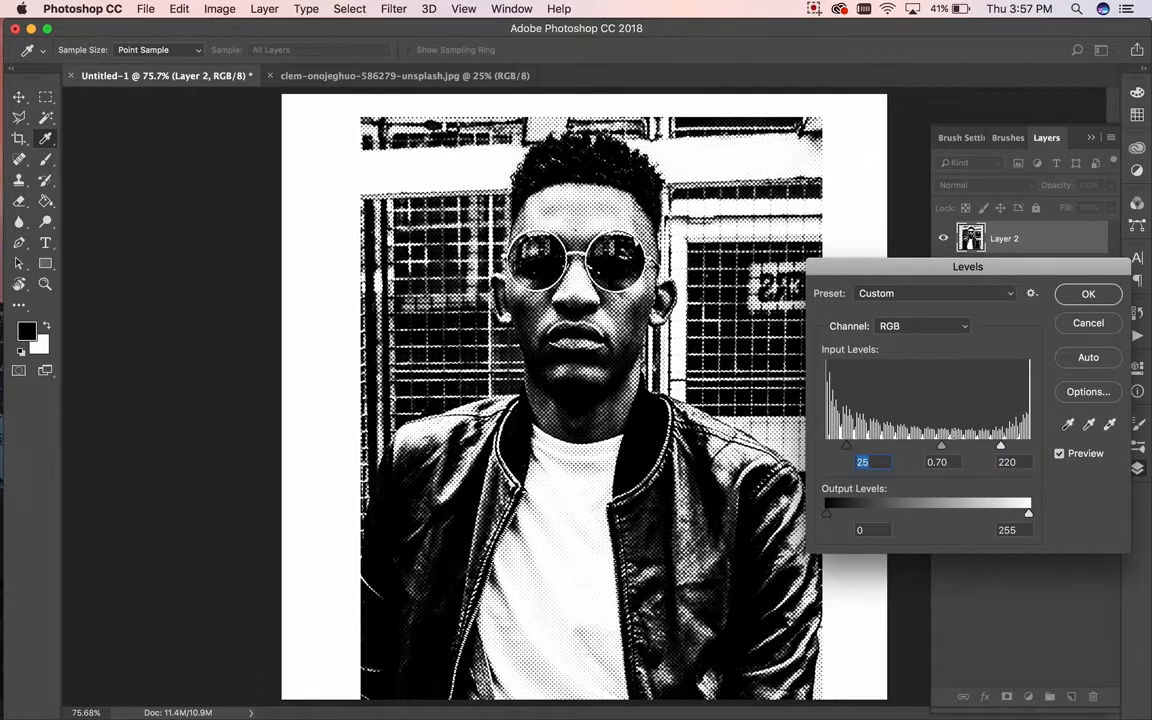
left_click_drag(946, 453, 938, 449)
left_click(1083, 296)
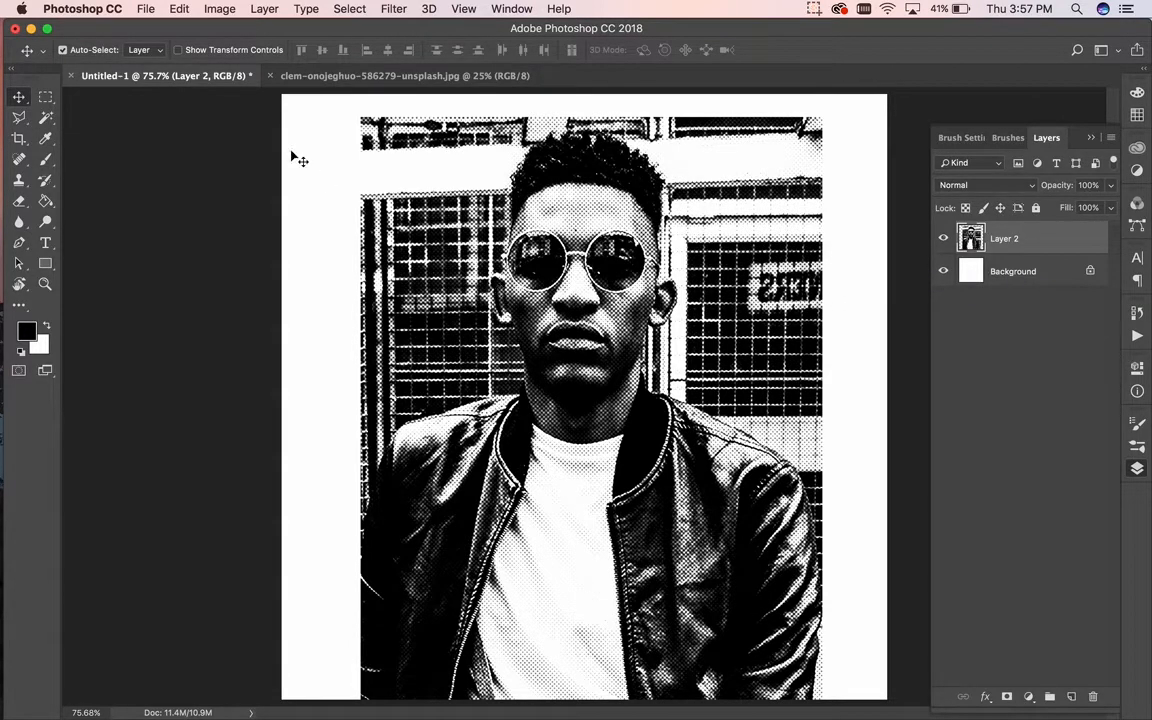
Step: Apply a second Levels adjustment with the output black level raised to 52
left_click(214, 12)
mouse_move(257, 49)
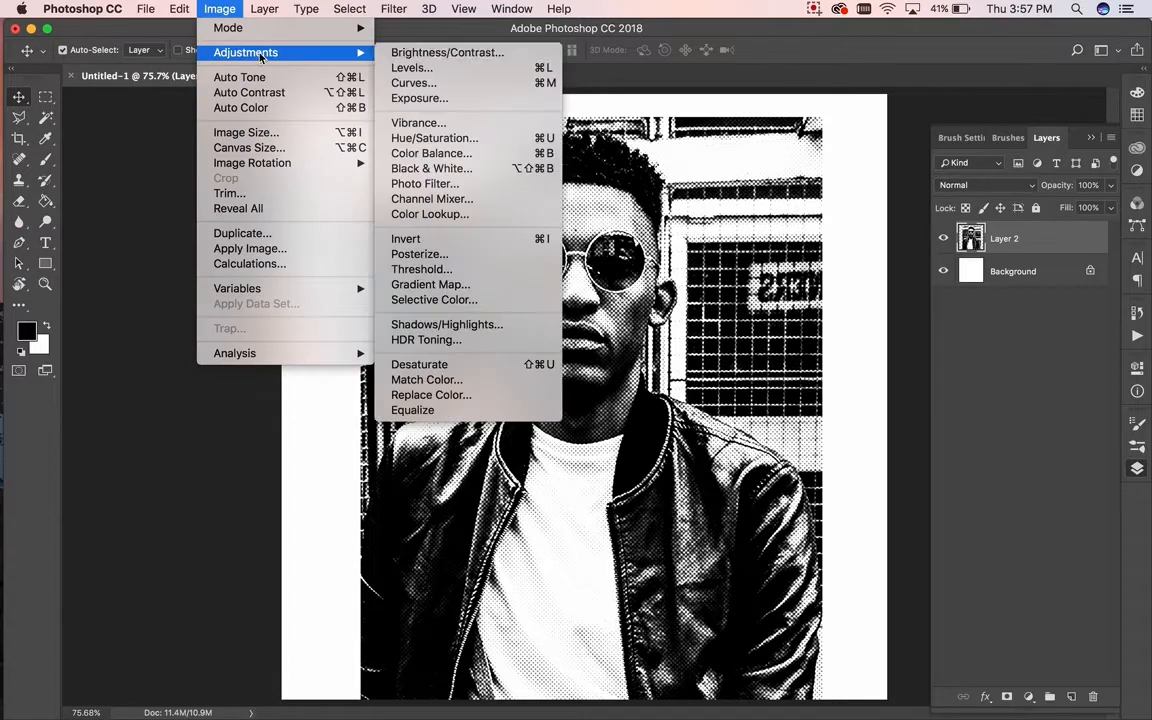
left_click(405, 67)
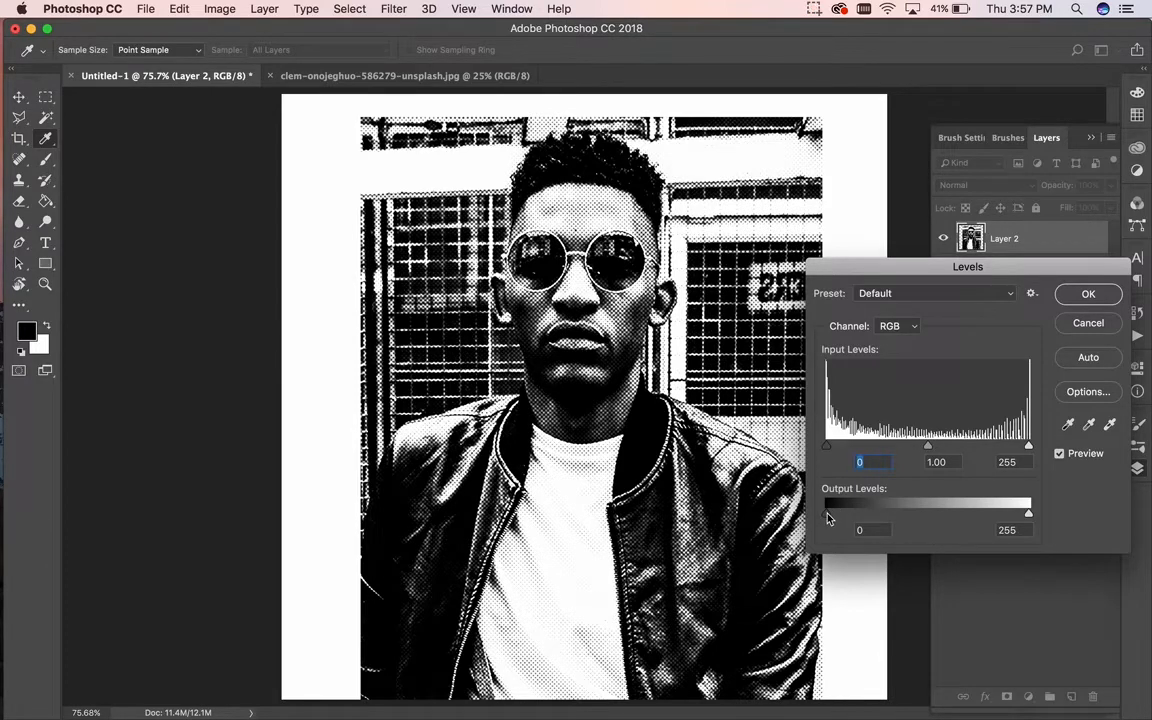
left_click_drag(827, 515, 867, 515)
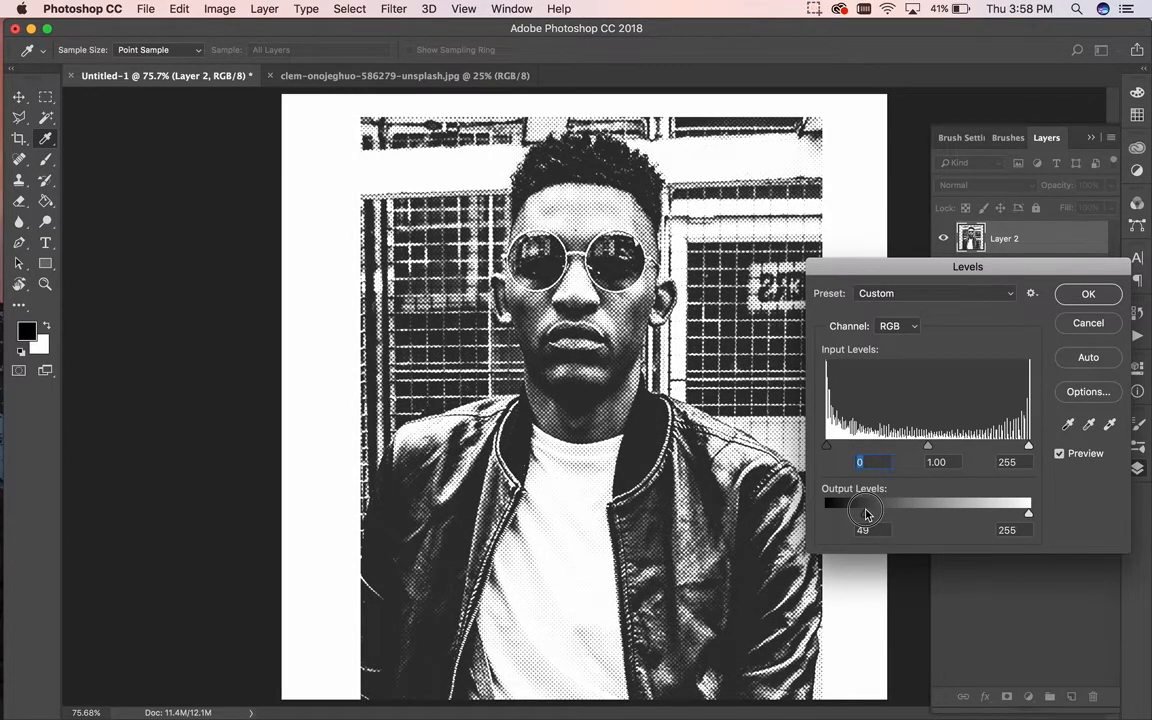
left_click_drag(866, 514, 869, 514)
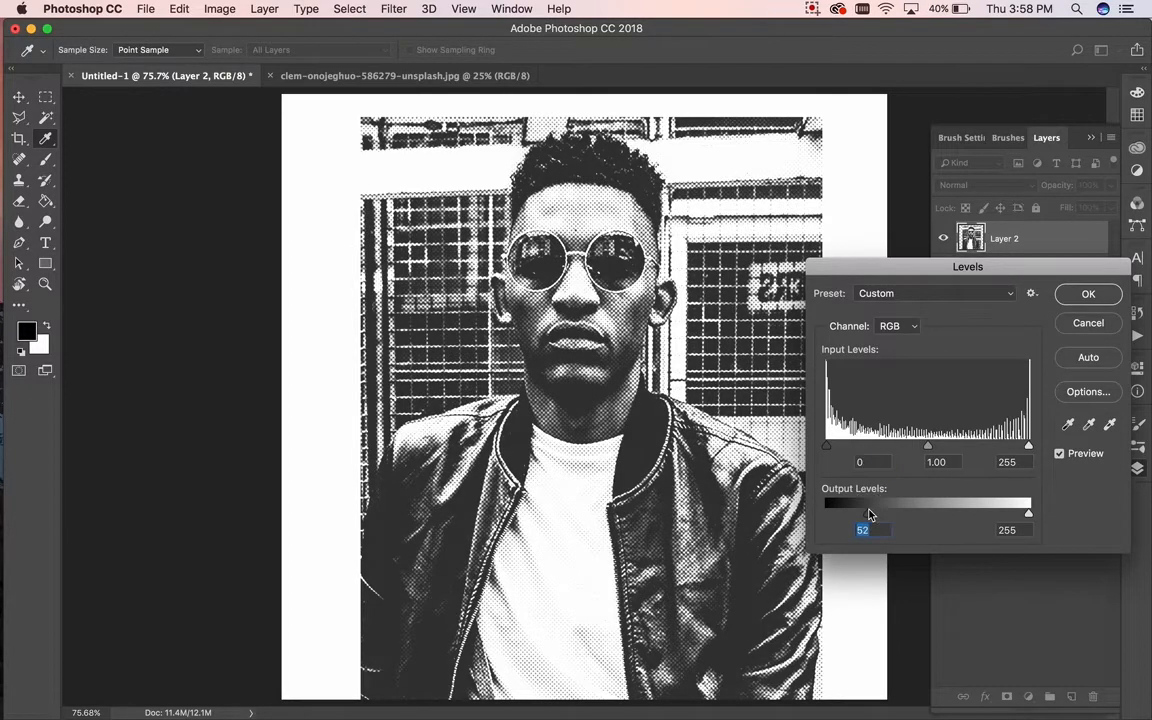
left_click(1087, 294)
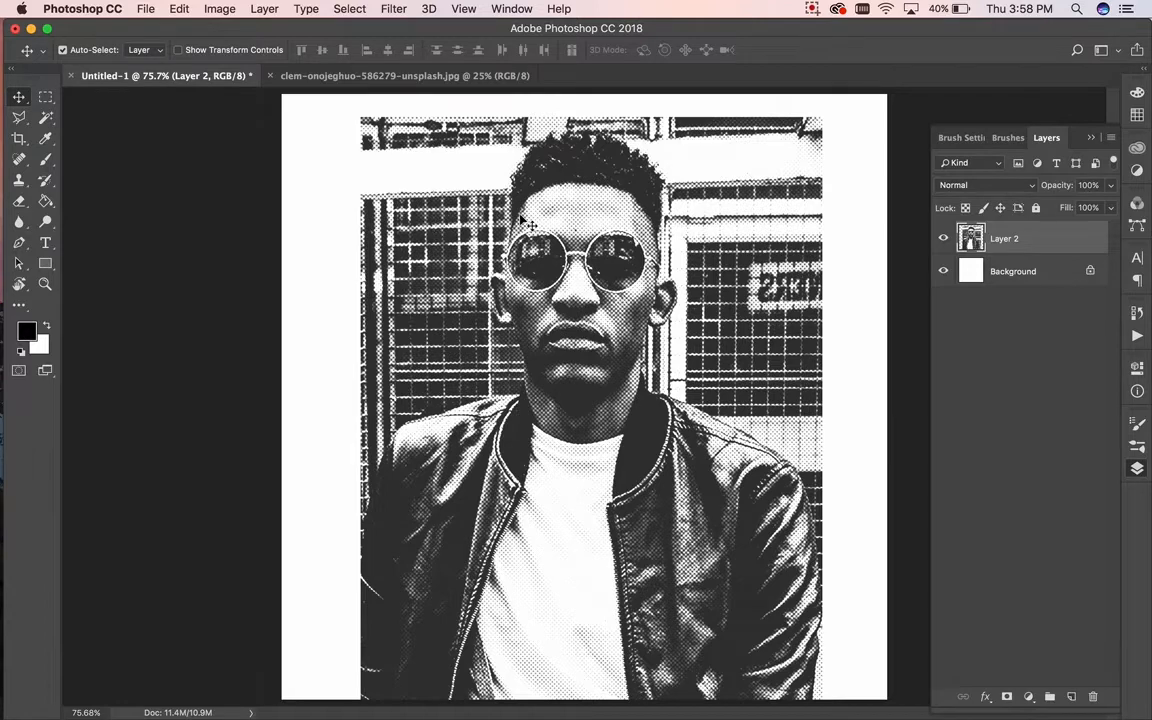
Step: Shift the photo down and right, then draw a tall black rectangle at upper left
left_click_drag(567, 209, 647, 378)
left_click(45, 263)
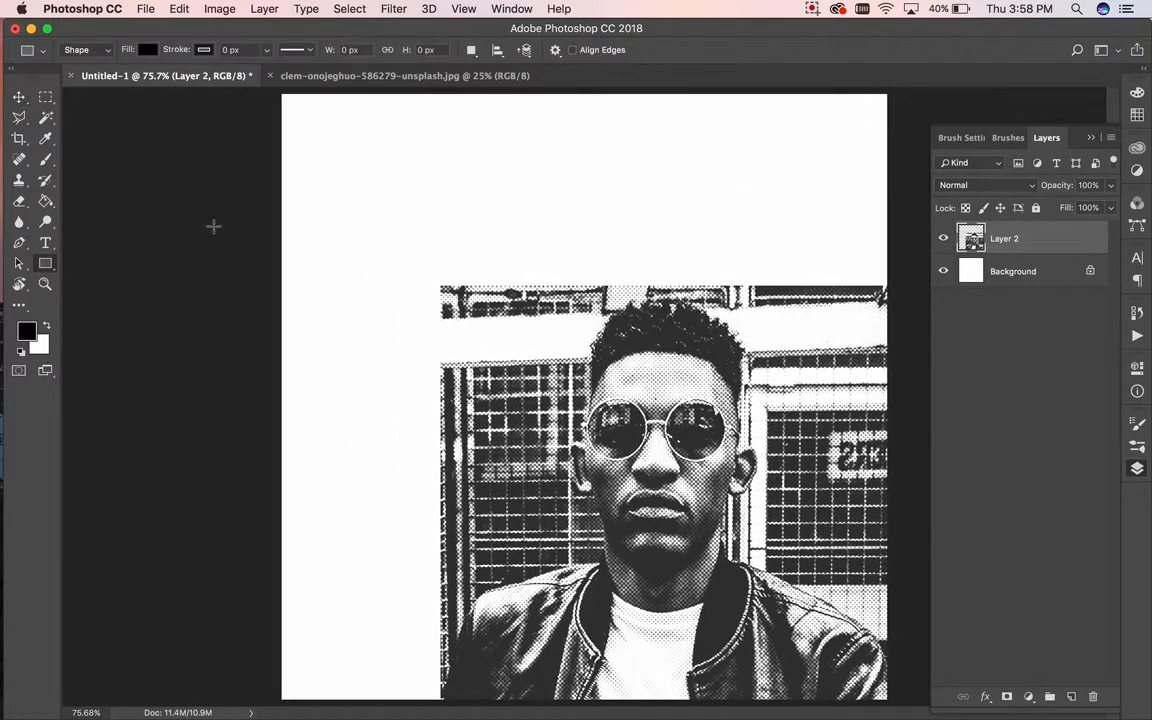
left_click_drag(335, 146, 551, 505)
Step: Duplicate the rectangle to its right, scale the copy smaller, and position it
key("v")
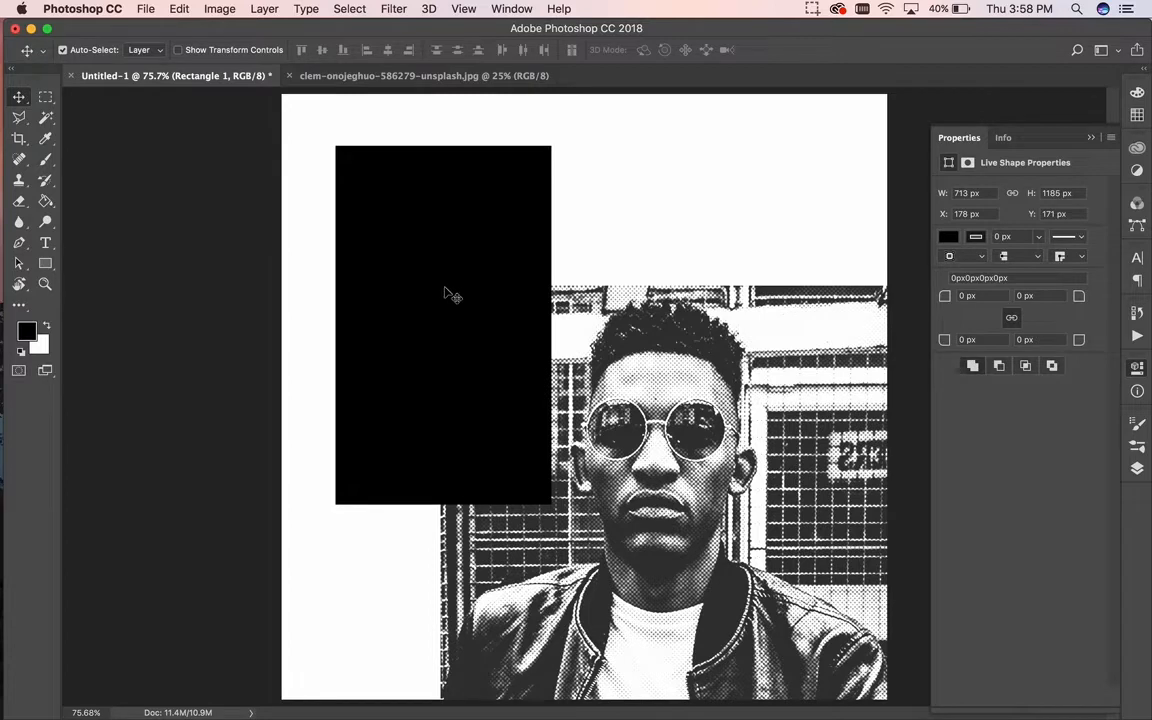
left_click_drag(414, 265, 715, 270)
key("ctrl+t")
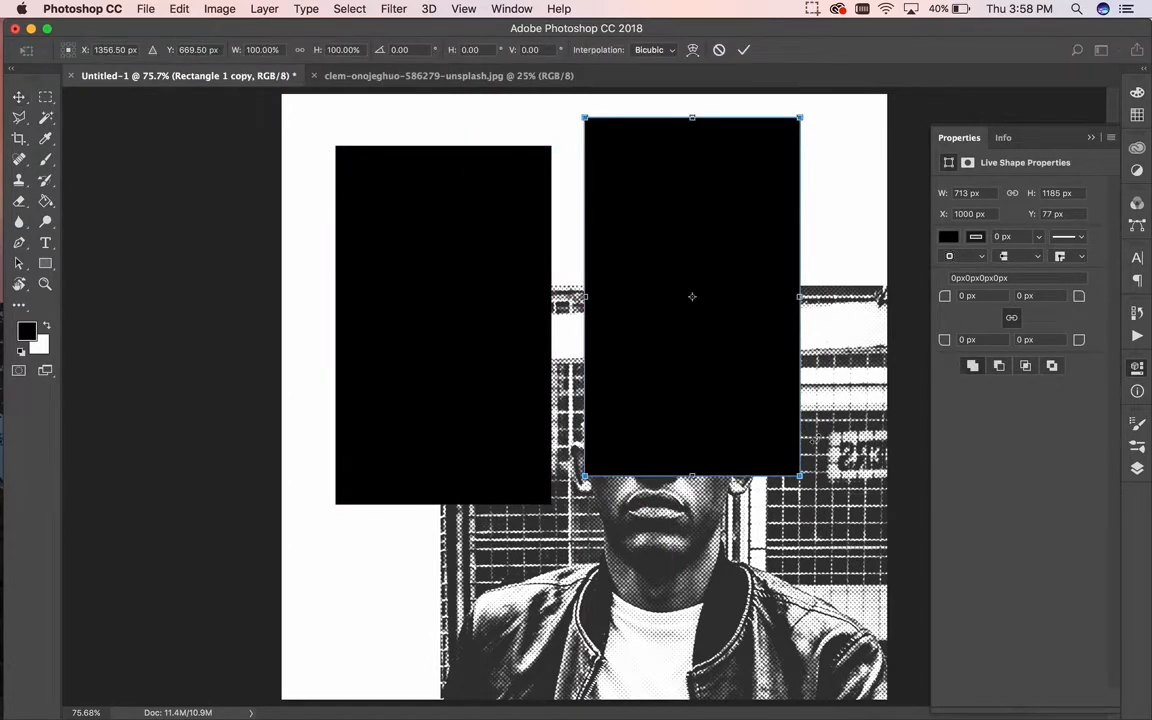
left_click_drag(800, 475, 626, 315)
key("Return")
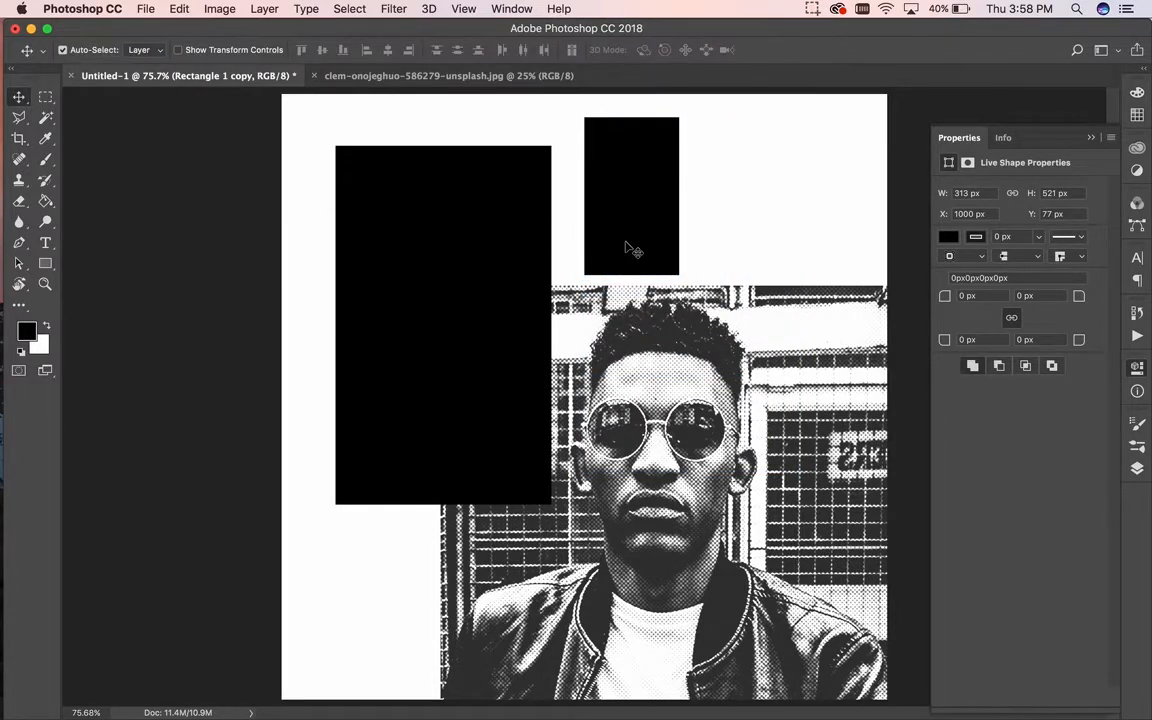
left_click_drag(625, 246, 625, 270)
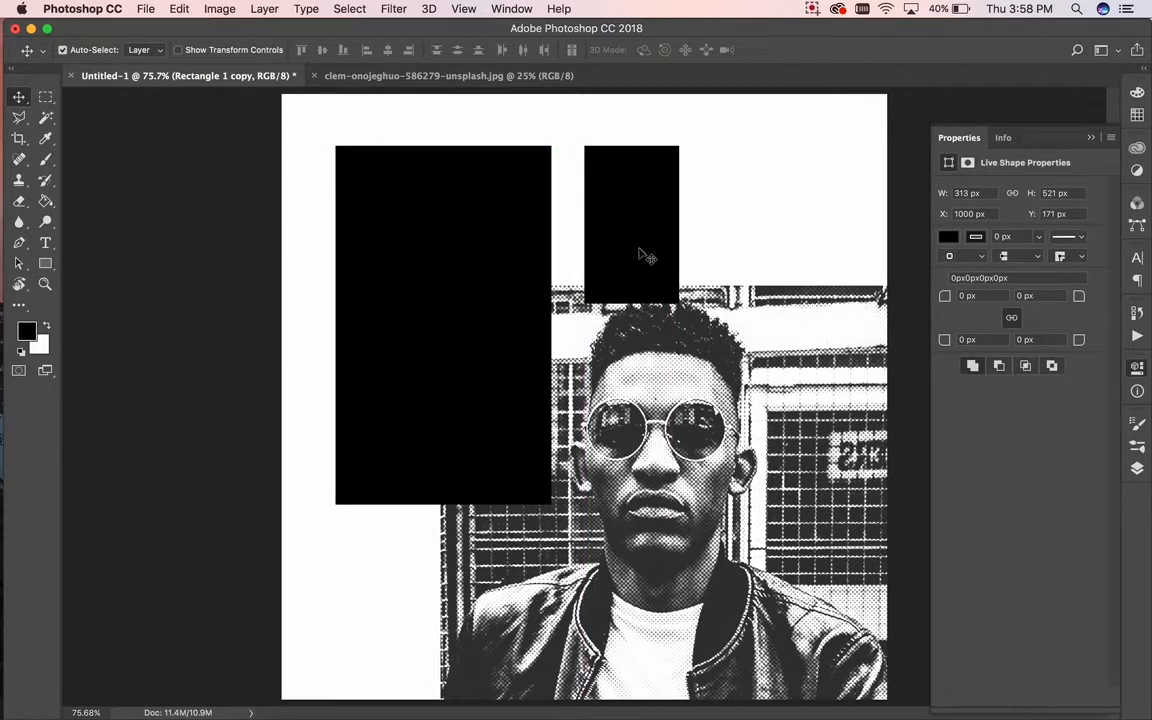
left_click_drag(645, 256, 640, 226)
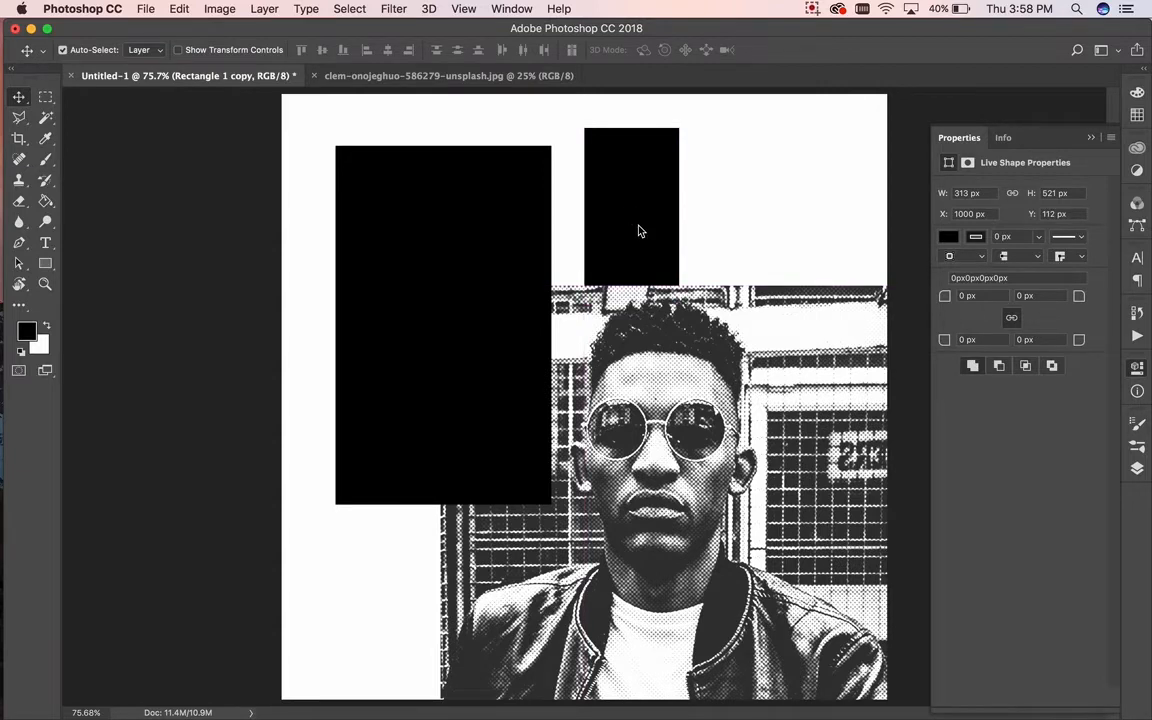
left_click(640, 231)
Step: Duplicate the small rectangle downward and stretch the copy into a wider, taller black block
left_click_drag(640, 231, 646, 404)
key("super+t")
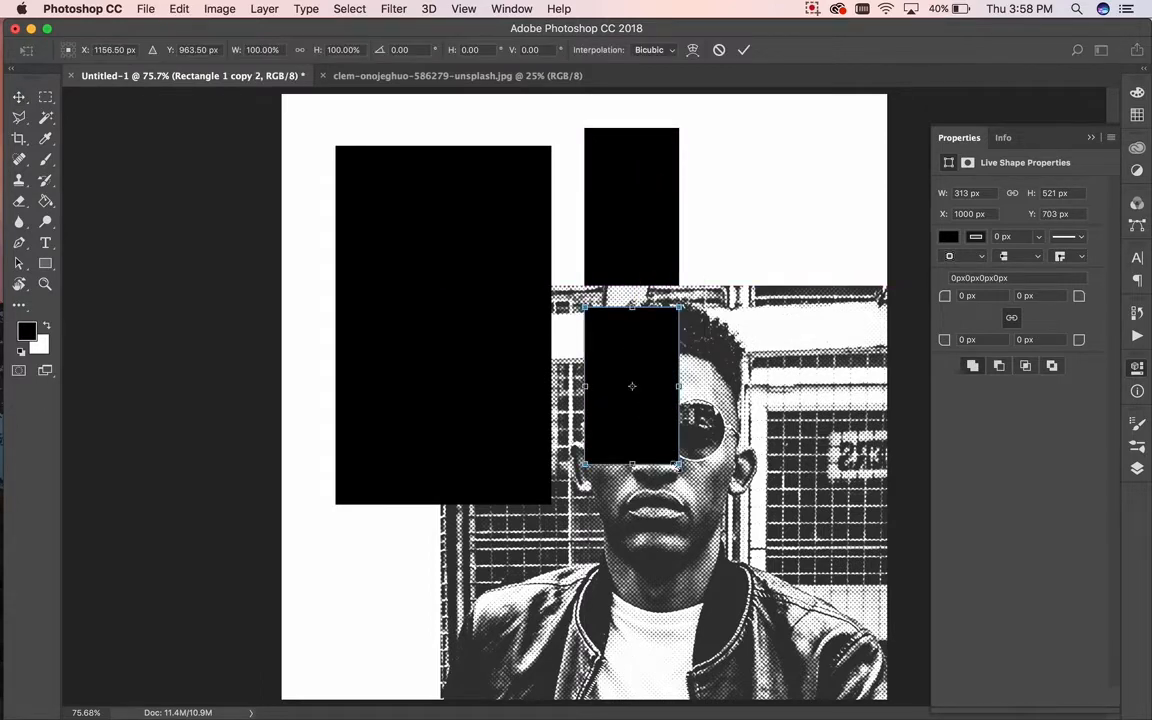
left_click_drag(680, 465, 846, 503)
key("Return")
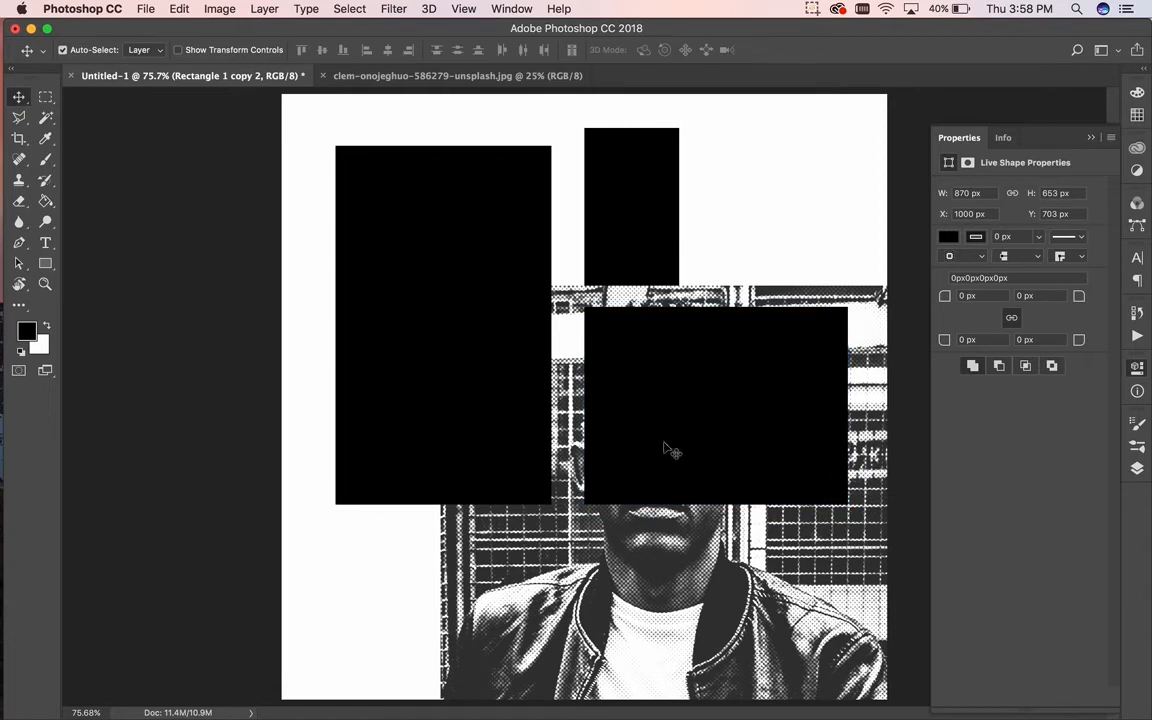
Step: Copy the tall left rectangle, rotate it -90° and resize it into a 1692 × 470 px bottom bar
left_click(514, 404)
left_click_drag(514, 402, 527, 545)
key("ctrl+t")
left_click_drag(707, 489, 470, 275)
left_click_drag(529, 419, 588, 592)
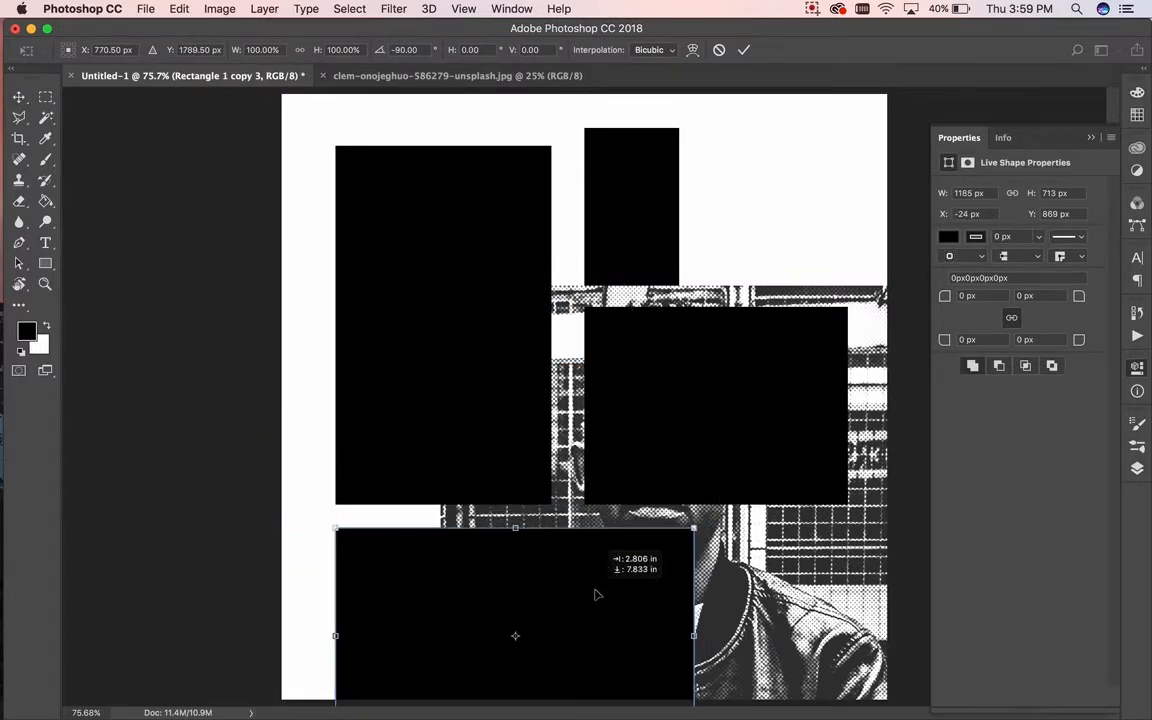
left_click_drag(693, 636, 845, 626)
scroll(632, 609, "down", 3)
left_click_drag(586, 572, 588, 540)
key("Return")
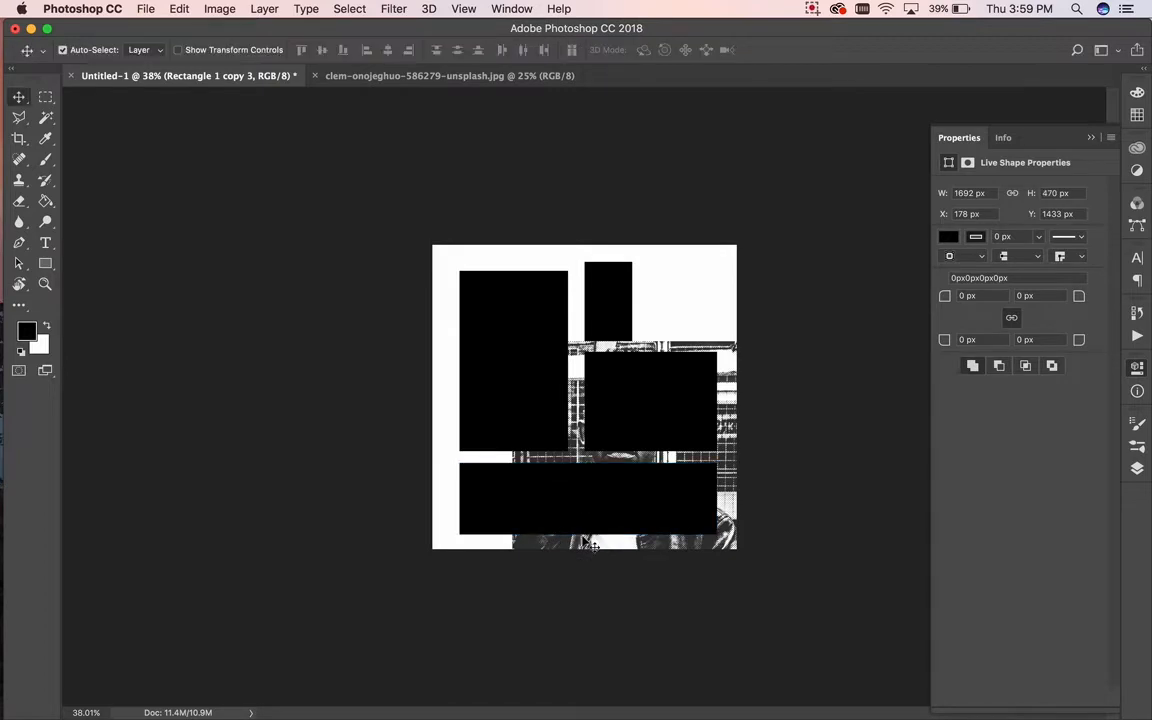
scroll(615, 548, "up", 3)
scroll(617, 548, "down", 2)
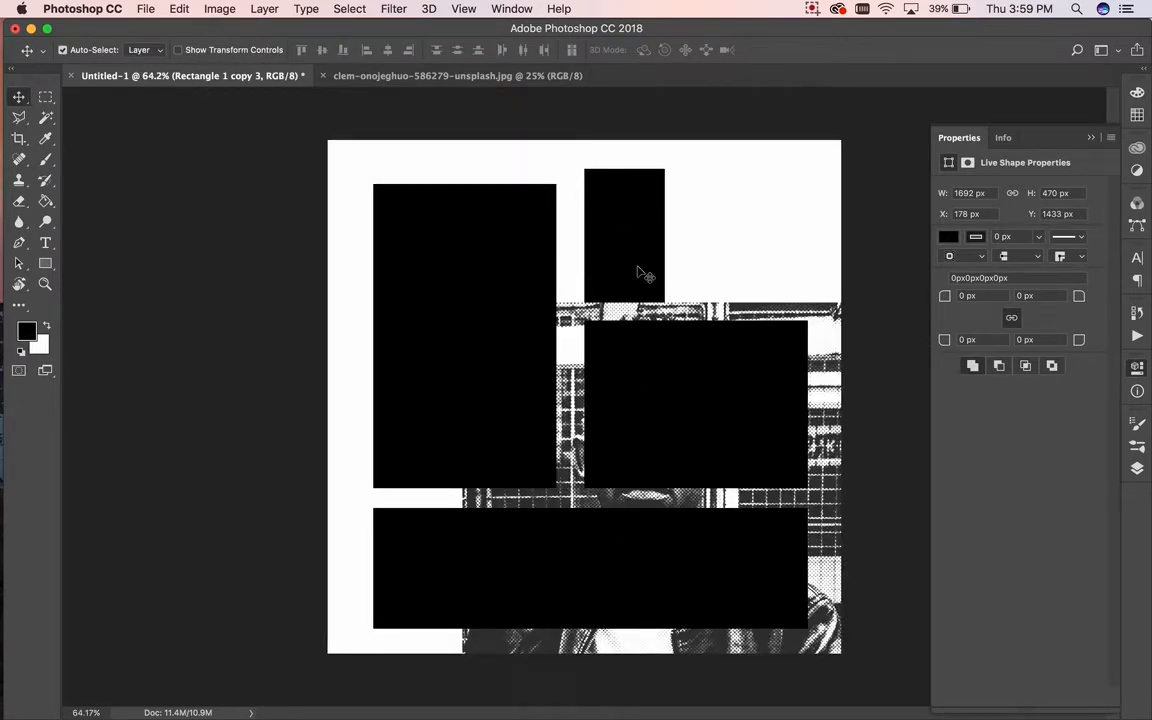
left_click(761, 393)
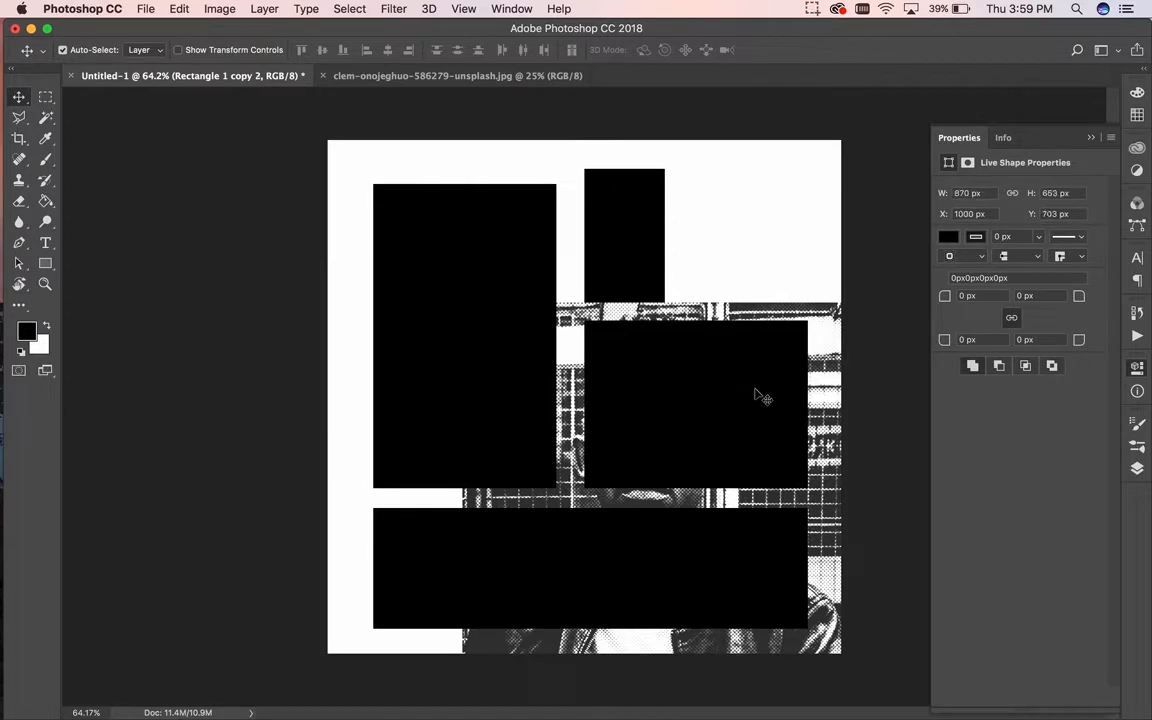
Step: Make the middle black block narrower from its right side
key("ctrl+t")
left_click_drag(801, 403, 736, 408)
key("Return")
Step: Shorten the small top block from its top edge
left_click(638, 266)
key("super+t")
left_click_drag(624, 170, 628, 192)
key("Return")
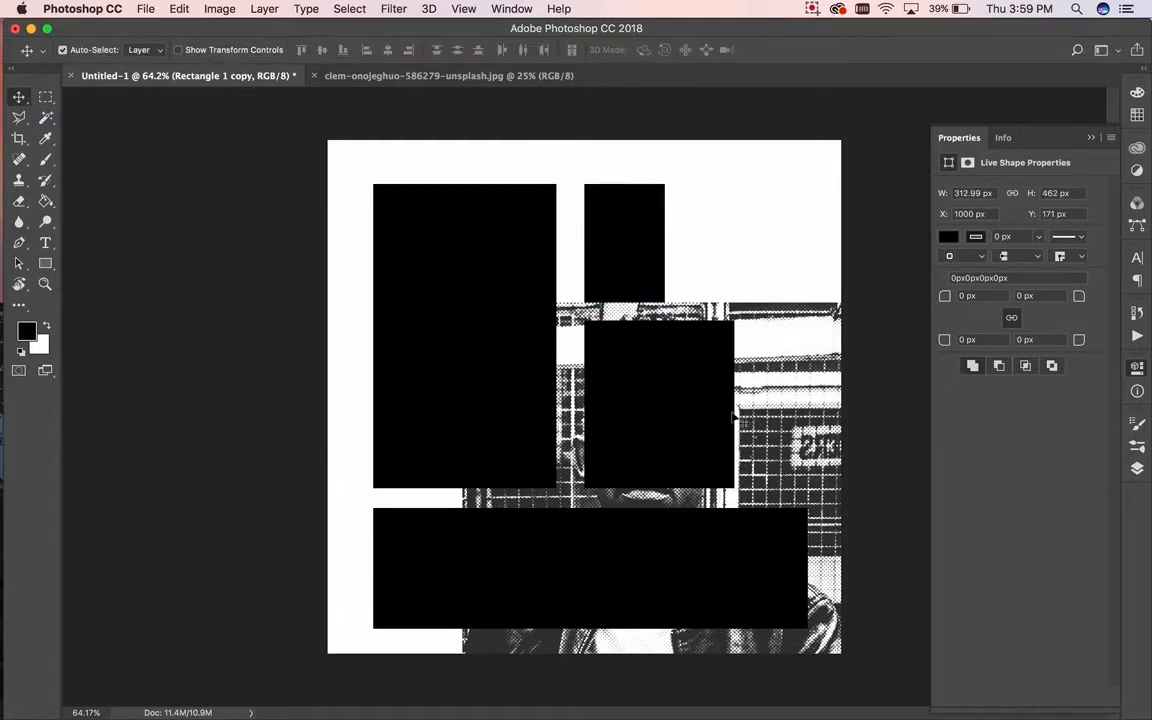
Step: Select all four rectangle layers together in the Layers panel
left_click(1138, 470)
left_click(1040, 246)
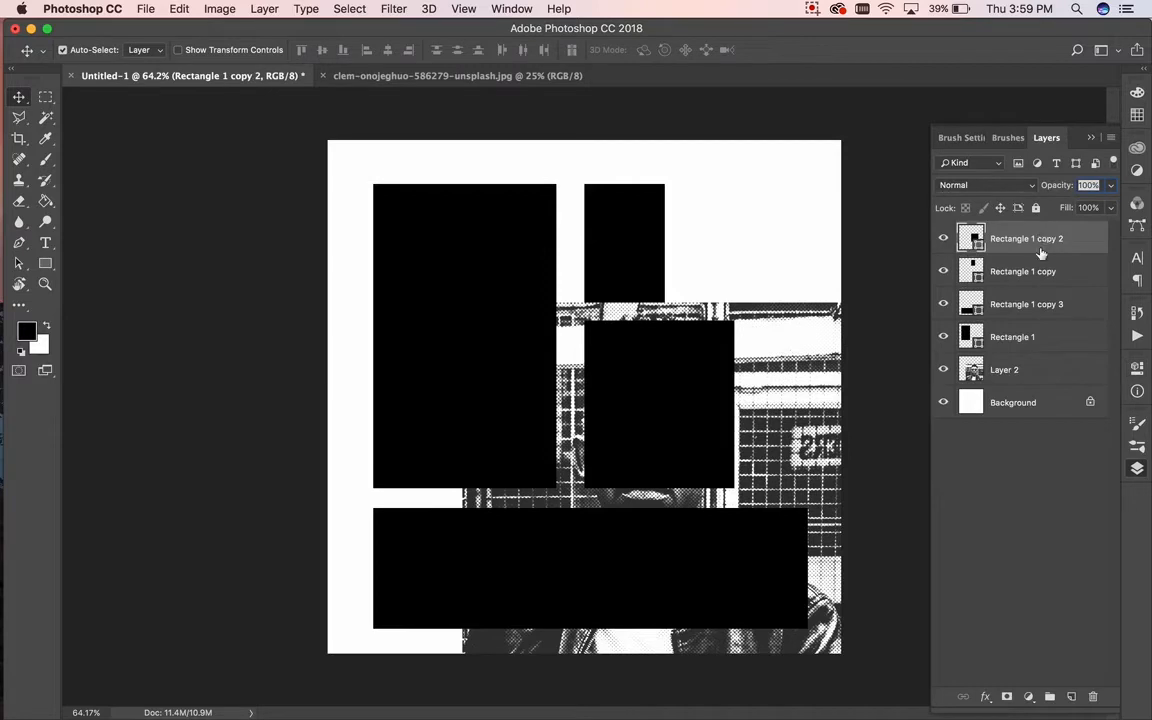
left_click(1024, 374, "shift")
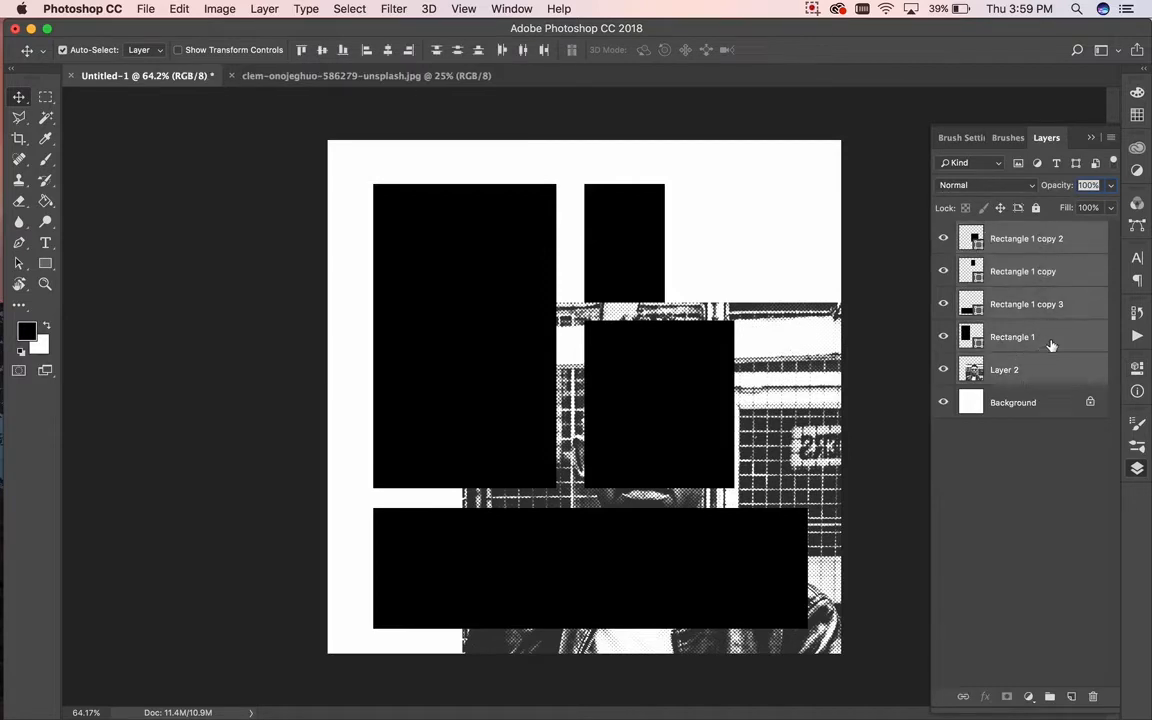
left_click(1051, 342)
left_click(1047, 248, "shift")
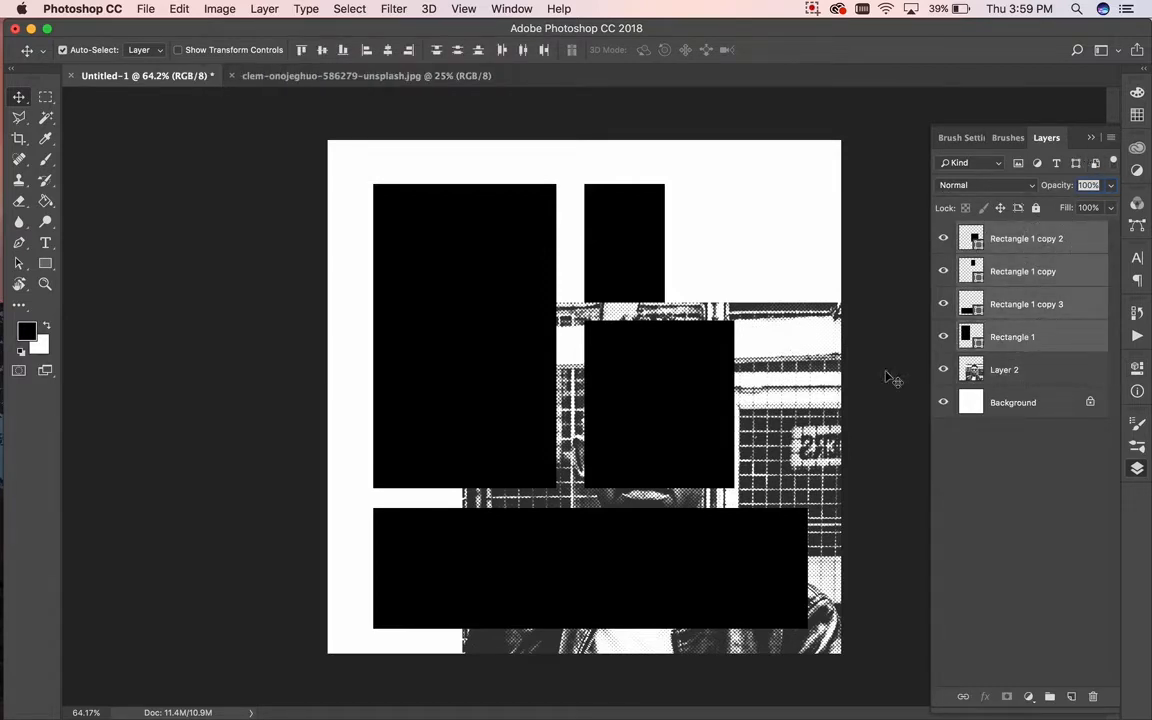
left_click(1061, 346)
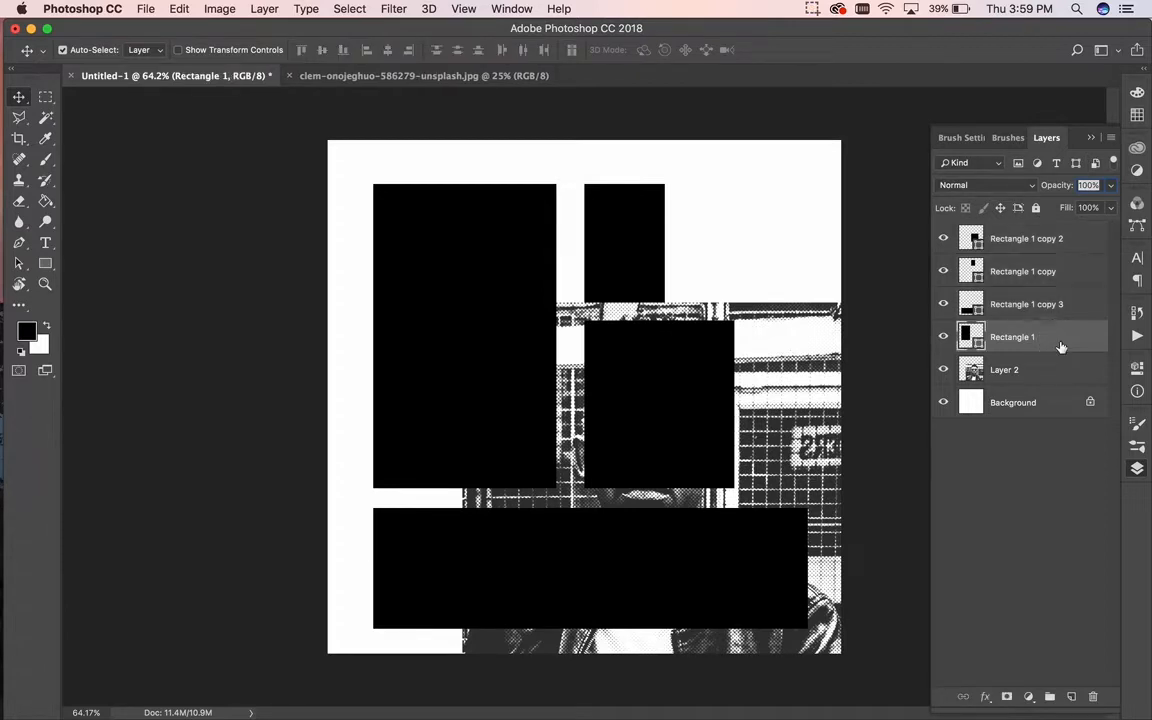
left_click(1087, 245, "shift")
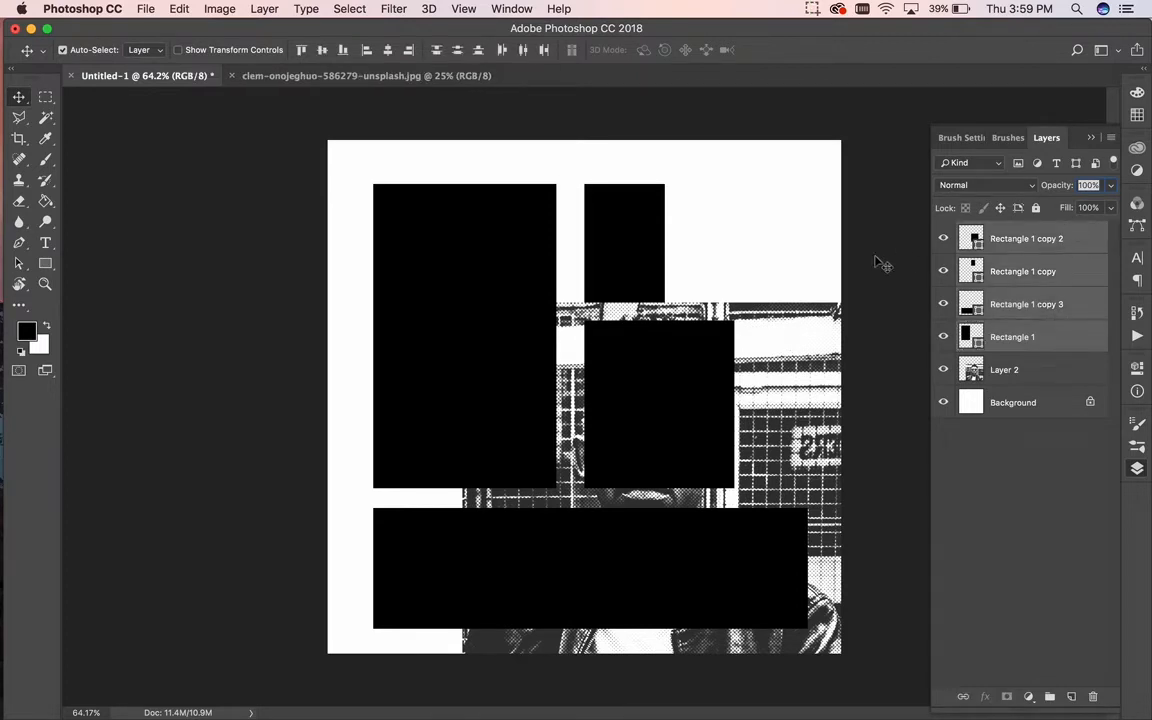
key("super+t")
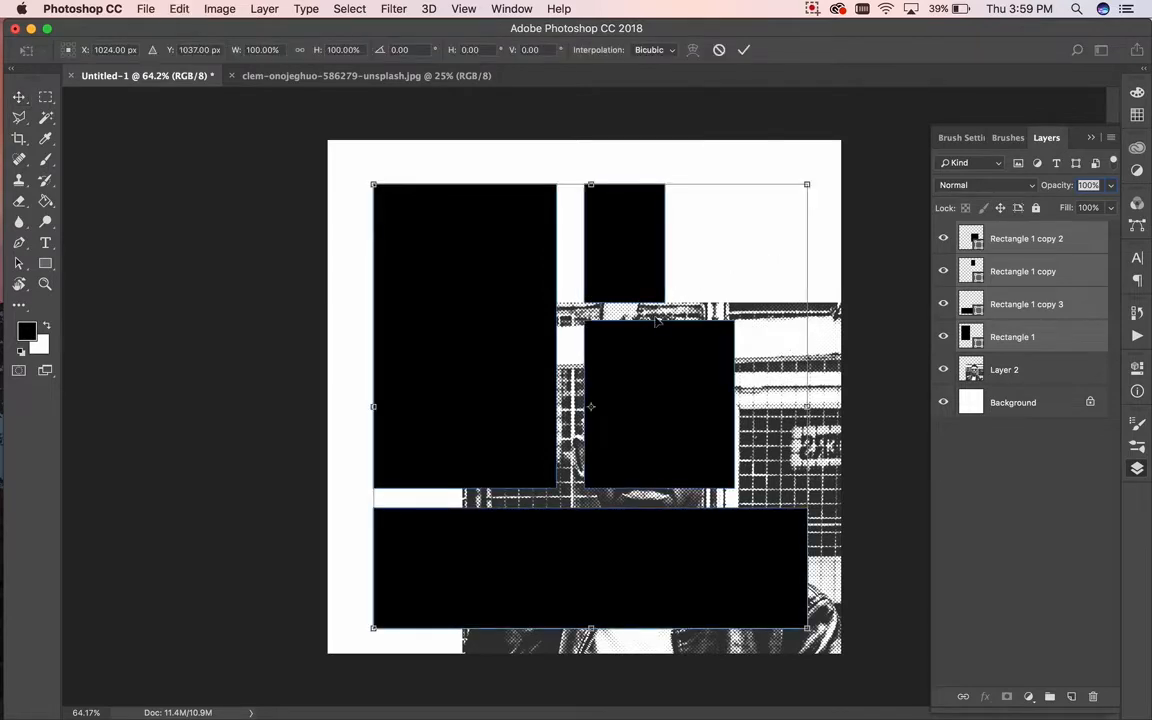
Step: Move the four-block group a few pixels up and left and commit the transform
left_click_drag(668, 358, 664, 368)
left_click(663, 358)
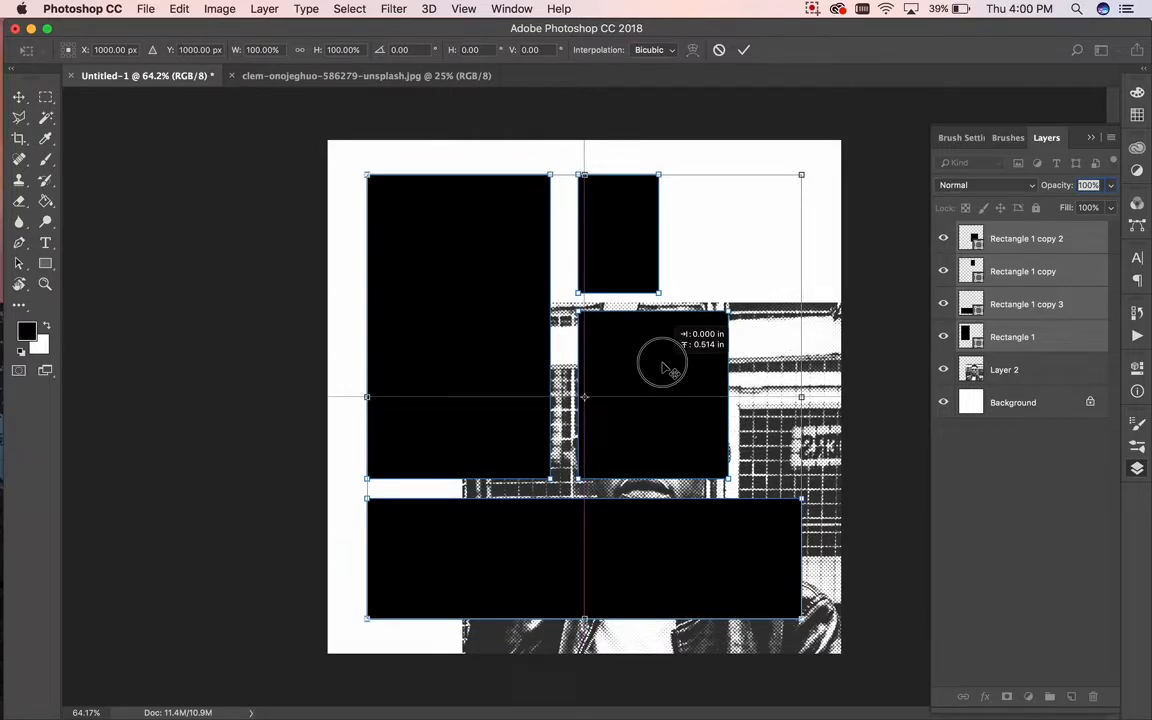
left_click_drag(662, 362, 662, 362)
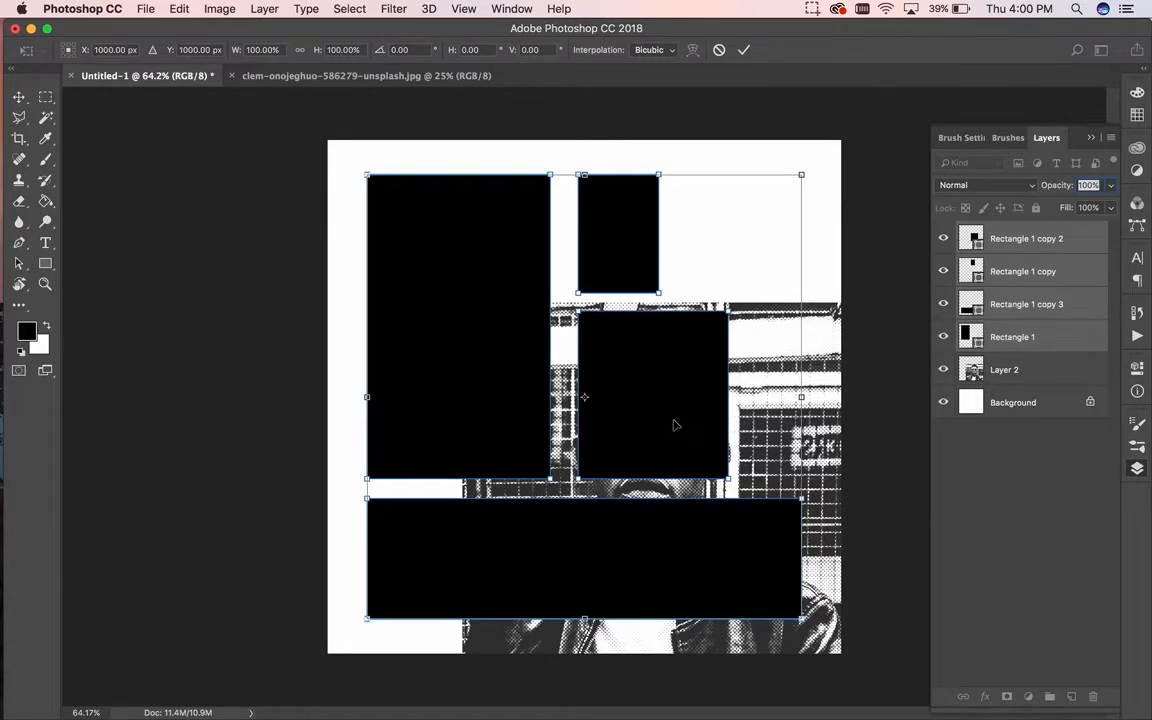
key("Return")
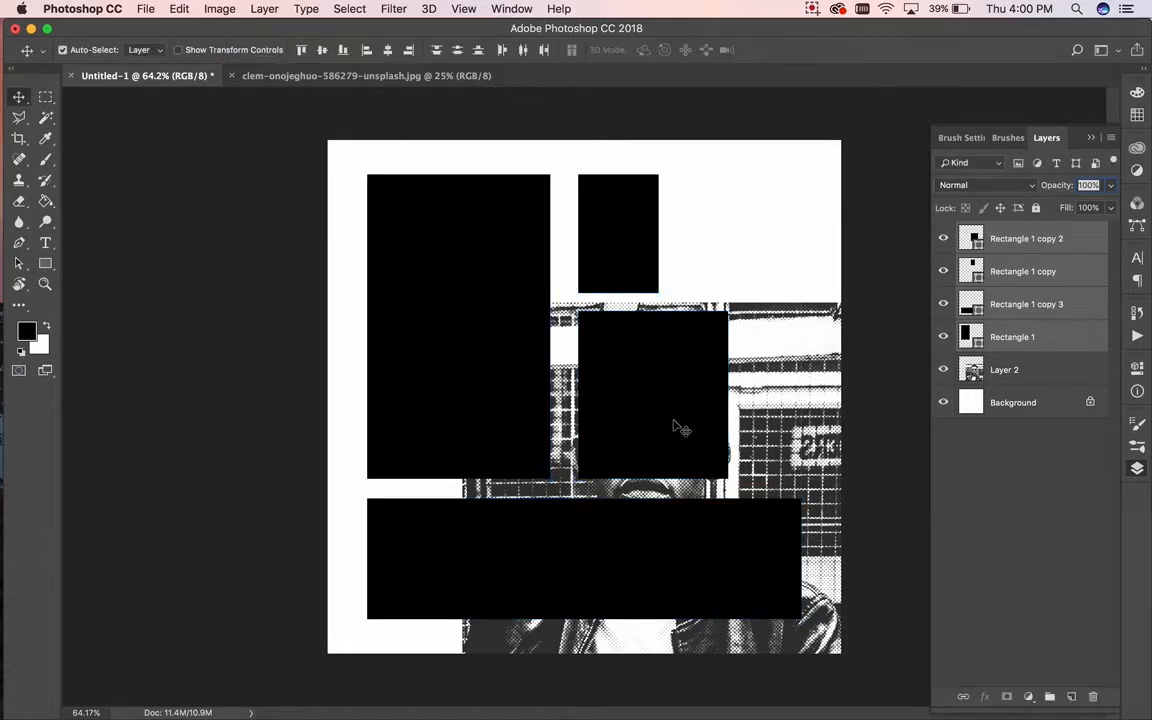
left_click(1050, 372)
Step: Move Layer 2 above the rectangle layers, position it over the blocks and enlarge it slightly
left_click_drag(1046, 373, 1040, 238)
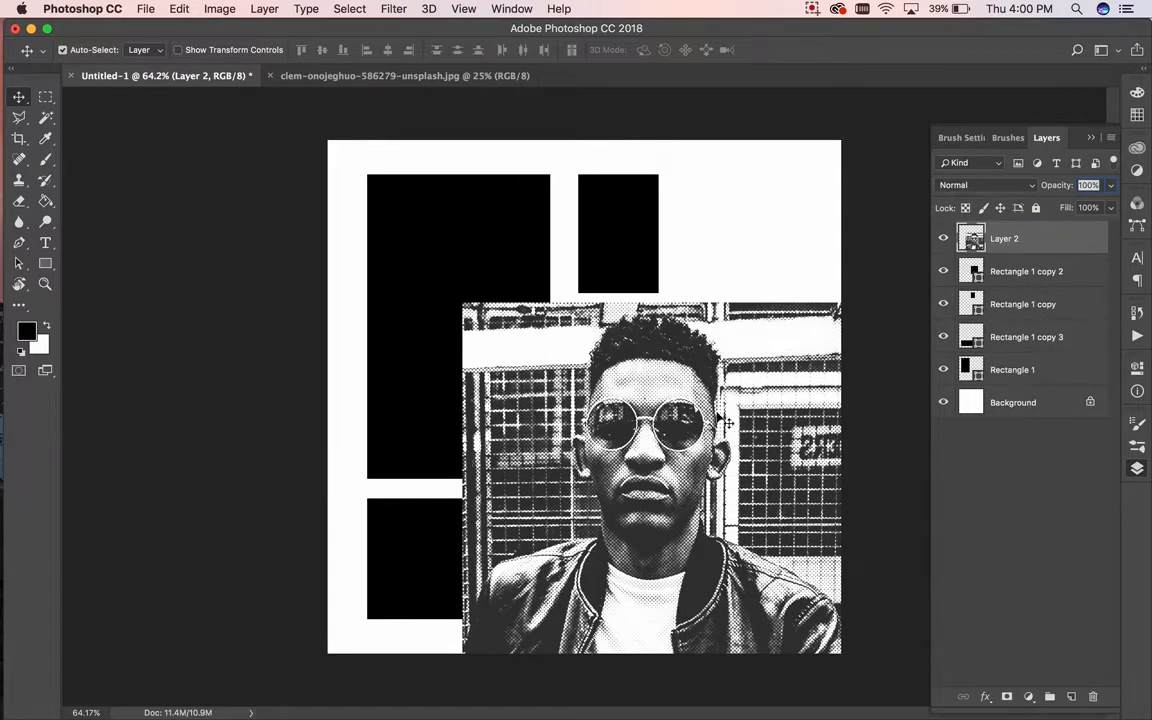
left_click_drag(666, 430, 557, 291)
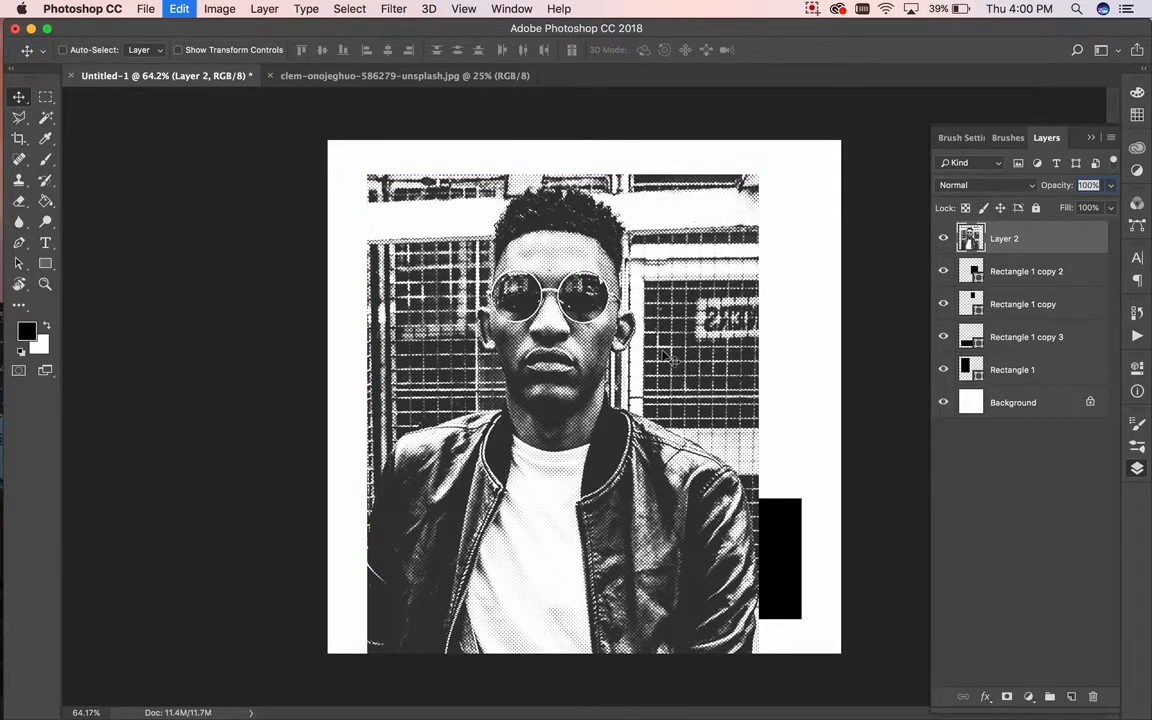
key("super+t")
left_click_drag(776, 684, 806, 713)
left_click_drag(797, 181, 806, 170)
key("Return")
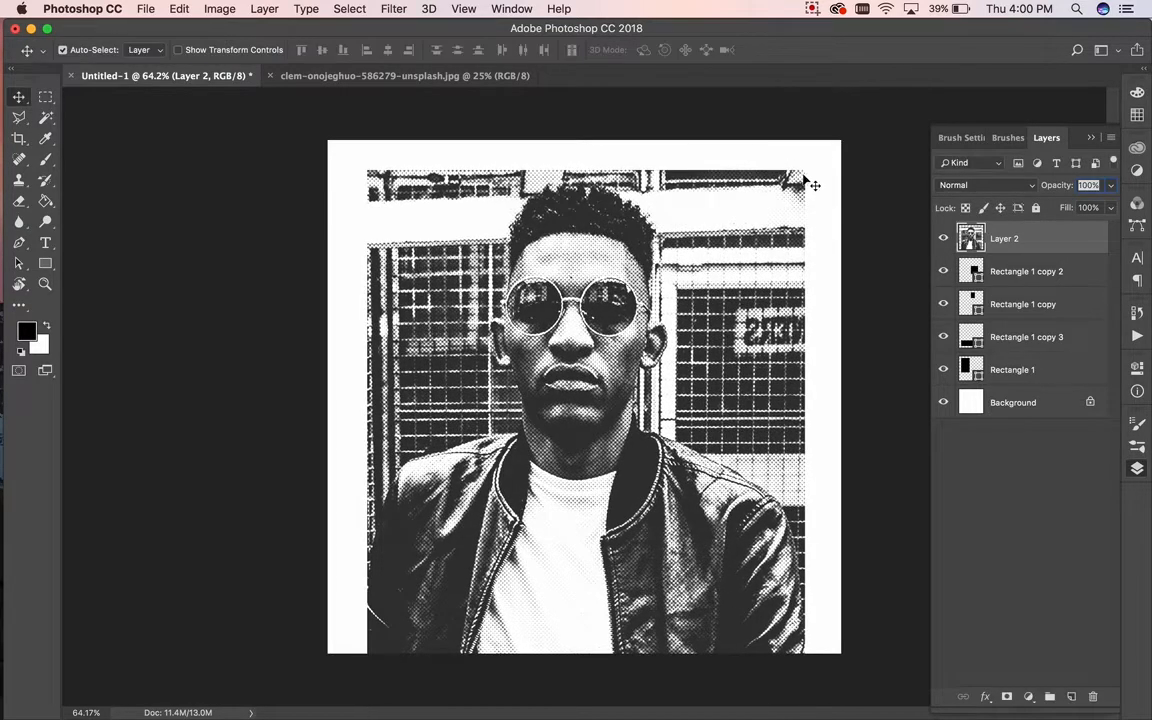
Step: Shift the photo left, scale it up to about 116% and lower it slightly
left_click_drag(556, 292, 489, 297)
key("super+t")
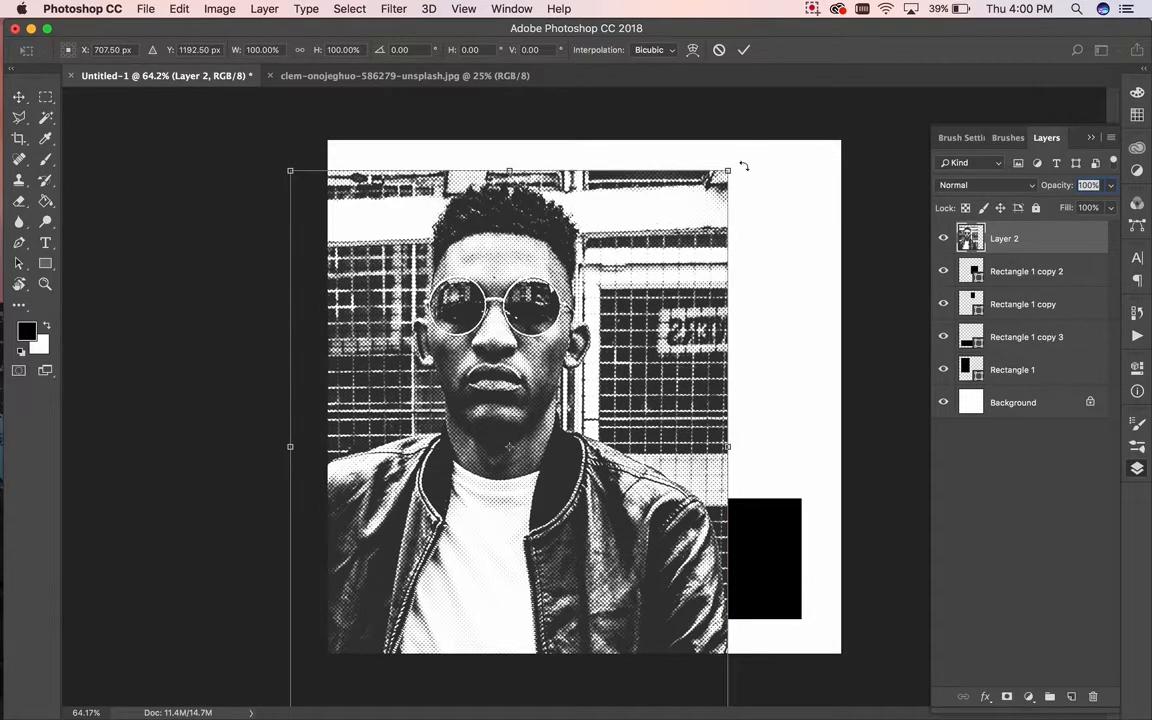
left_click_drag(730, 170, 824, 94)
key("Return")
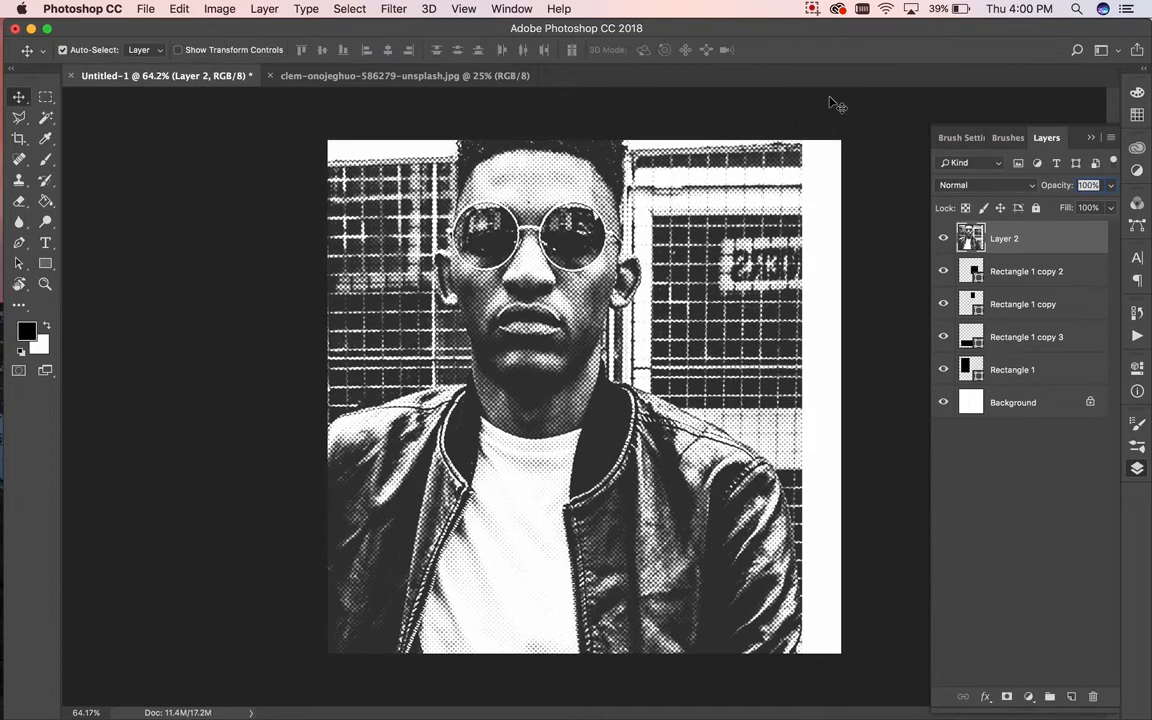
left_click_drag(549, 239, 551, 303)
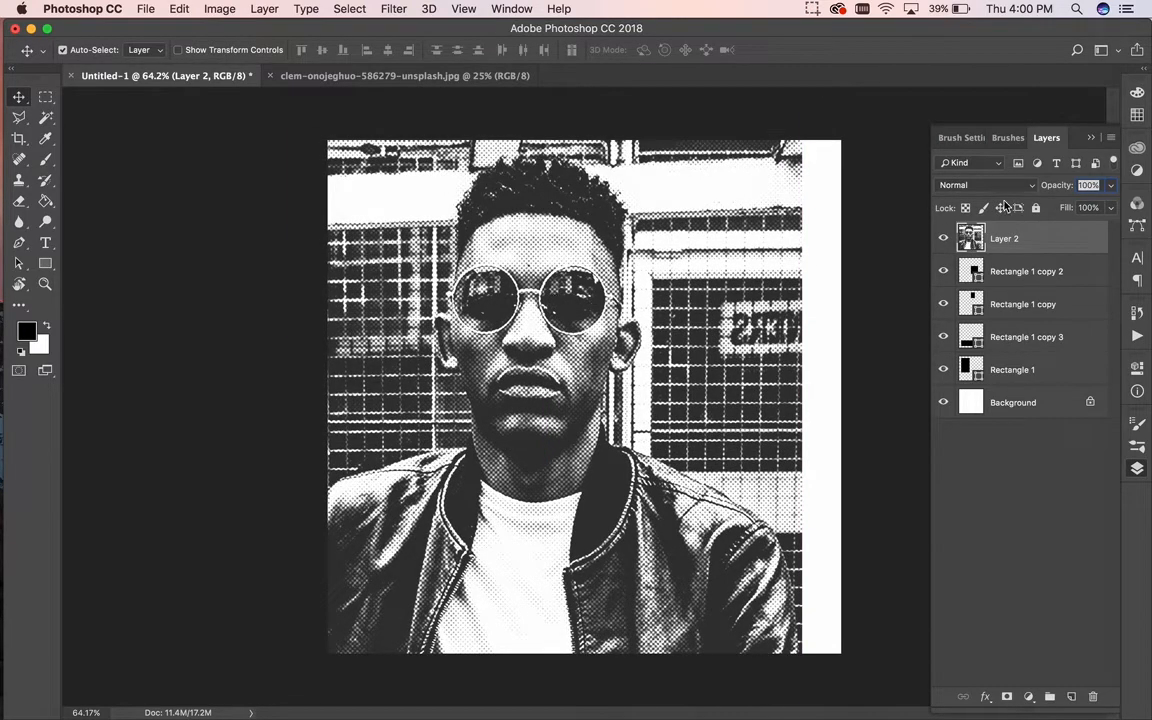
Step: Clip Layer 2 into the rectangle below it and duplicate it as Layer 2 copy
right_click(1050, 246)
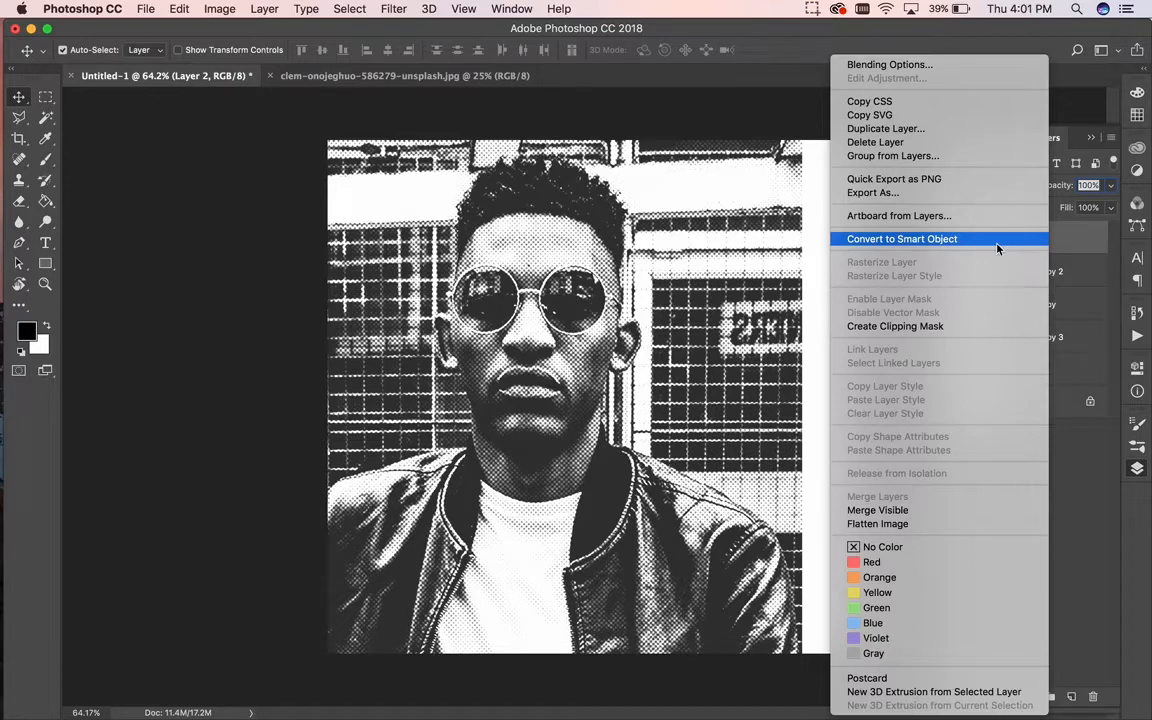
left_click(952, 328)
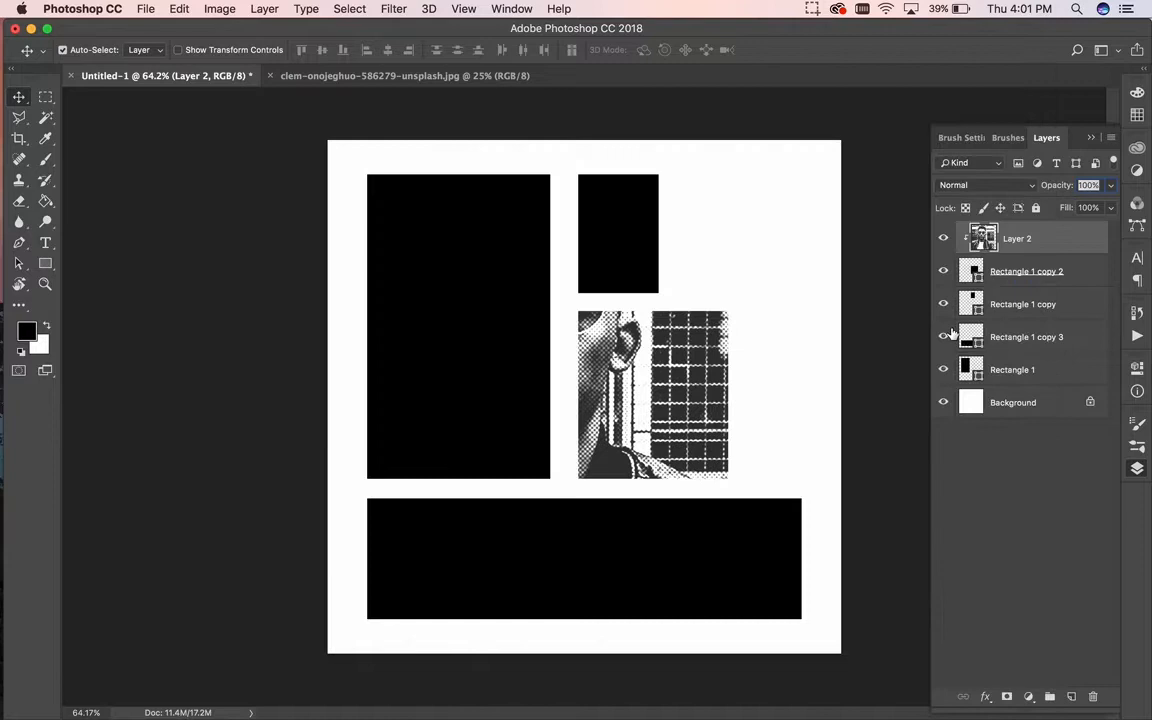
right_click(1066, 251)
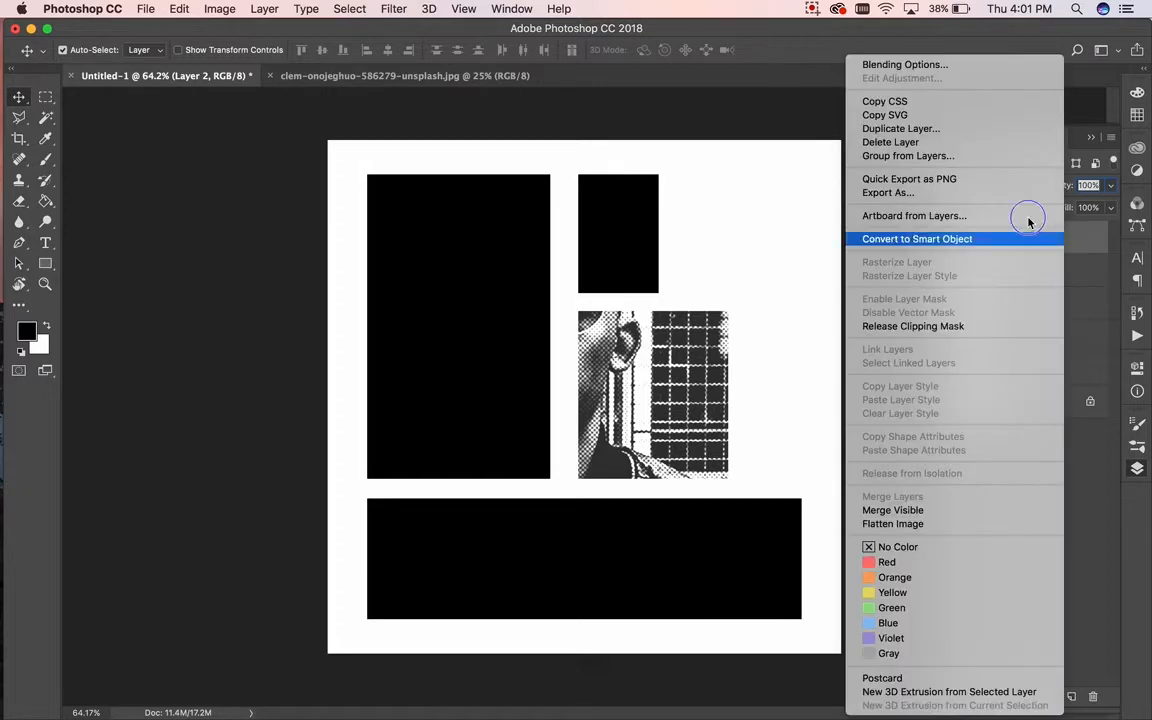
left_click(955, 122)
left_click(715, 264)
Step: Place Layer 2 copy above Rectangle 1 copy and clip it there, undoing a mistaken clip
left_click_drag(1054, 249, 1046, 324)
right_click(1048, 336)
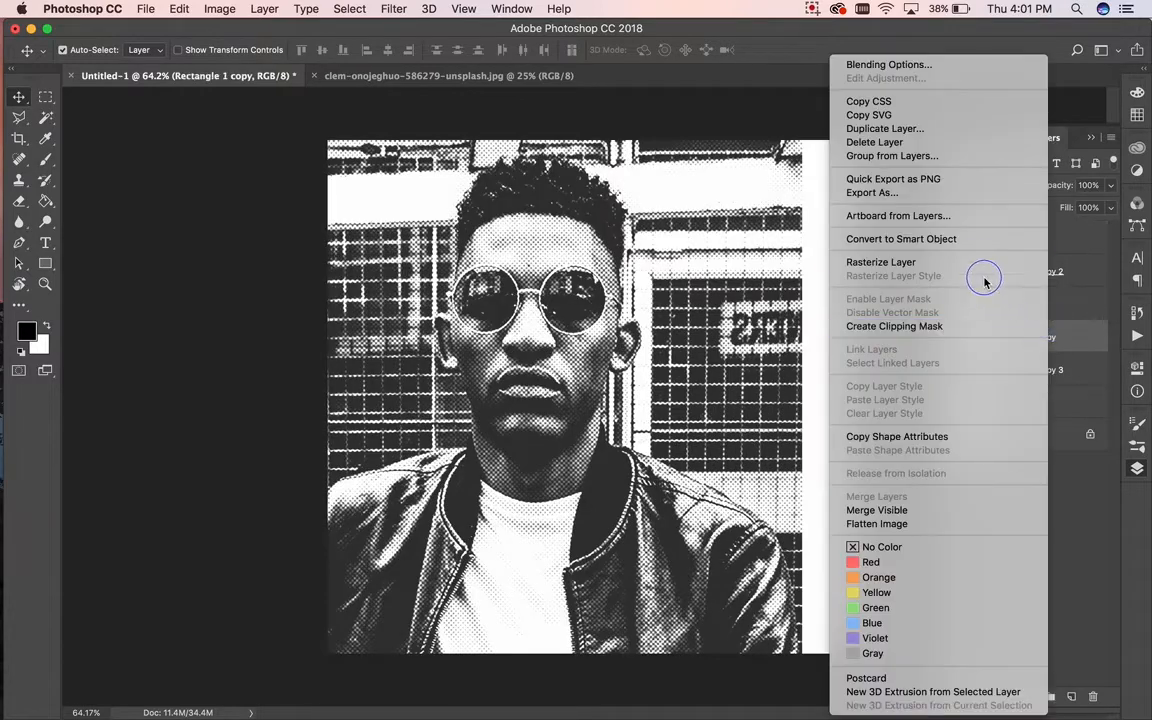
left_click(945, 327)
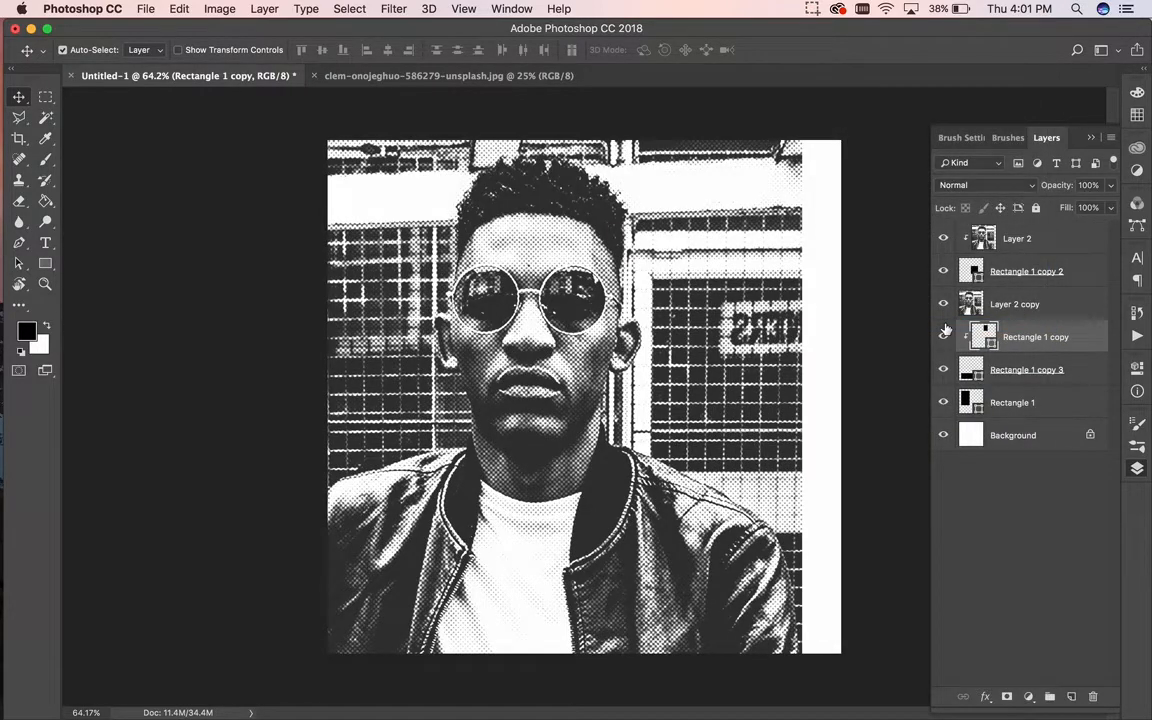
key("super+z")
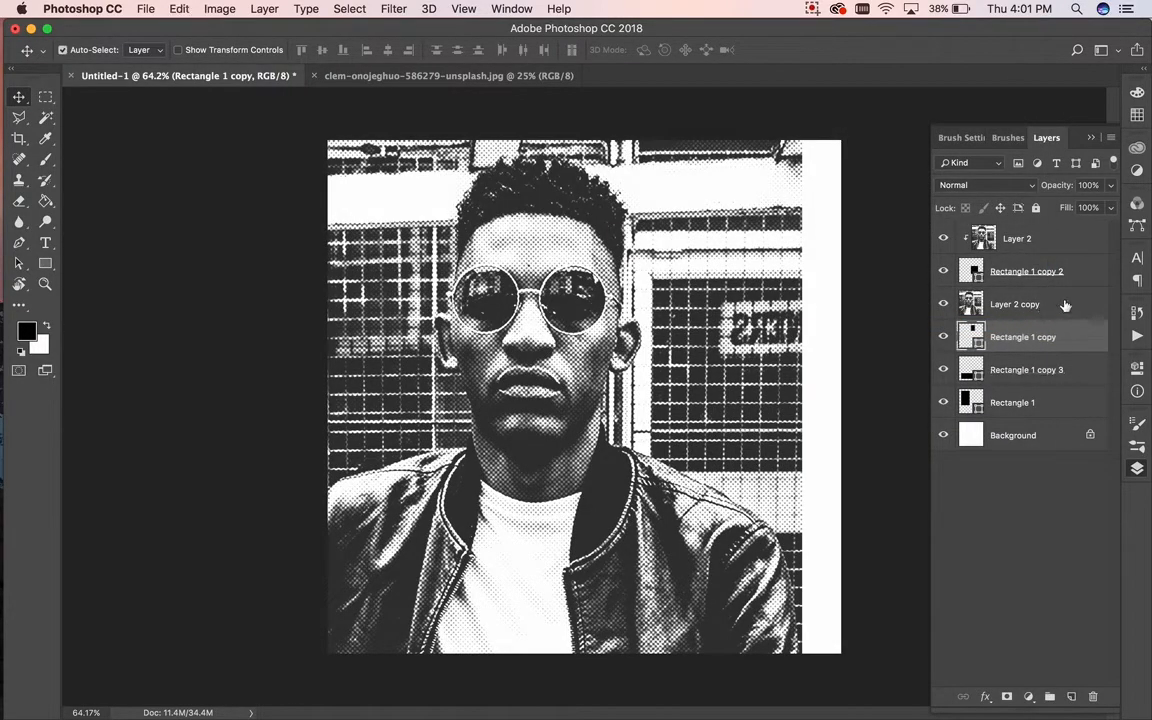
left_click(1065, 305)
right_click(1065, 305)
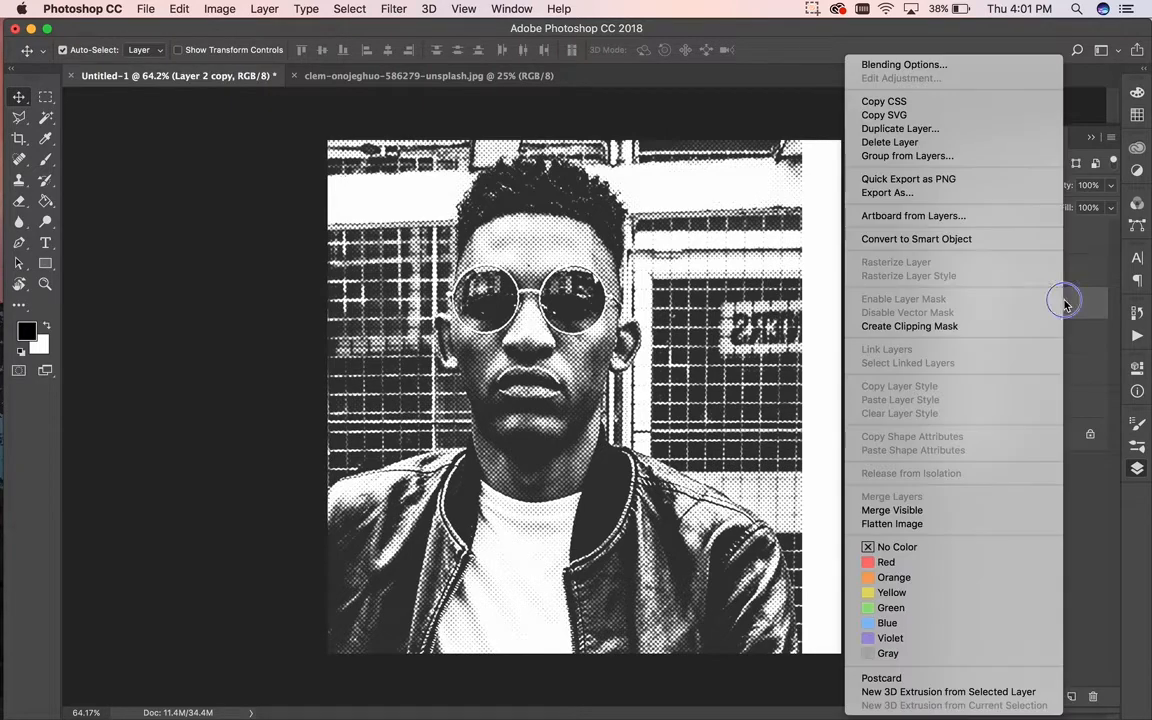
left_click(931, 327)
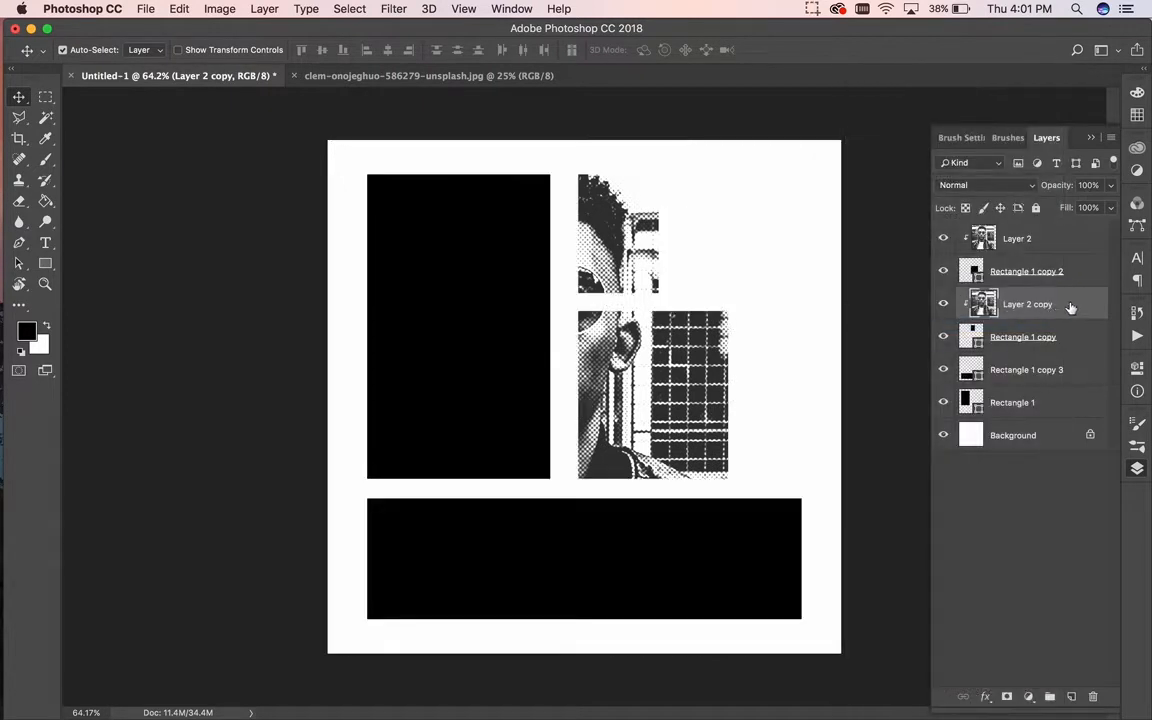
Step: Duplicate the photo as Layer 2 copy 2, move it above Rectangle 1 copy 3 and clip it
right_click(1080, 304)
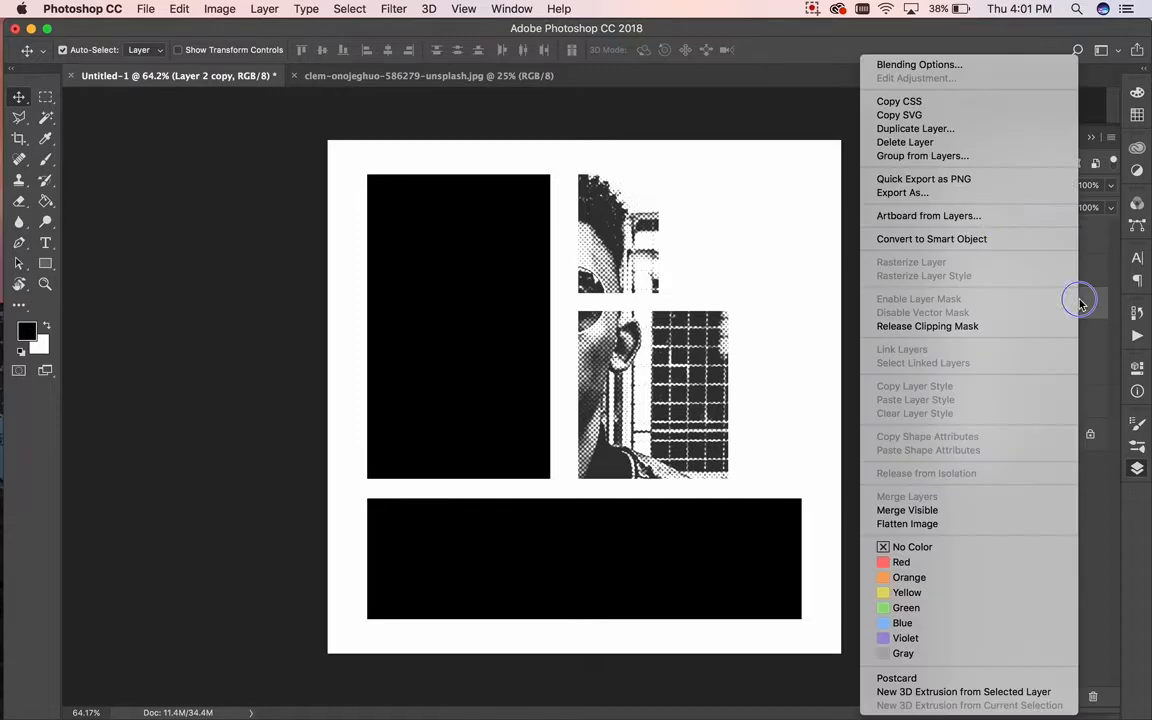
left_click(976, 129)
left_click(726, 266)
left_click_drag(1067, 334, 1072, 385)
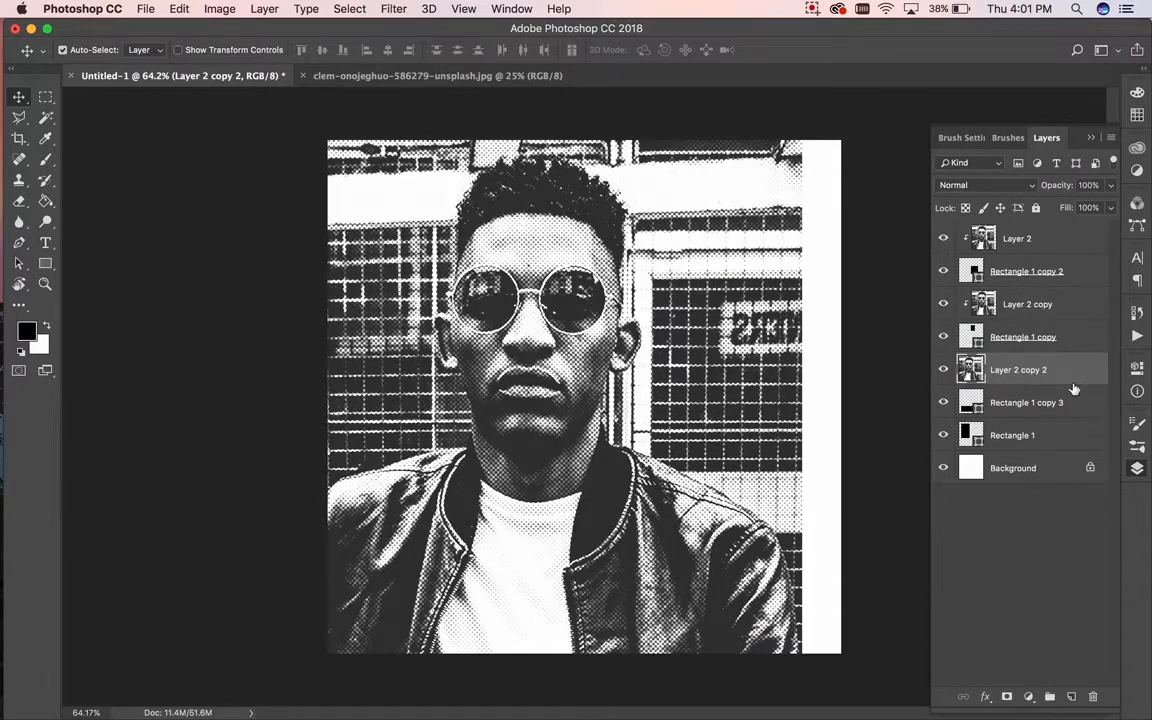
right_click(1073, 386)
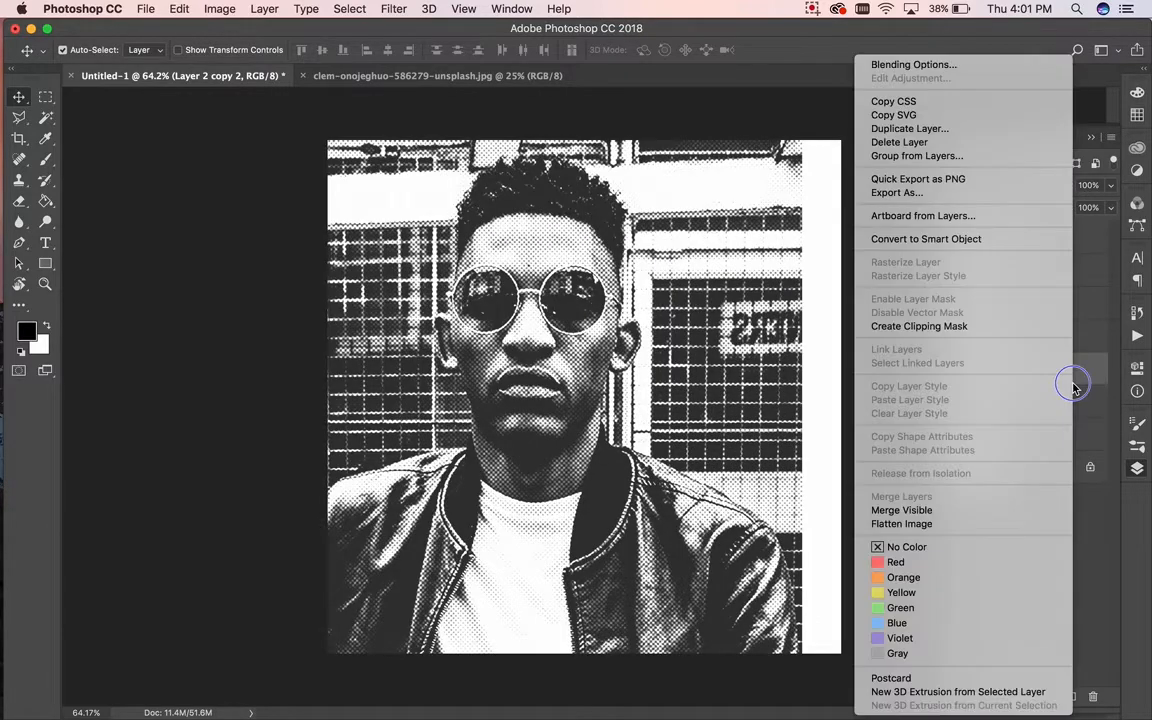
left_click(929, 330)
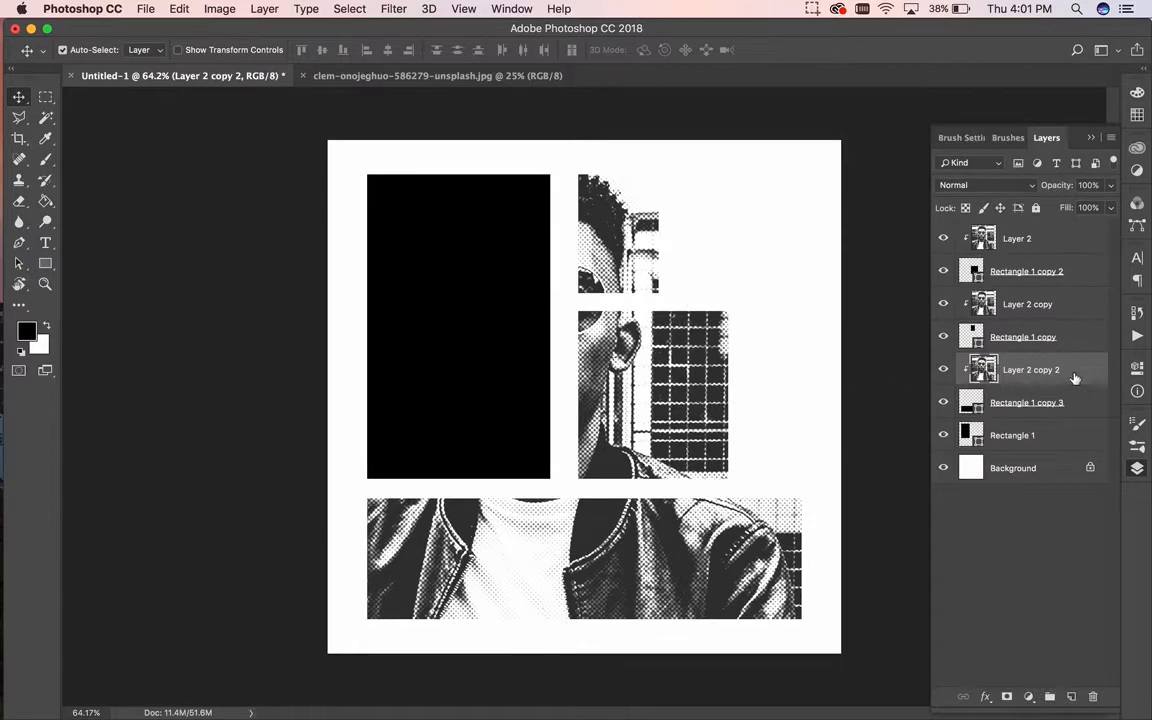
Step: Make Layer 2 copy 3, move it above Rectangle 1 and clip it
right_click(1075, 378)
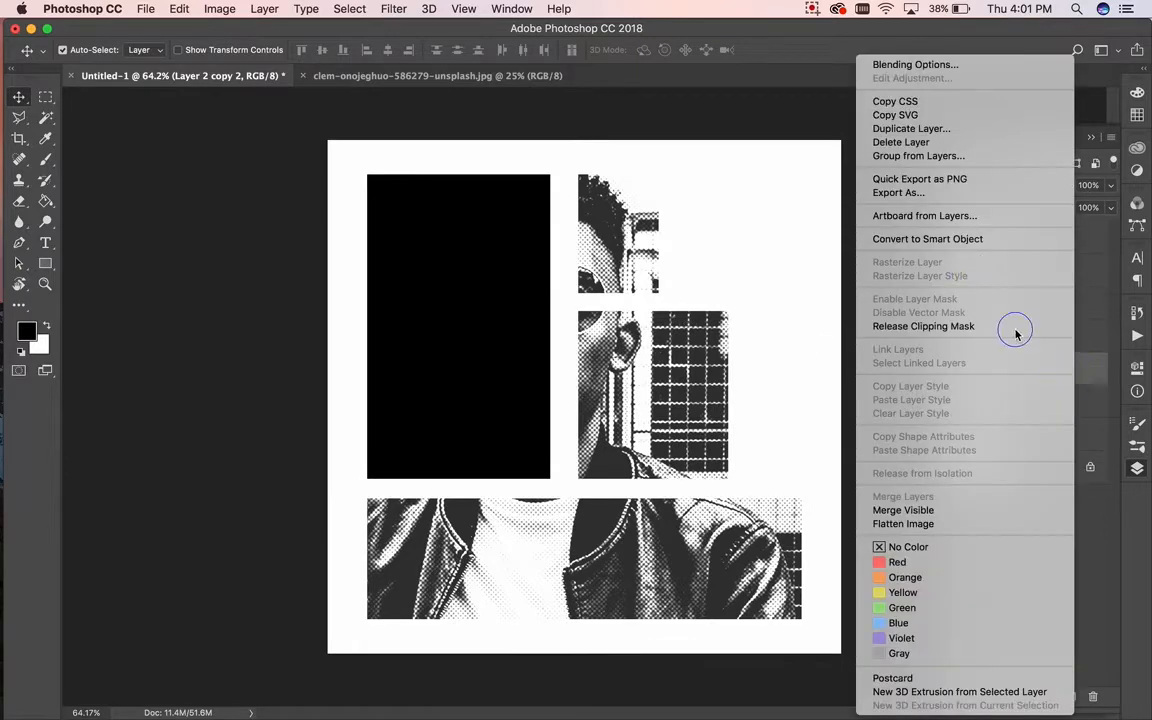
left_click(938, 131)
left_click(715, 266)
left_click_drag(1080, 376, 1075, 452)
right_click(1076, 446)
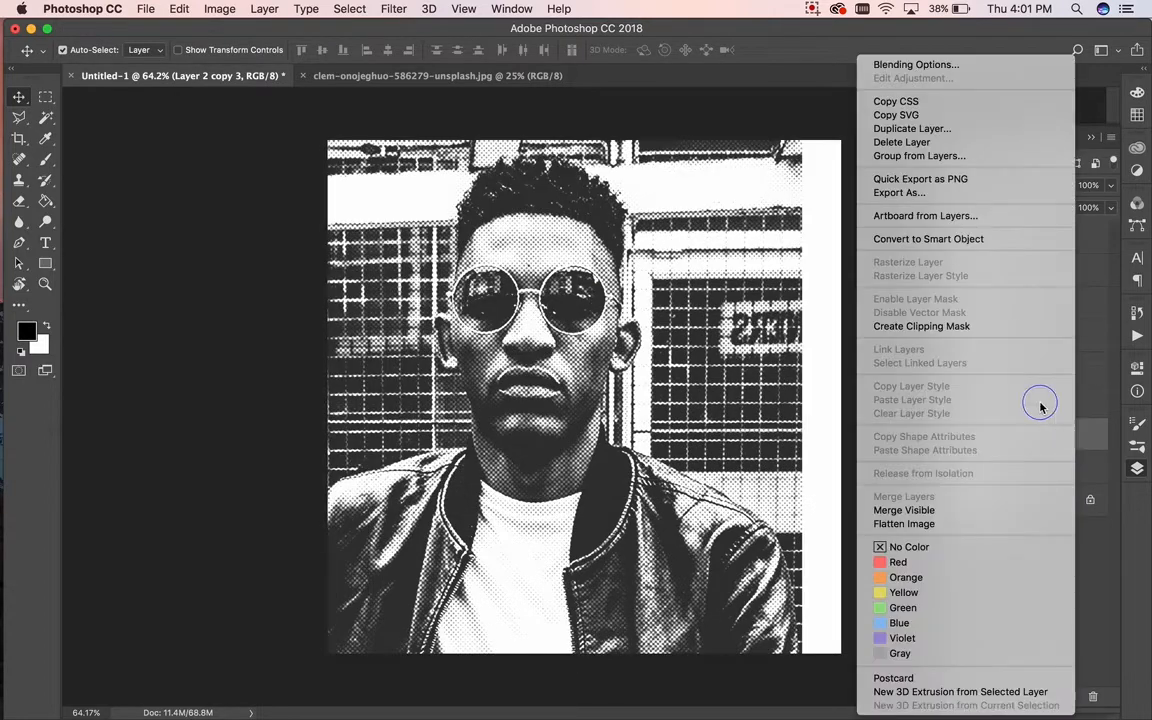
left_click(998, 327)
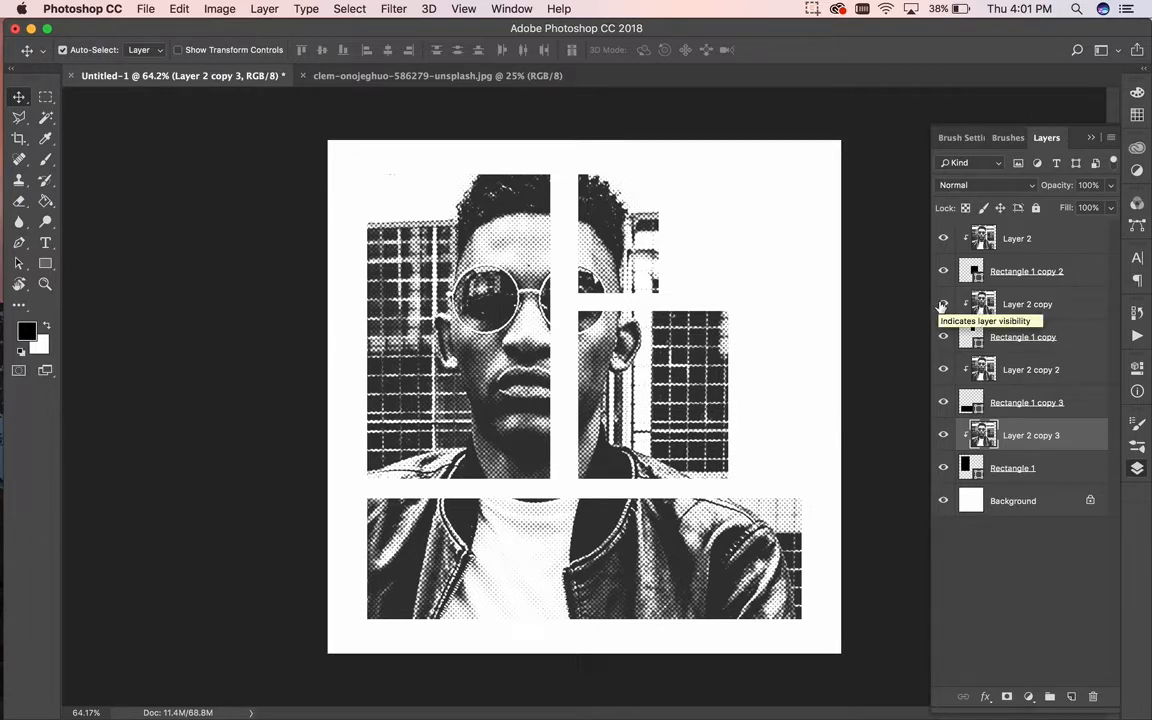
Step: Select all four photo layers and shift them left together
left_click(1075, 372, "super")
left_click(1067, 305, "super")
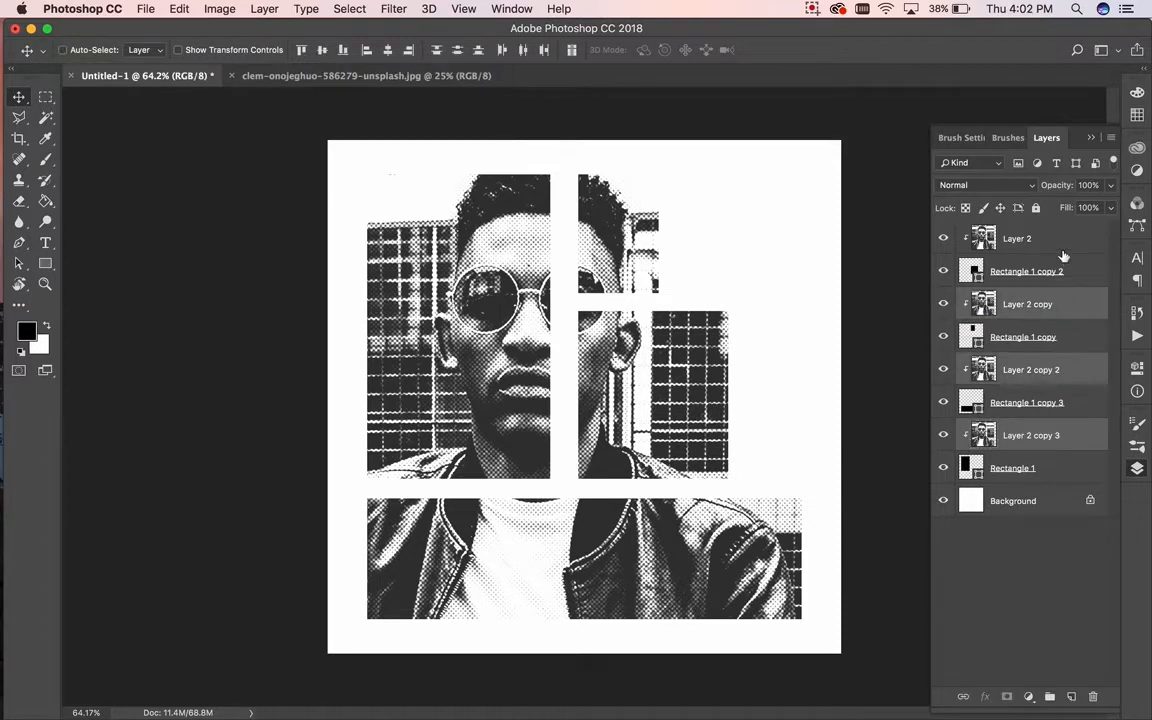
left_click(1064, 238, "super")
key("super+t")
mouse_move(680, 348)
left_mouse_down()
mouse_move(610, 343)
mouse_move(708, 350)
mouse_move(655, 351)
mouse_move(666, 352)
left_mouse_up()
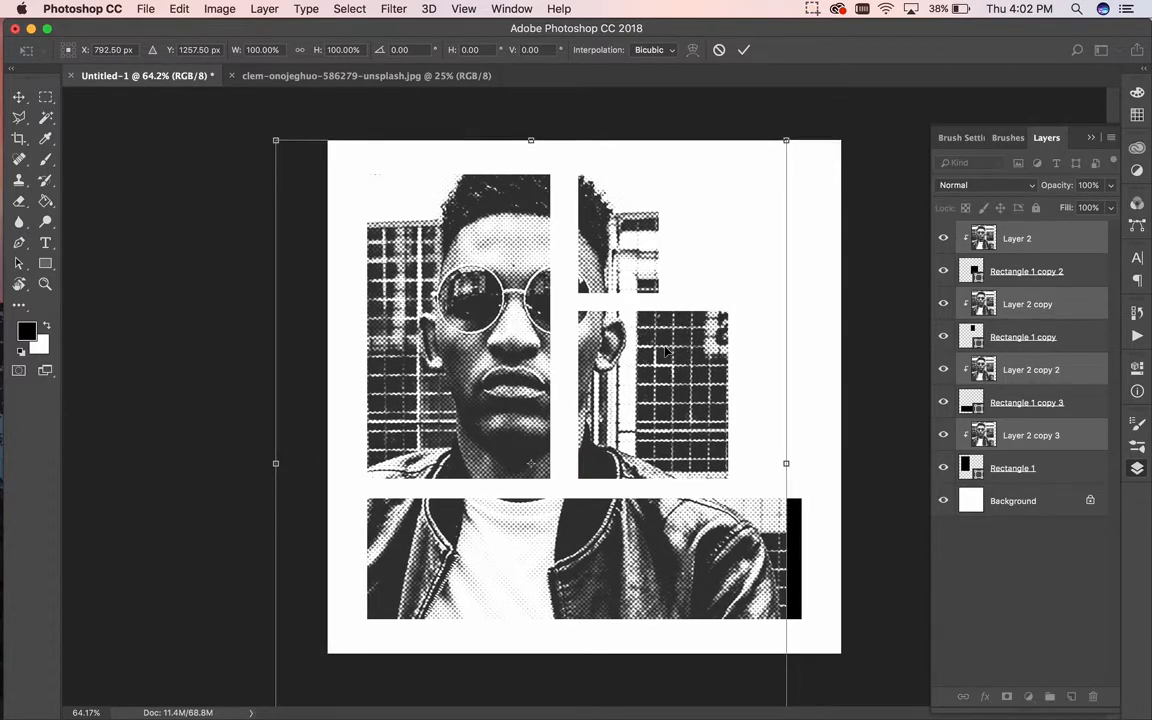
key("Return")
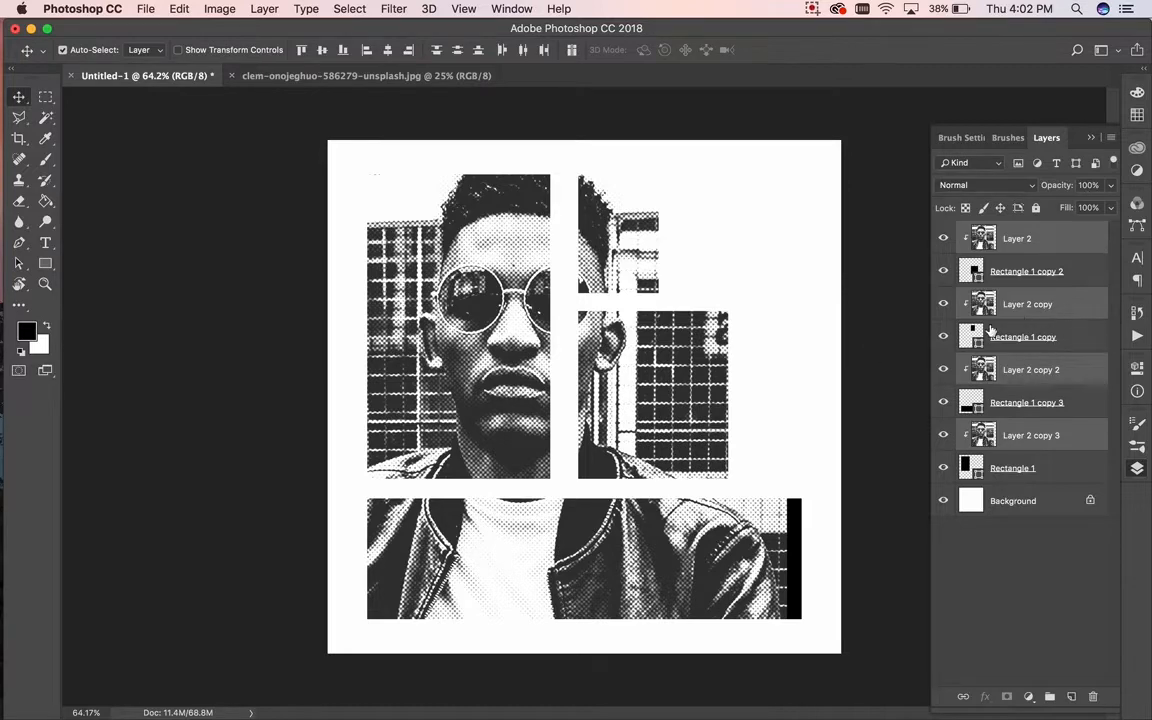
Step: Enlarge the four photo copies to about 103% and fit the poster in the window
key("super+t")
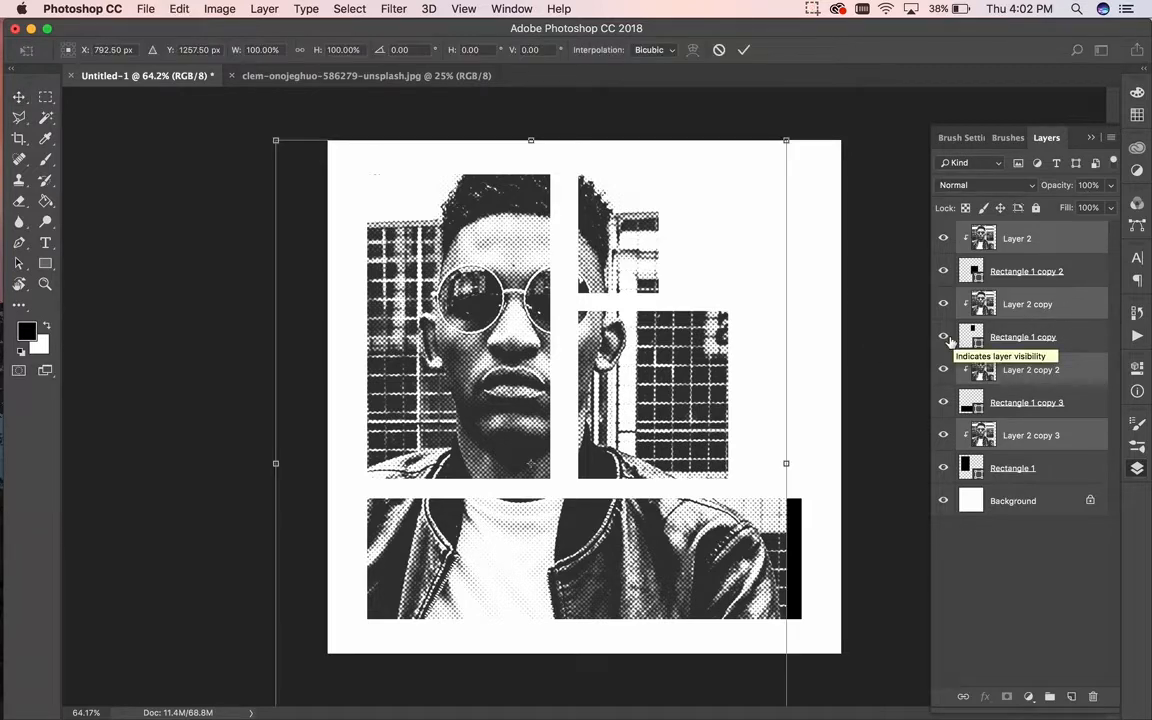
key("super+minus")
left_click_drag(685, 591, 697, 601)
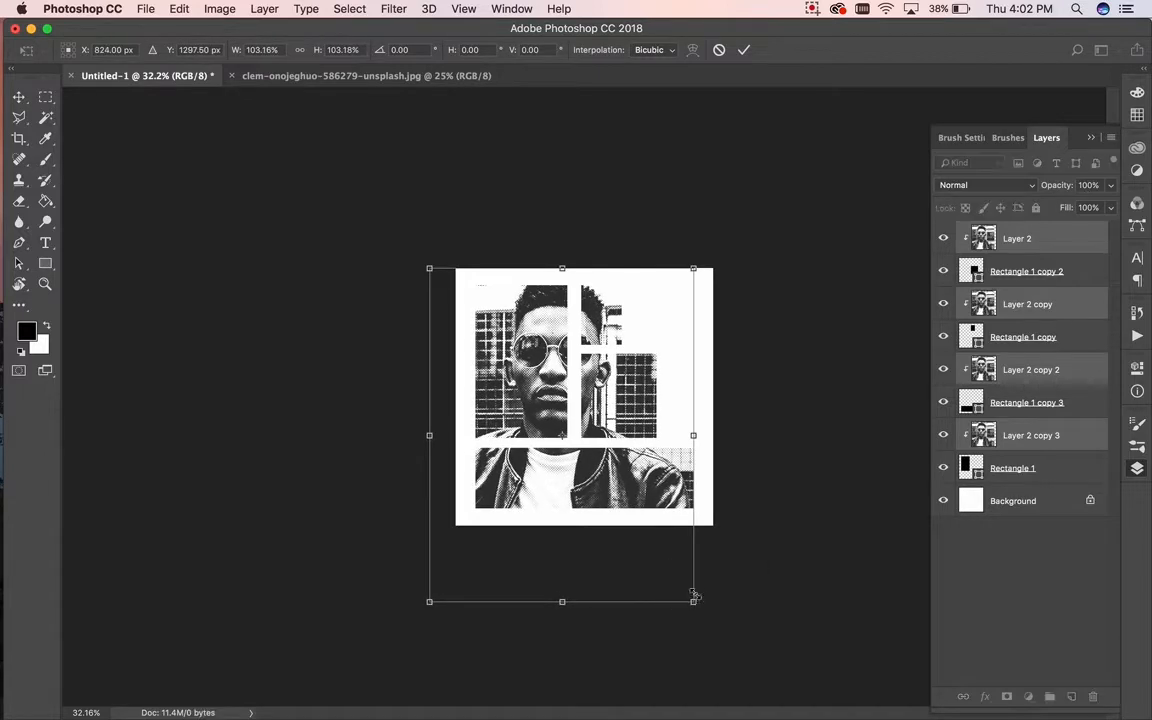
key("Return")
key("super+0")
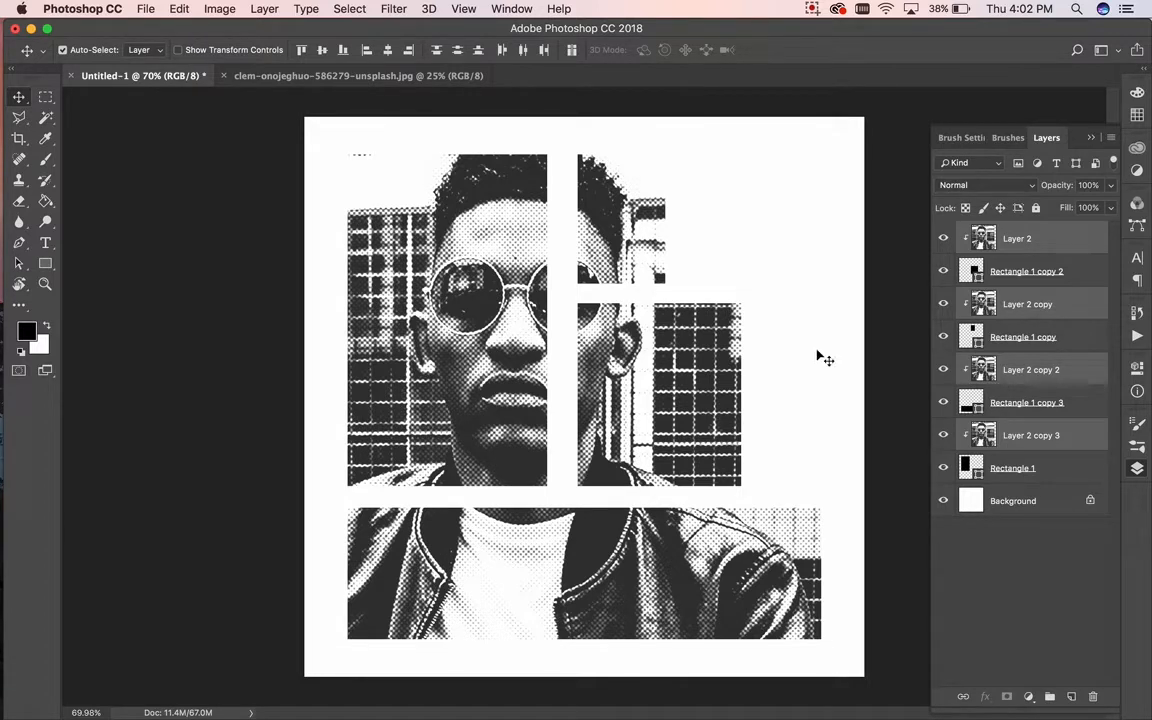
left_click(1018, 336)
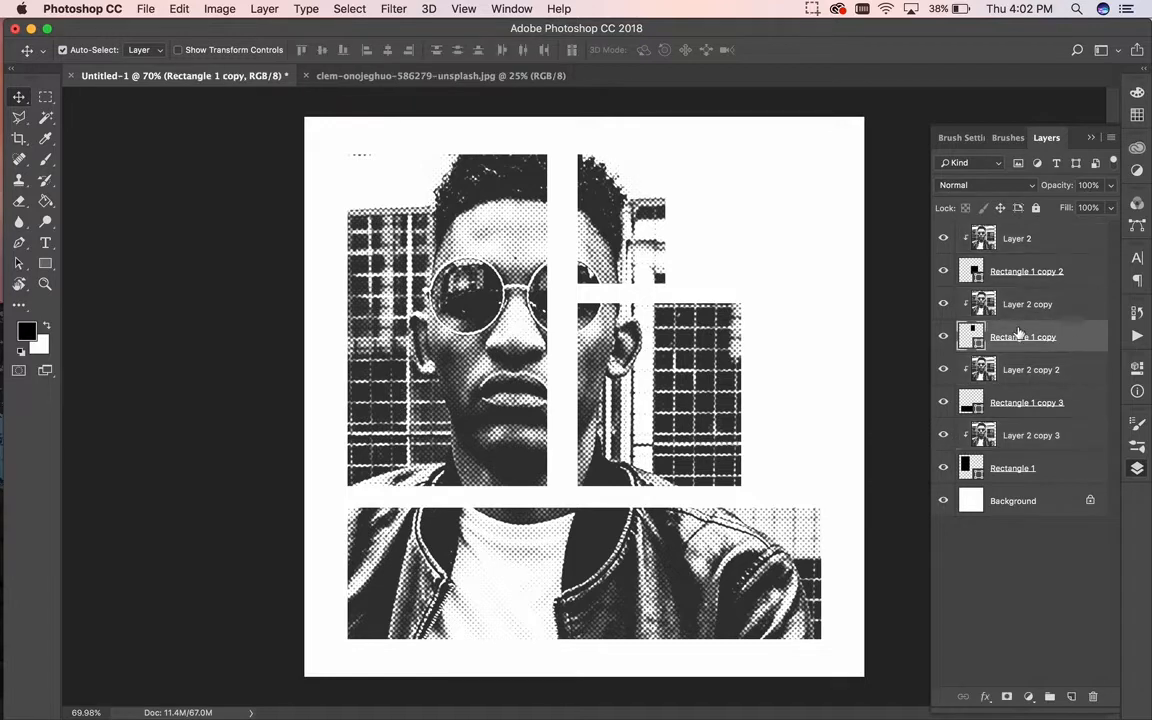
key("super+t")
left_click_drag(660, 216, 604, 197)
key("Return")
left_click(1062, 268)
key("ctrl+t")
left_click_drag(631, 344, 691, 357)
key("Return")
key("super+t")
key("Return")
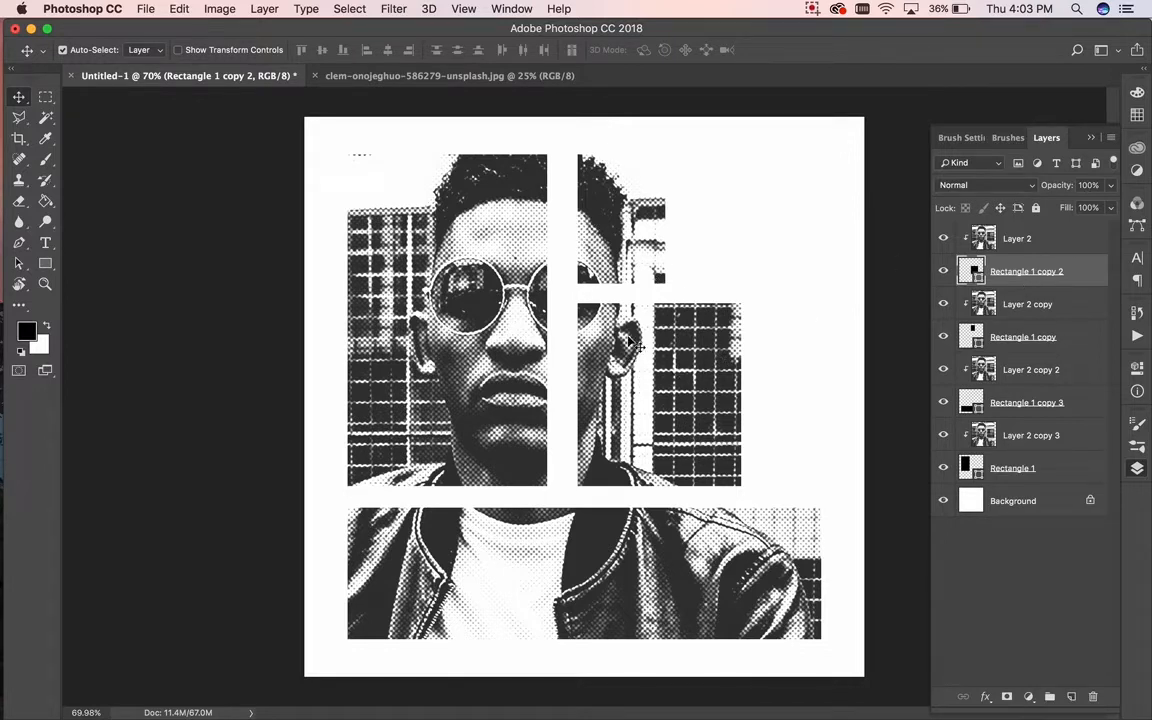
left_click(604, 284)
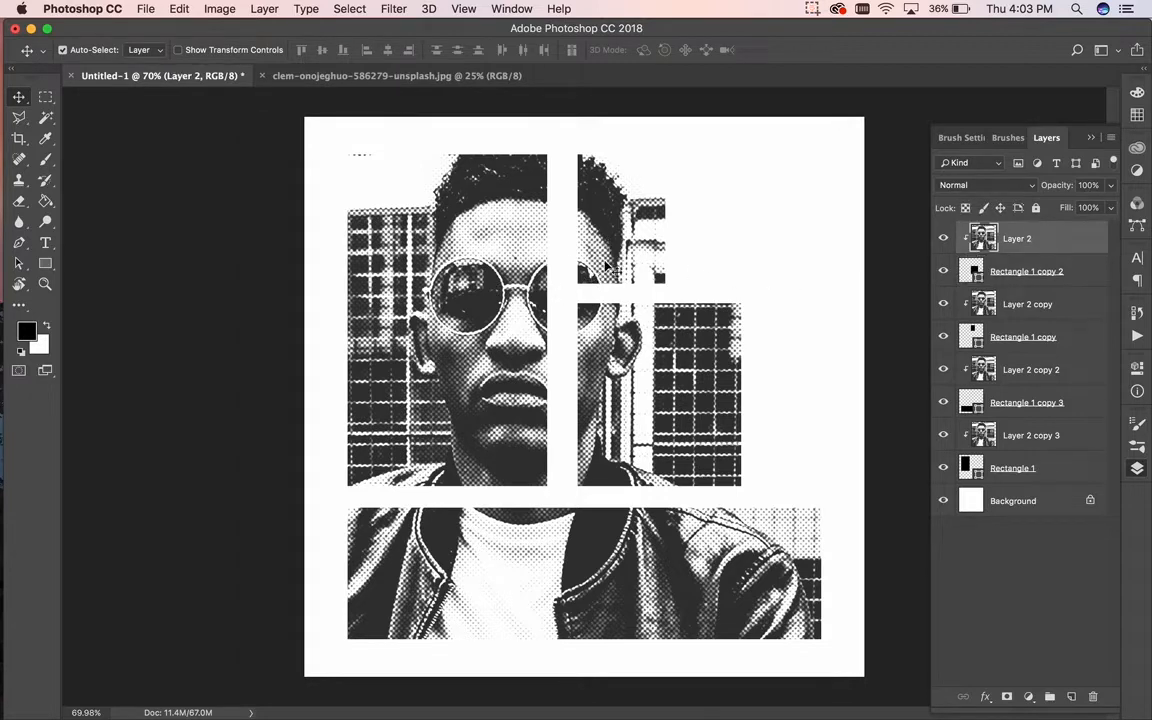
left_click(550, 240)
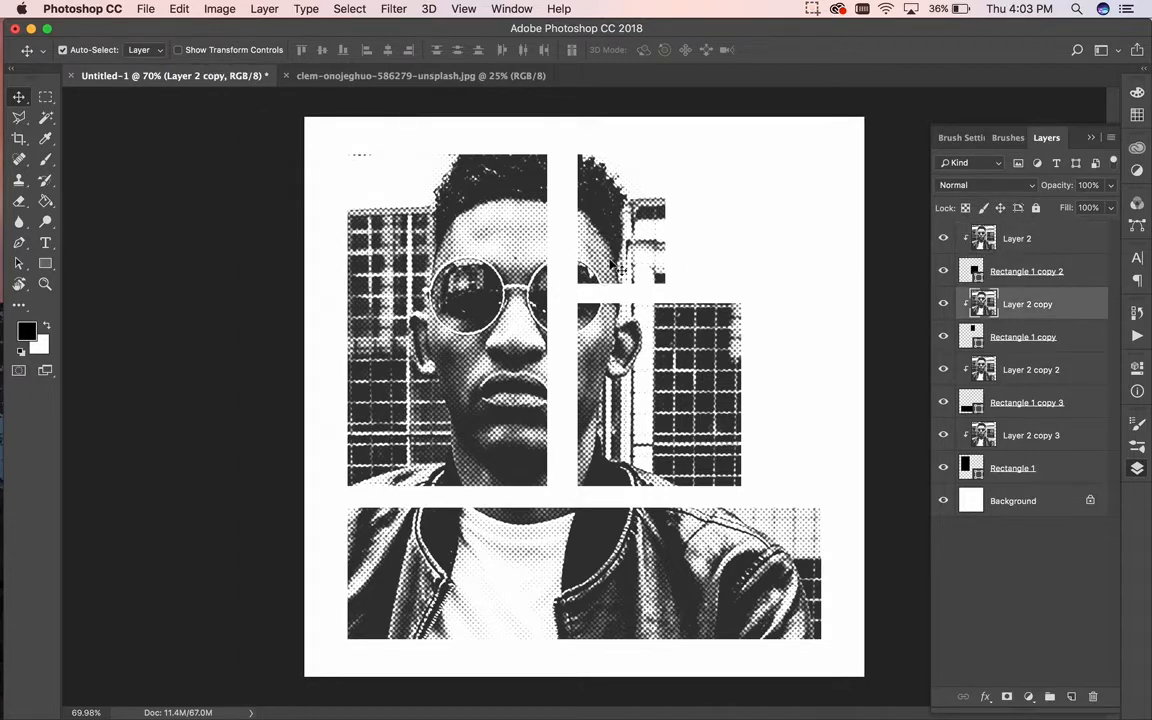
left_click(1007, 338)
key("super+t")
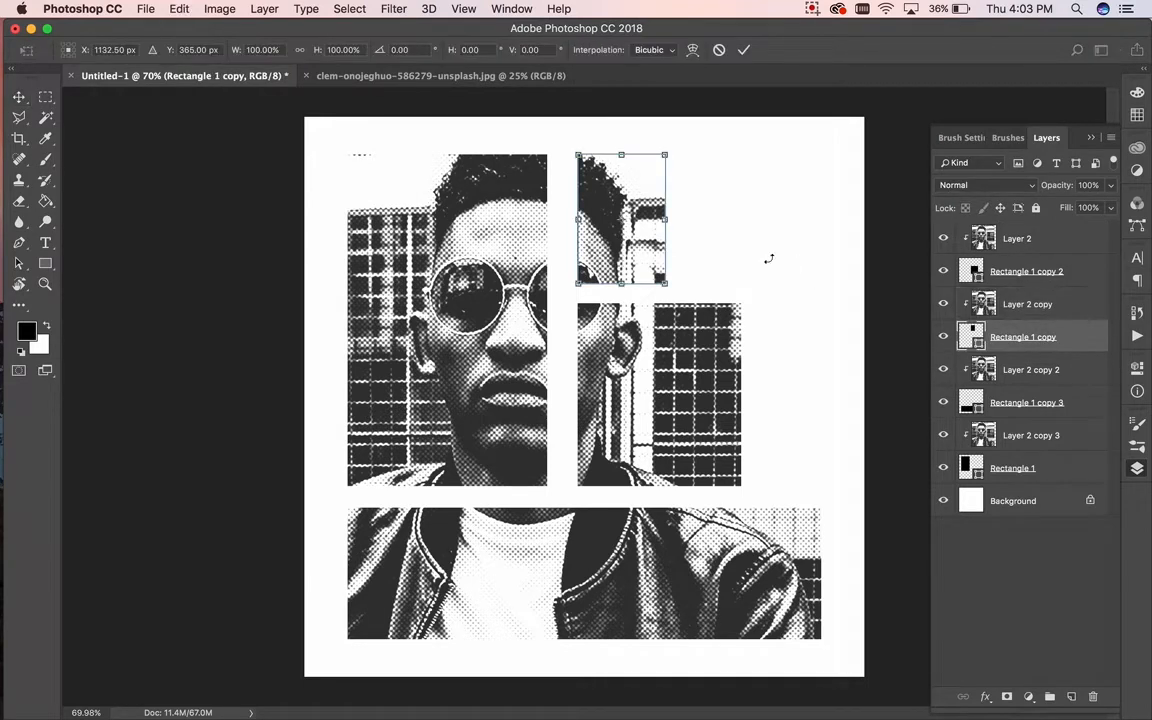
left_click_drag(648, 223, 648, 243)
key("Return")
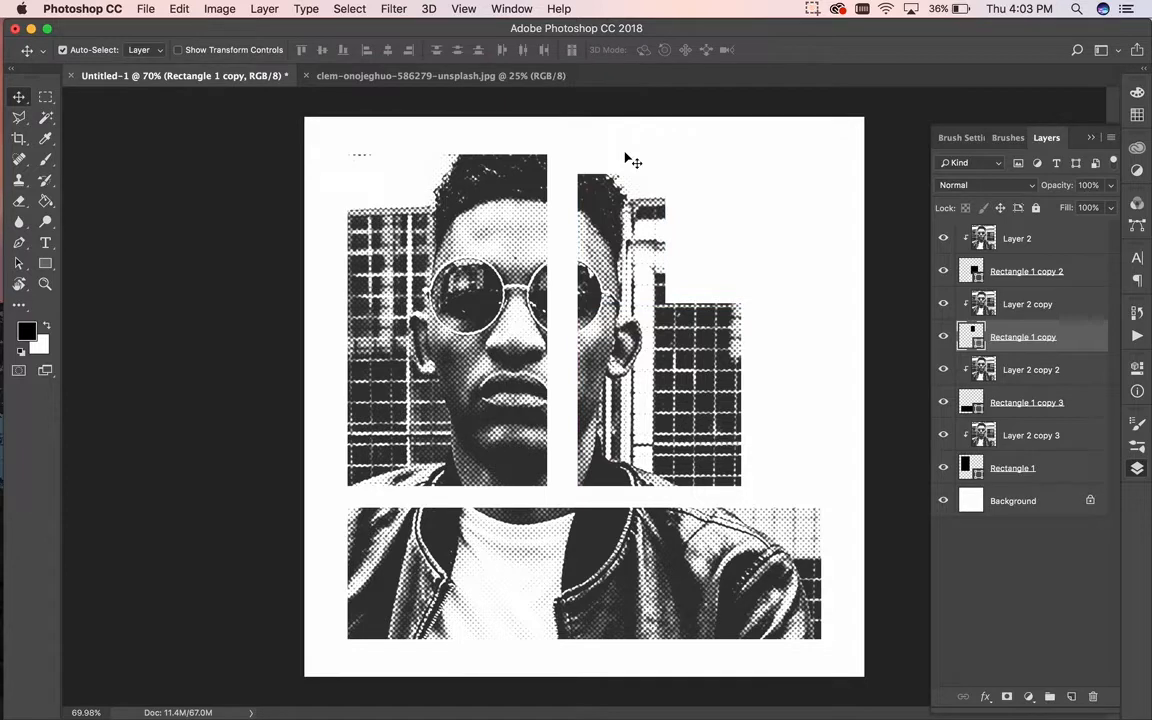
key("super+z")
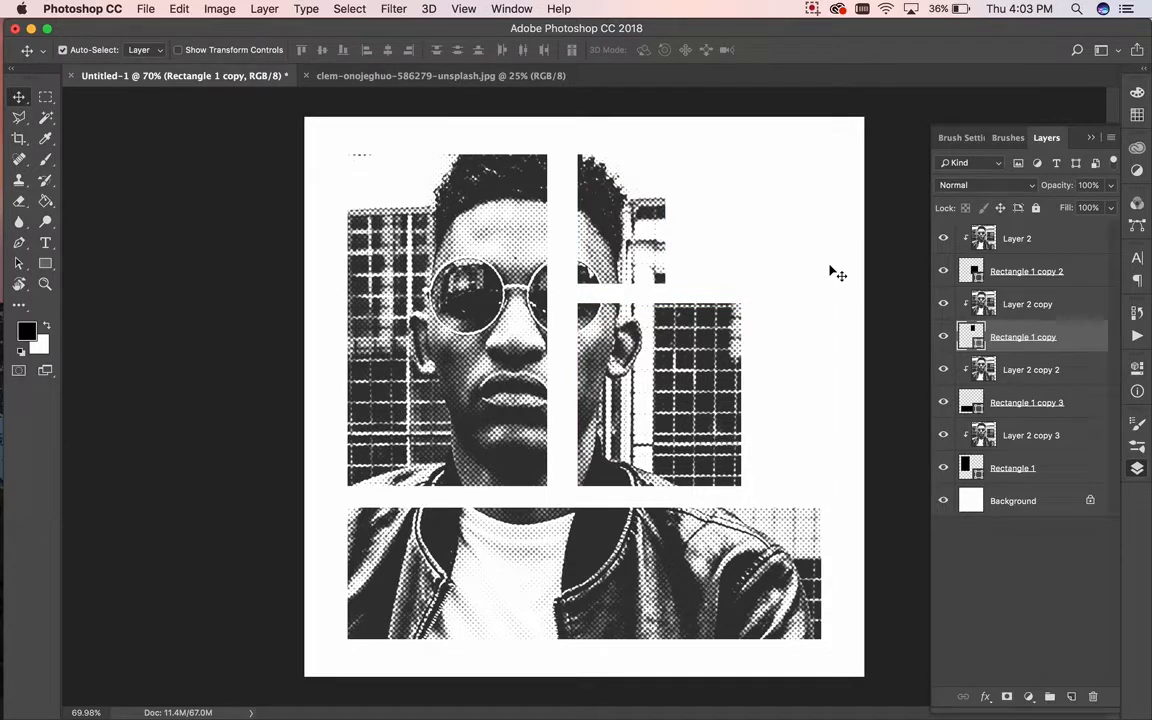
key("alt+bracketright")
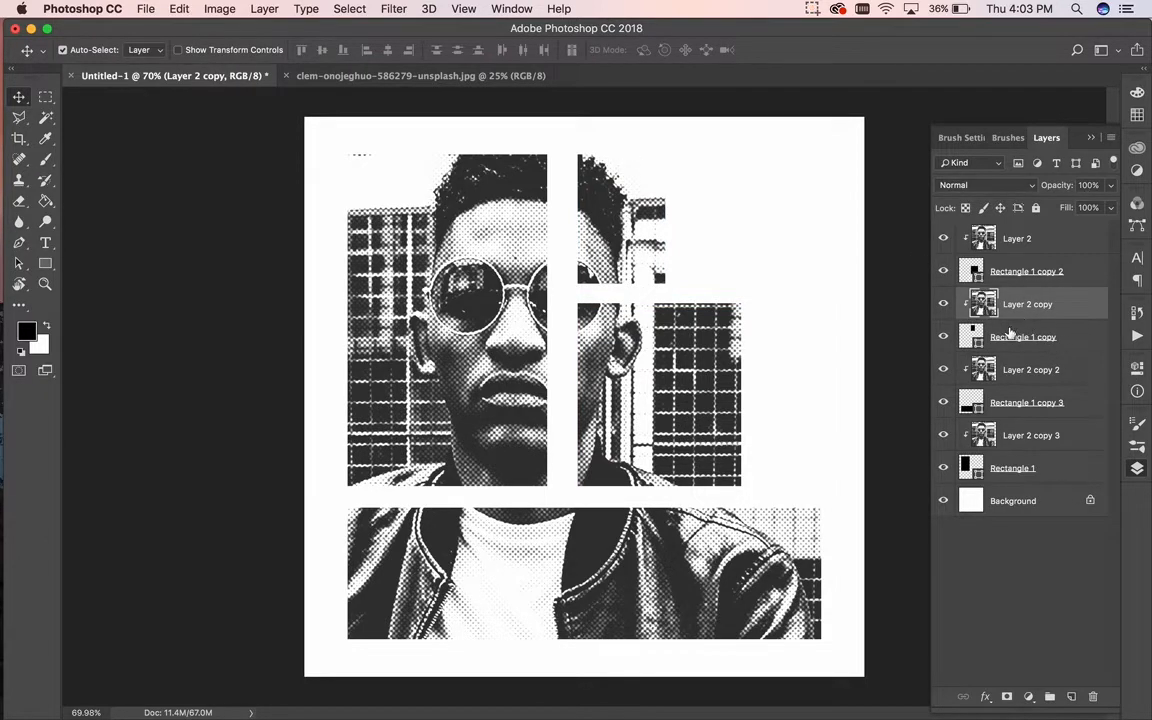
left_click(943, 302)
left_click(943, 302)
Step: Add a new Layer 3 and clip it to the photo layer below
left_click(1072, 697)
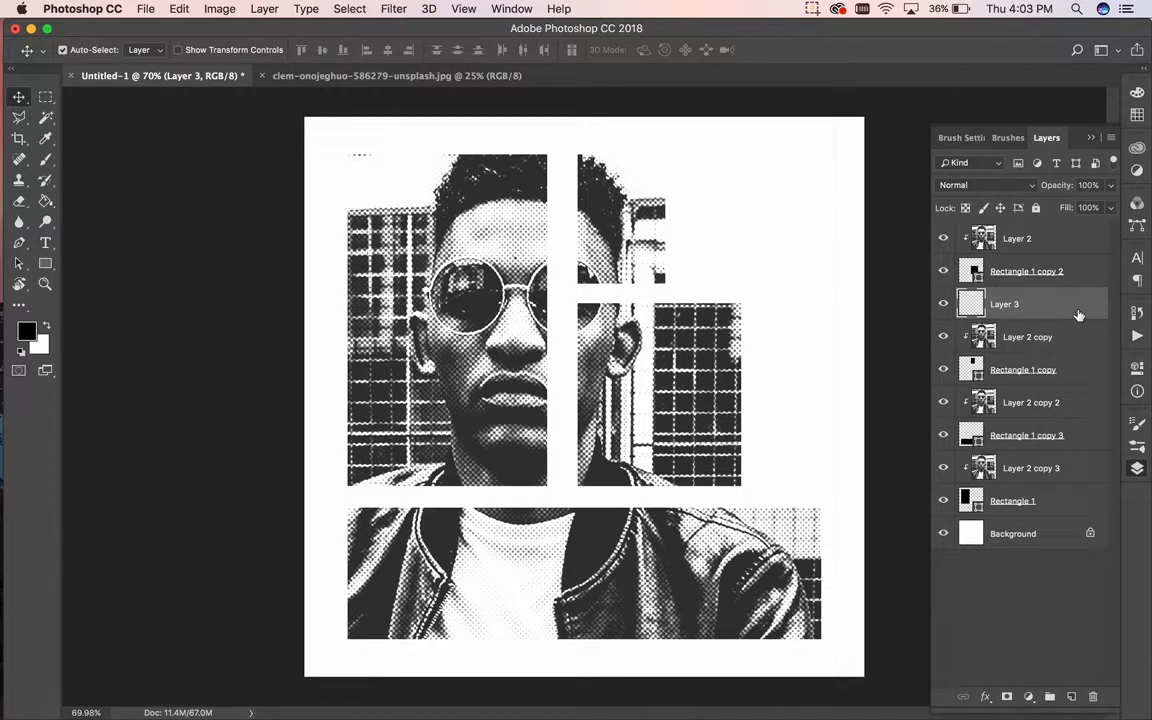
right_click(1078, 316)
left_click(977, 328)
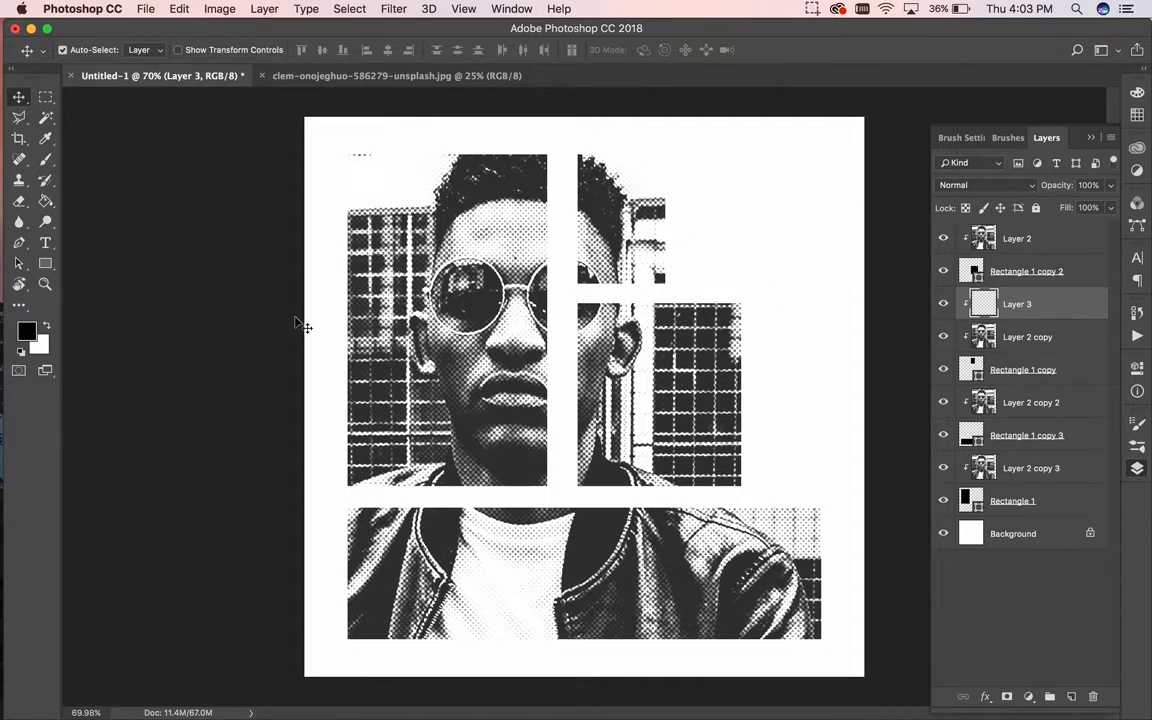
Step: Set the foreground colour to red-orange ff4200
left_click(27, 331)
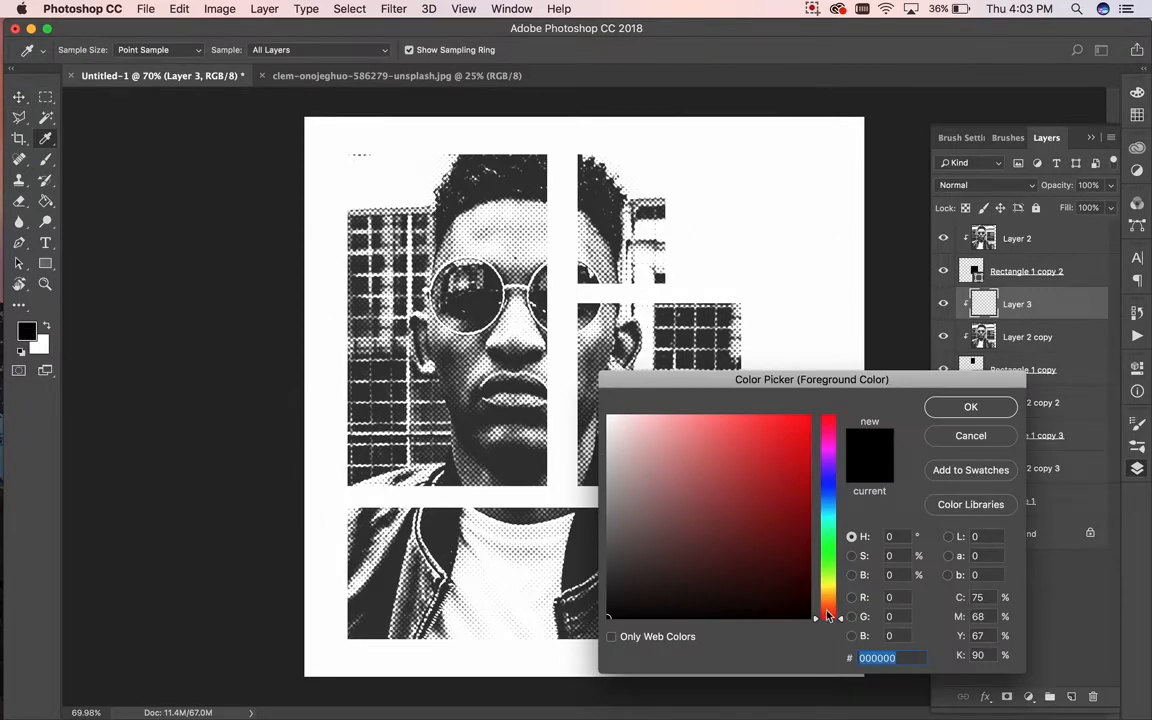
left_click_drag(828, 603, 829, 604)
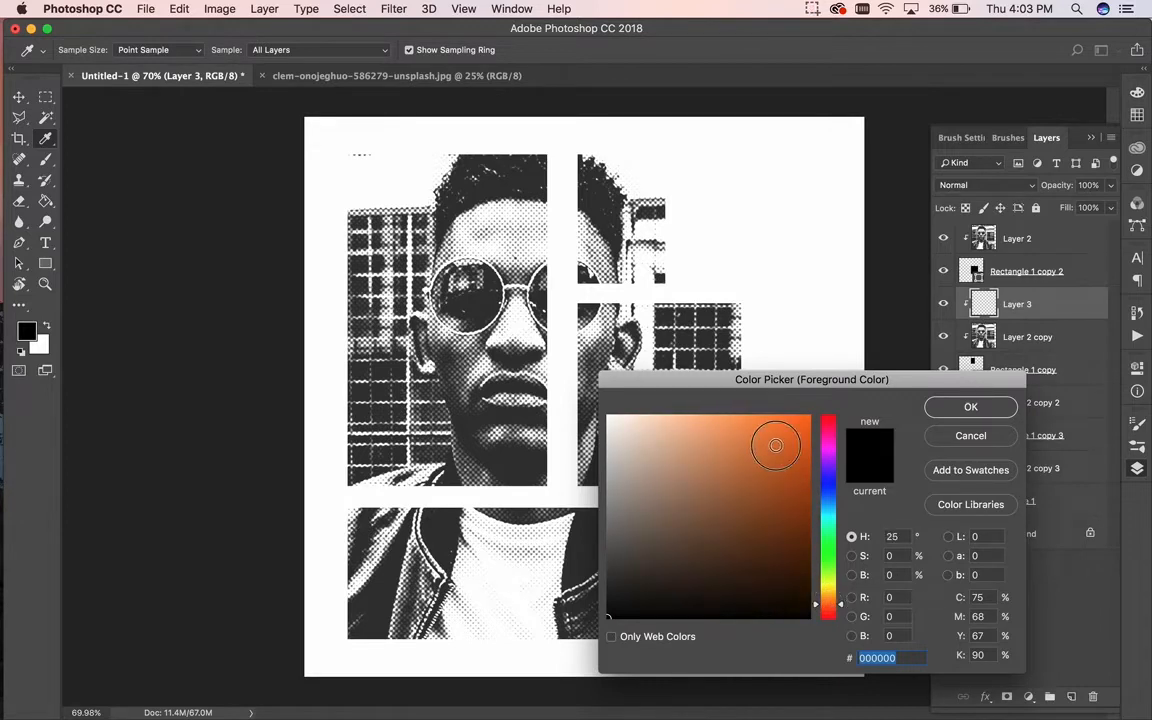
left_click(808, 416)
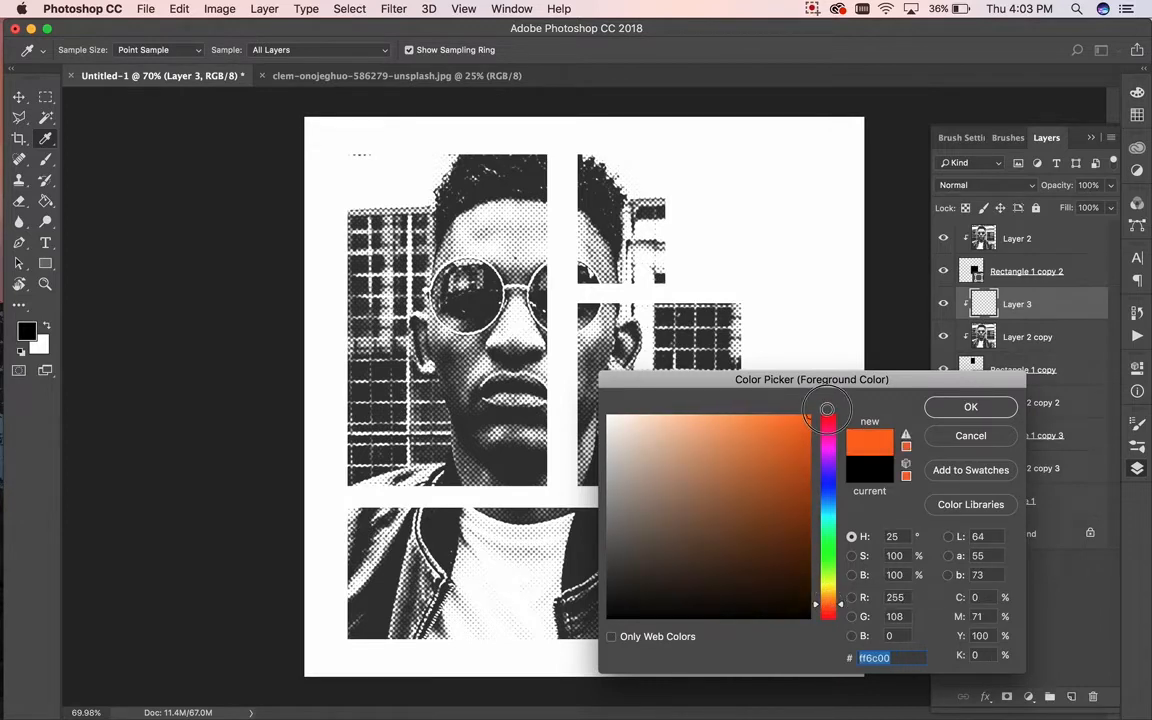
left_click(842, 610)
left_click_drag(842, 610, 843, 614)
left_click(968, 407)
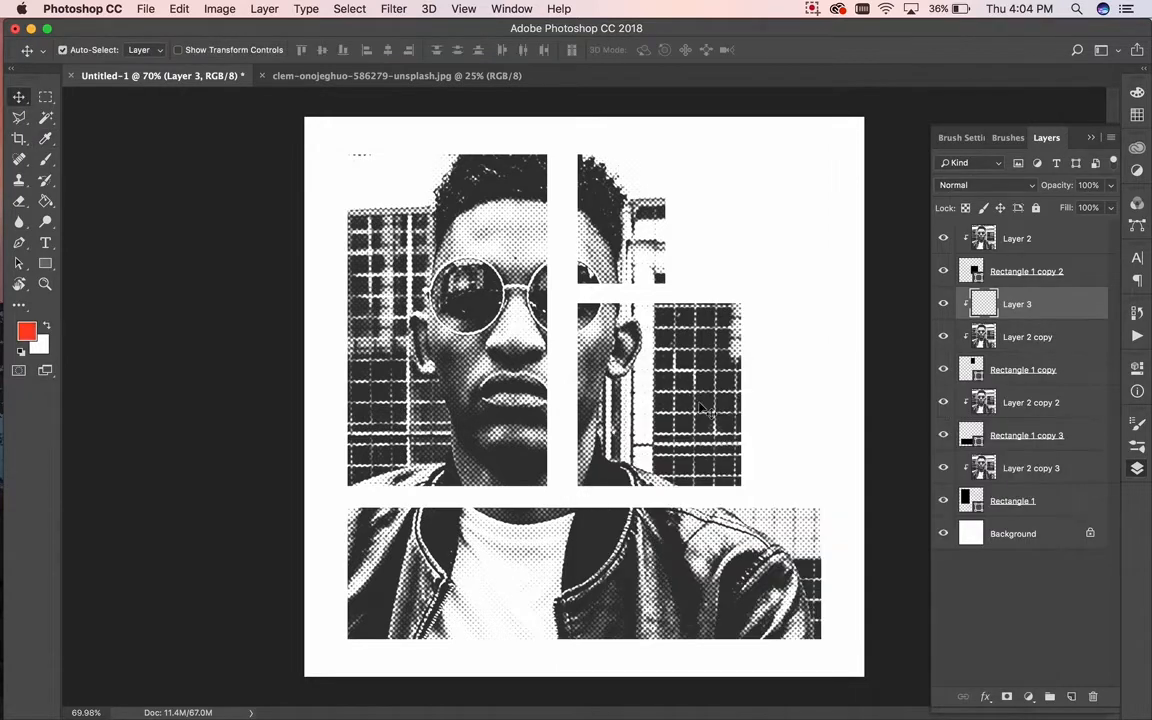
Step: Fill the upper-right panel with the red-orange using the Paint Bucket
left_click(45, 200)
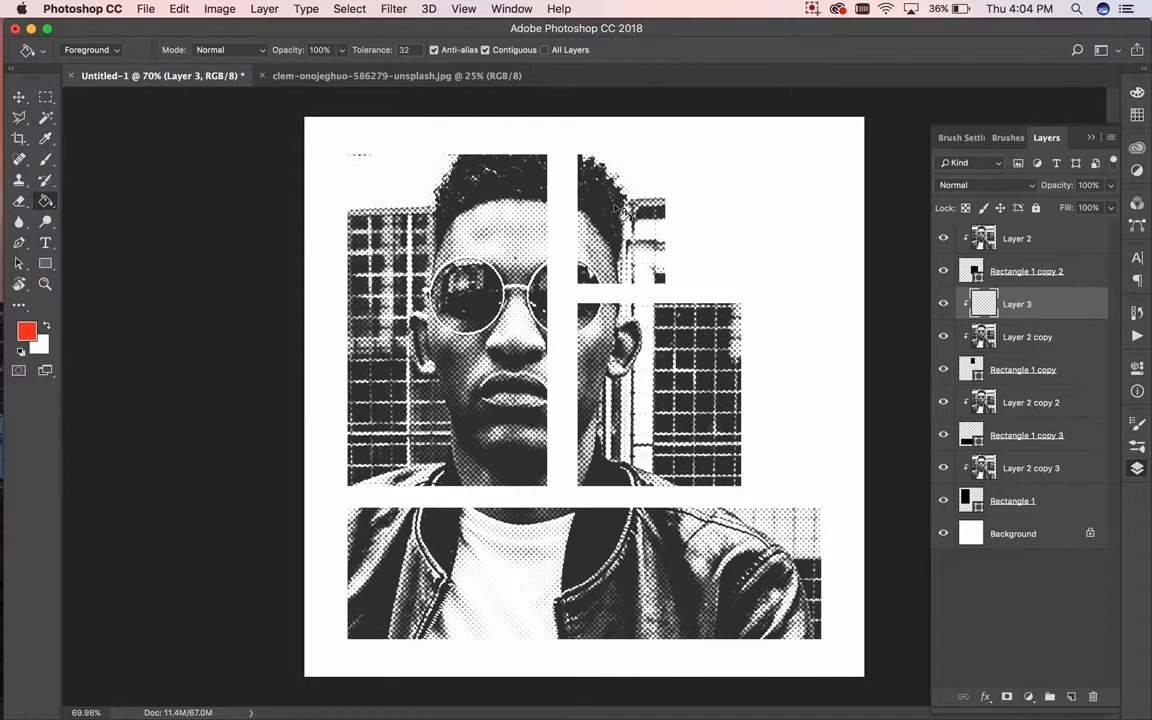
left_click(617, 210)
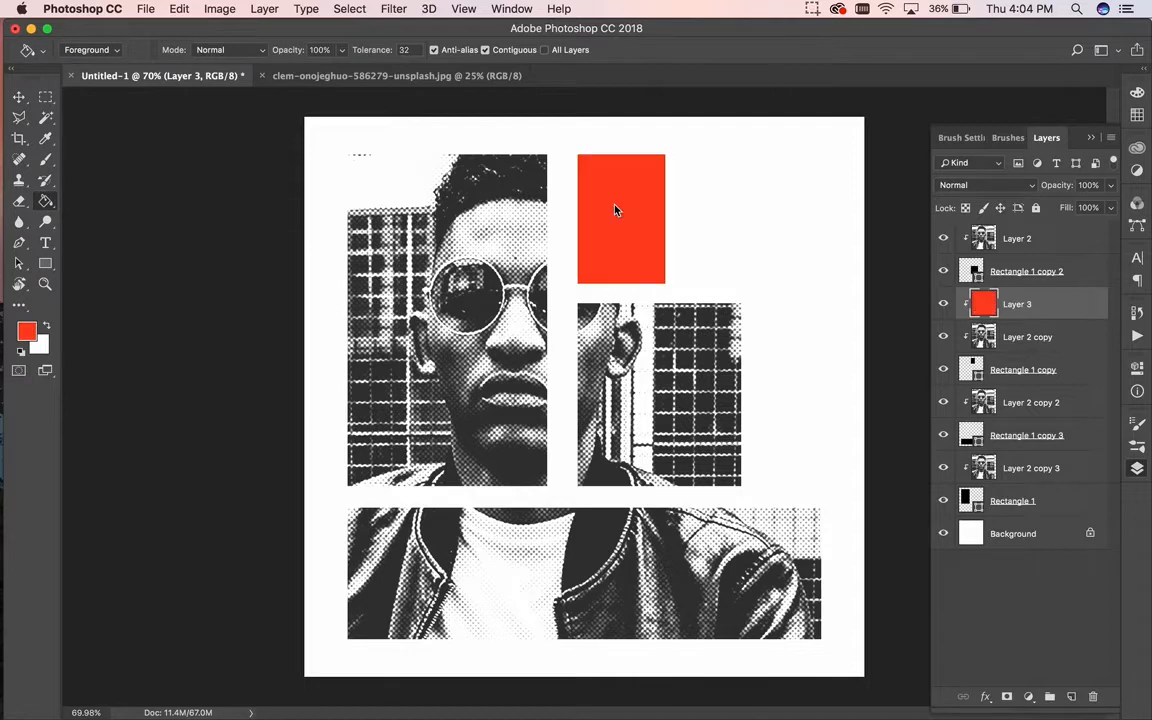
left_click(19, 96)
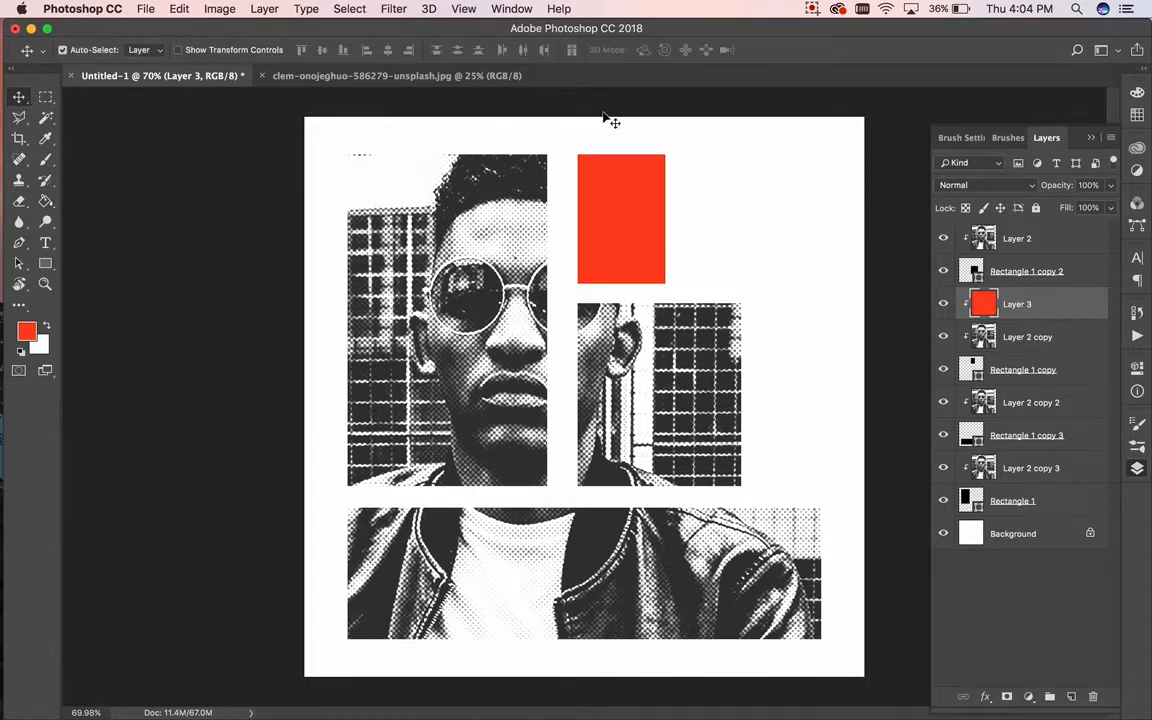
Step: Try Multiply, Color Burn, Darker Color, Screen and Color Dodge on Layer 3, landing on Lighten
left_click(986, 187)
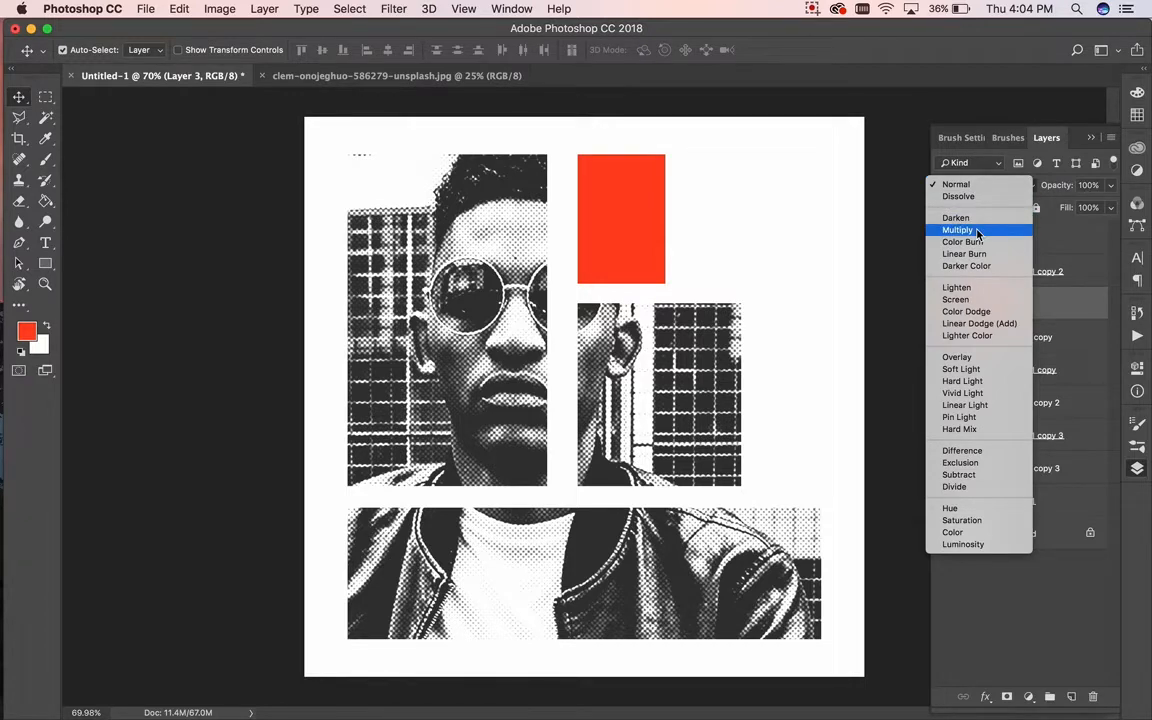
left_click(978, 233)
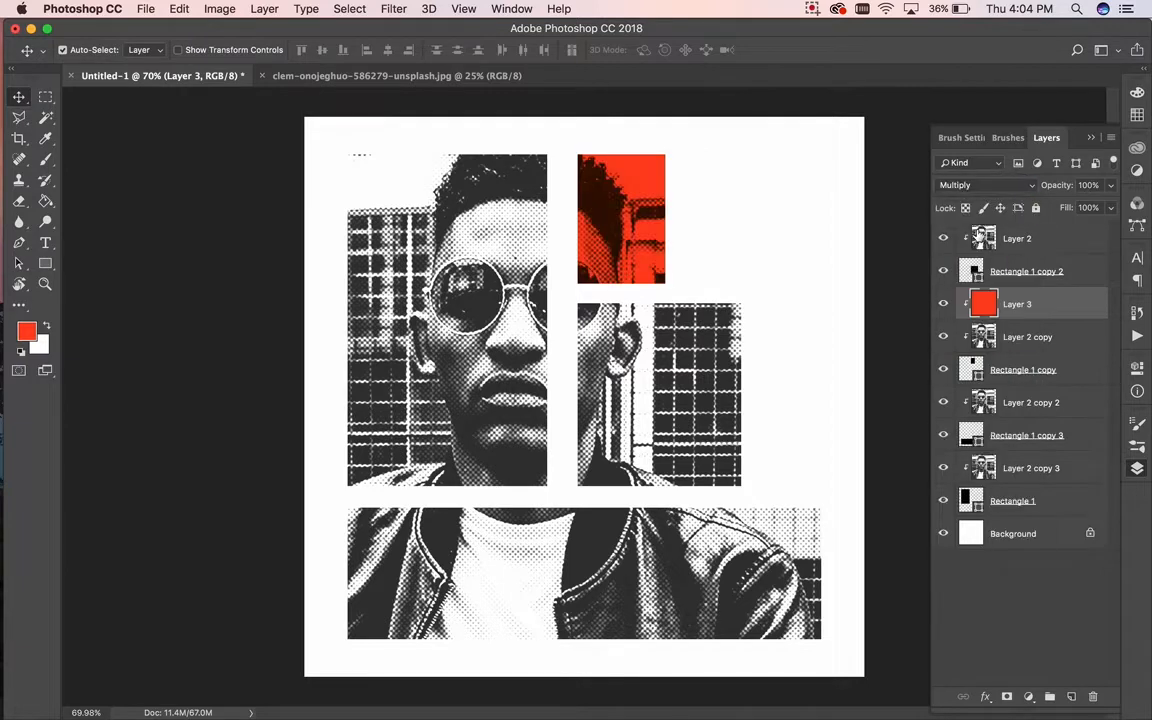
left_click(1005, 190)
left_click(995, 197)
left_click(993, 186)
left_click(975, 208)
left_click(990, 186)
left_click(990, 194)
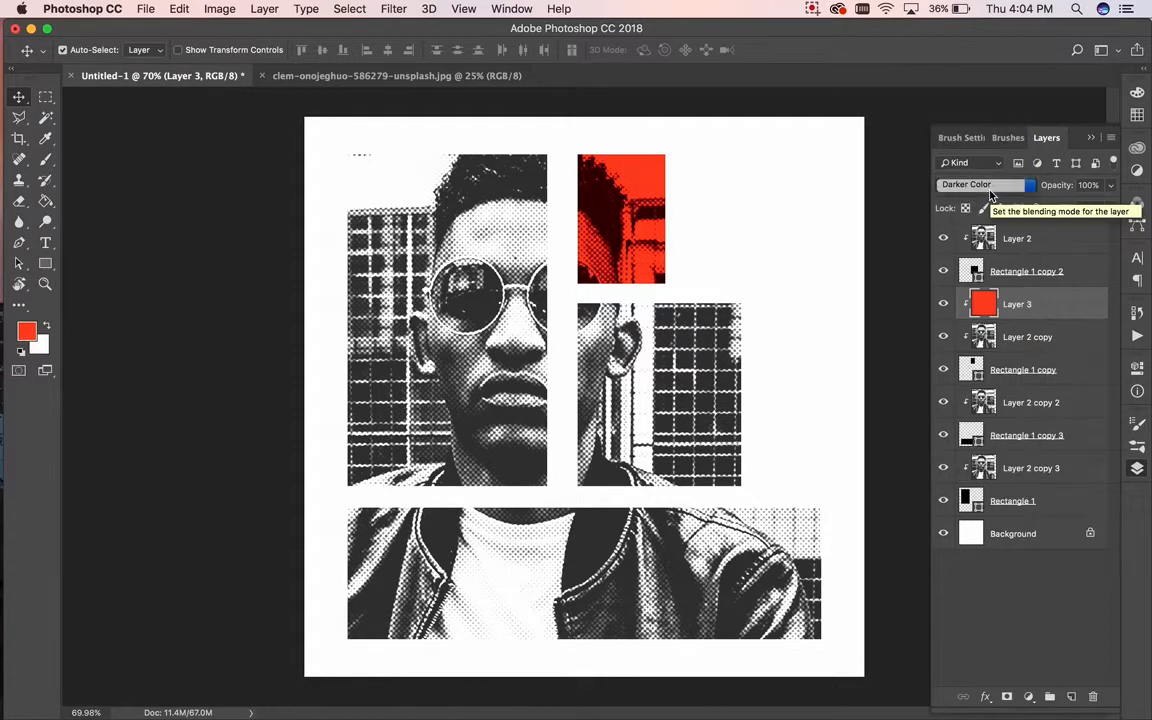
left_click(990, 193)
left_click(987, 207)
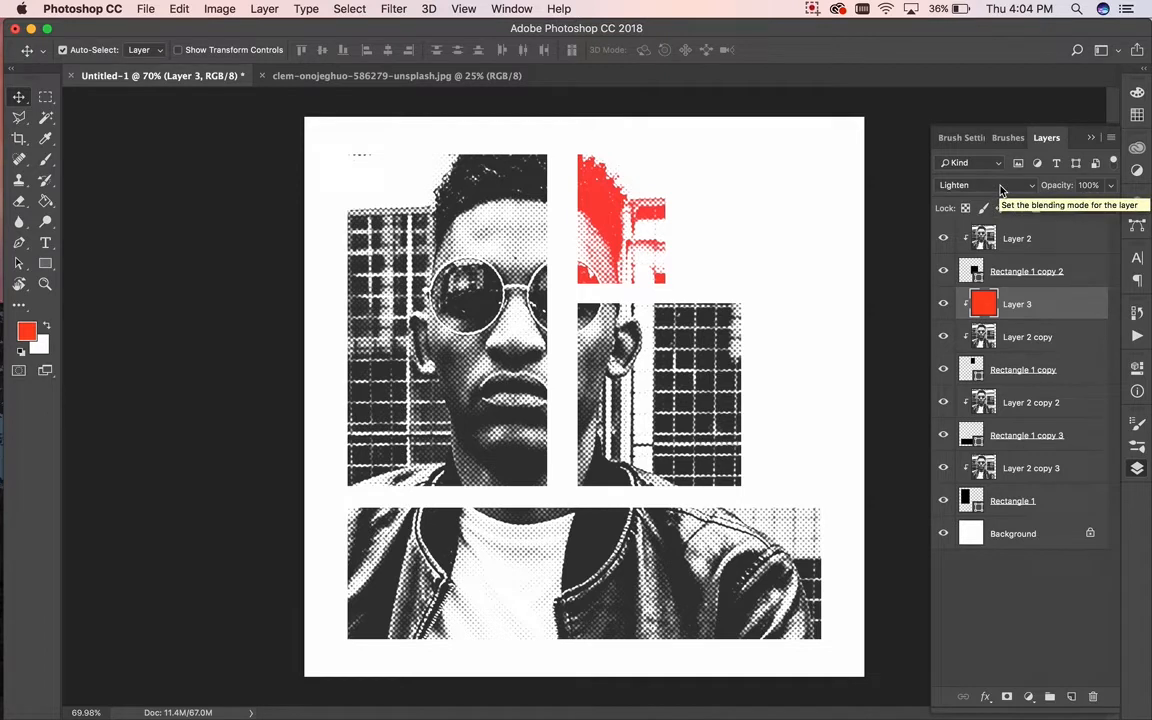
left_click(1000, 188)
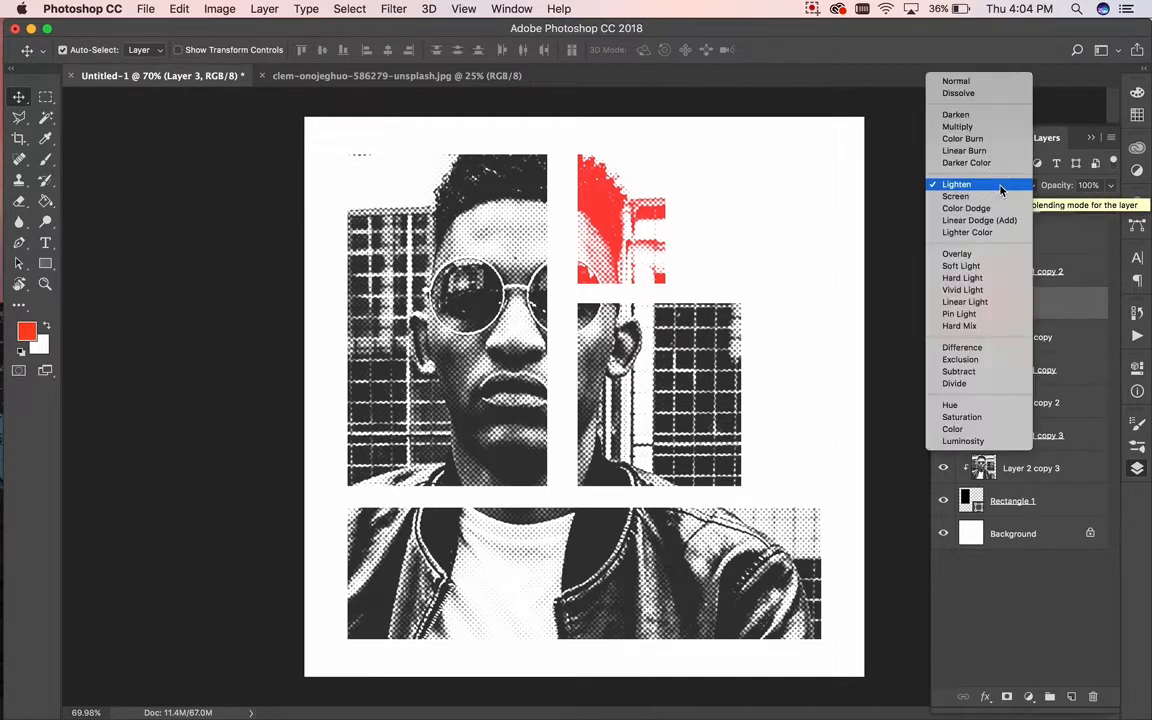
left_click(998, 196)
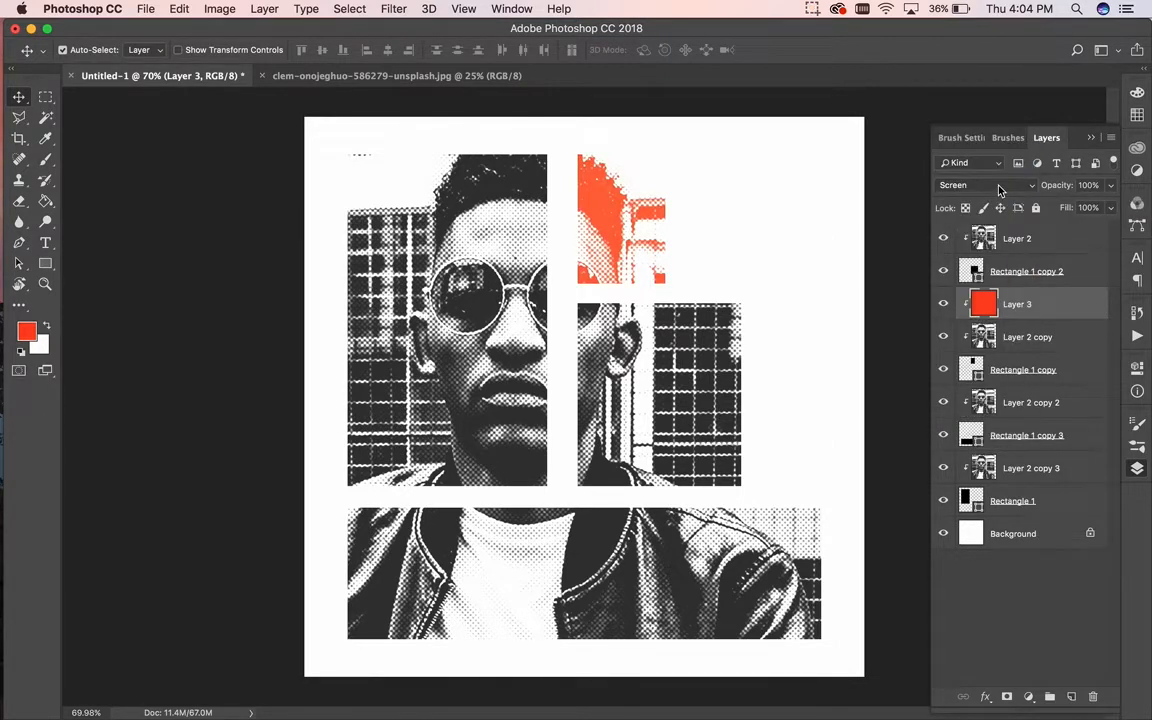
left_click(997, 199)
left_click(995, 197)
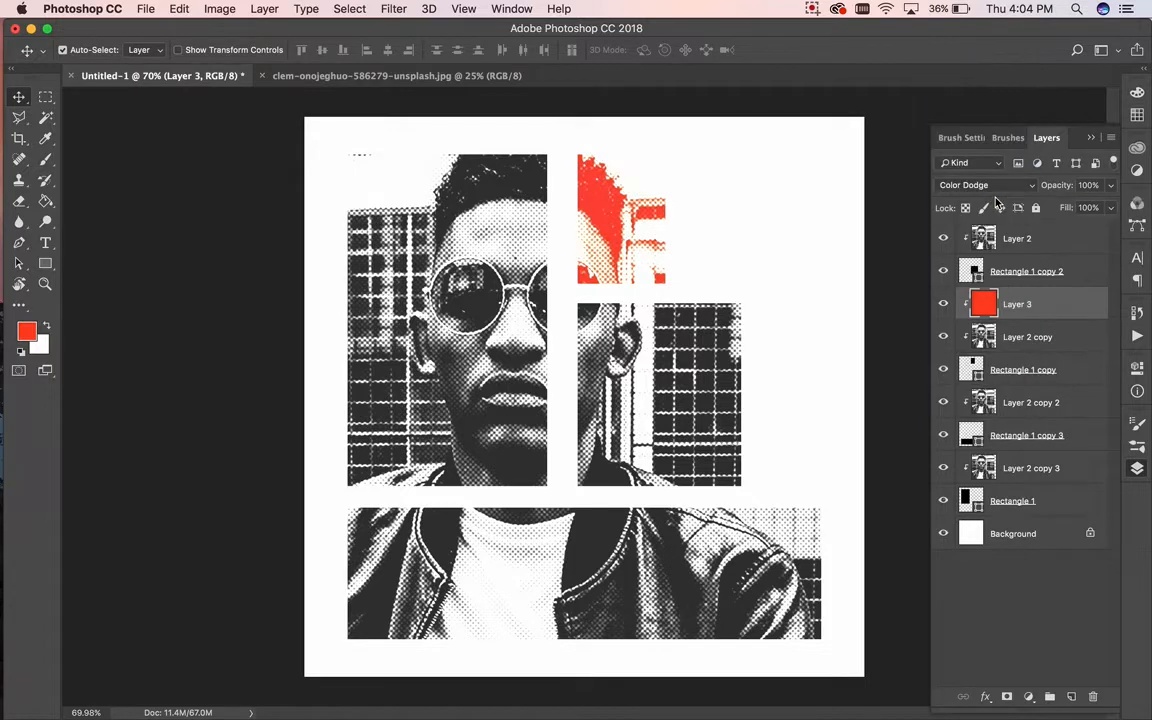
left_click(995, 184)
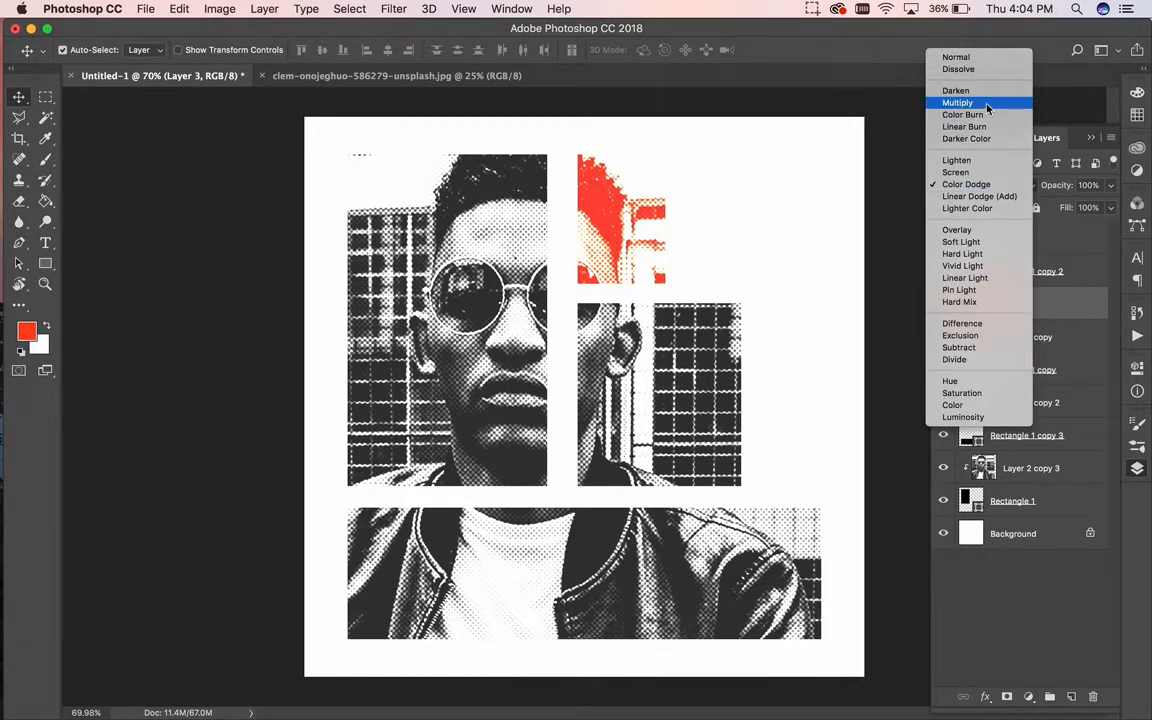
left_click(988, 102)
left_click(985, 185)
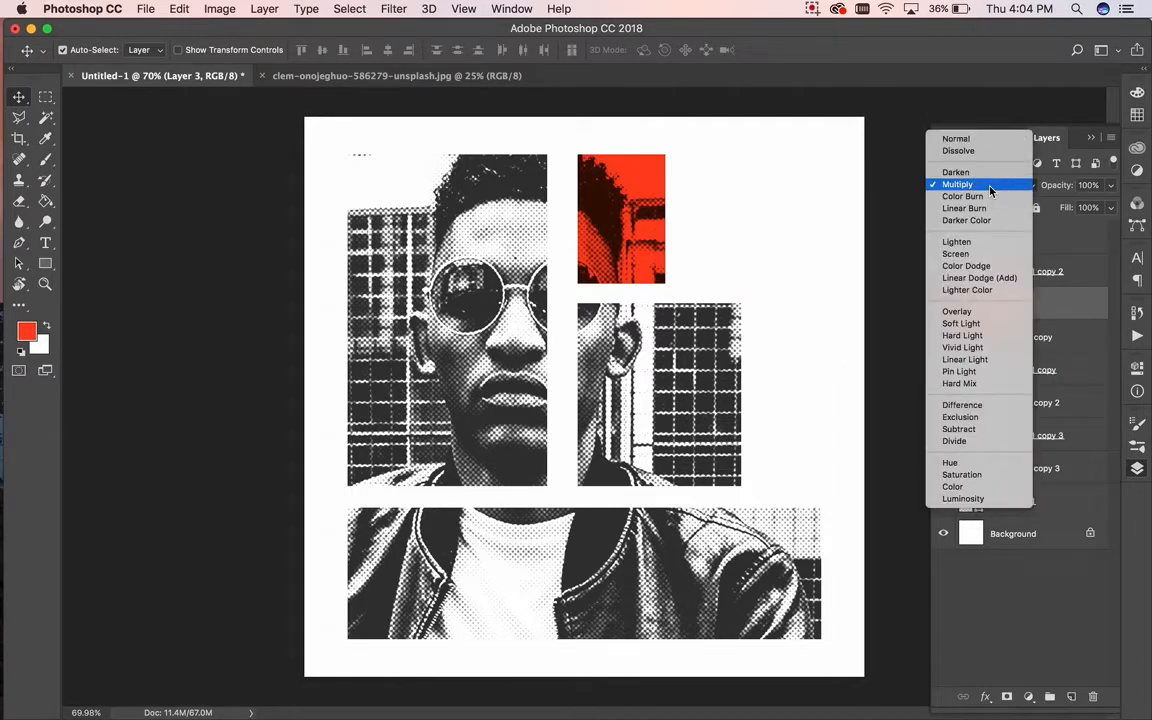
left_click(986, 243)
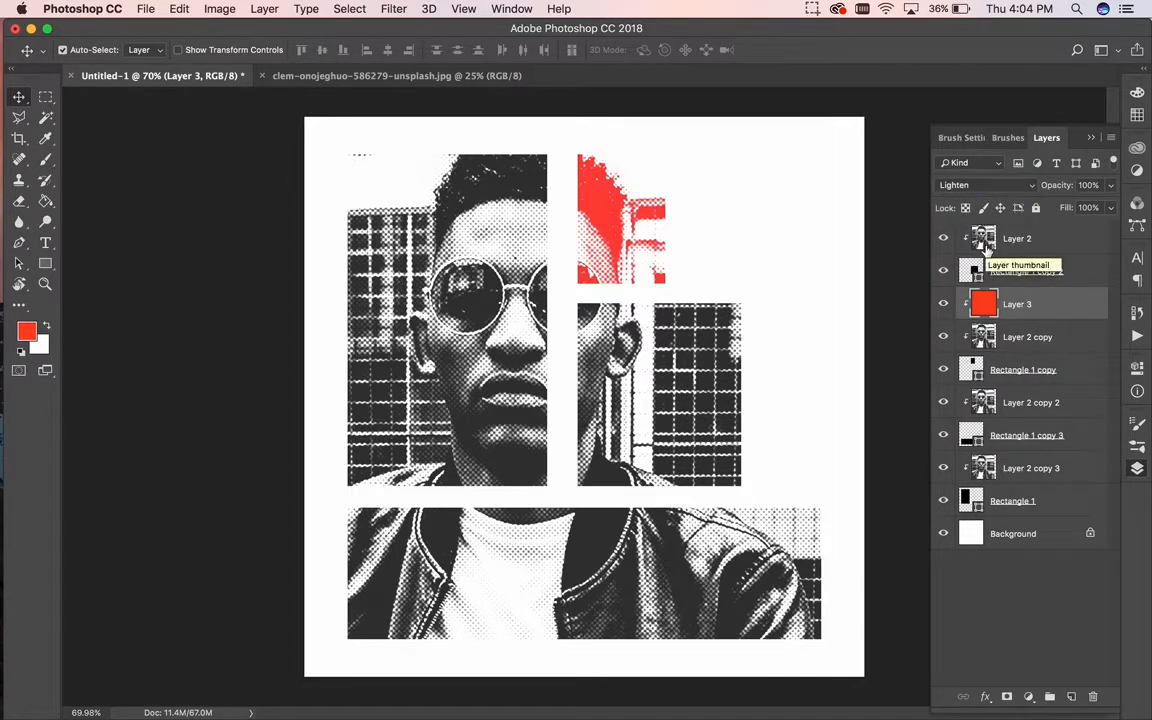
Step: Compare Screen, Color Dodge, Linear Dodge, Lighter Color, Overlay and Soft Light, then settle on Lighten
left_click(985, 185)
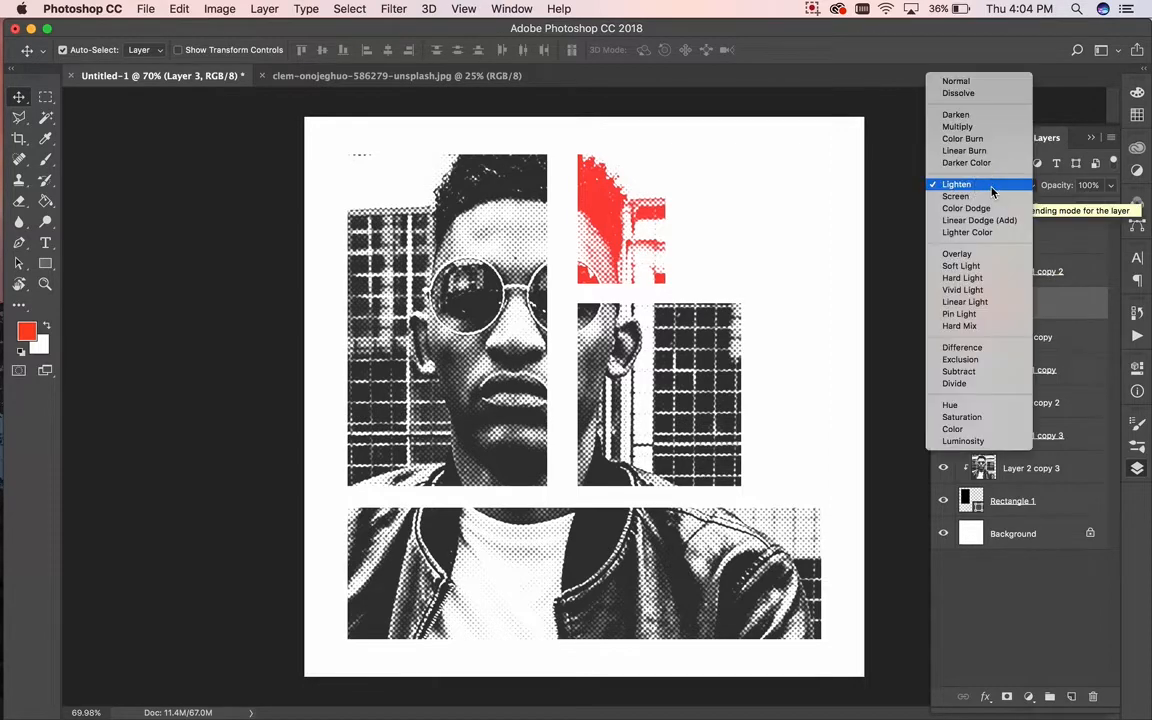
left_click(985, 196)
left_click(989, 185)
left_click(986, 196)
left_click(986, 185)
left_click(986, 196)
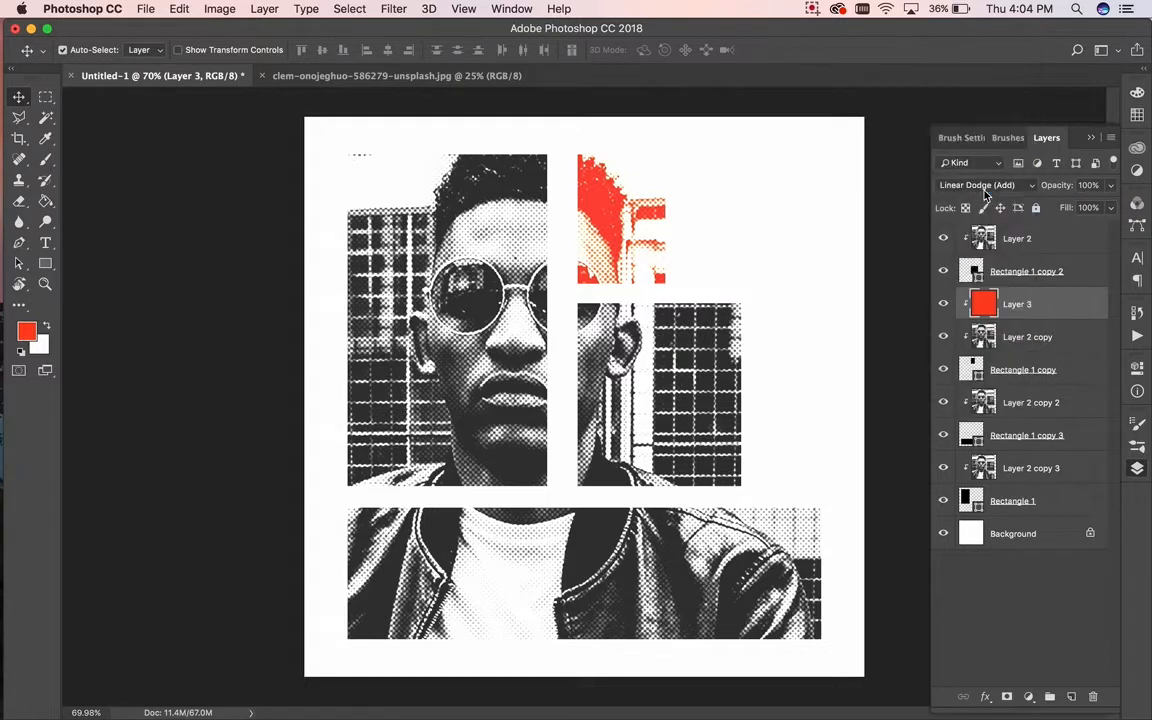
left_click(986, 185)
left_click(980, 198)
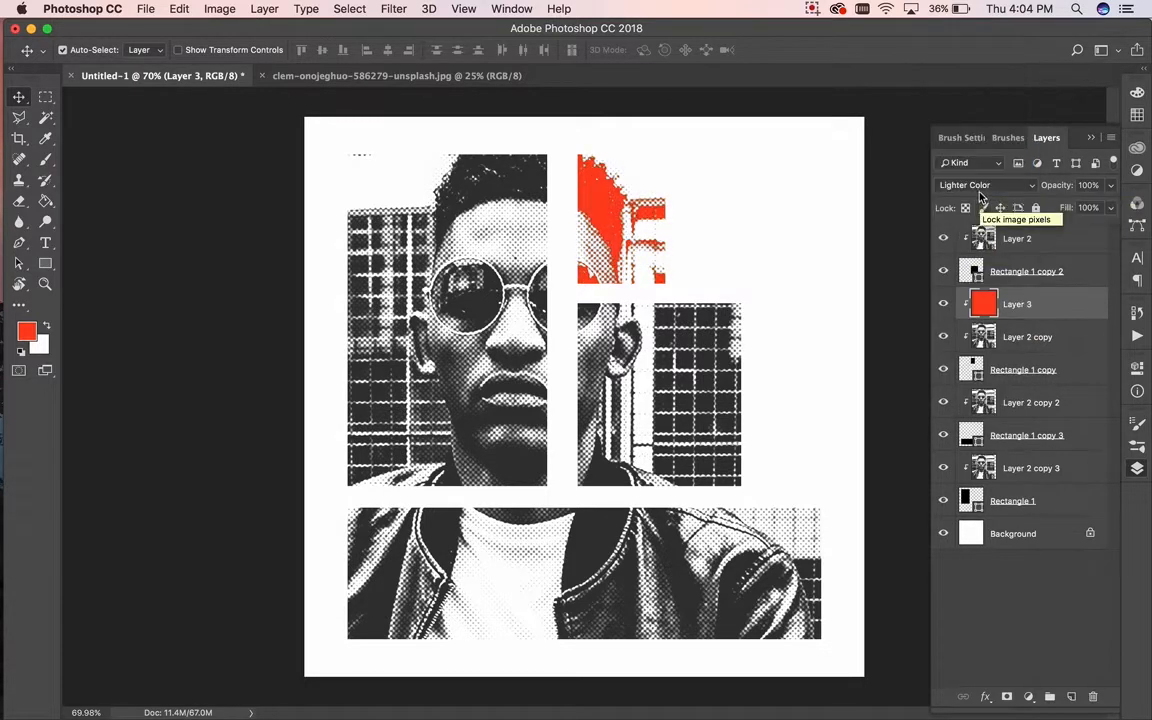
left_click(985, 185)
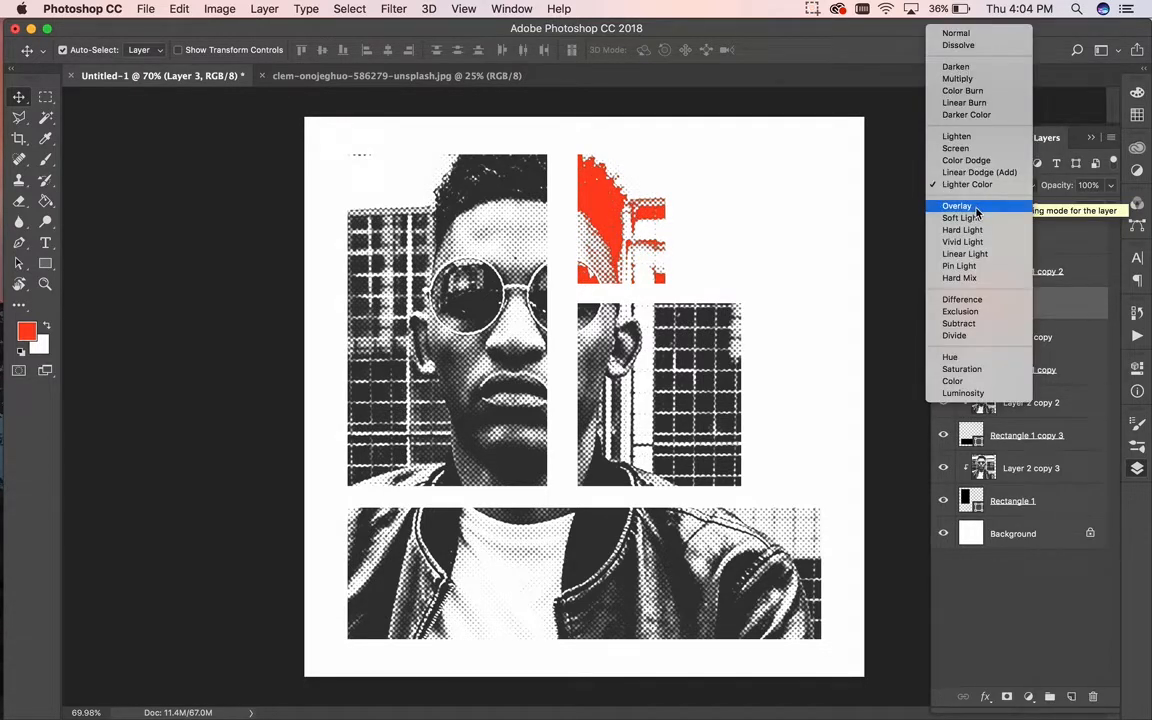
left_click(976, 207)
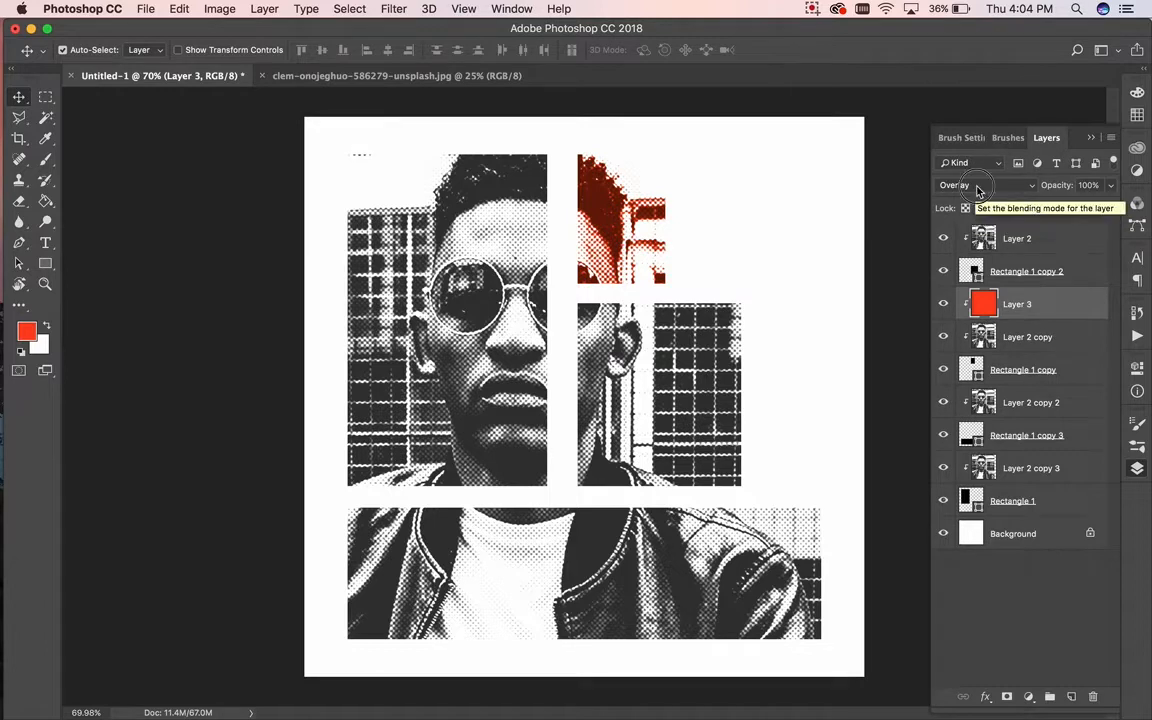
left_click(978, 188)
left_click(978, 198)
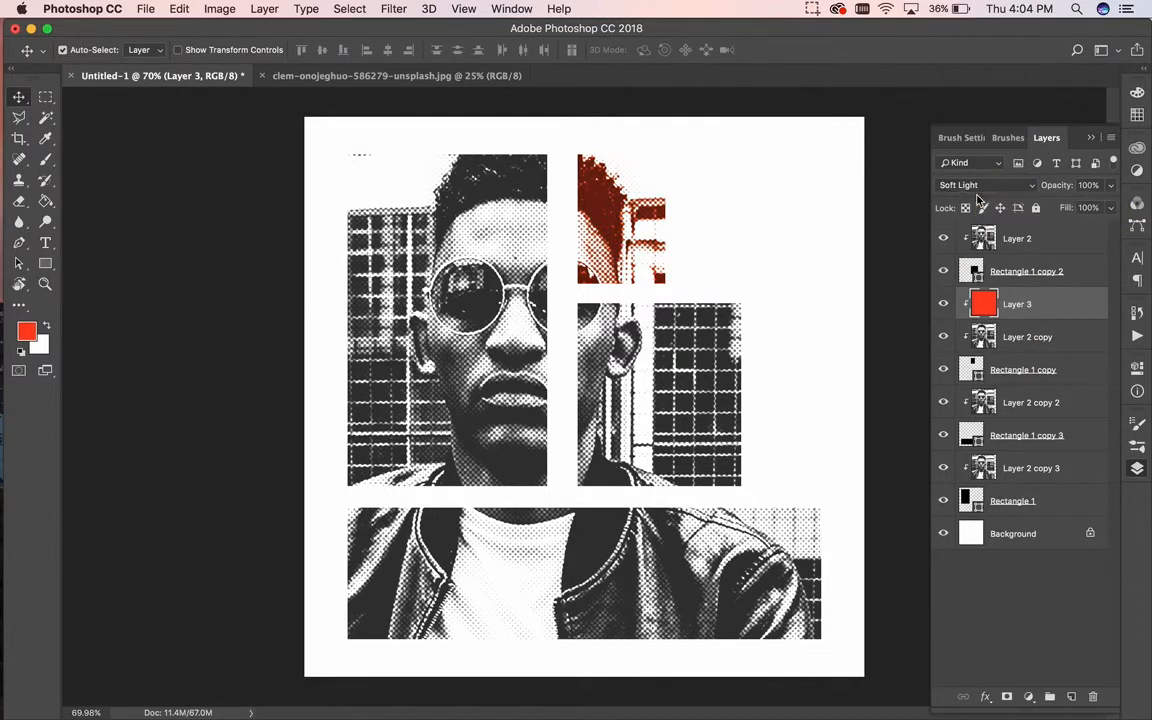
left_click(977, 186)
left_click(973, 104)
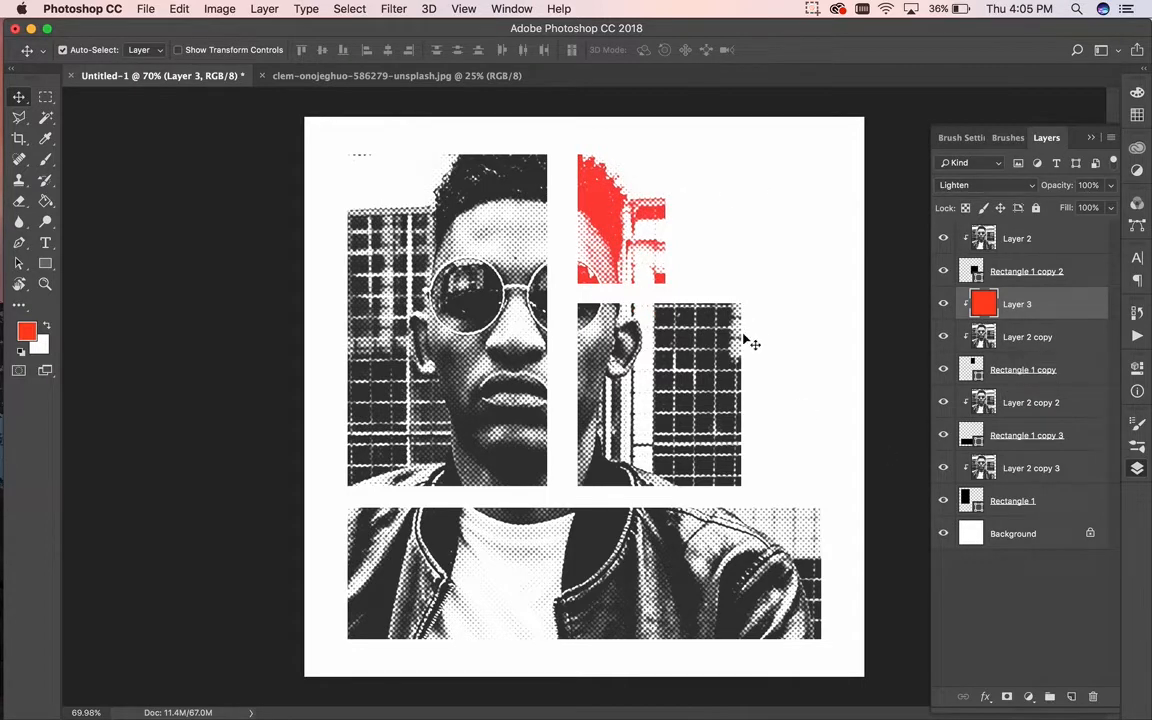
left_click(505, 550)
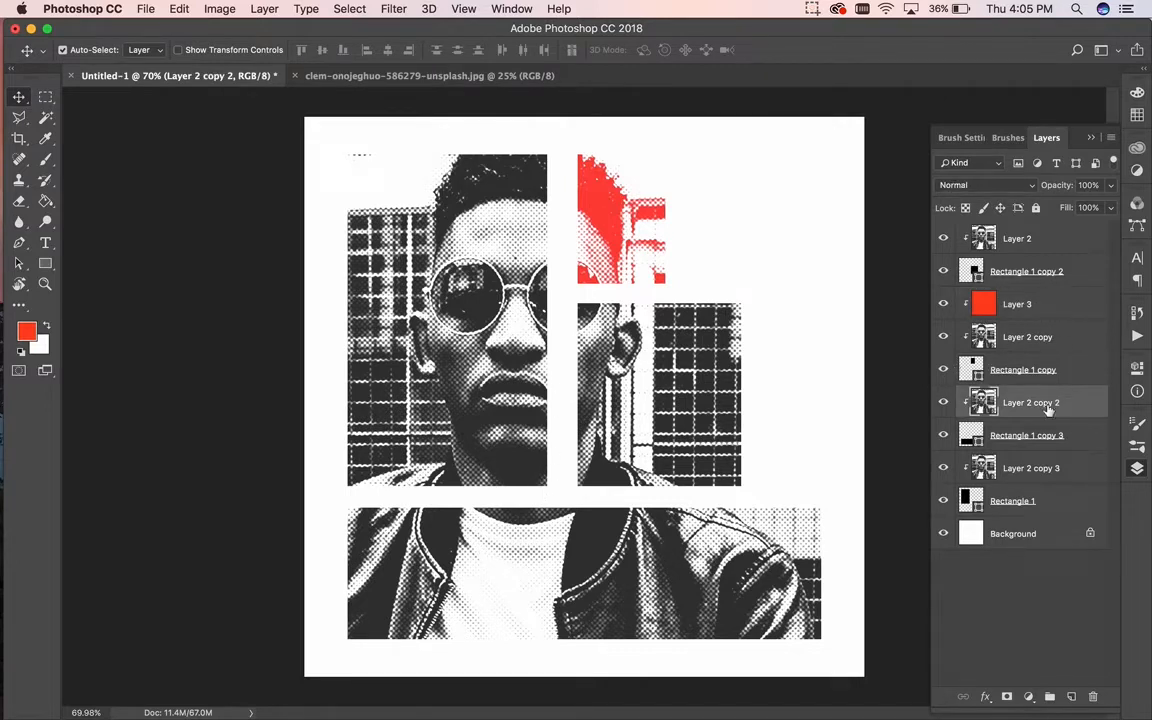
Step: Add a new Layer 4 clipped to Layer 2 copy 2
left_click(1071, 696)
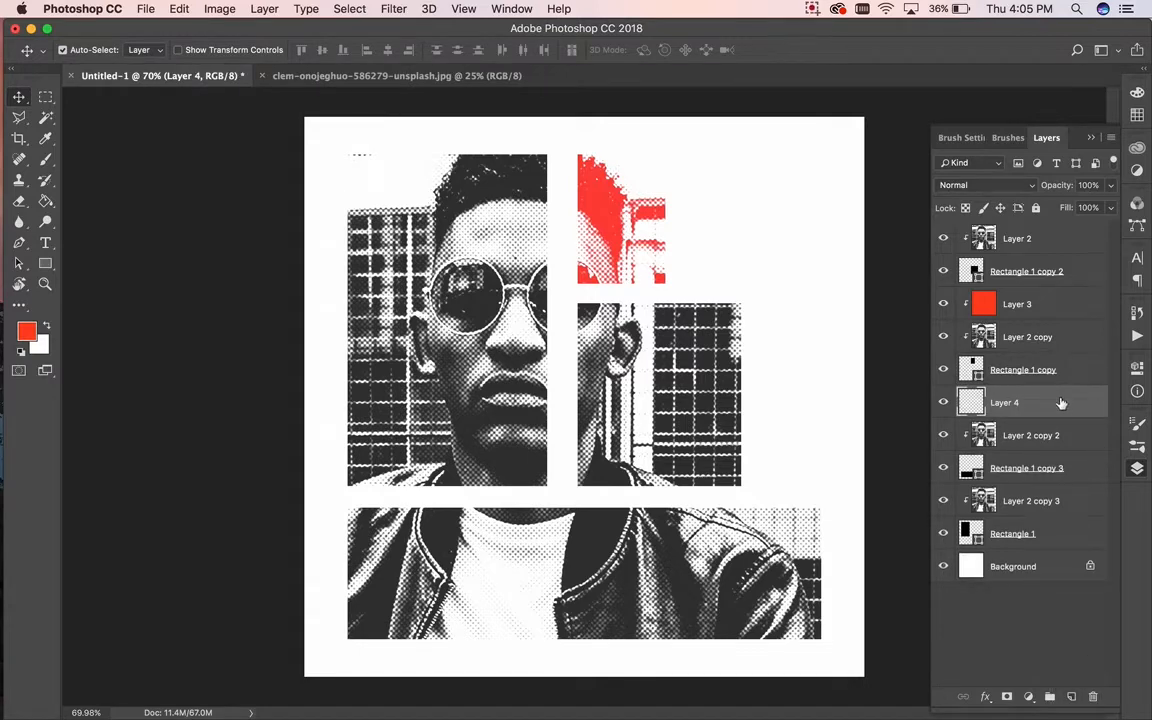
right_click(1062, 402)
left_click(957, 321)
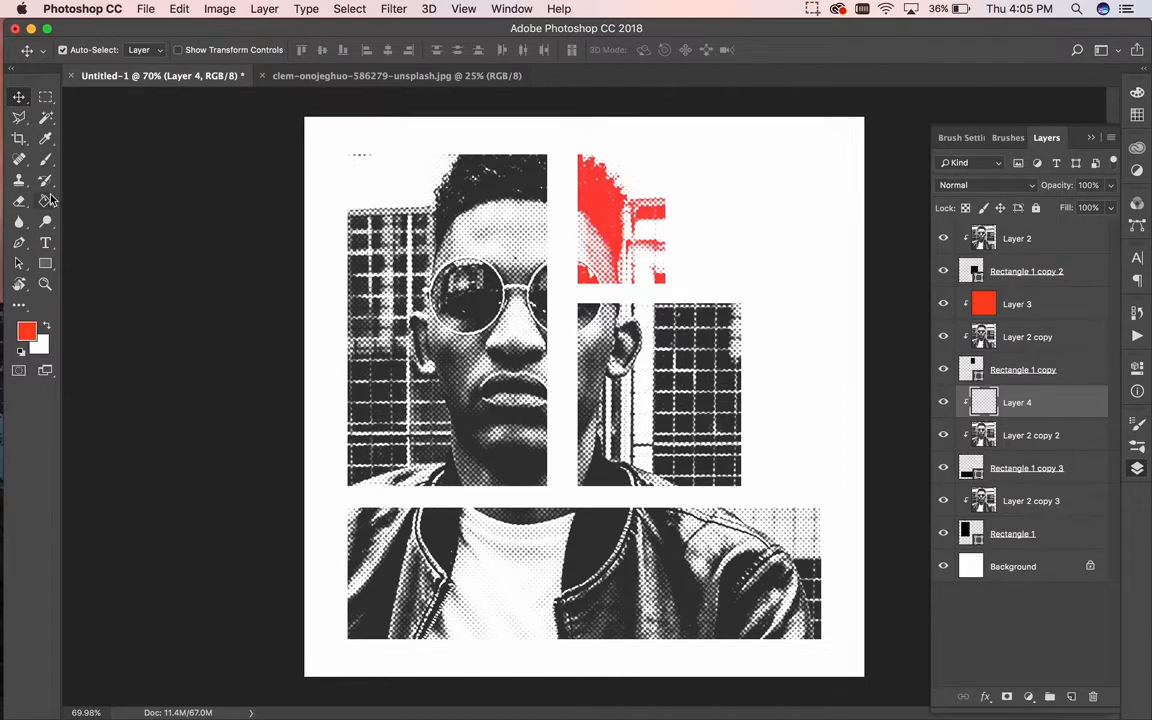
Step: Set the foreground colour to pale pink ff91e9
left_click(26, 331)
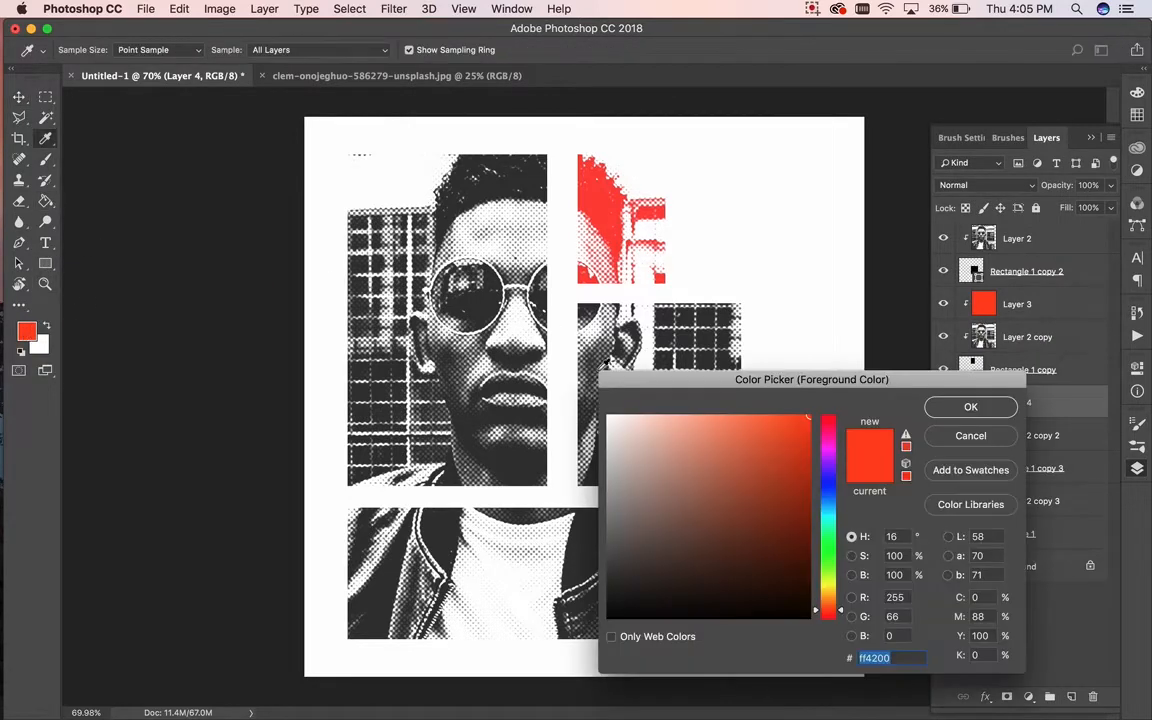
left_click(830, 444)
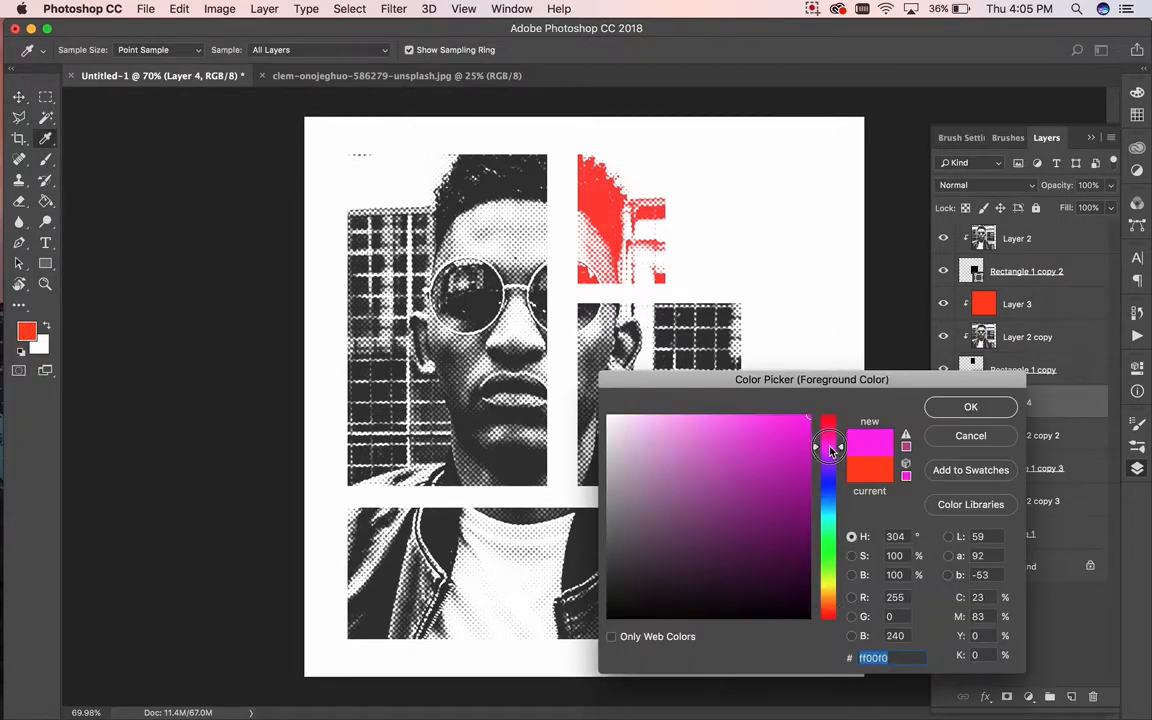
left_click_drag(830, 444, 830, 455)
left_click_drag(771, 424, 705, 398)
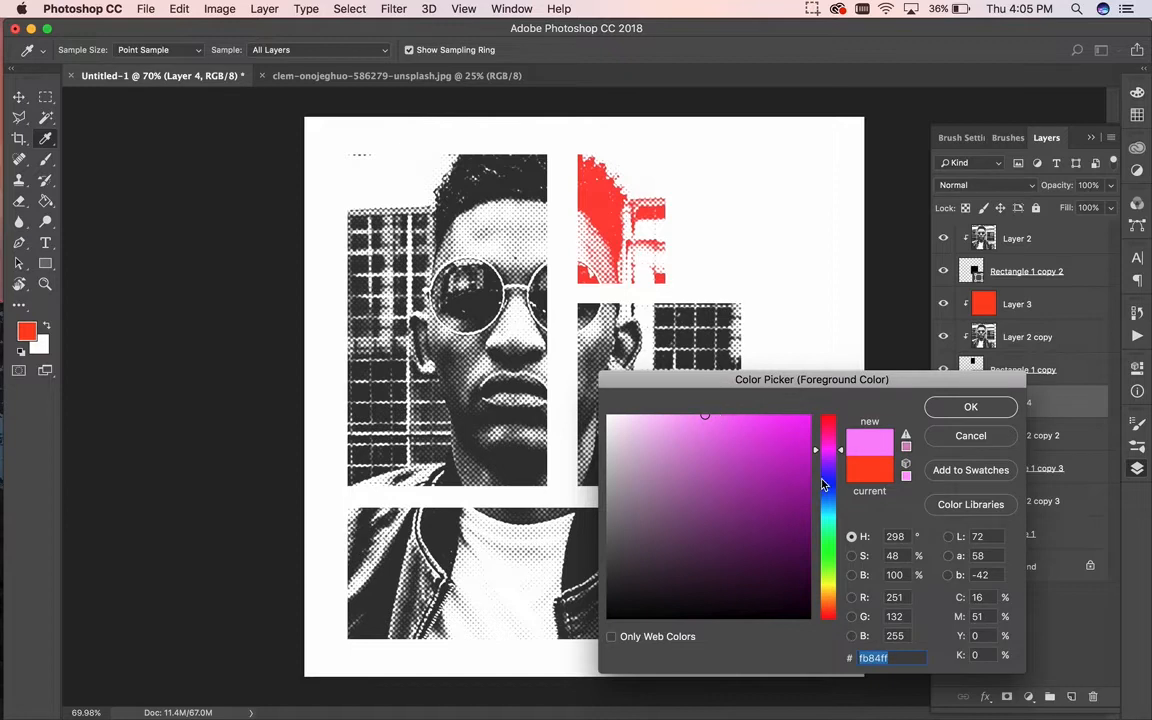
left_click_drag(842, 455, 842, 444)
mouse_move(704, 416)
left_mouse_down()
mouse_move(674, 404)
mouse_move(698, 406)
left_mouse_up()
left_click(970, 407)
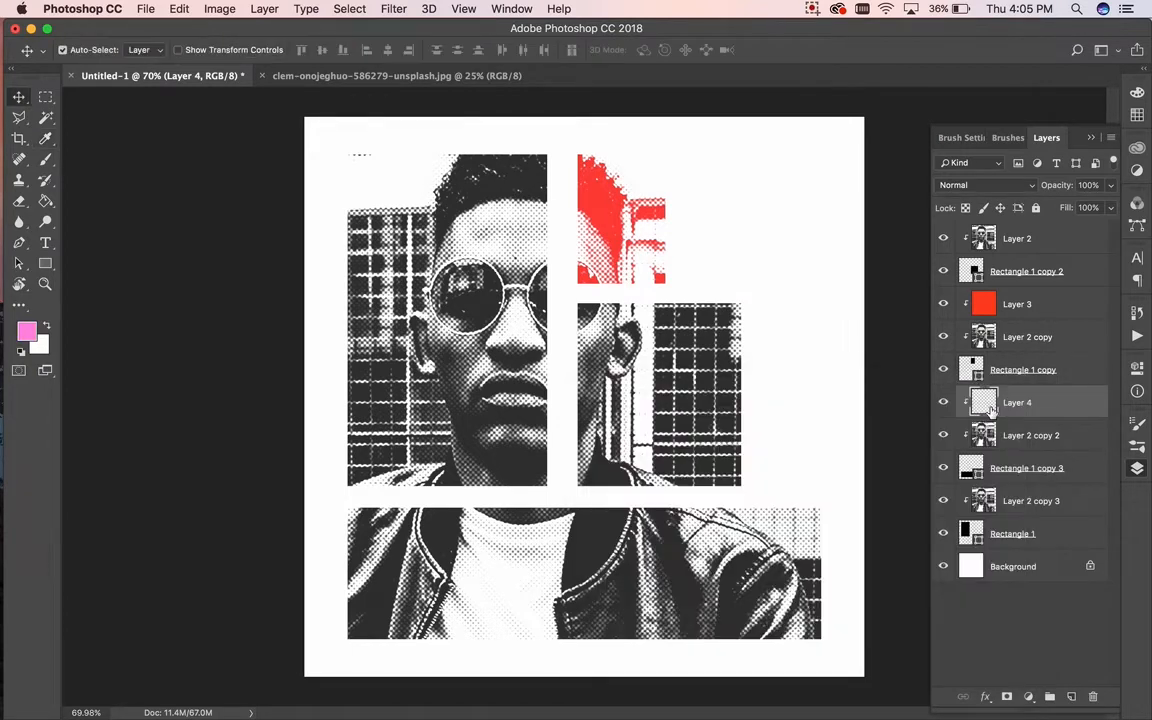
left_click(45, 200)
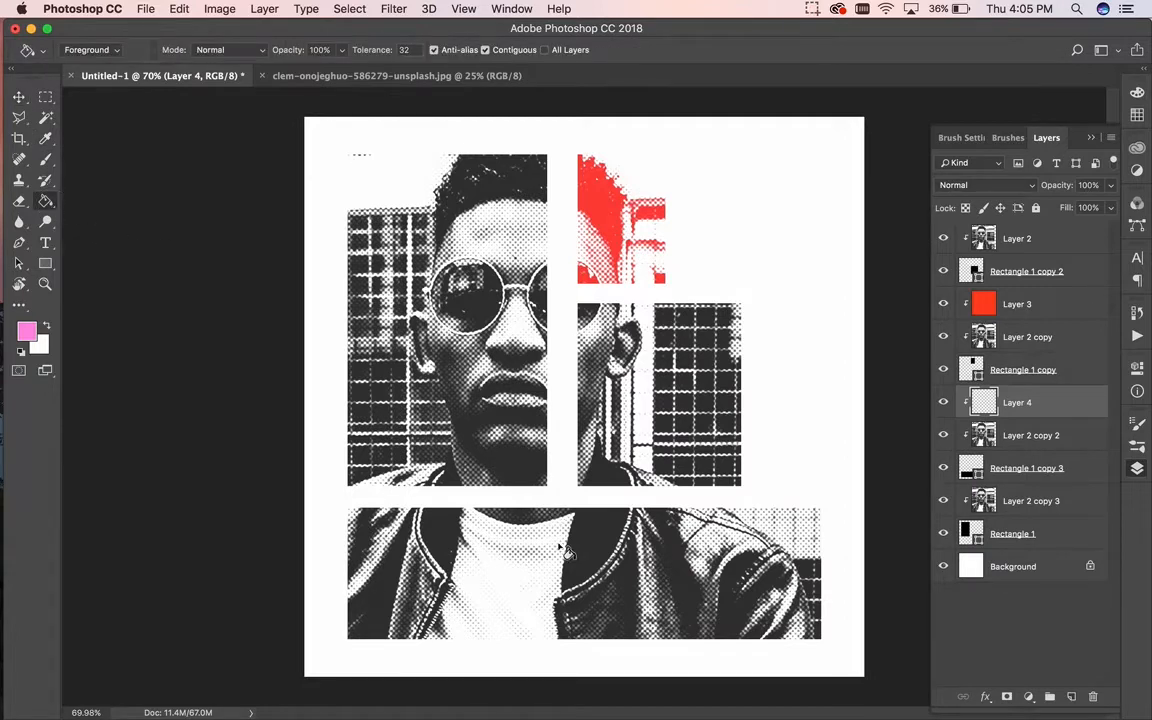
Step: Fill Layer 4 with pink and set its blend mode to Lighten so the photo shows through
left_click(556, 514)
left_click(19, 97)
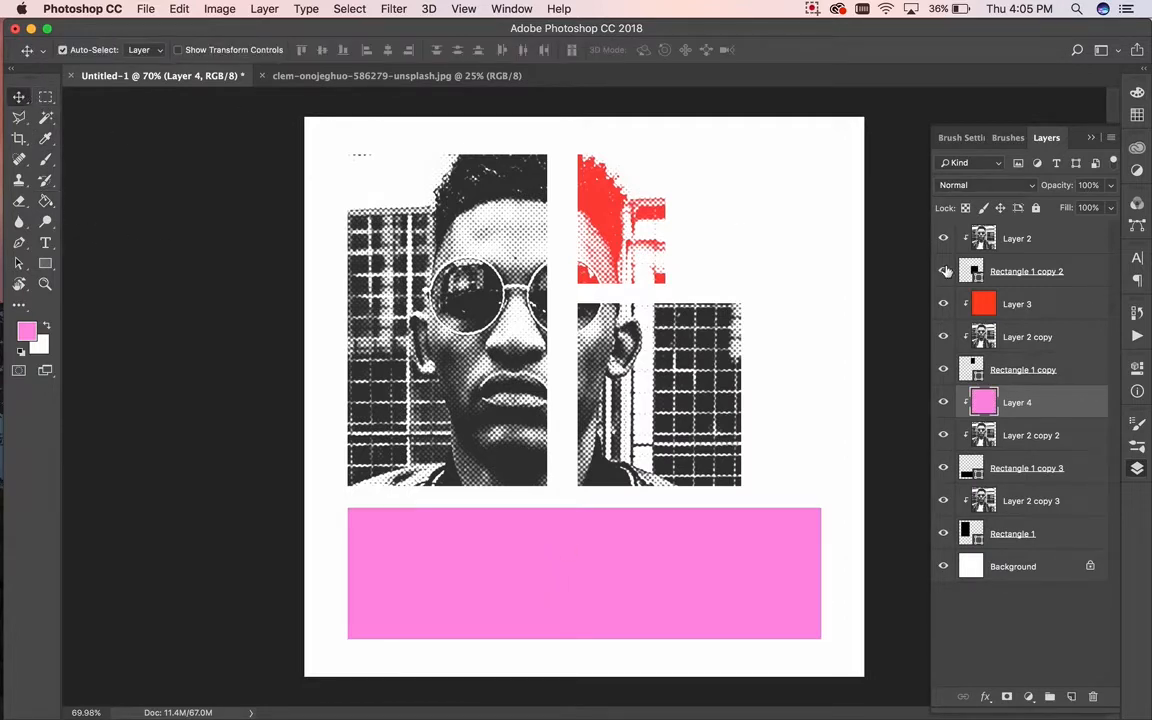
left_click(950, 185)
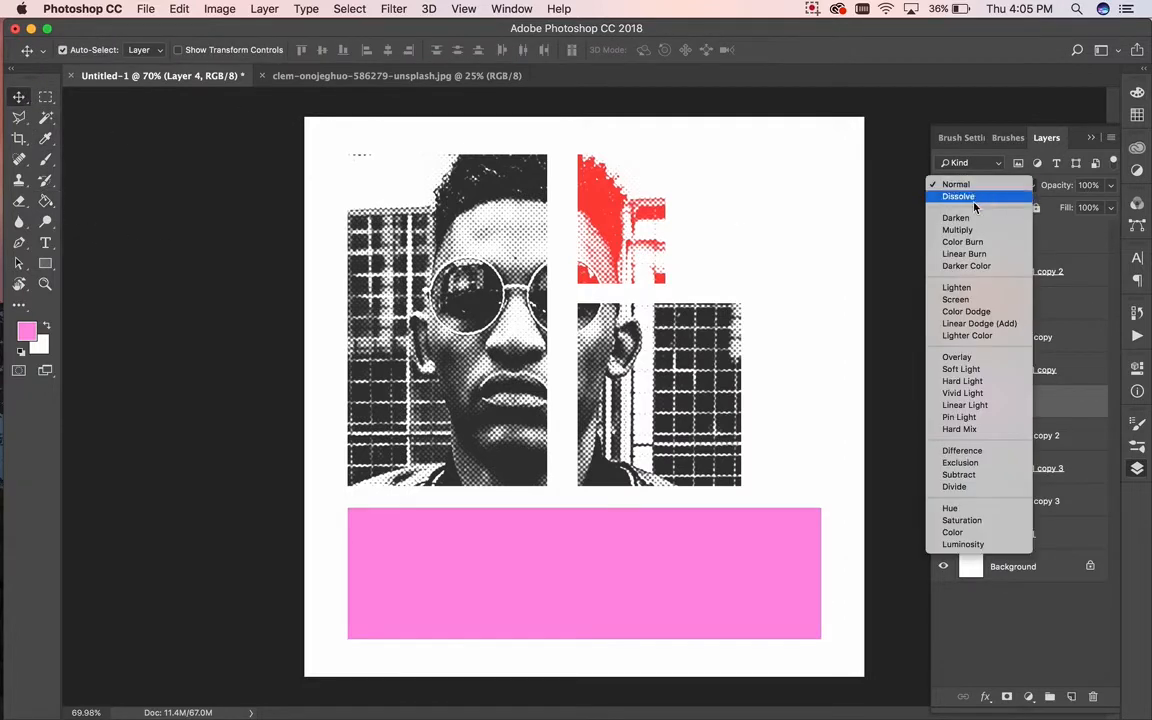
left_click(966, 287)
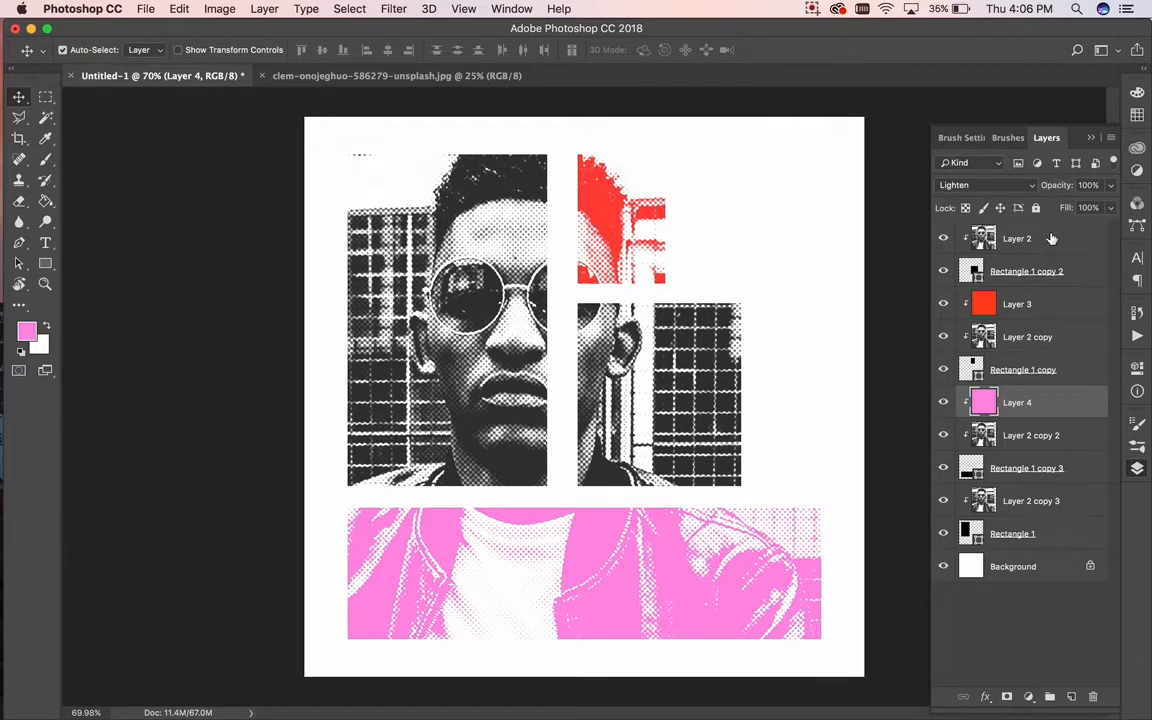
Step: Narrow the bottom block (Rectangle 1 copy 3) from its right edge to match the blocks above
left_click(1075, 466)
key("super+t")
left_click_drag(817, 555, 741, 553)
key("Return")
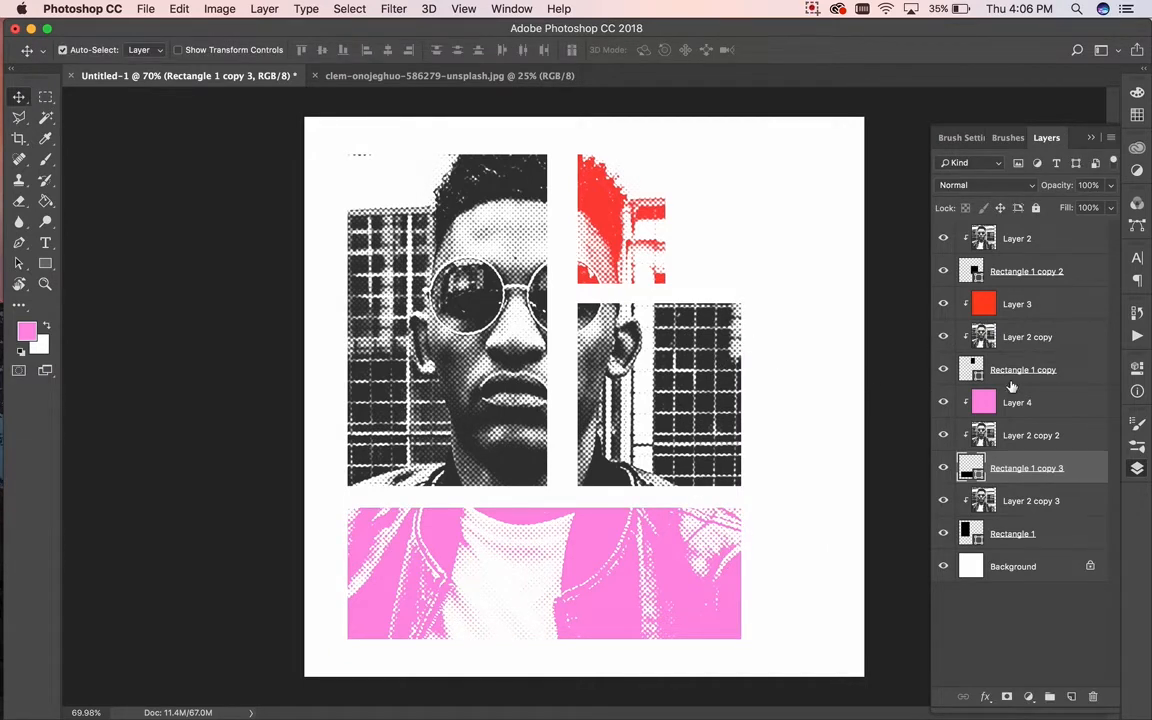
Step: Open black-paper-texture 2.jpg from the external drive's DustinDrive folder with Adobe Photoshop CC 2018
left_click(1045, 568)
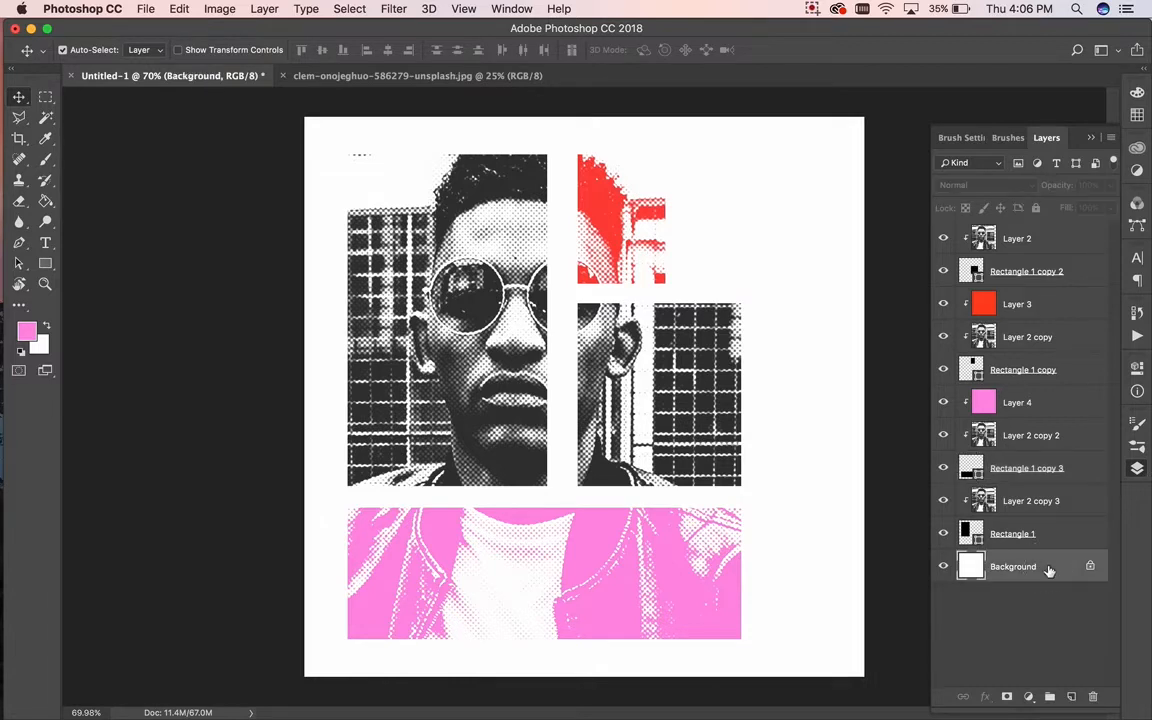
mouse_move(3, 140)
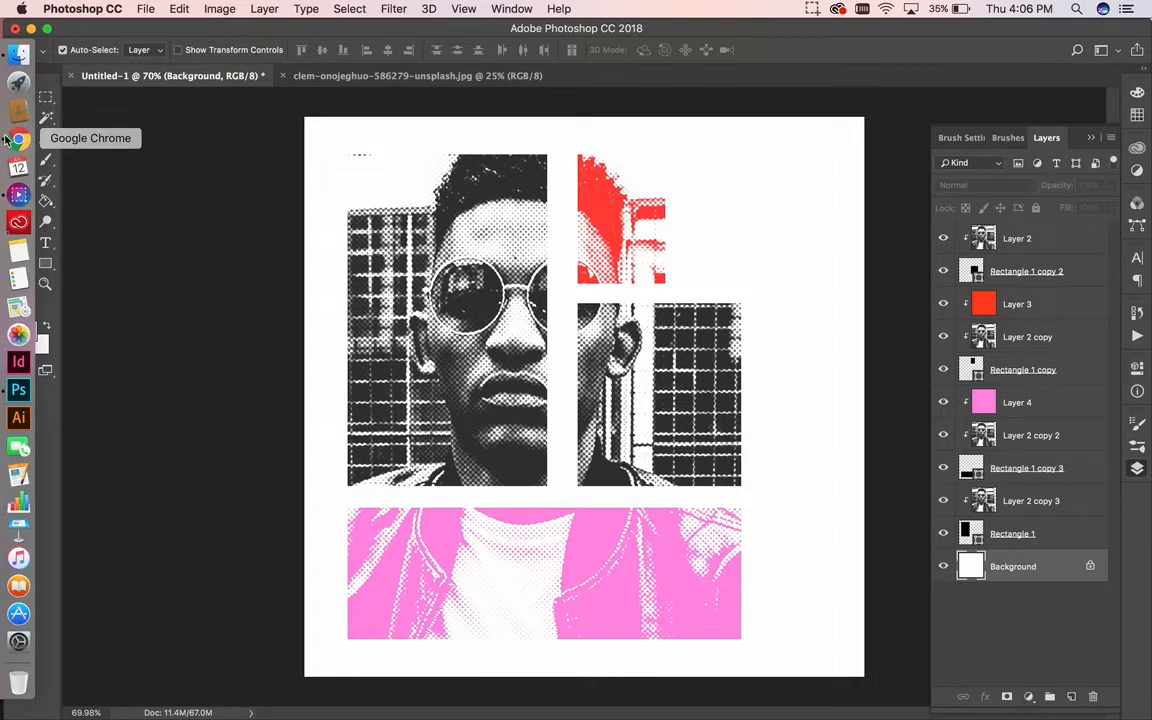
left_click(19, 57)
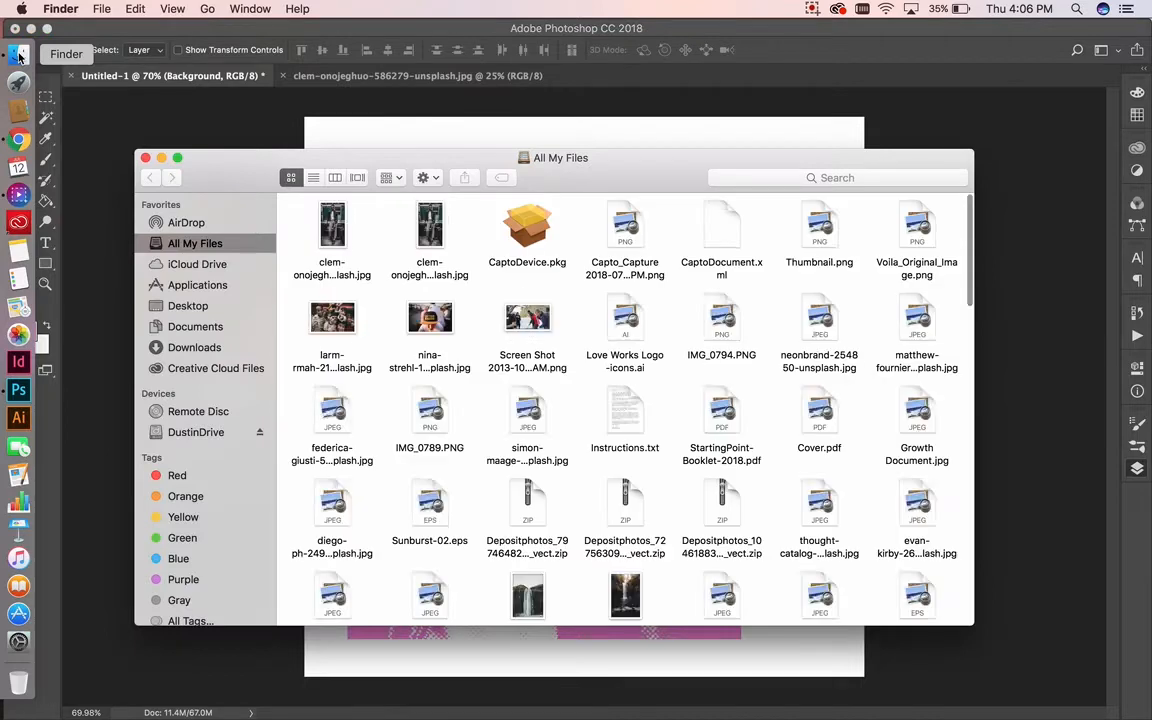
left_click(196, 432)
scroll(691, 368, "down", 1)
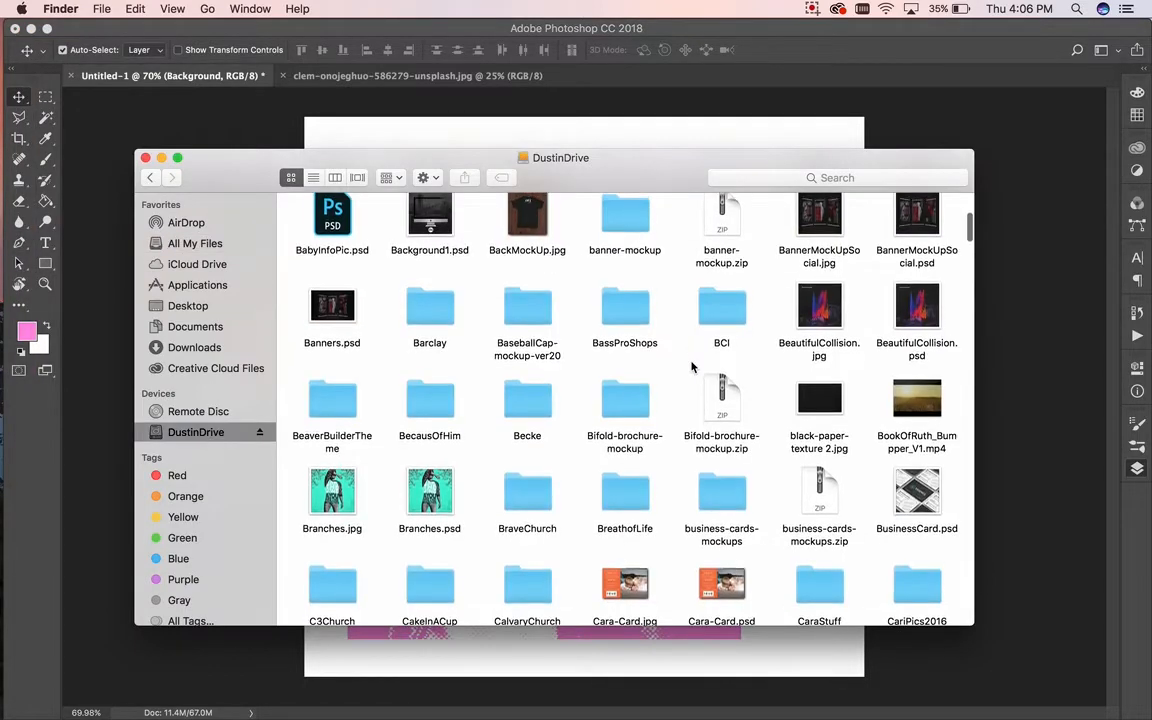
left_click(814, 406)
right_click(817, 405)
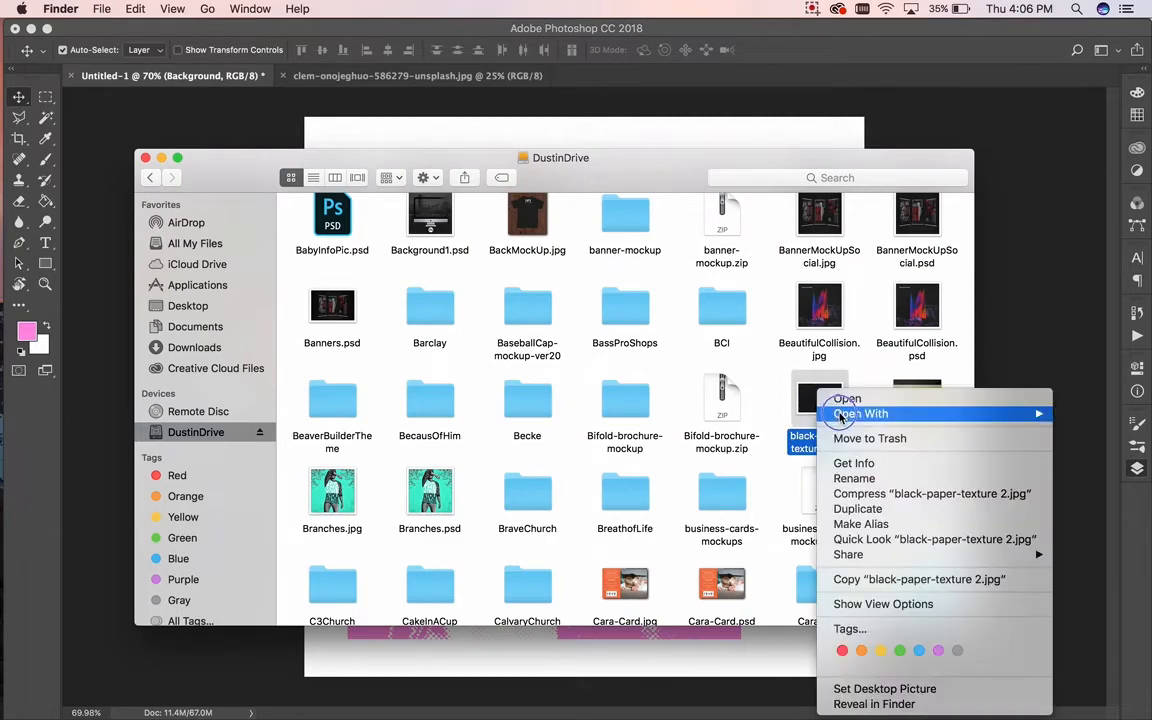
mouse_move(820, 414)
left_click(740, 457)
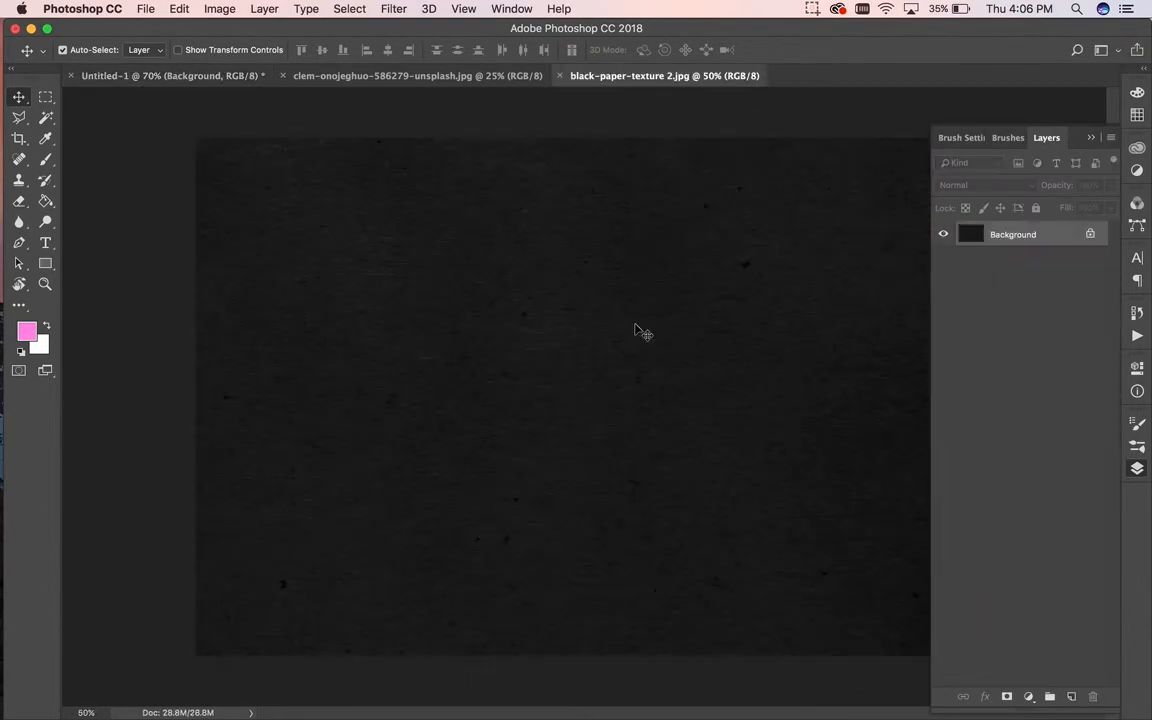
Step: Drop the paper texture into Untitled-1 as Layer 5 and scale it to cover the whole canvas
left_click_drag(226, 90, 633, 308)
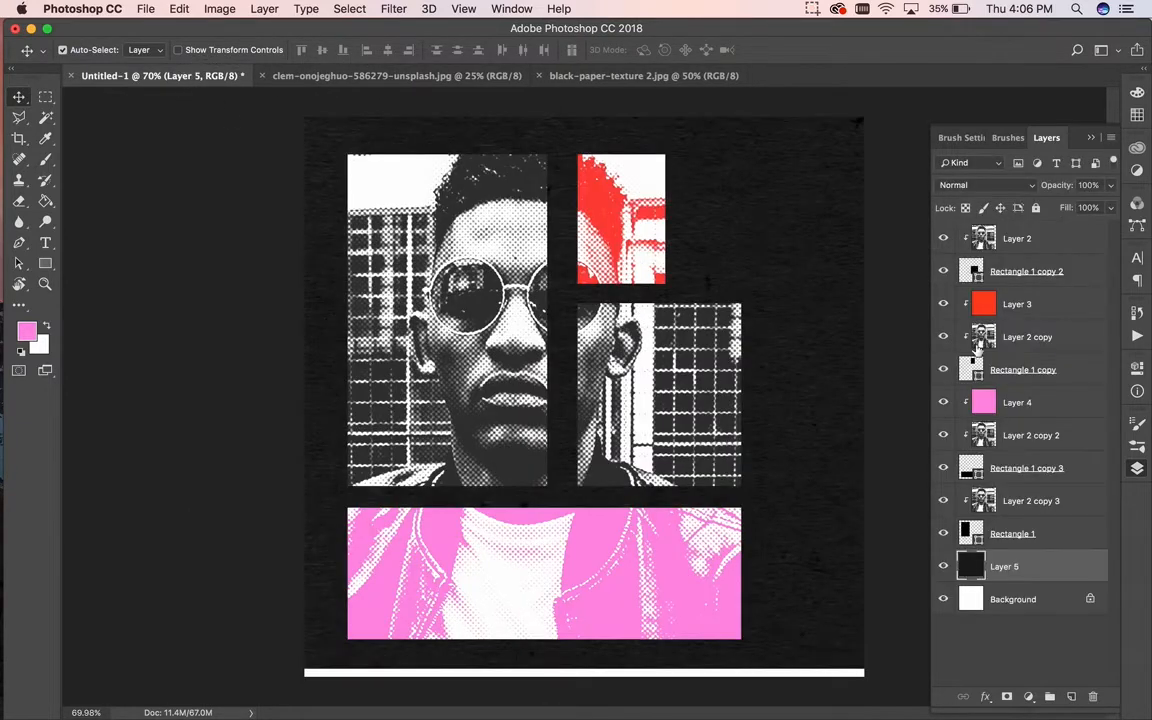
key("super+t")
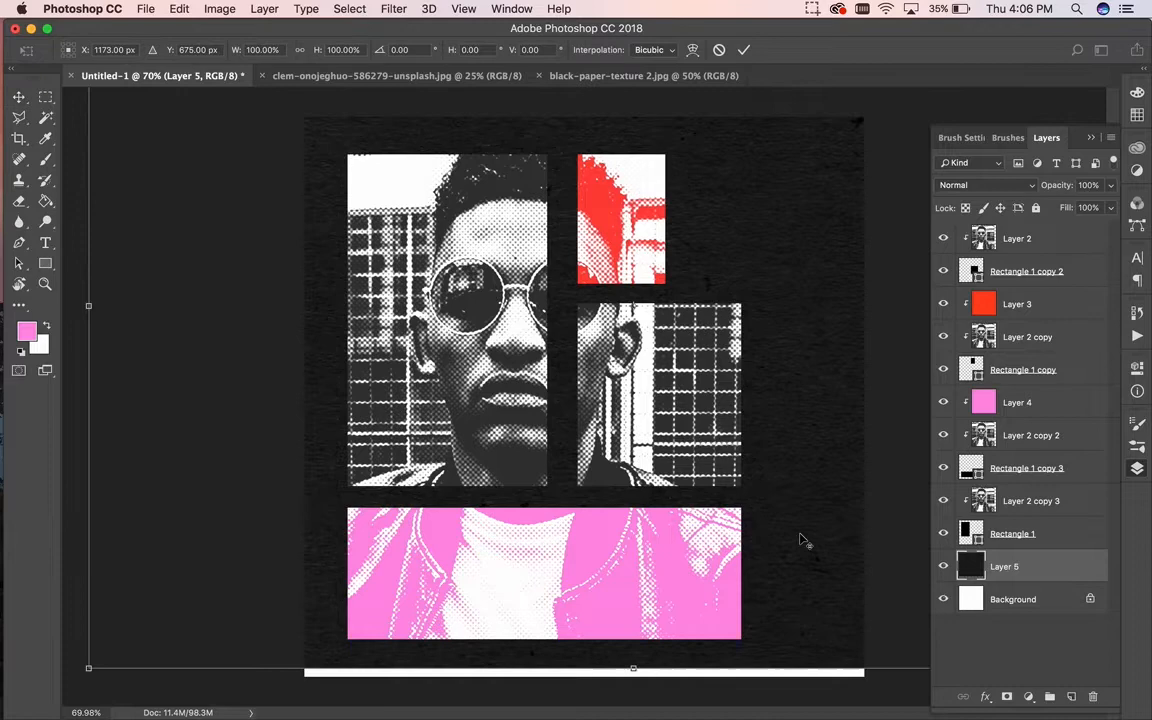
key("super+0")
left_click_drag(797, 537, 750, 443)
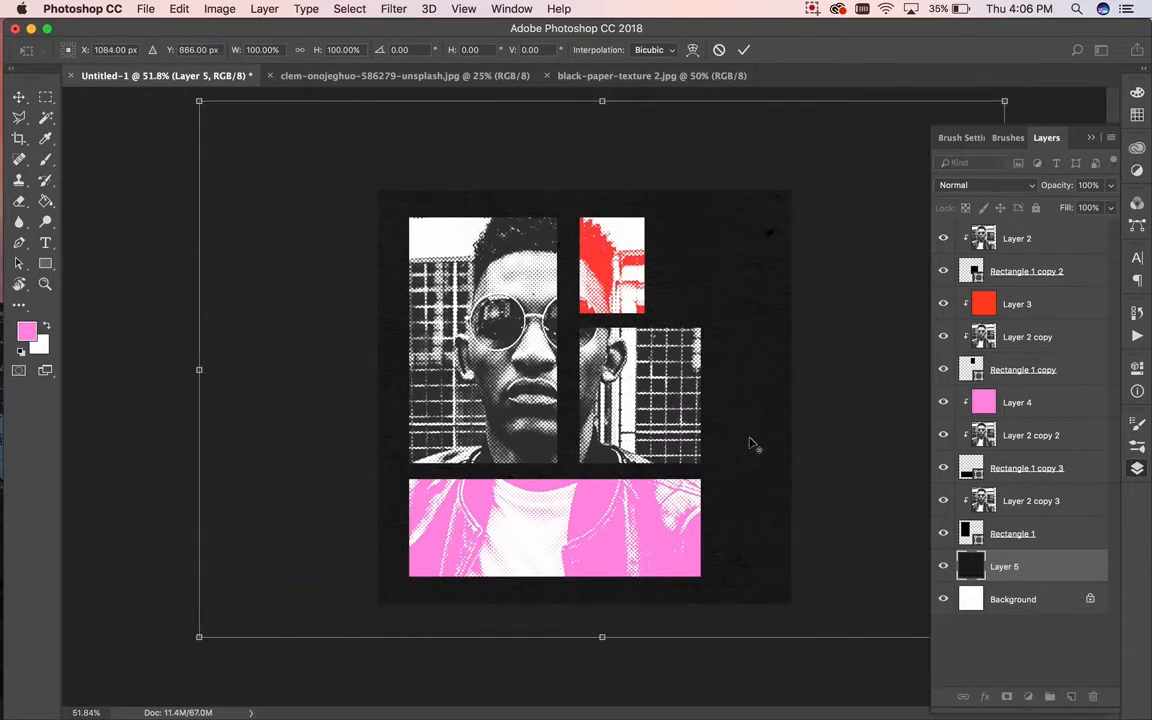
scroll(751, 430, "down", 5)
scroll(751, 424, "up", 4)
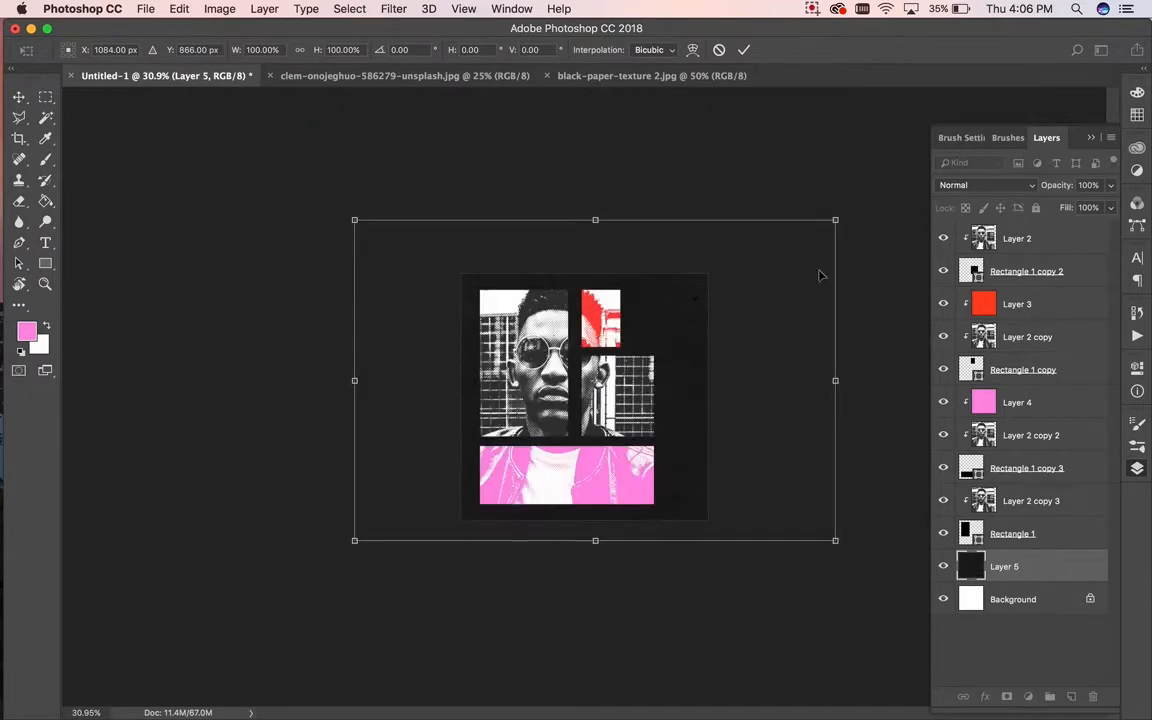
left_click_drag(836, 220, 707, 273)
left_click_drag(356, 540, 469, 516)
scroll(597, 418, "up", 3)
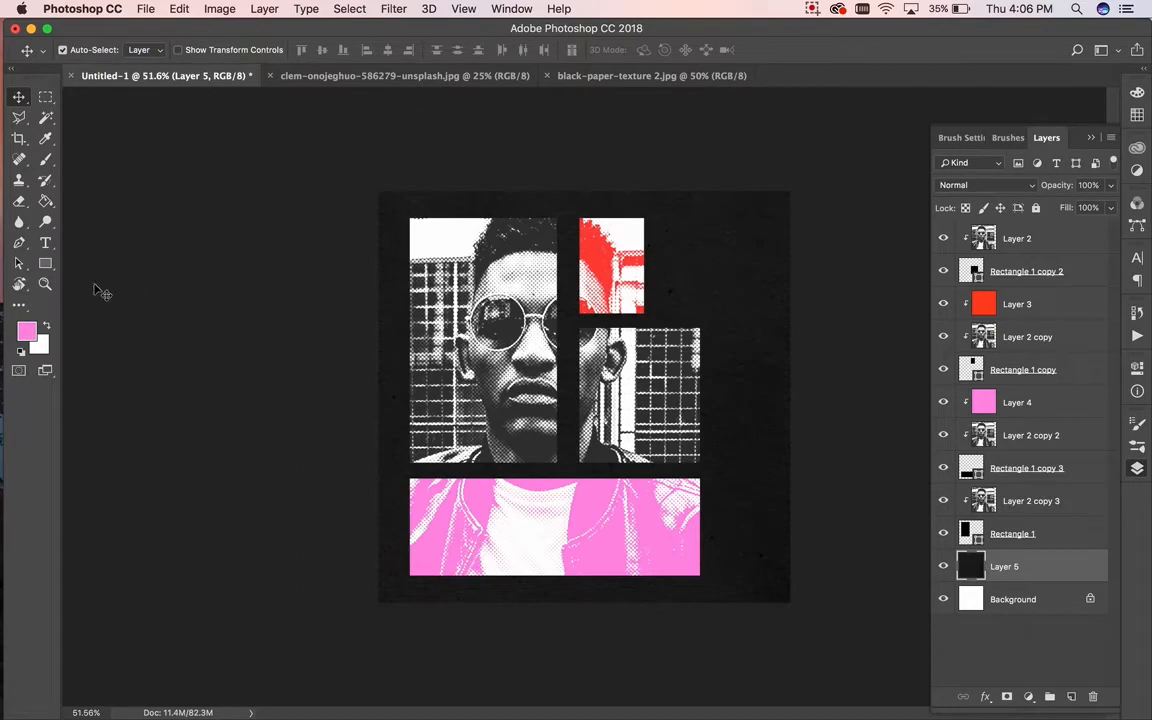
Step: Draw a large rectangle spanning the right-hand and bottom photo blocks
left_click(46, 266)
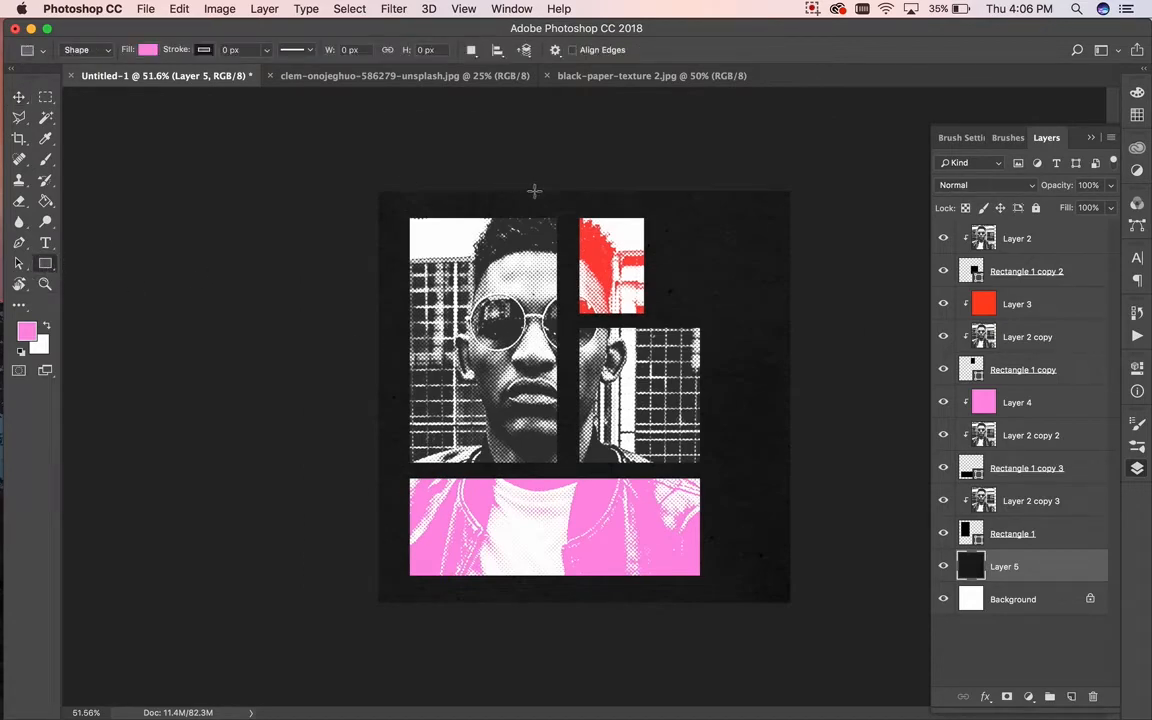
left_click(485, 215)
left_click_drag(485, 215, 711, 575)
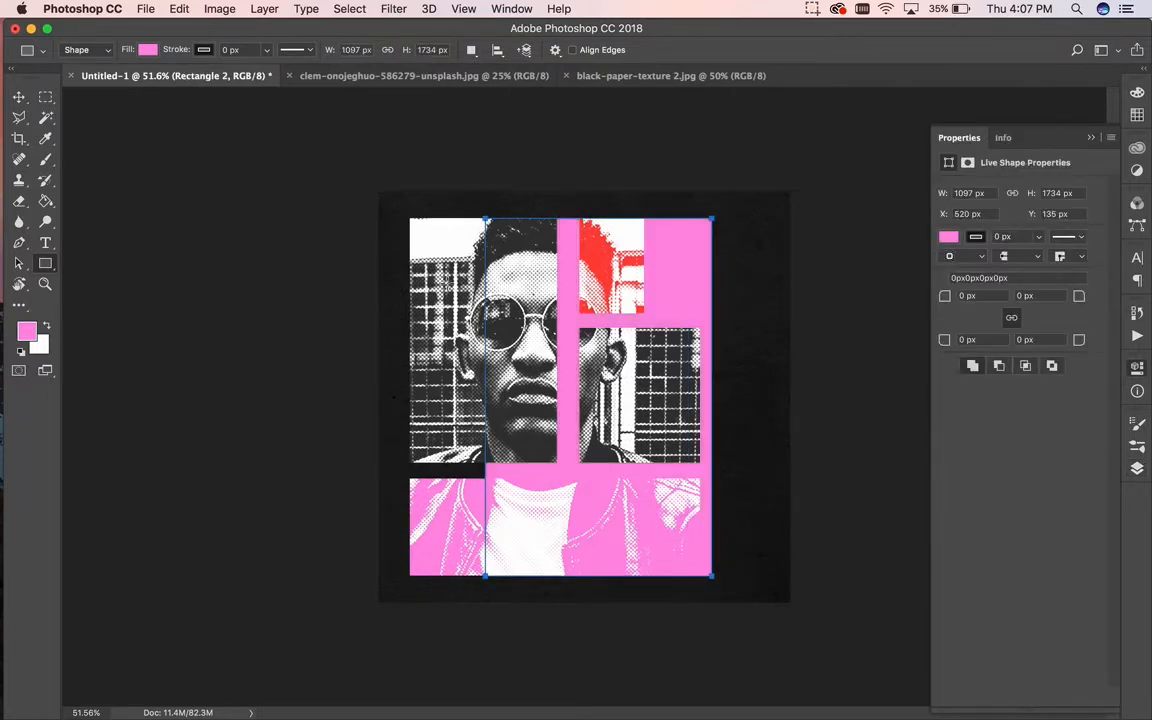
left_click(19, 96)
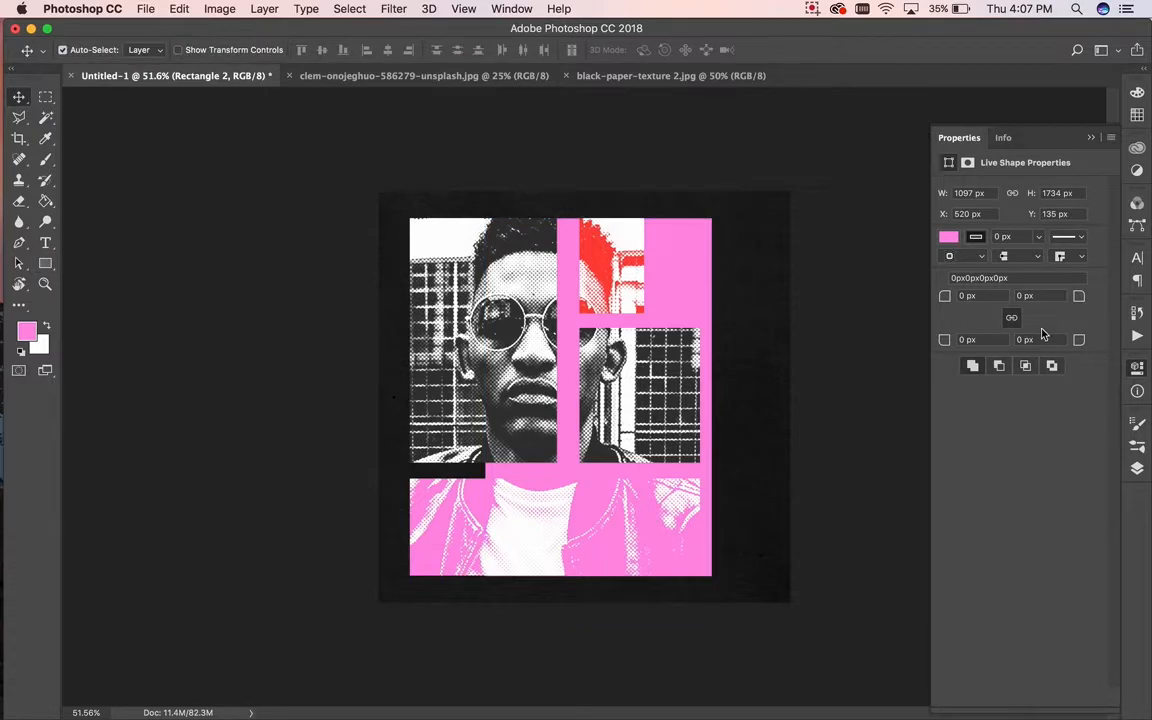
key("F7")
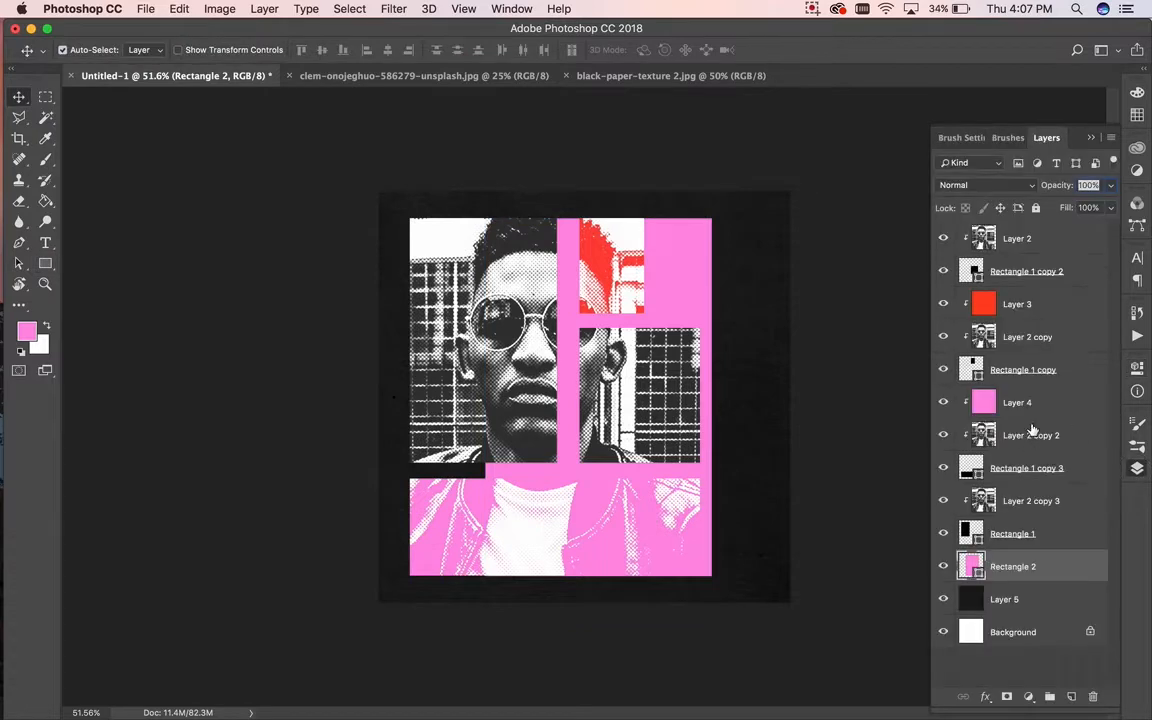
Step: Give the new rectangle a white Color Overlay layer style
double_click(1063, 573)
left_click(440, 502)
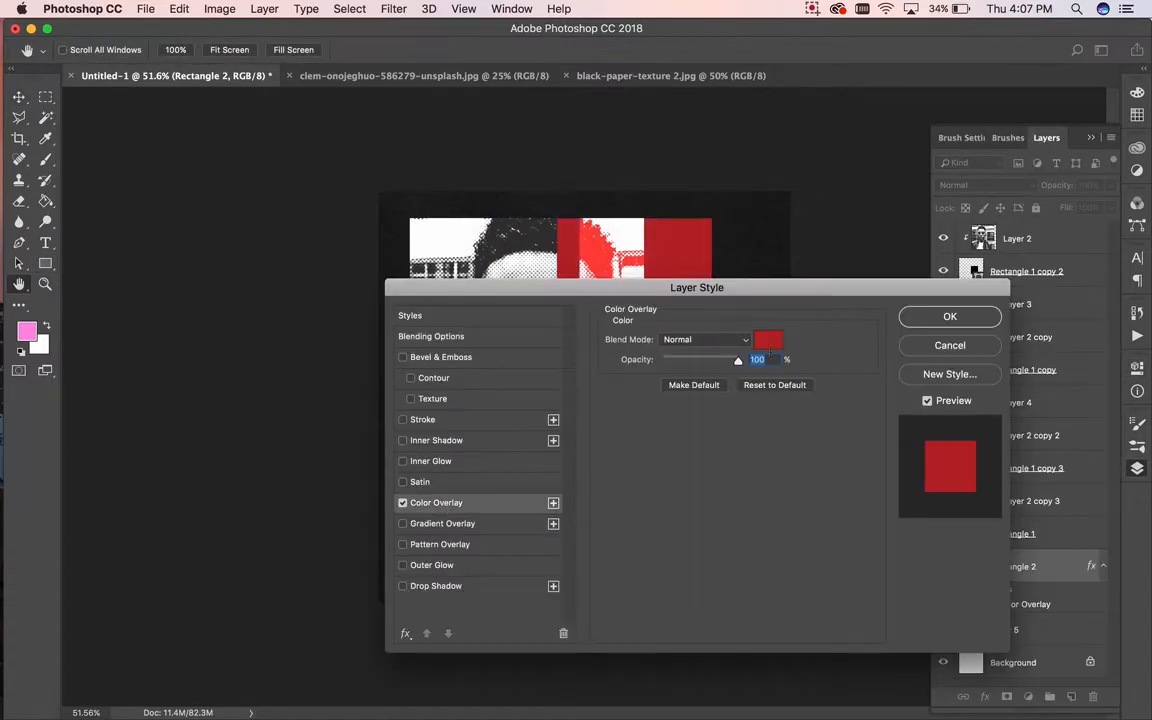
left_click(770, 342)
left_click_drag(700, 425, 575, 395)
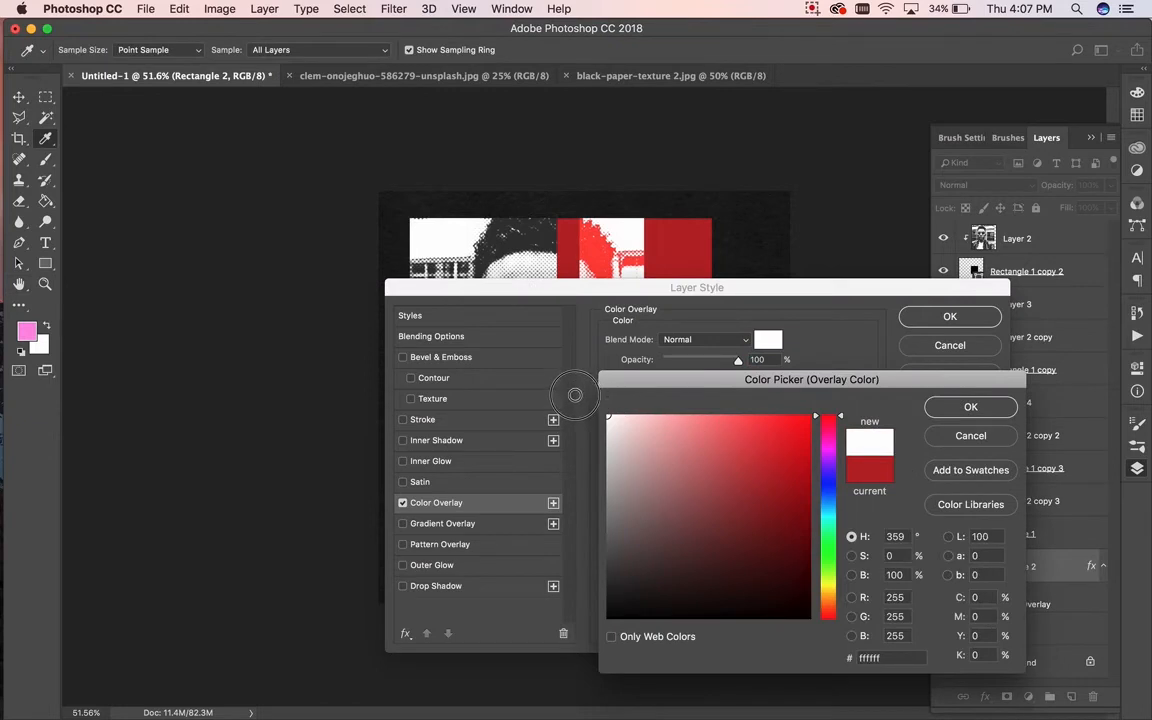
left_click(971, 408)
left_click(948, 316)
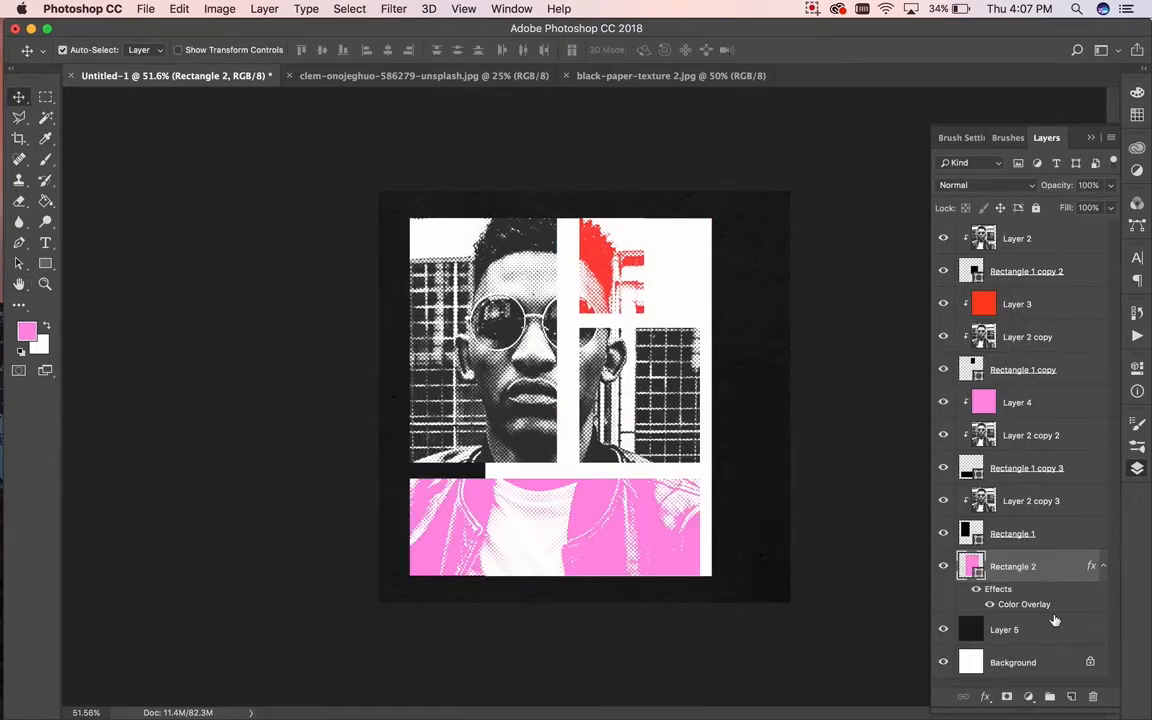
Step: Convert the white rectangle to a Smart Object and select the layers from Layer 2 to Rectangle 1
right_click(1057, 577)
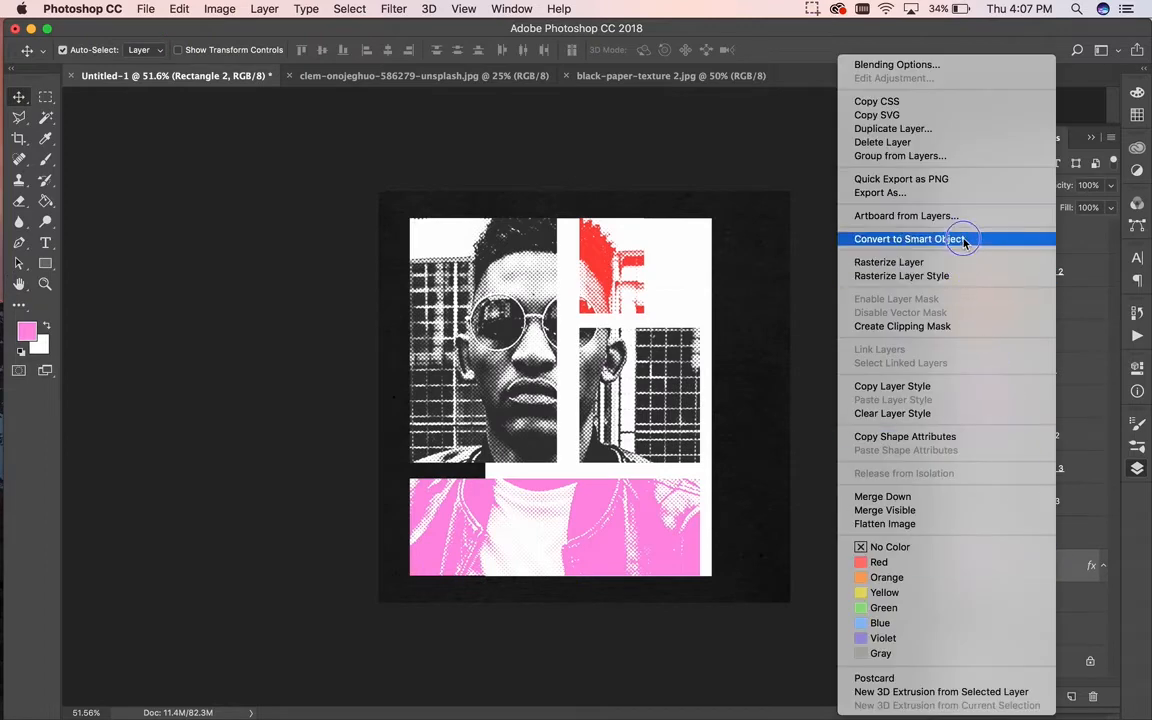
left_click(1061, 619)
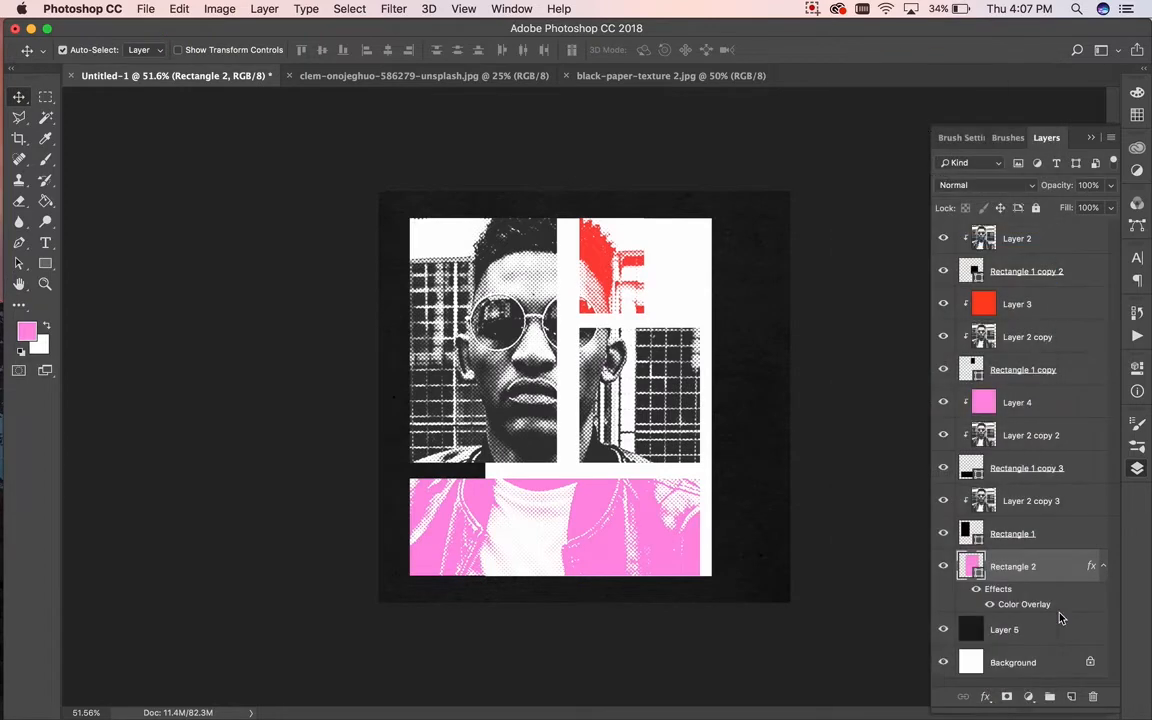
left_click(1072, 538)
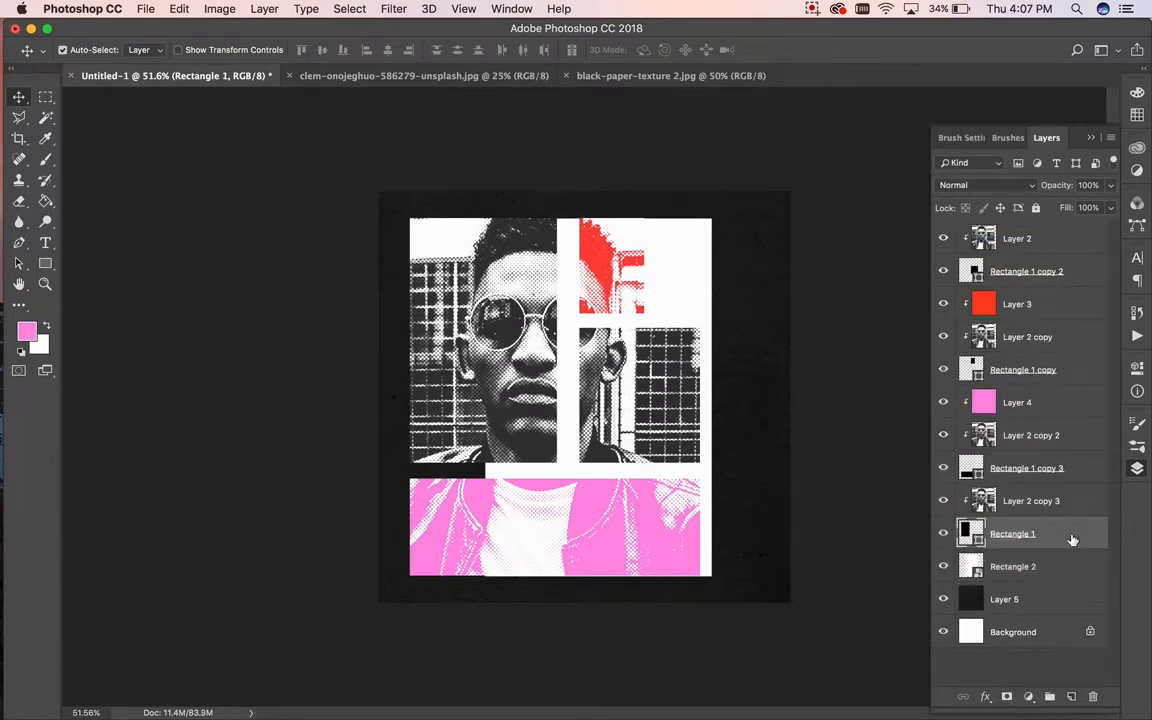
left_click(1050, 240, "shift")
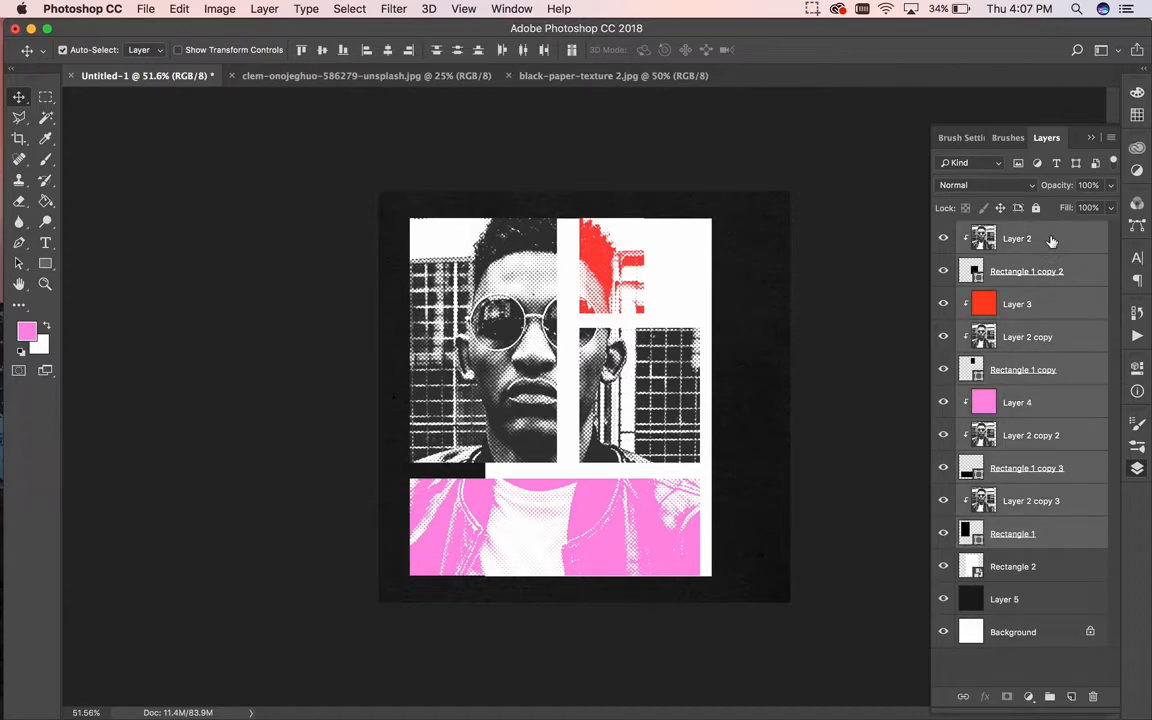
Step: Merge the selected photo layers into one smart object and shift it right and up
right_click(1050, 240)
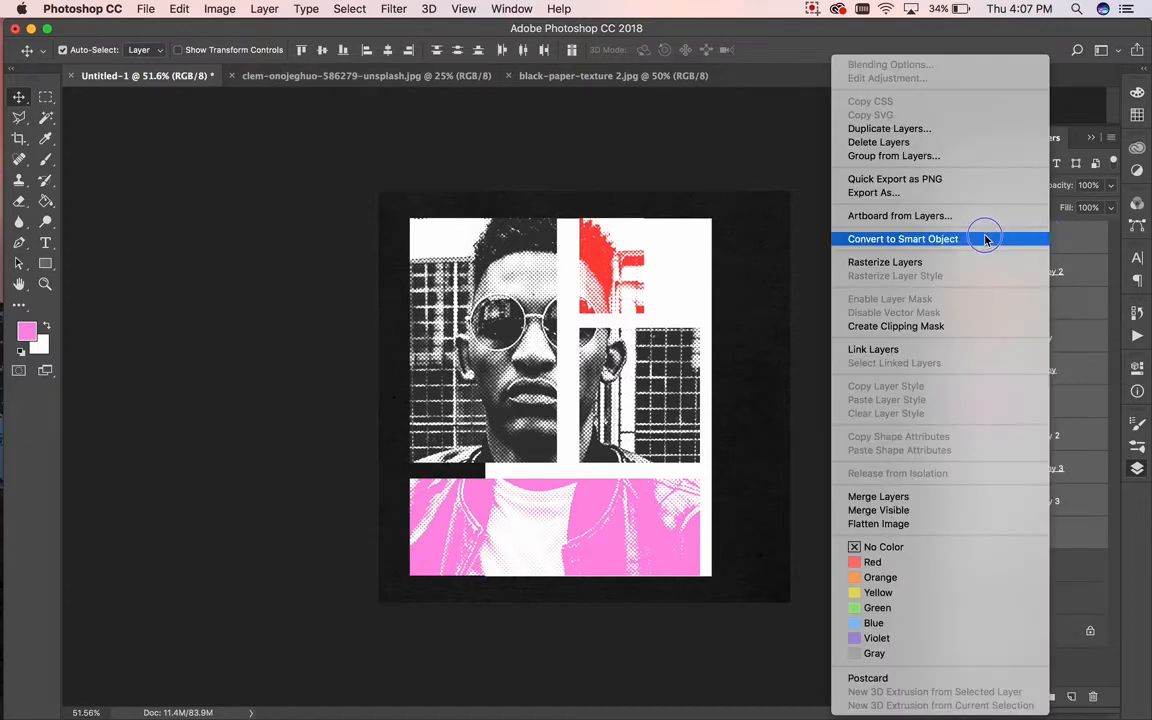
left_click(985, 239)
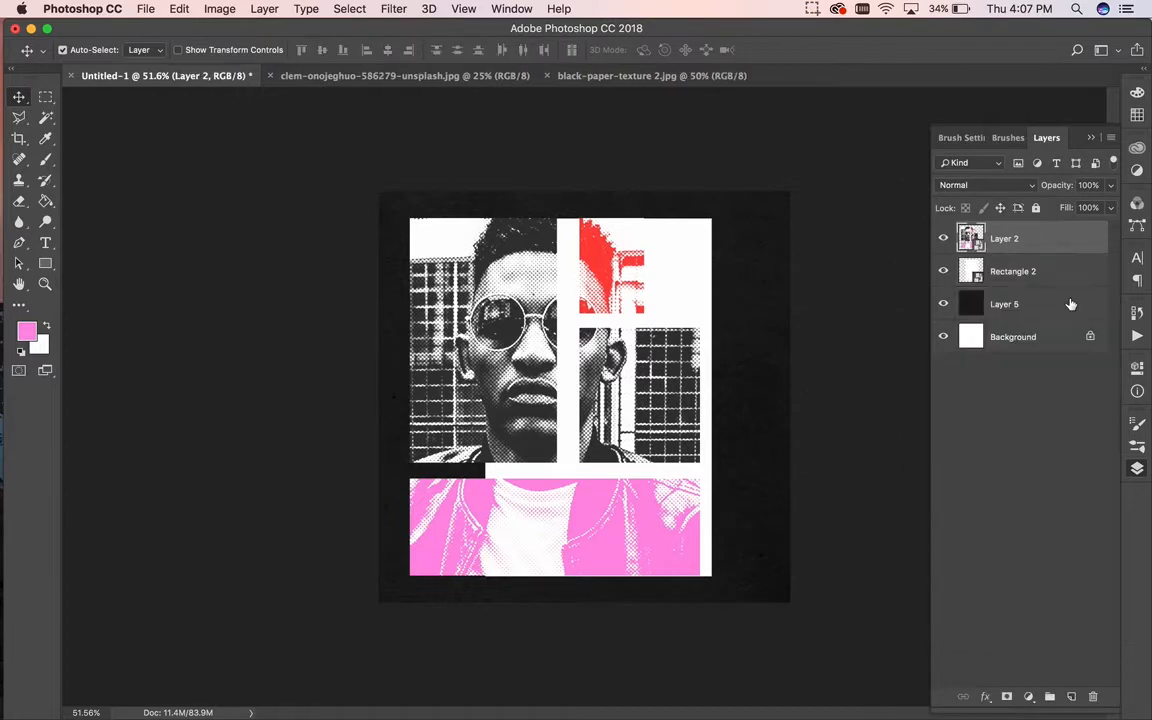
left_click_drag(470, 275, 522, 256)
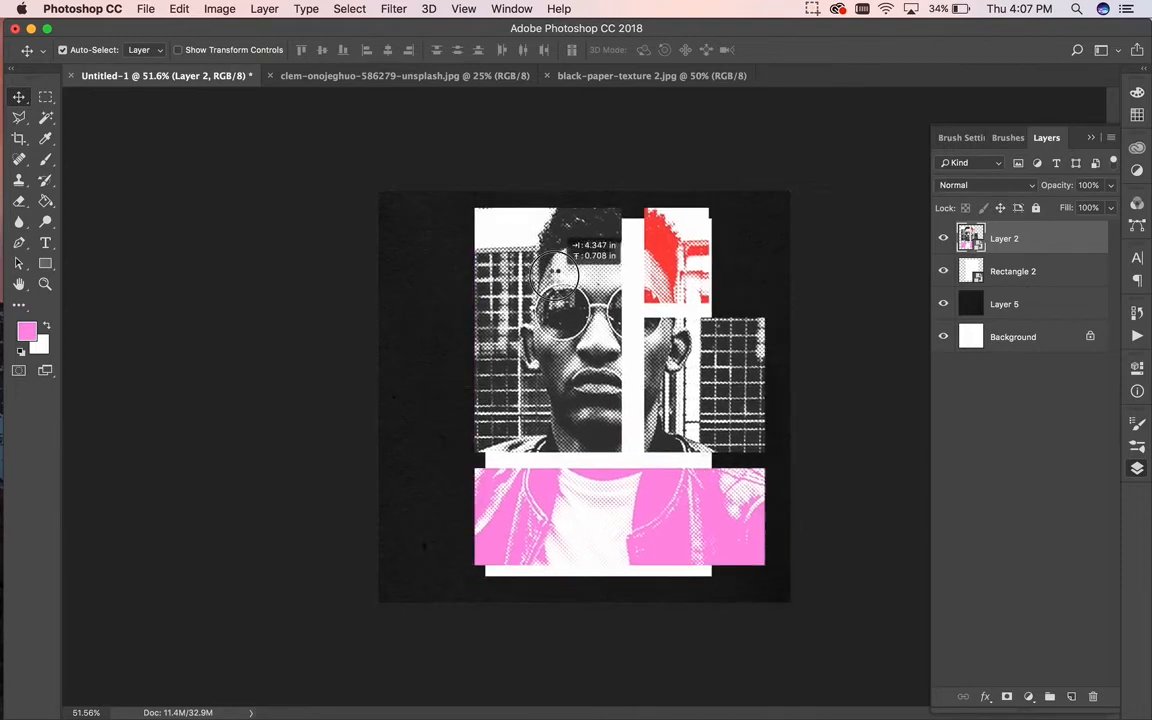
Step: Scale the photo collage down and move it up on the white page
key("super+t")
left_click_drag(848, 180, 703, 257)
left_click_drag(787, 227, 747, 239)
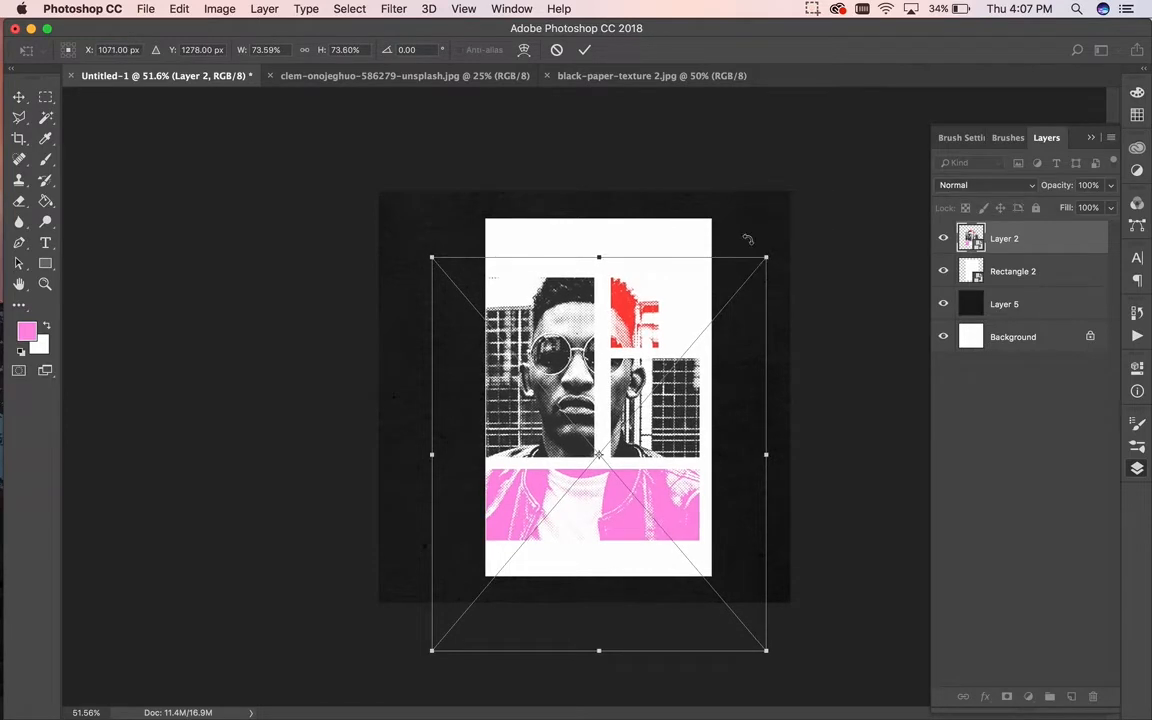
left_click_drag(432, 648, 445, 634)
left_click_drag(767, 257, 763, 261)
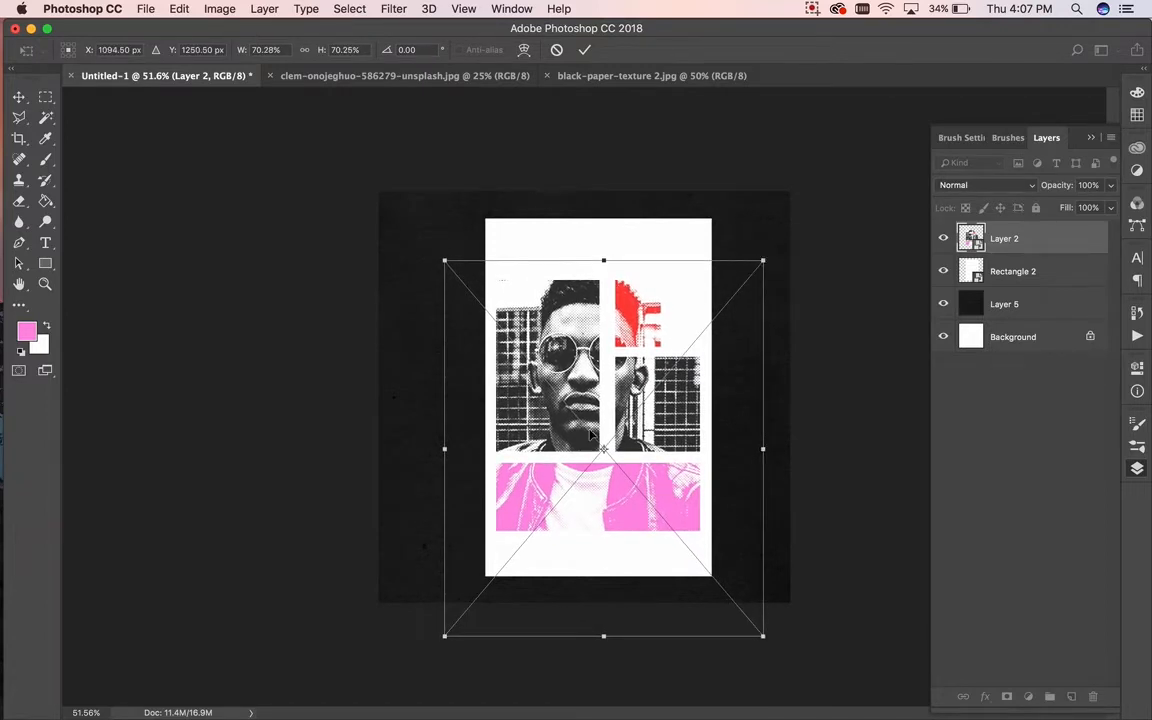
left_click_drag(445, 635, 447, 632)
key("Return")
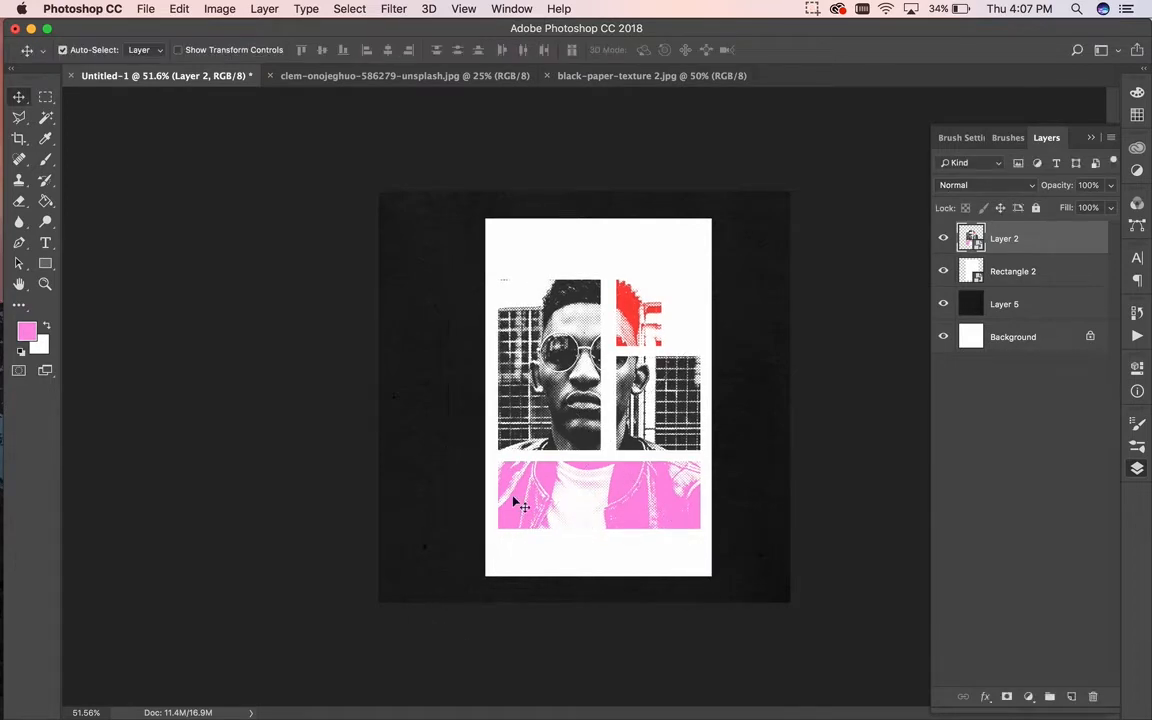
left_click_drag(572, 385, 570, 381)
left_click_drag(570, 381, 588, 307)
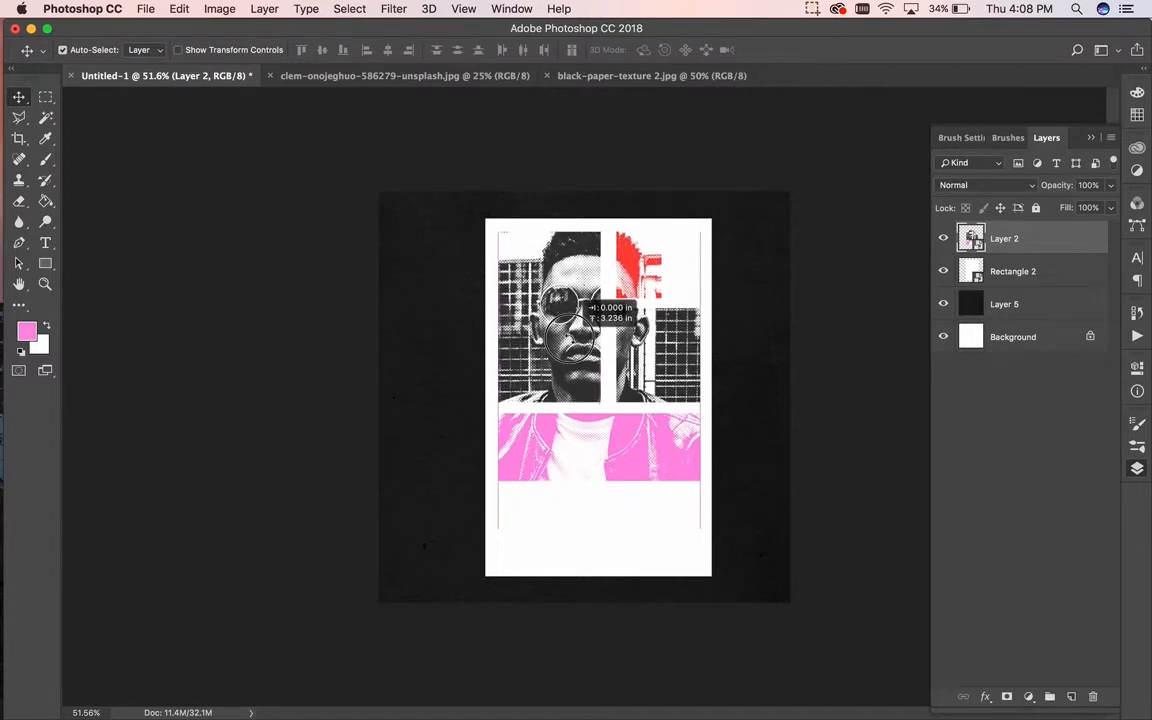
Step: Shorten the white page rectangle and centre it together with the collage on the black texture
left_click(625, 555)
key("super+t")
left_click_drag(598, 580, 599, 545)
key("Return")
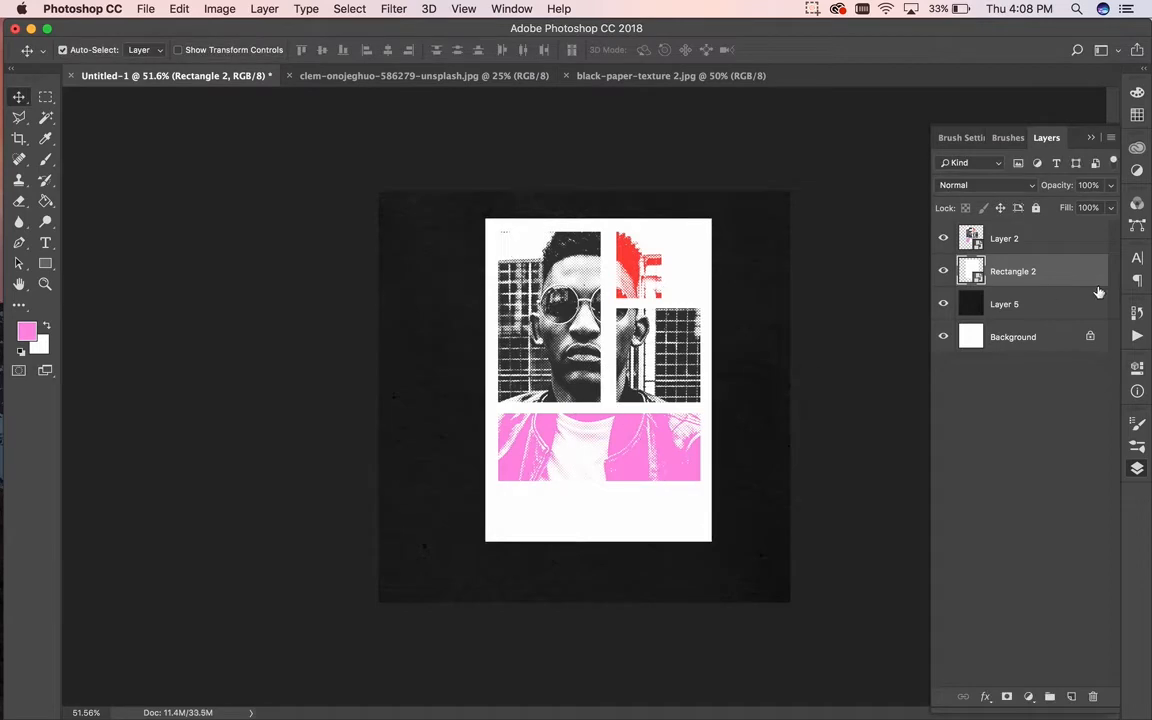
left_click(1057, 240, "shift")
left_click_drag(662, 331, 598, 365)
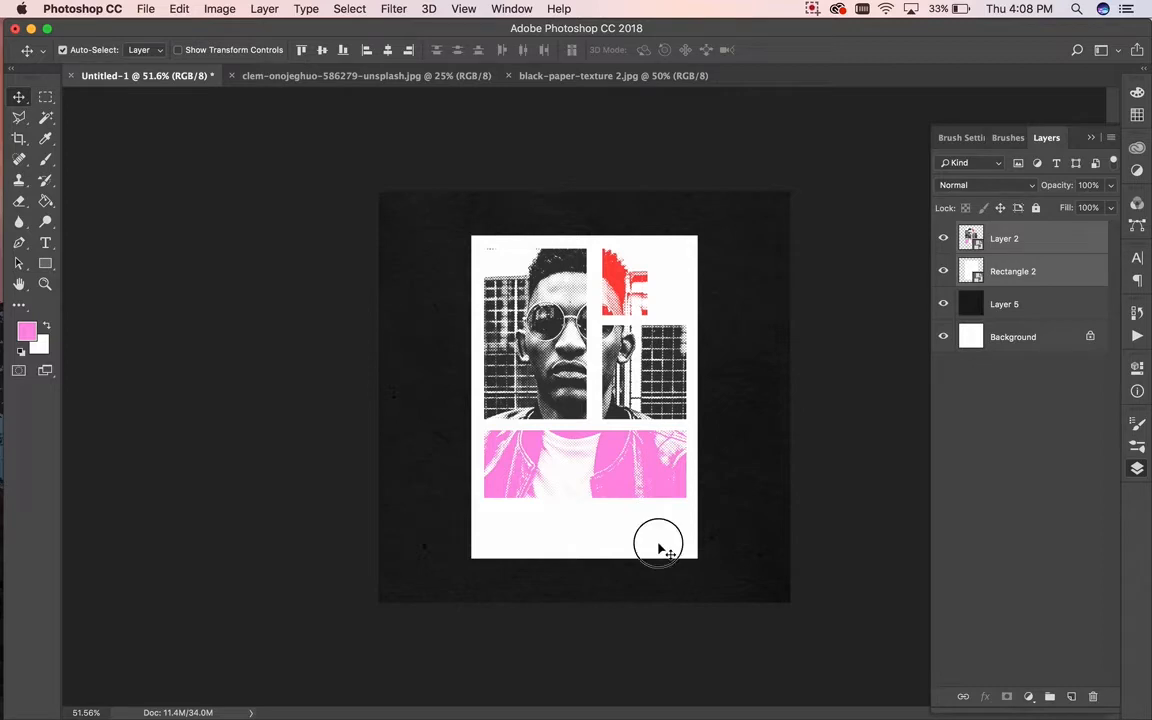
left_click(727, 455)
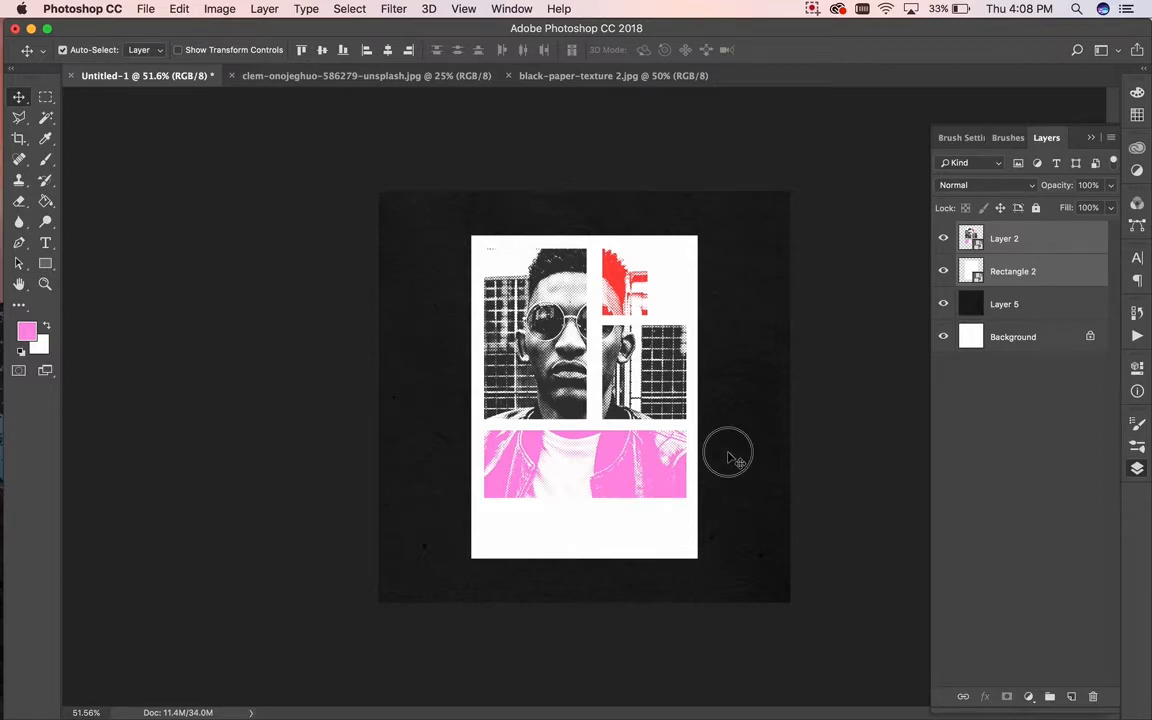
Step: Apply Levels to the paper texture with output black 9 and input white 230
left_click(219, 8)
mouse_move(245, 52)
left_click(435, 68)
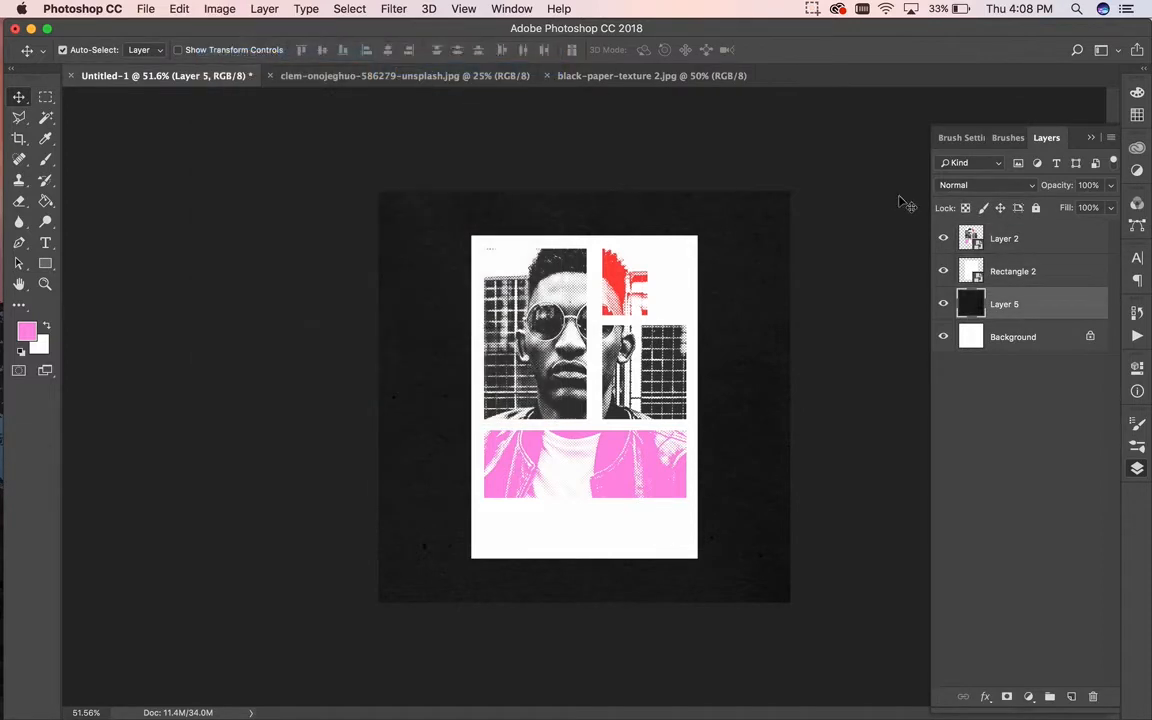
mouse_move(937, 453)
left_mouse_down()
mouse_move(946, 446)
mouse_move(930, 454)
left_mouse_up()
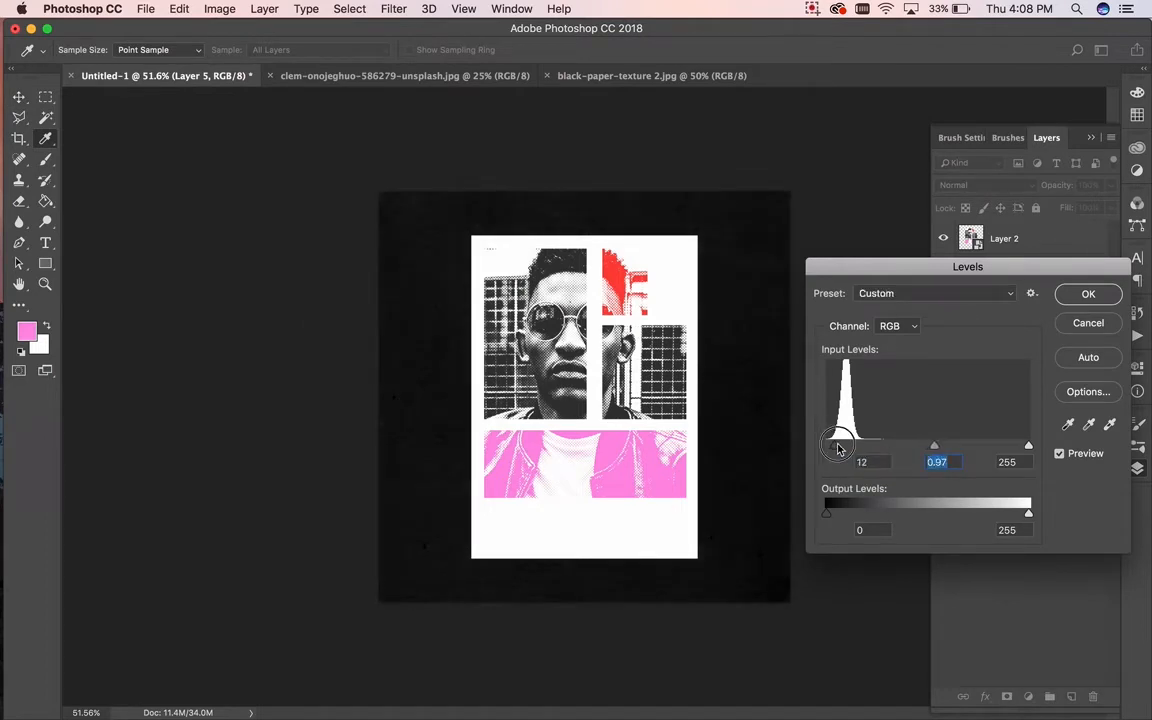
mouse_move(826, 516)
left_mouse_down()
mouse_move(854, 514)
mouse_move(835, 512)
left_mouse_up()
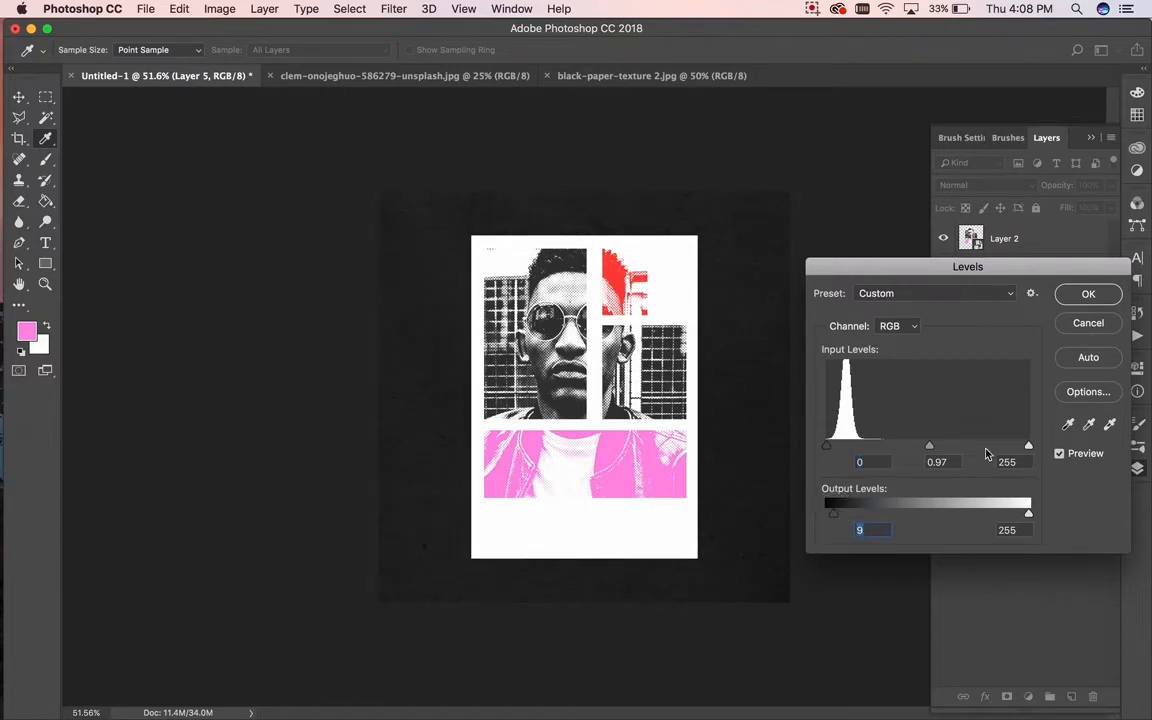
mouse_move(1028, 446)
left_mouse_down()
mouse_move(986, 447)
mouse_move(1009, 445)
left_mouse_up()
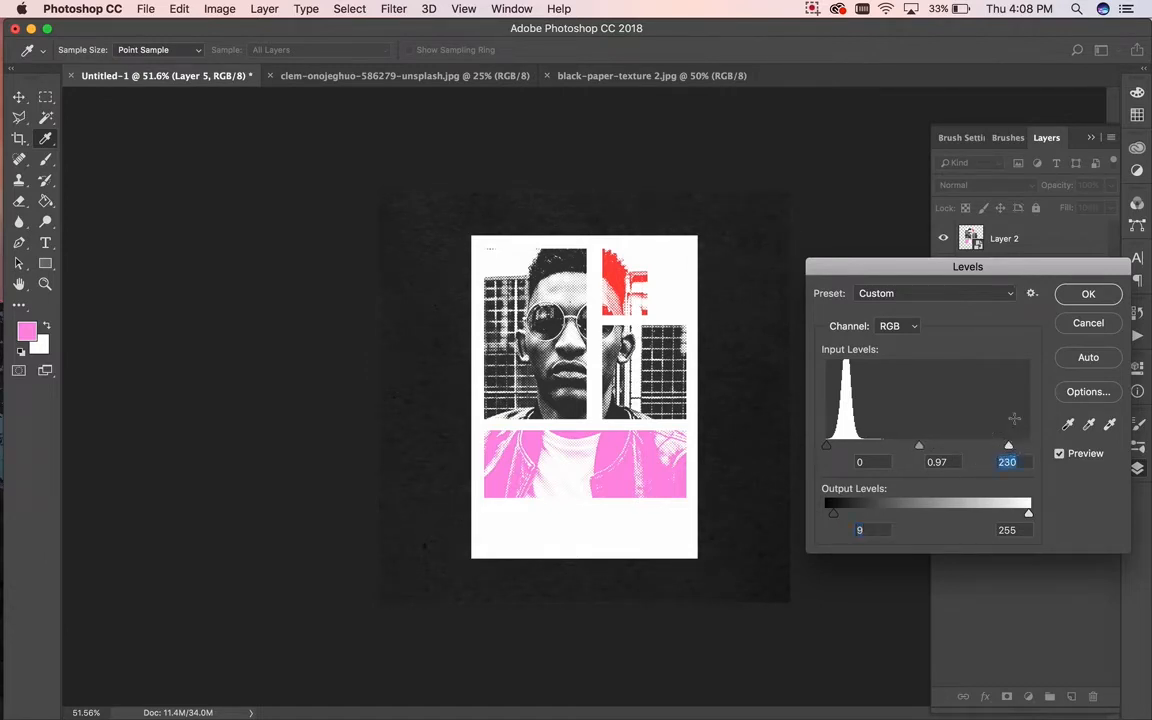
left_click(1088, 294)
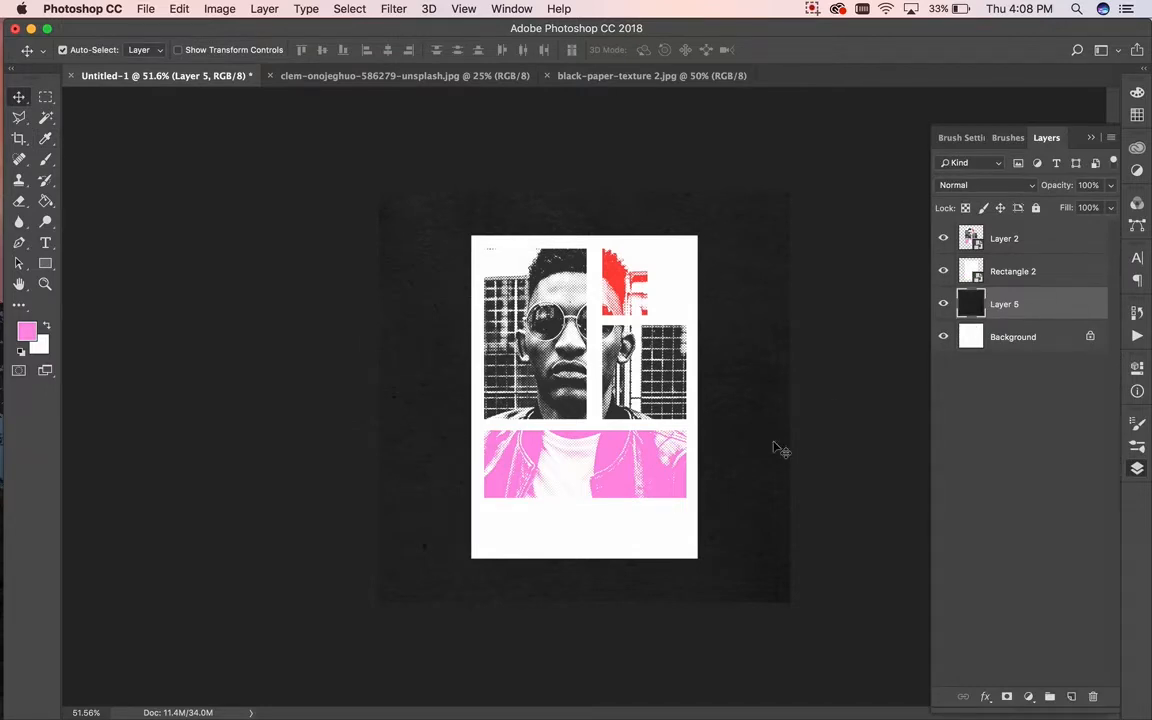
Step: Add a black Multiply drop shadow to Rectangle 2: 71% opacity, 10 px distance, 57 px size
double_click(1054, 272)
left_click_drag(489, 284, 886, 187)
left_click(852, 488)
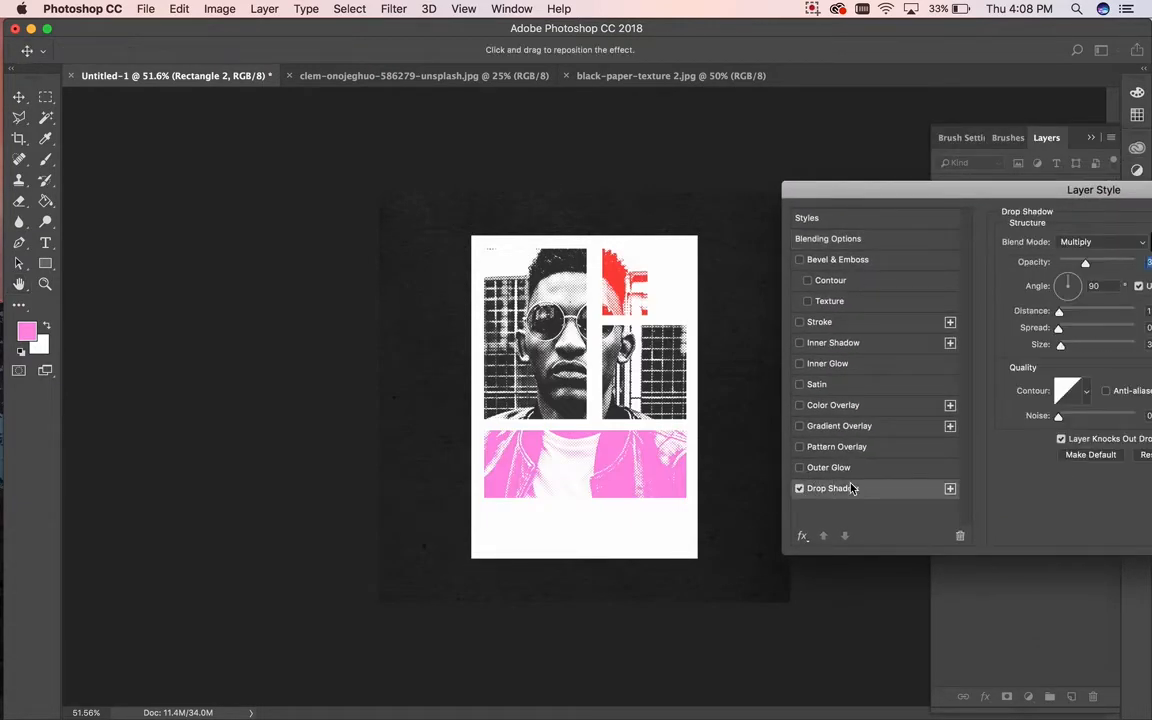
left_click_drag(1016, 188, 924, 199)
left_click(1067, 253)
left_click(967, 406)
left_click_drag(995, 274, 1022, 275)
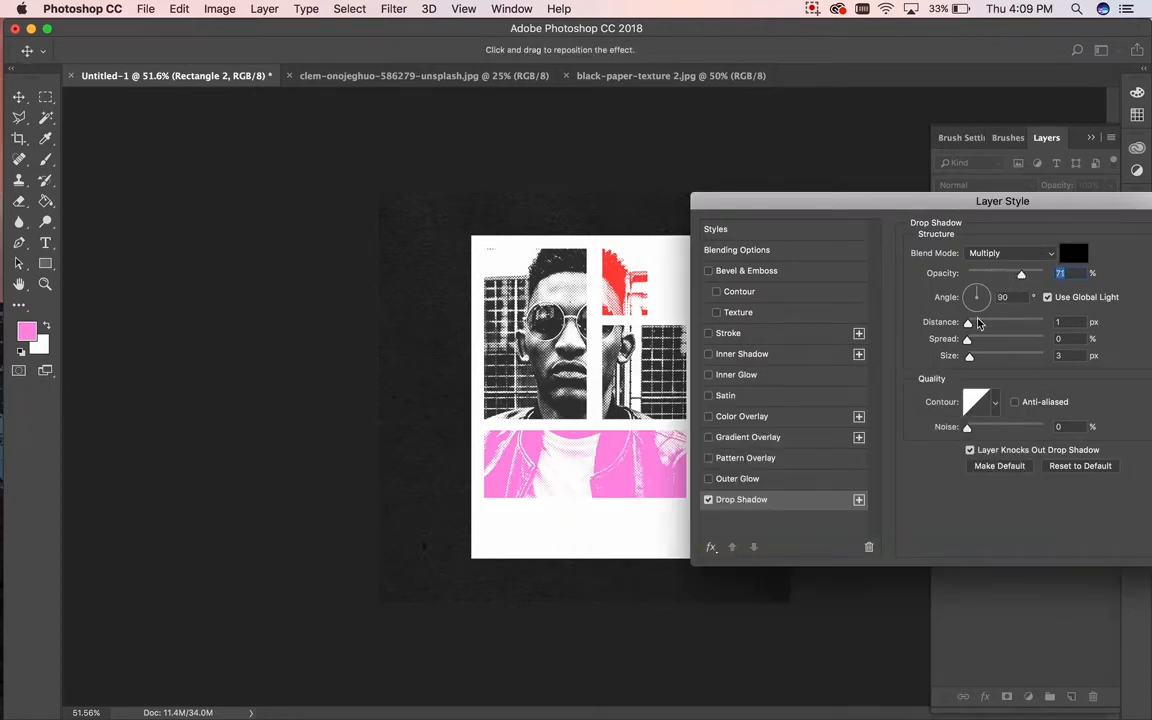
left_click_drag(968, 323, 988, 357)
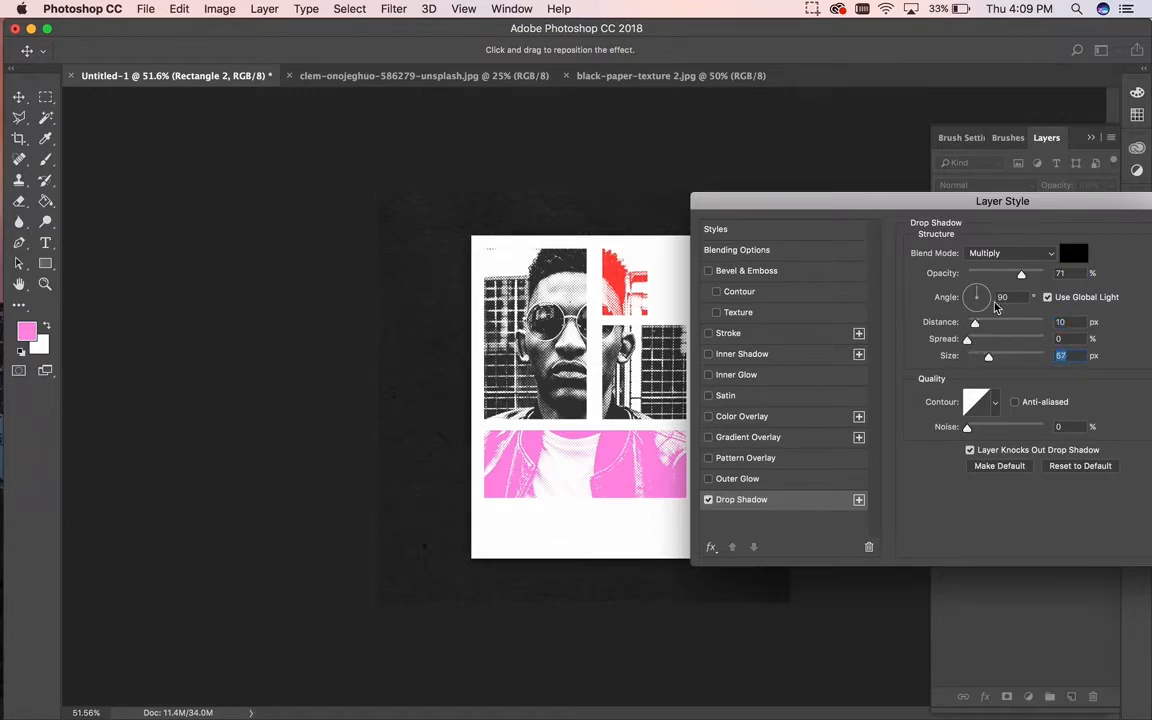
left_click_drag(993, 206, 1035, 155)
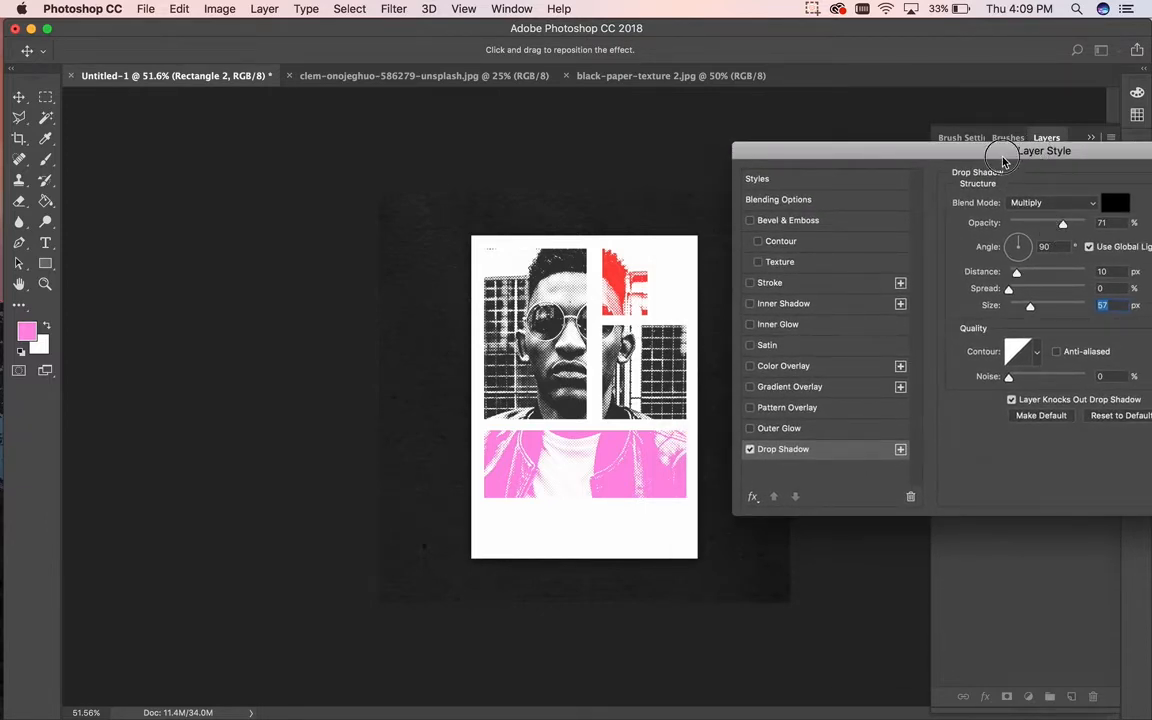
left_click_drag(1003, 163, 806, 238)
key("Return")
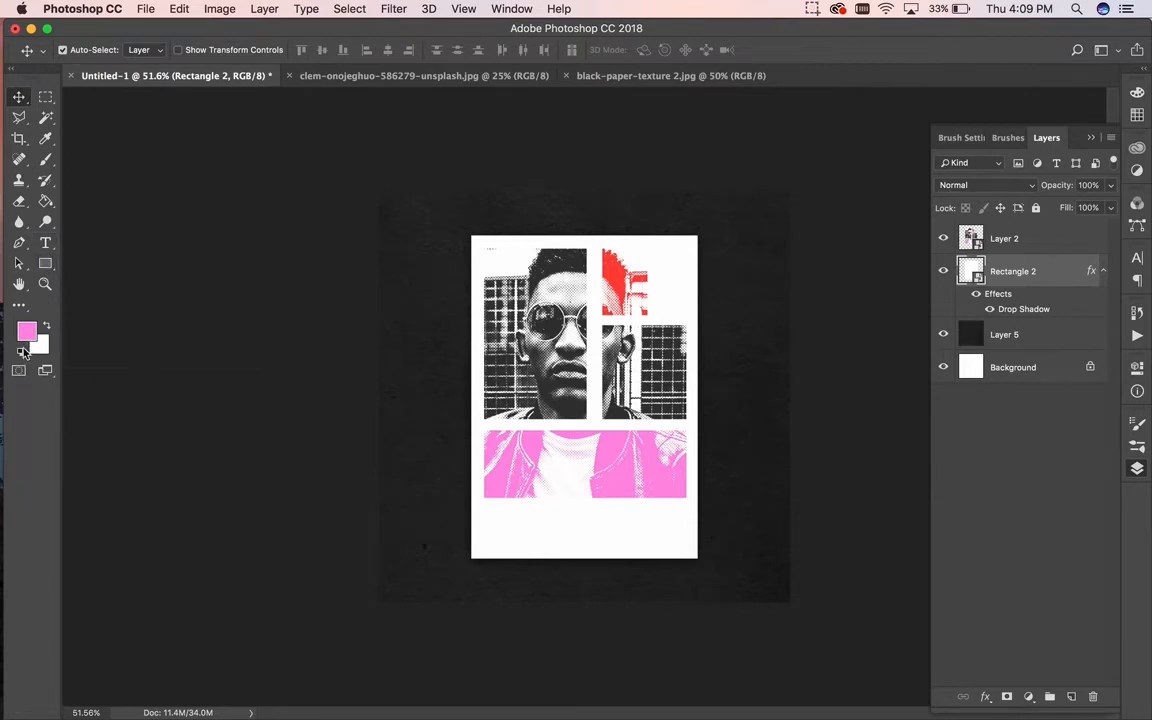
Step: Sample near-black from the photo and type the MADE IN HIS IMAGE headline at 72 pt below the pink block
left_click(46, 141)
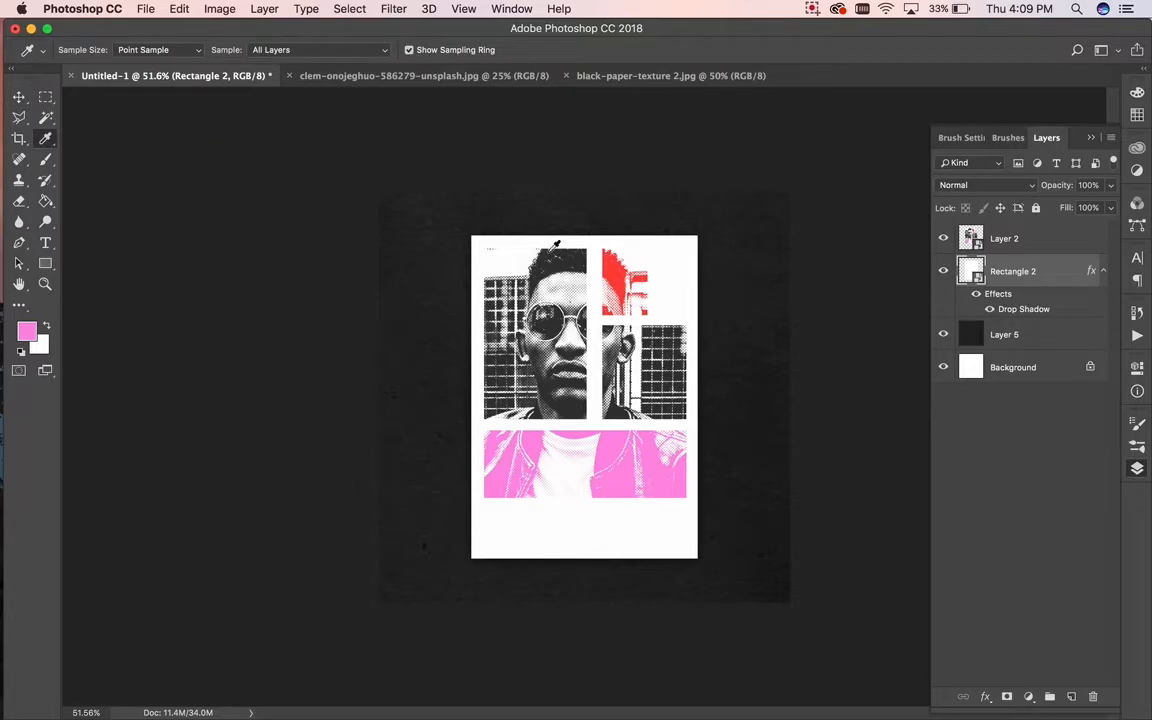
left_click(506, 240)
left_click(45, 242)
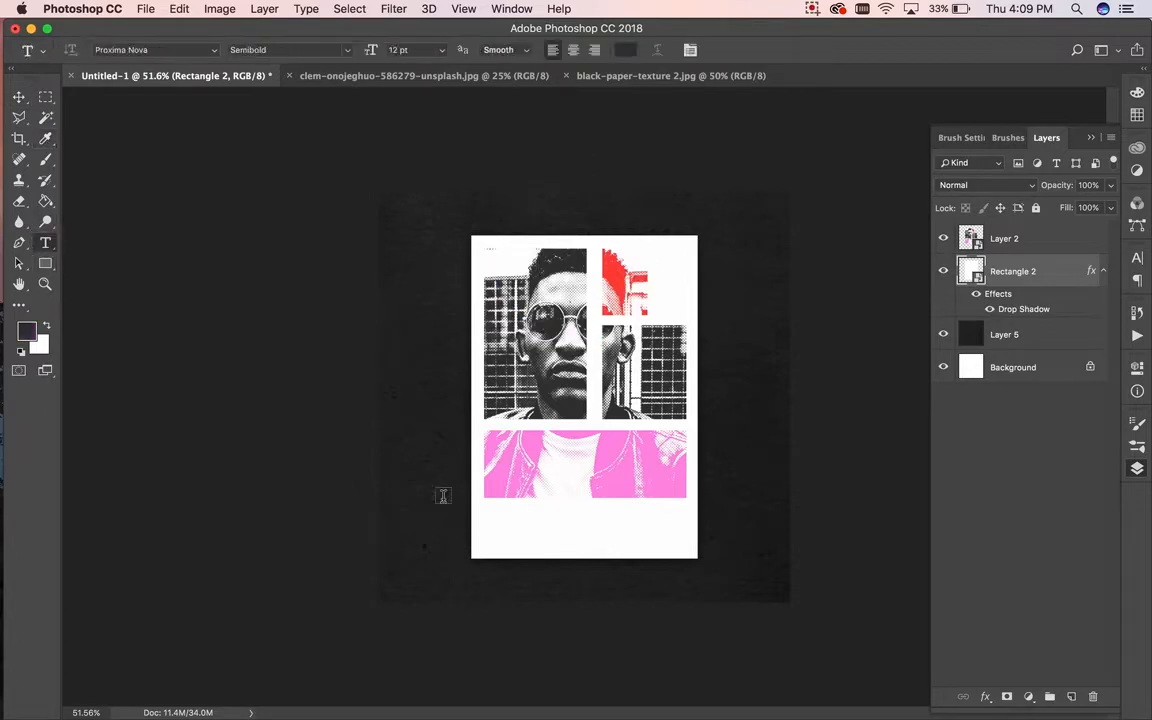
left_click(500, 524)
left_click(441, 49)
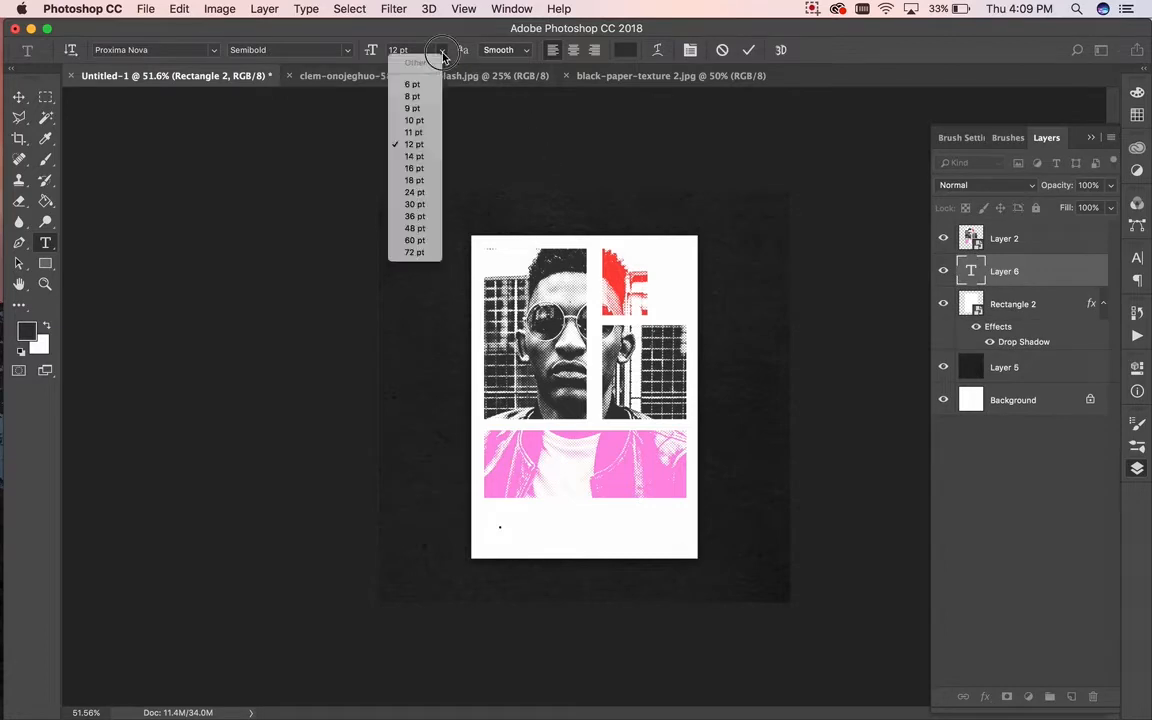
left_click(380, 230)
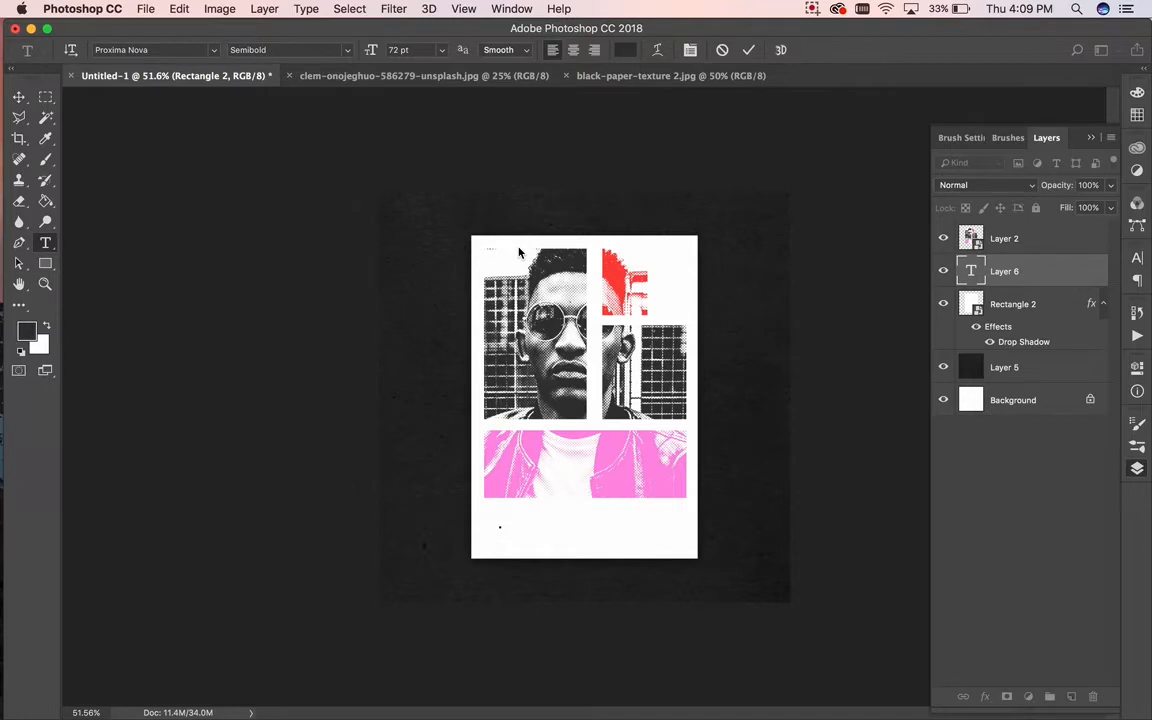
type("ADE IN HIS IM")
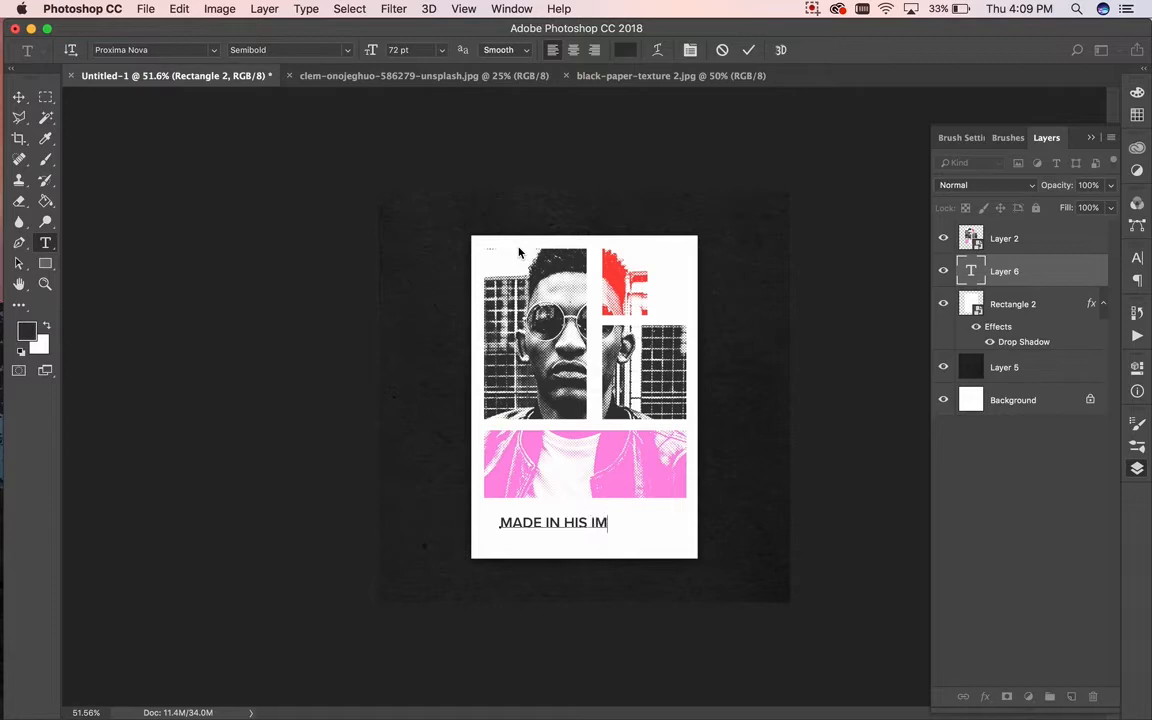
type("AGE")
Step: Set the headline font to NF Ultra
left_click_drag(497, 522, 546, 522)
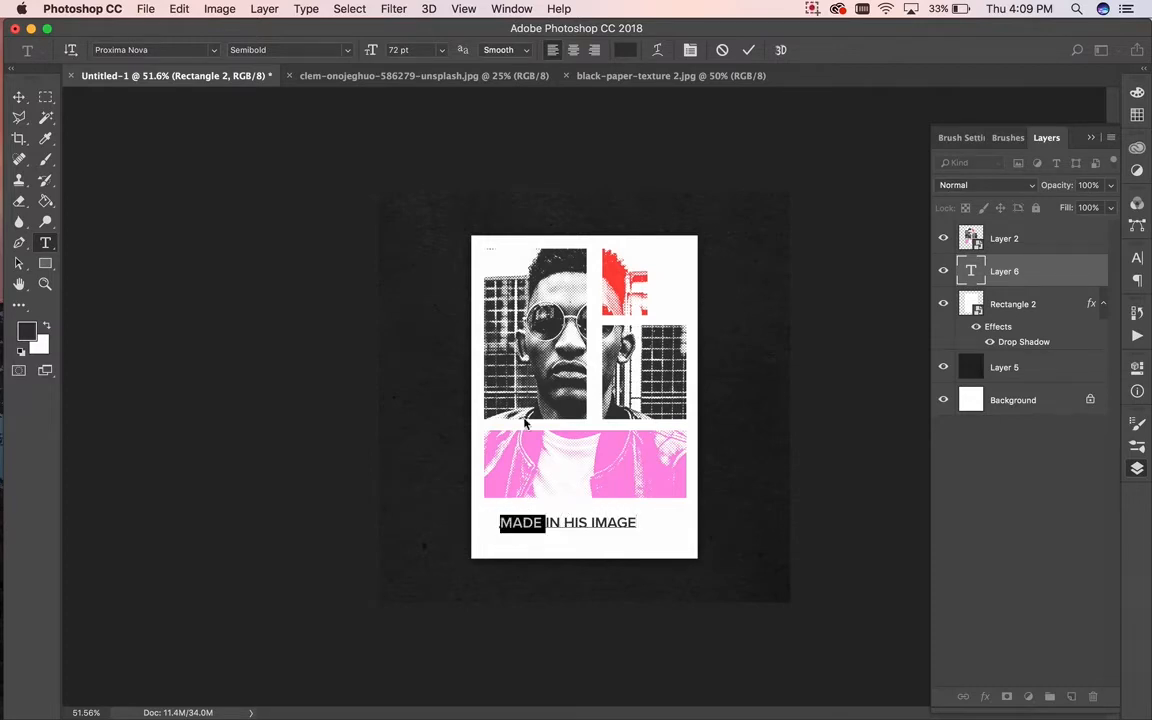
left_click_drag(638, 523, 489, 523)
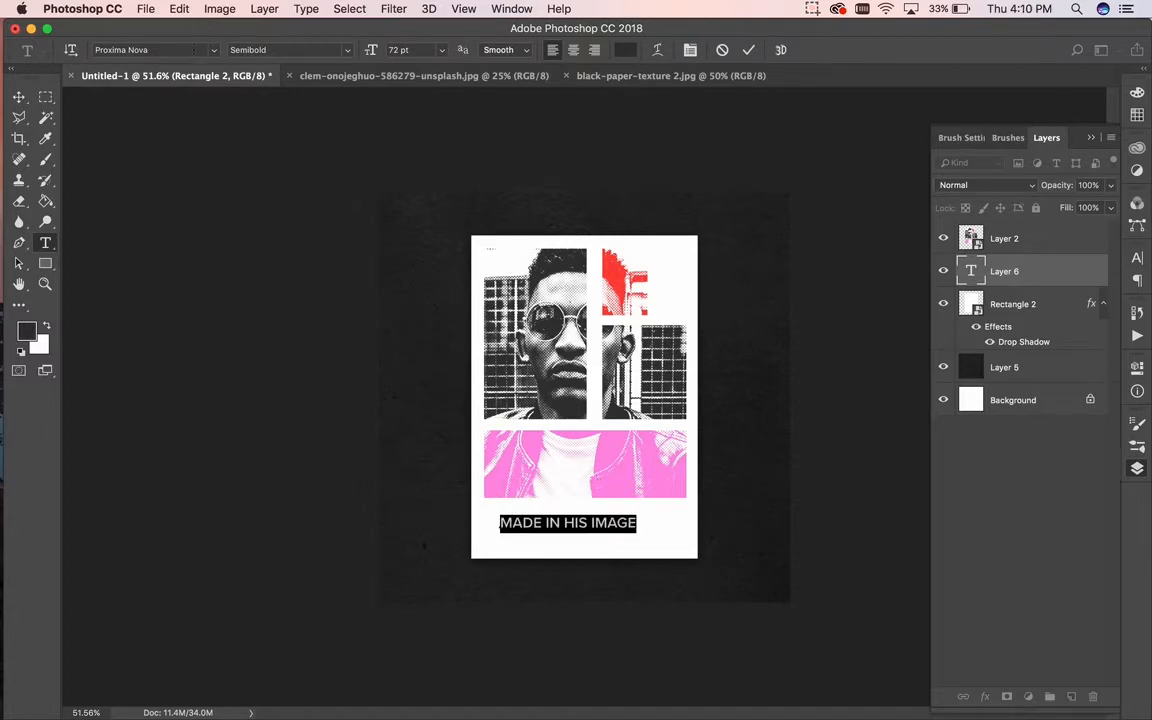
left_click(185, 50)
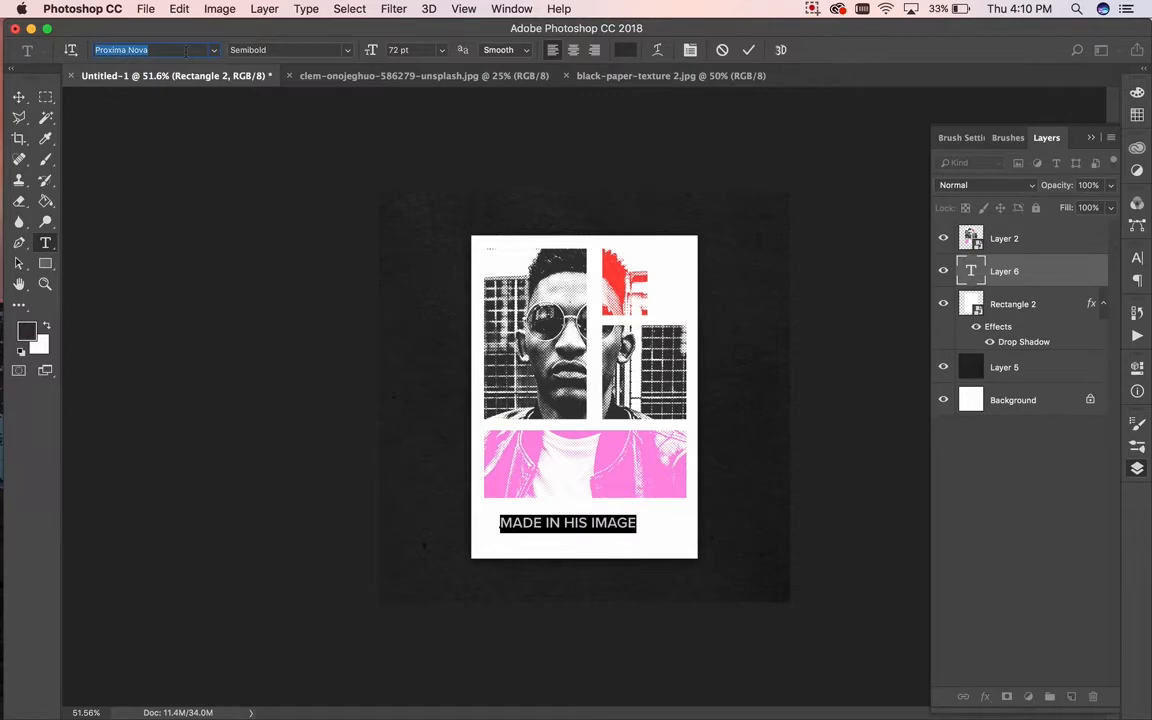
type("nf")
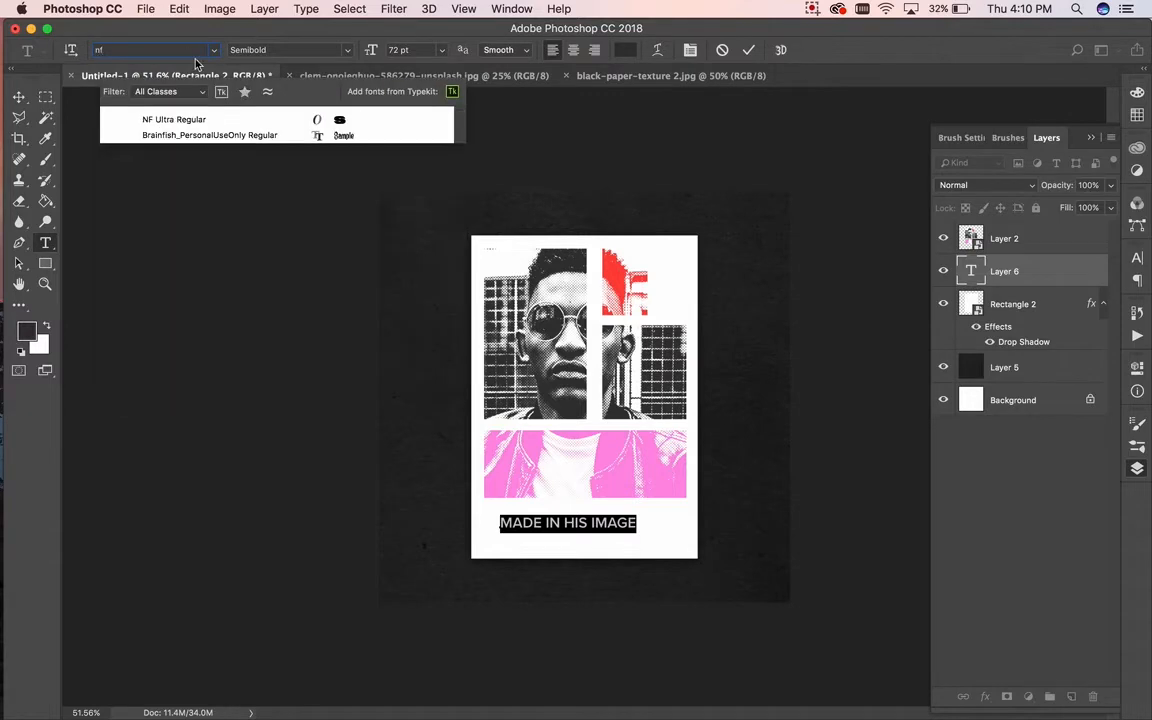
left_click(176, 120)
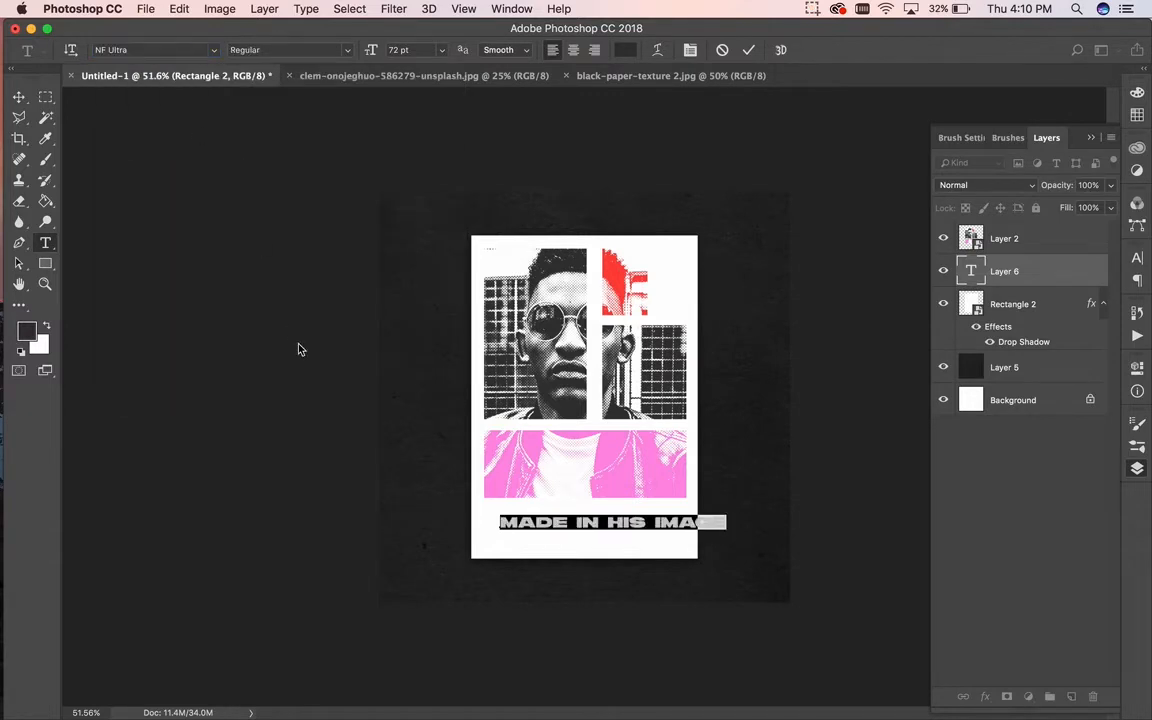
Step: Break the headline after IN into two lines with 64 pt leading
left_click(610, 515)
key("Return")
left_click_drag(583, 518, 473, 488)
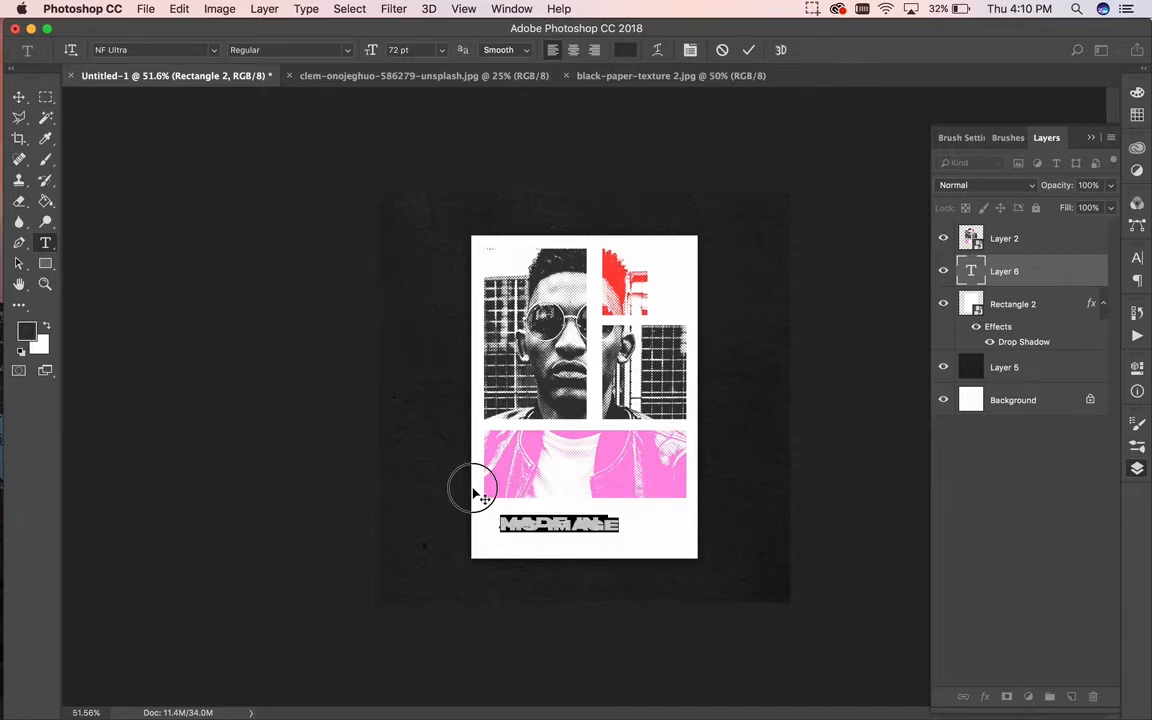
left_click(1137, 260)
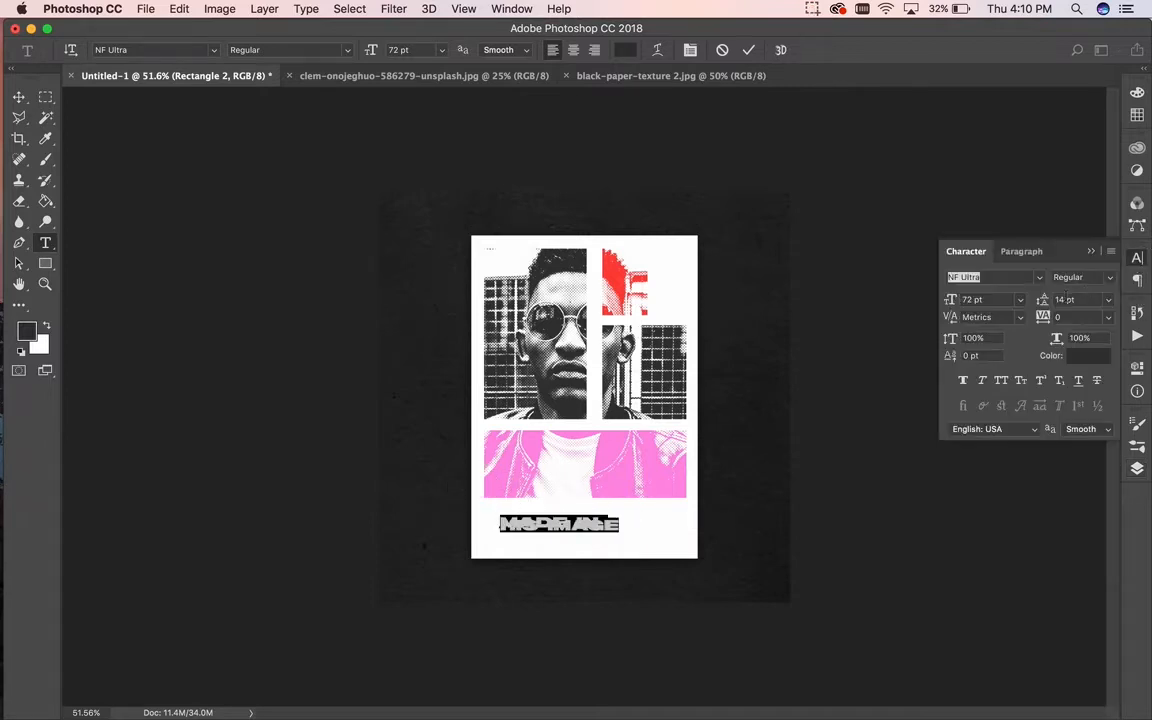
left_click(1066, 299)
key("shift+Up")
key("shift+Up")
key("shift+Up")
key("shift+Up")
key("shift+Up")
key("shift+Down")
key("shift+Up")
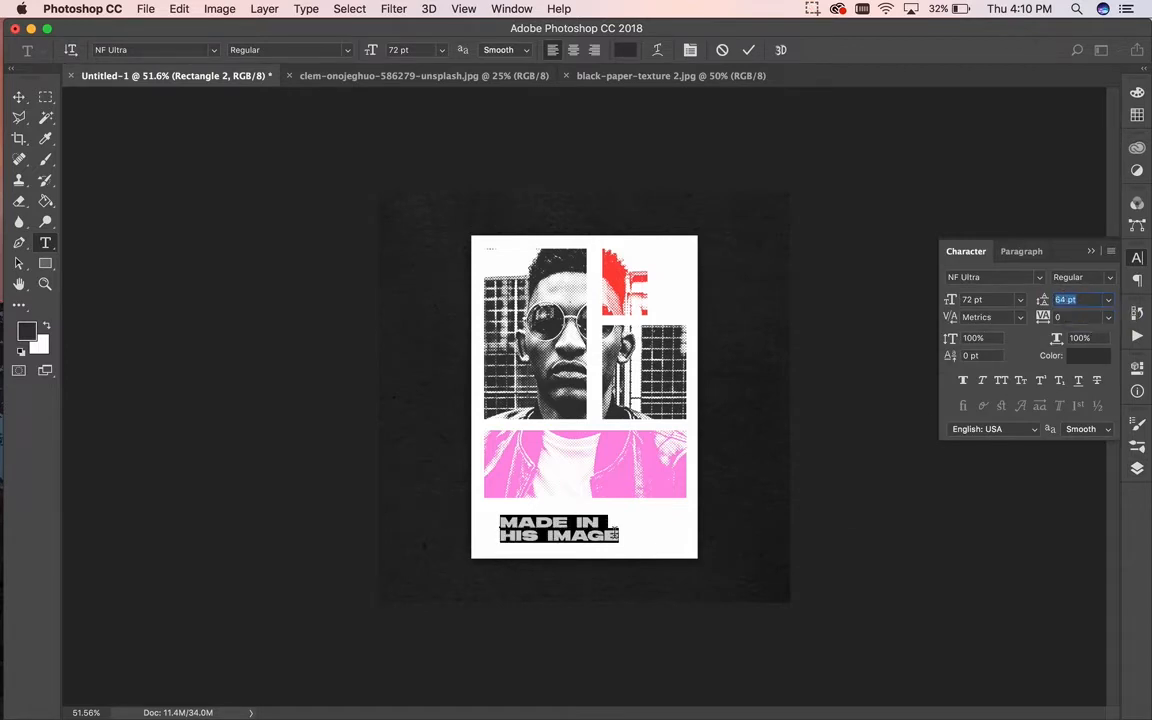
left_click(619, 533)
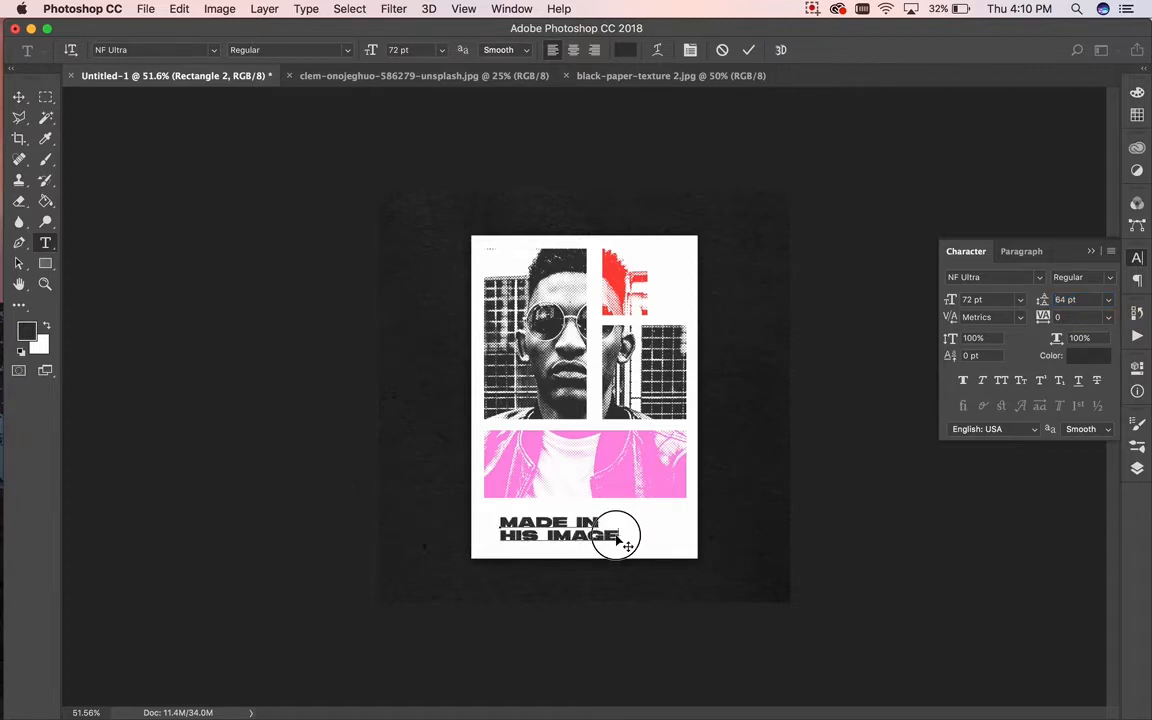
left_click(19, 97)
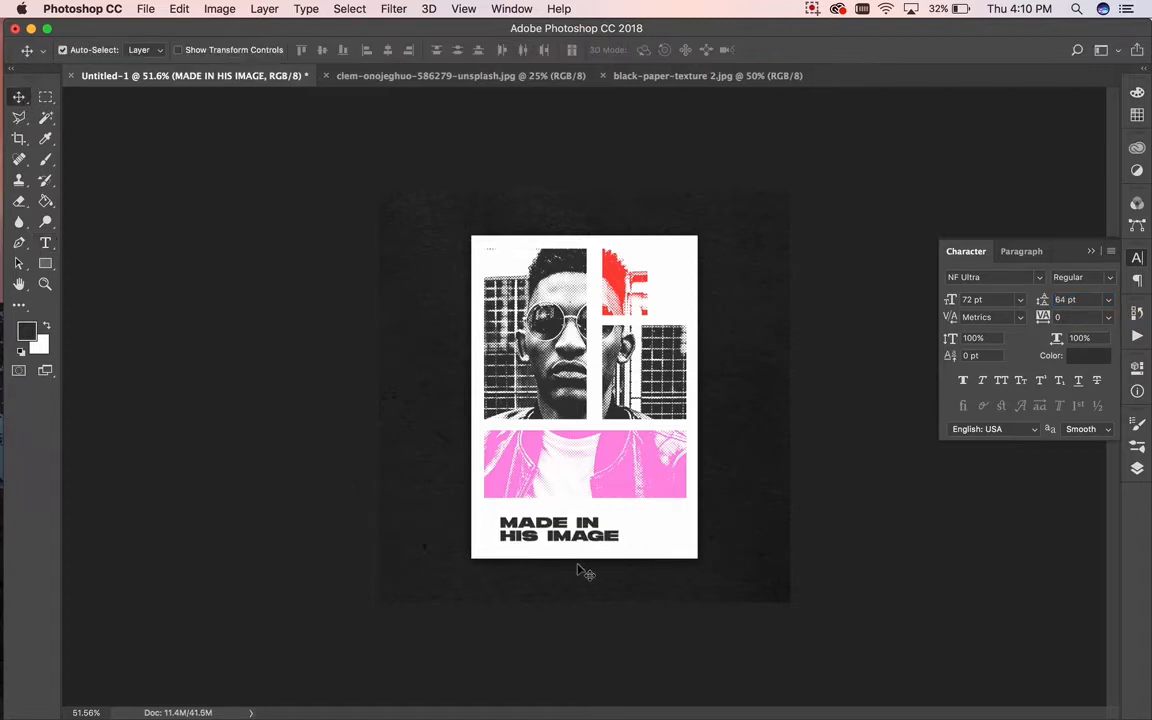
Step: Scale the headline up about 144% to roughly 122 pt across the poster's bottom
left_click_drag(594, 537, 532, 522)
key("ctrl+t")
left_click_drag(606, 536, 689, 556)
key("Return")
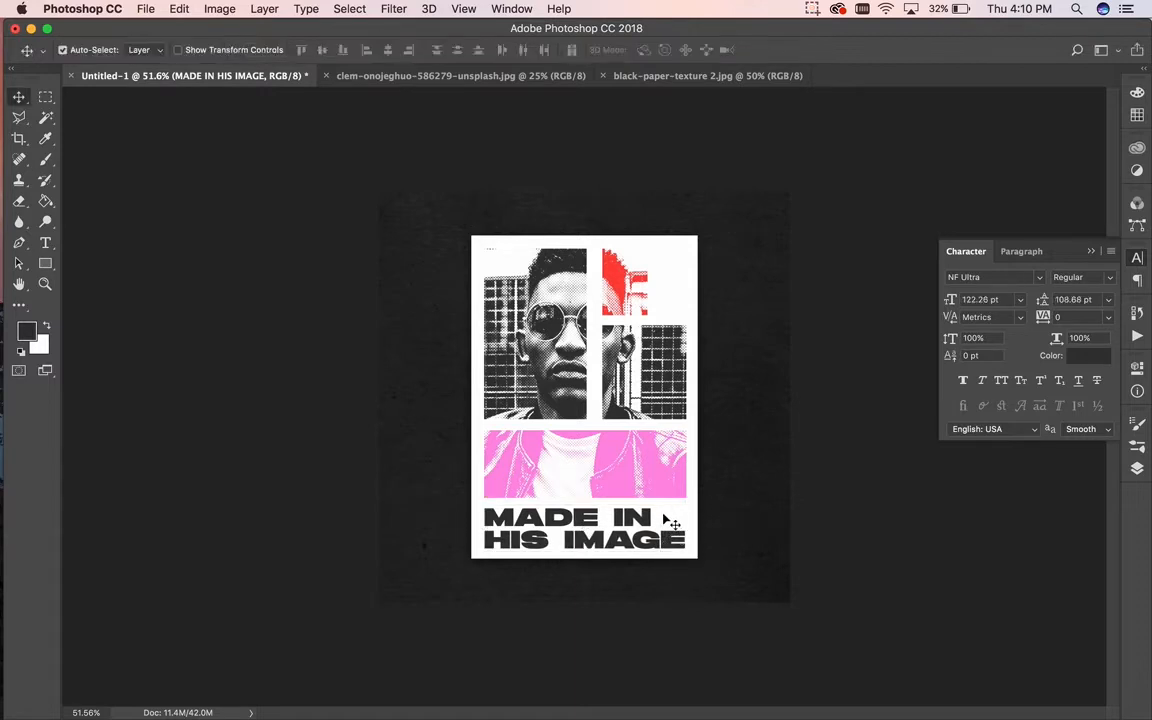
key("Up")
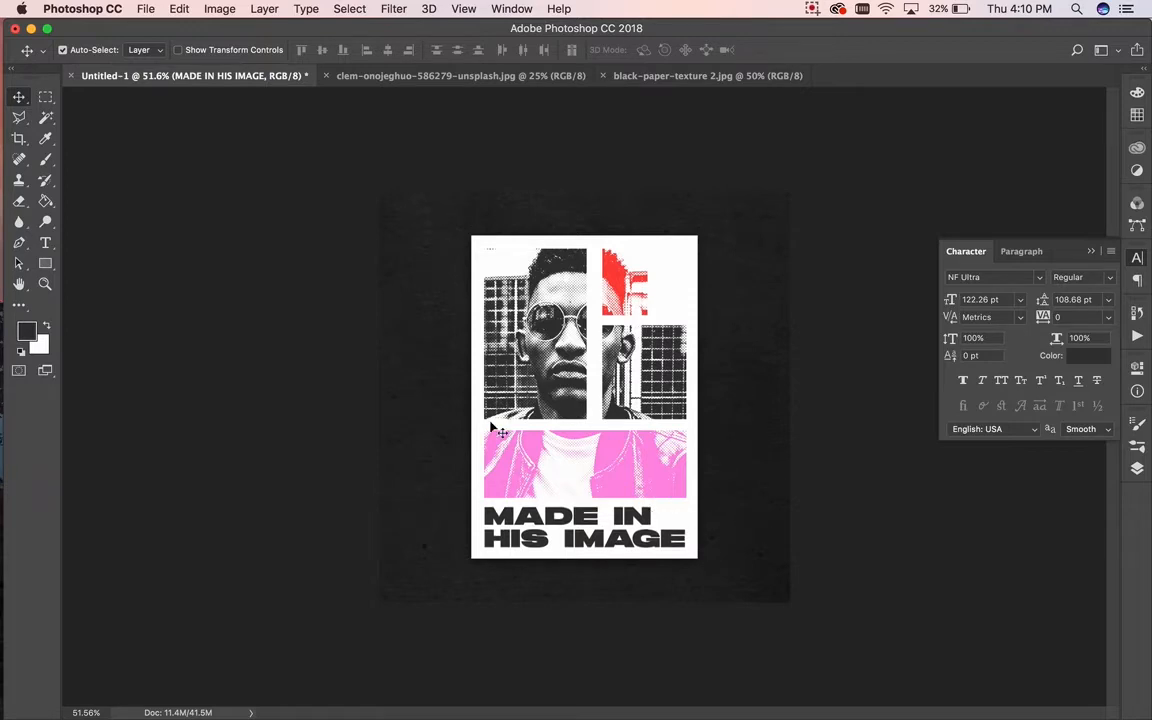
Step: Tighten the word gaps, setting tracking -140 after MADE and reducing the gap before IMAGE
left_click(45, 244)
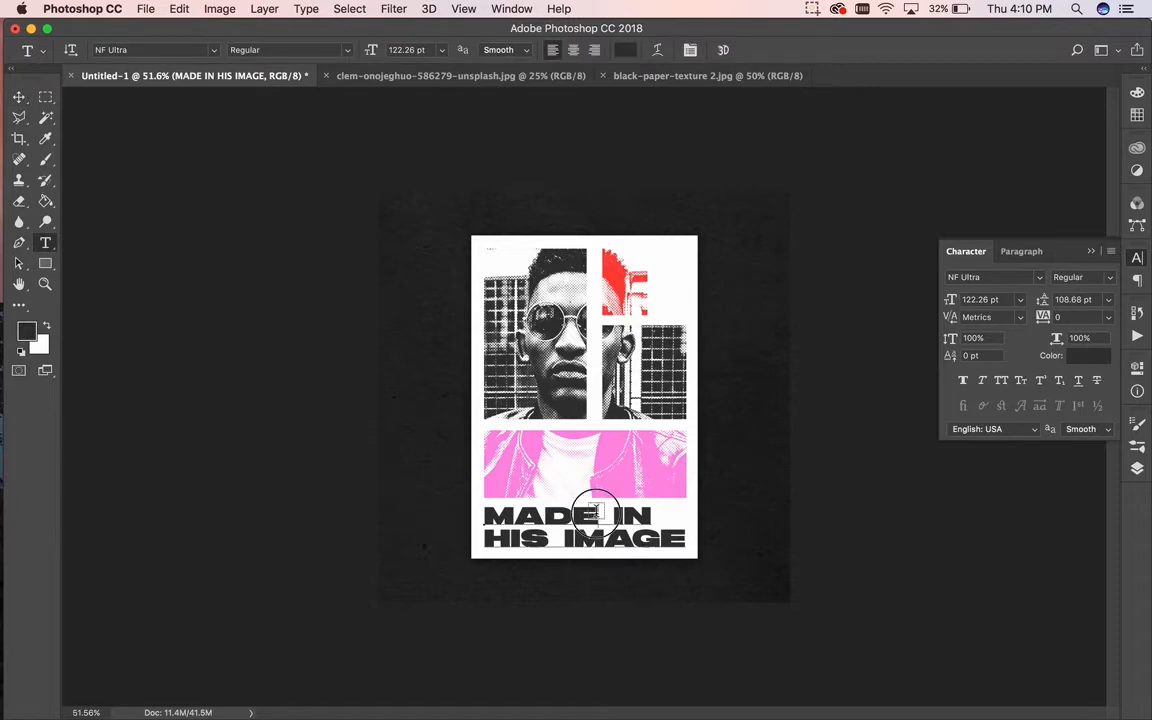
left_click_drag(596, 514, 577, 515)
left_click(1068, 320)
key("shift+Down")
key("shift+Down")
key("shift+Down")
key("shift+Down")
key("shift+Down")
key("shift+Down")
key("shift+Down")
key("shift+Down")
key("shift+Down")
key("shift+Down")
key("shift+Down")
key("shift+Down")
key("shift+Down")
key("shift+Down")
key("shift+Down")
key("shift+Down")
key("shift+Down")
key("shift+Down")
key("shift+Down")
key("shift+Down")
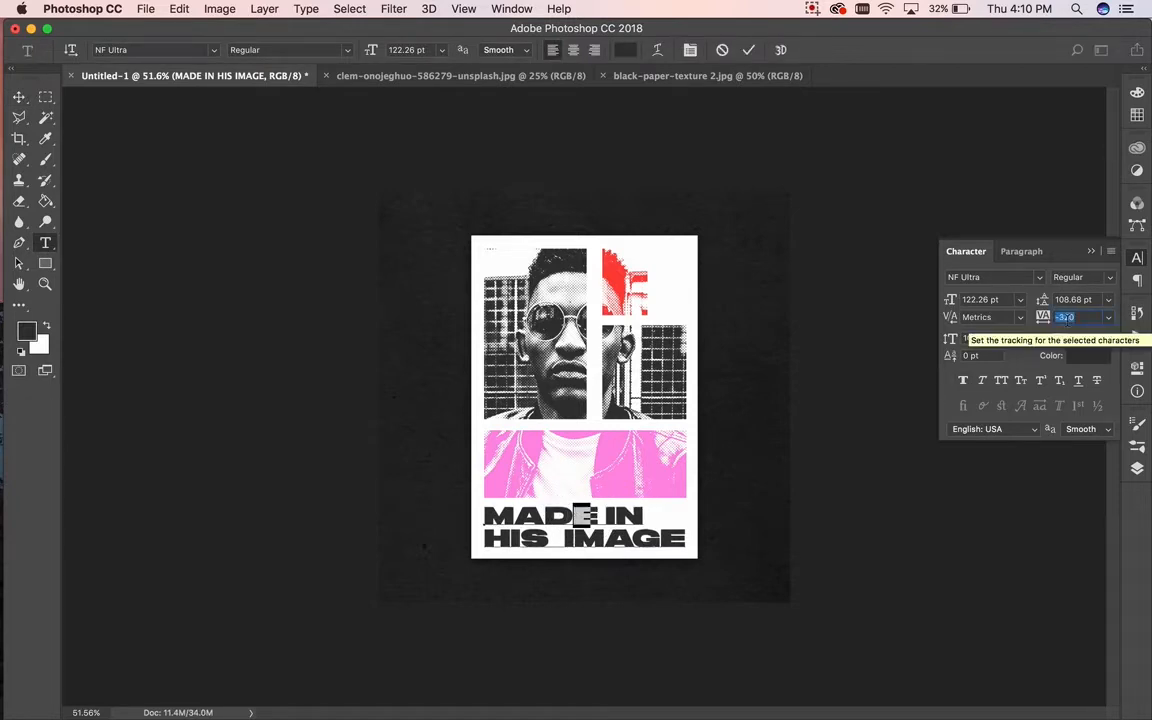
key("shift+Up")
key("shift+Up")
key("Down")
key("Down")
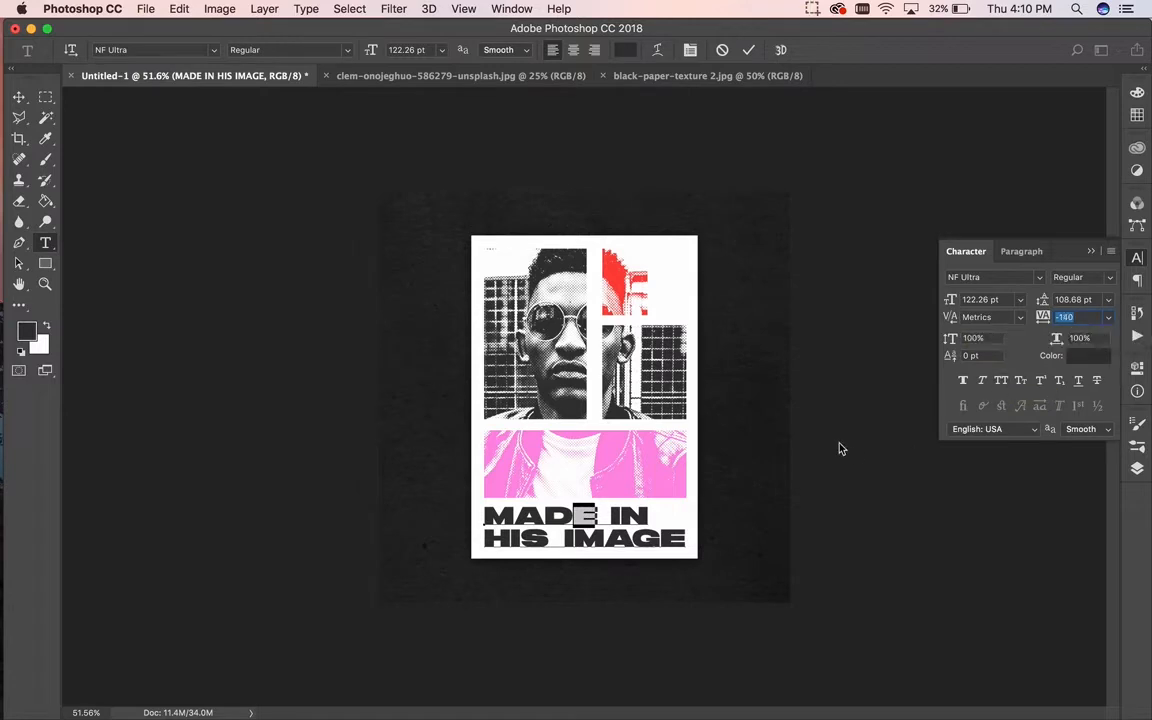
left_click_drag(547, 541, 535, 542)
left_click(578, 545)
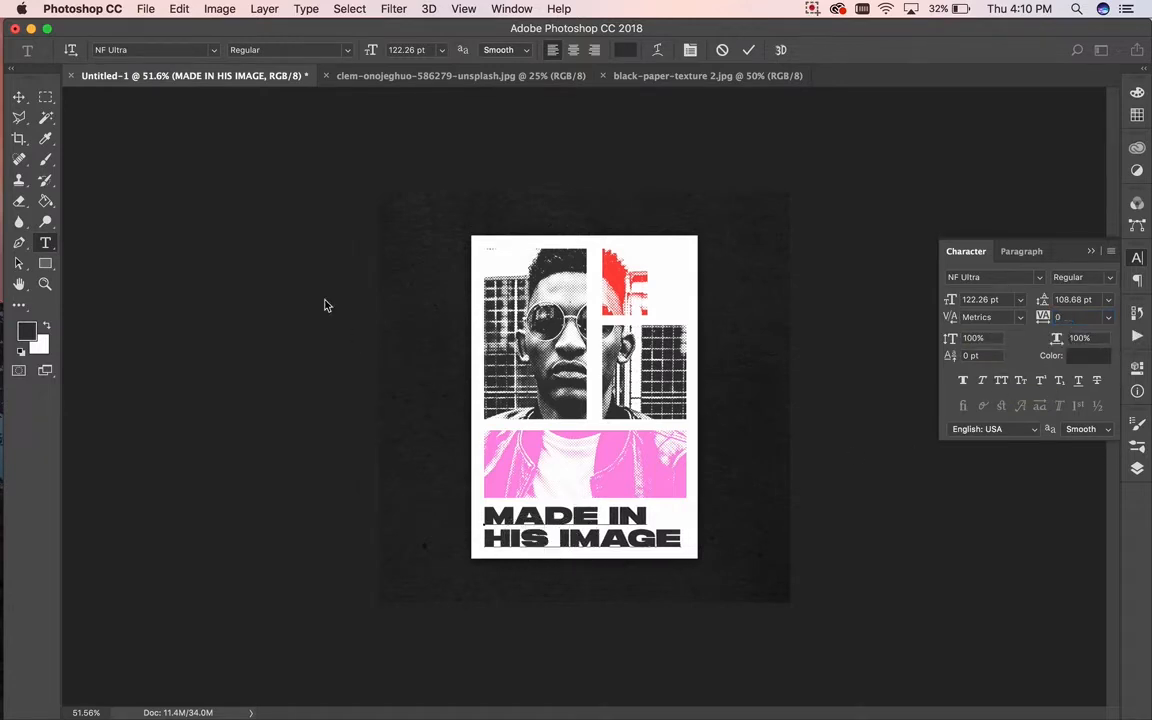
left_click(19, 97)
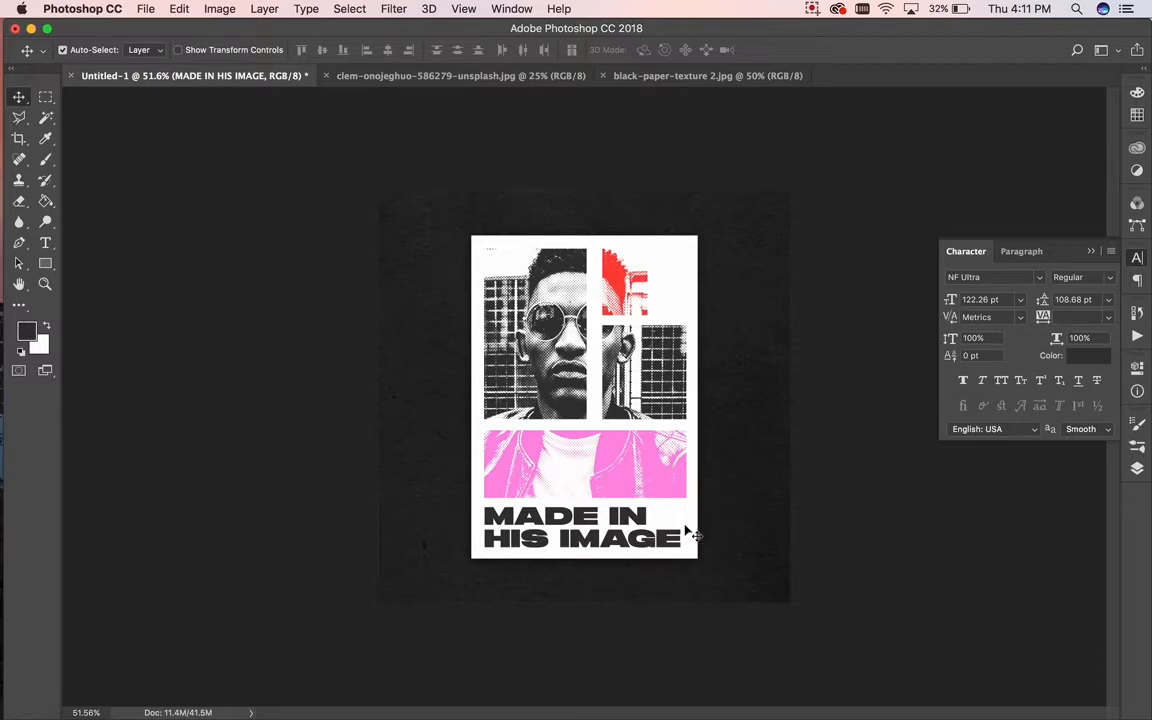
Step: Widen the headline slightly to reach the poster's right edge
key("super+t")
left_click_drag(688, 536, 694, 534)
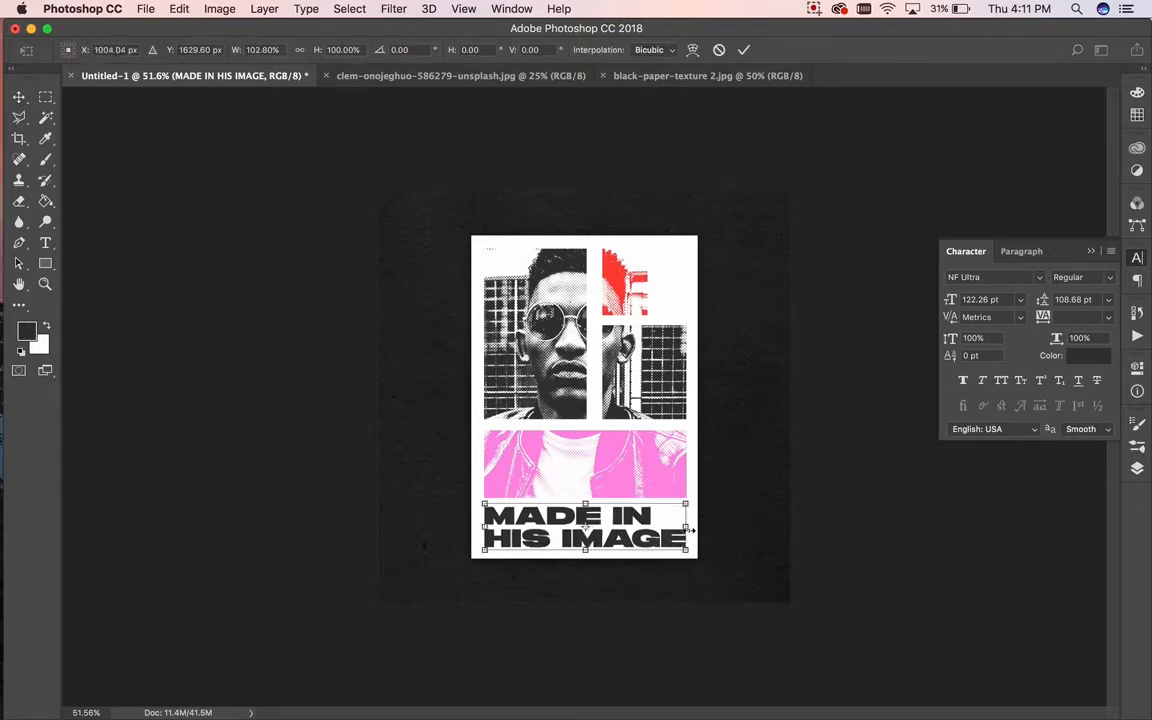
key("Return")
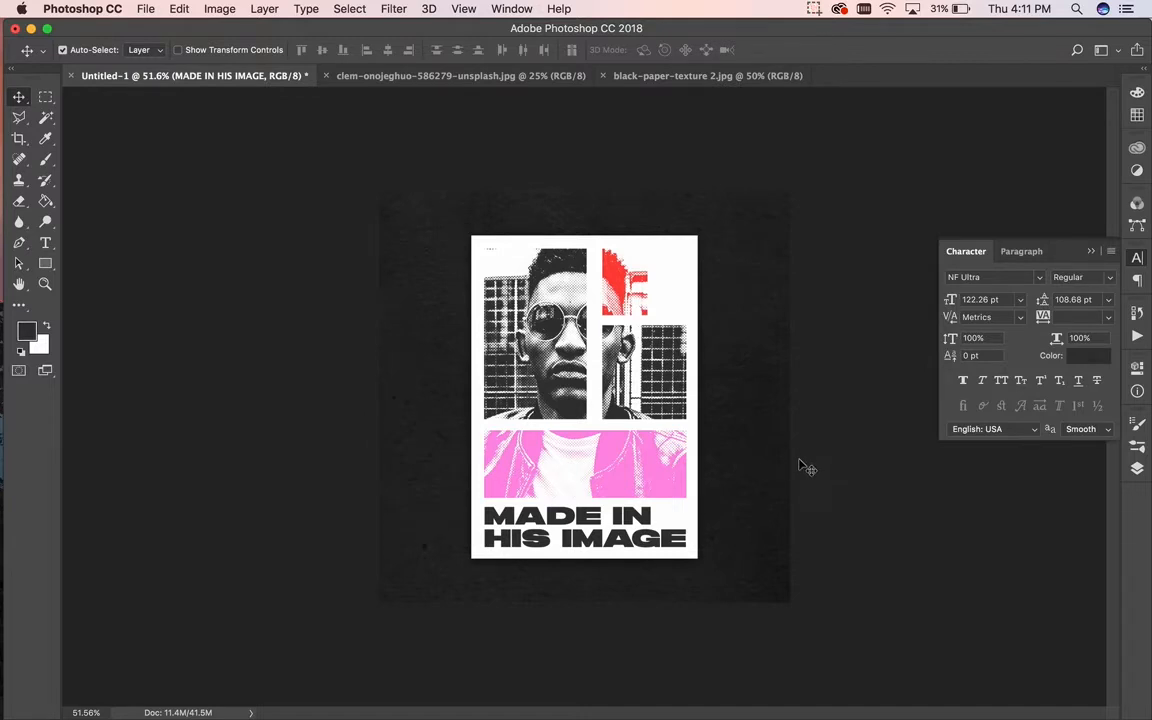
Step: Collapse the Character panel, select Rectangle 2 and toggle its Drop Shadow visibility in the Layers panel
left_click(1093, 252)
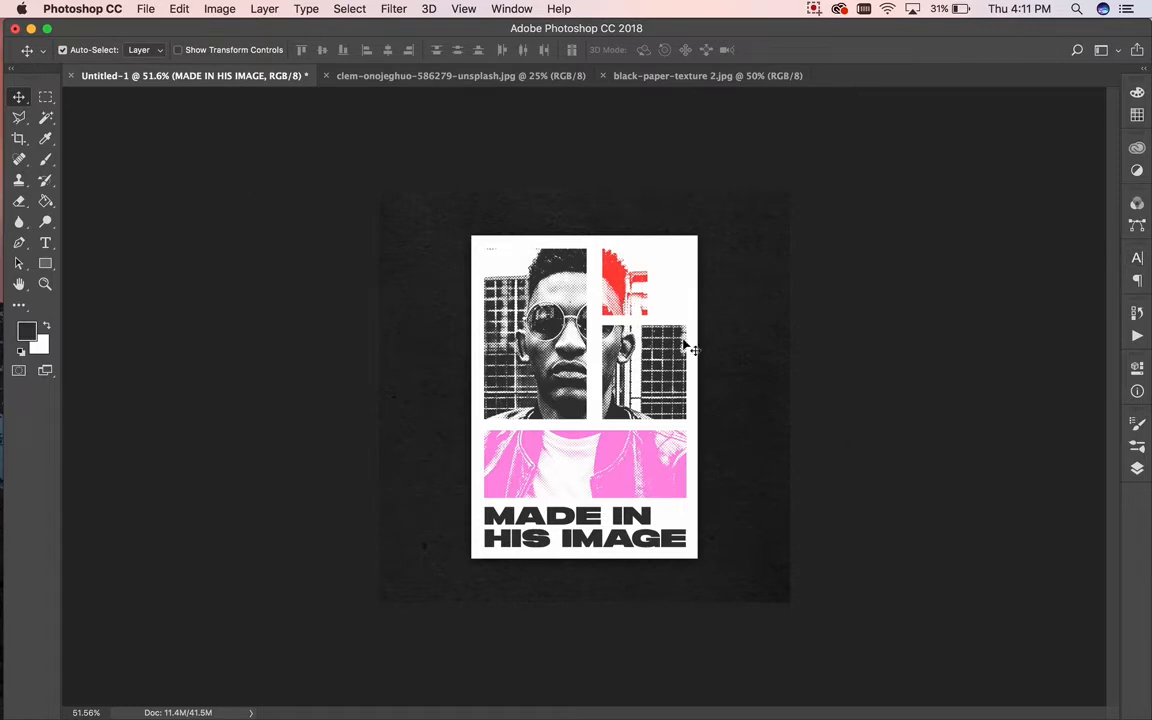
left_click(689, 518)
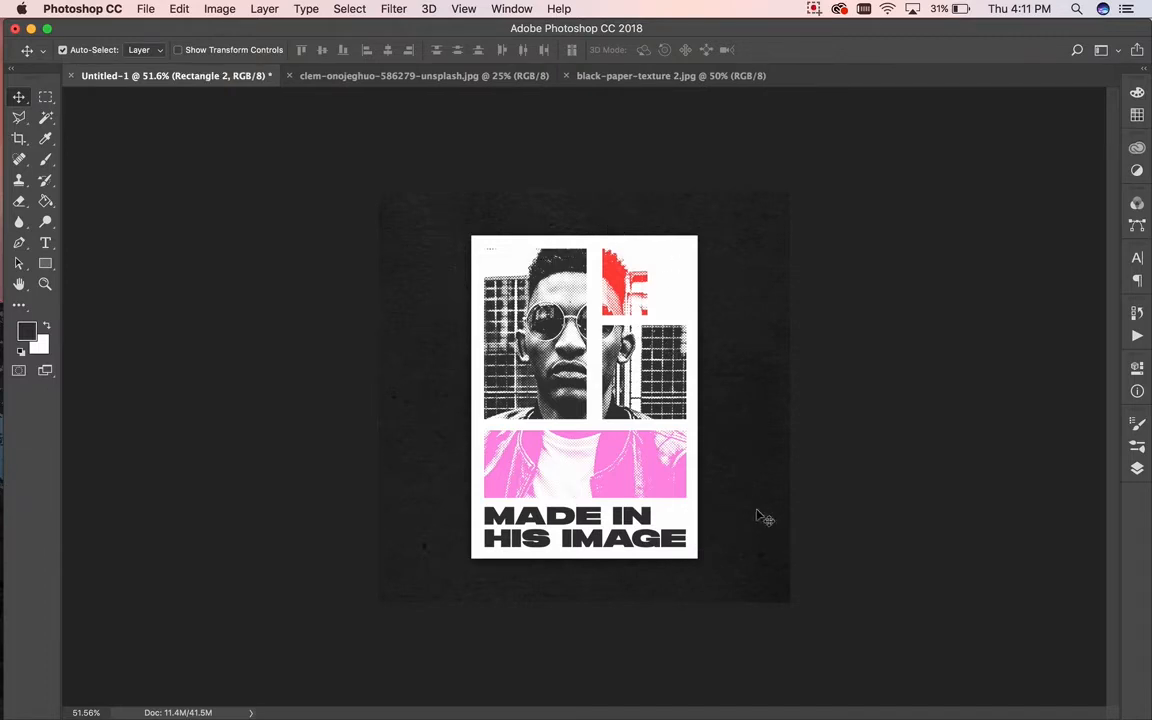
left_click(1137, 466)
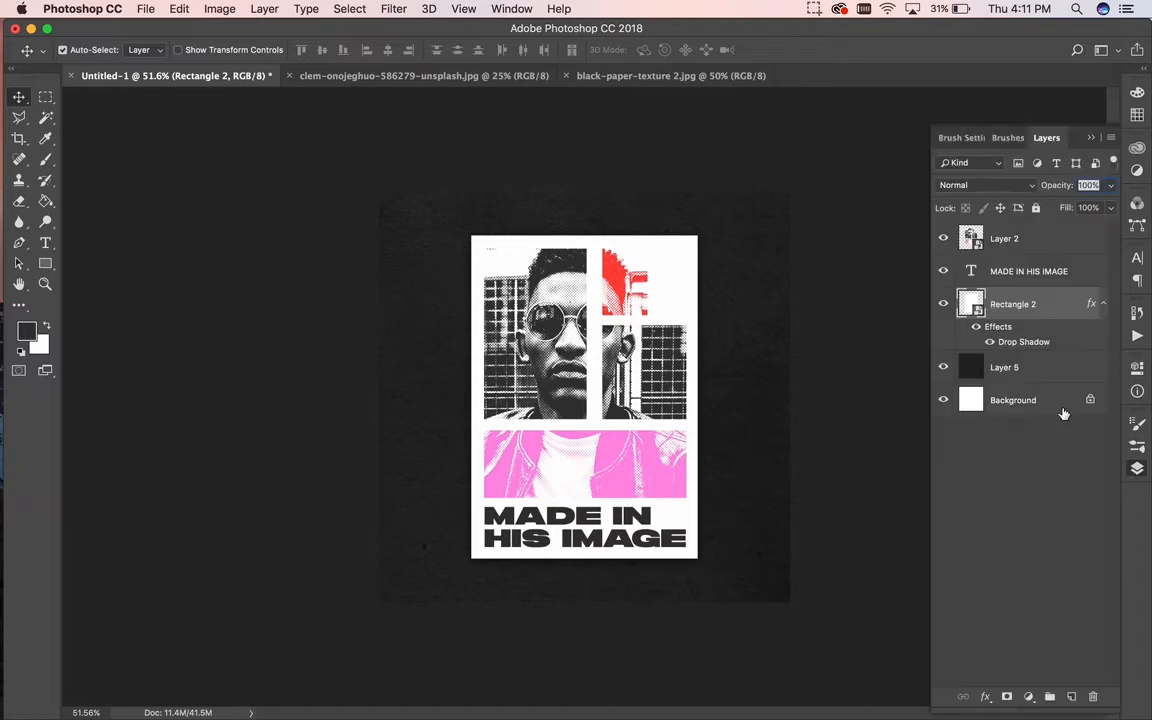
left_click(947, 305)
left_click(948, 306)
Step: Search Google for 'paper texture' in a new Chrome tab
mouse_move(5, 318)
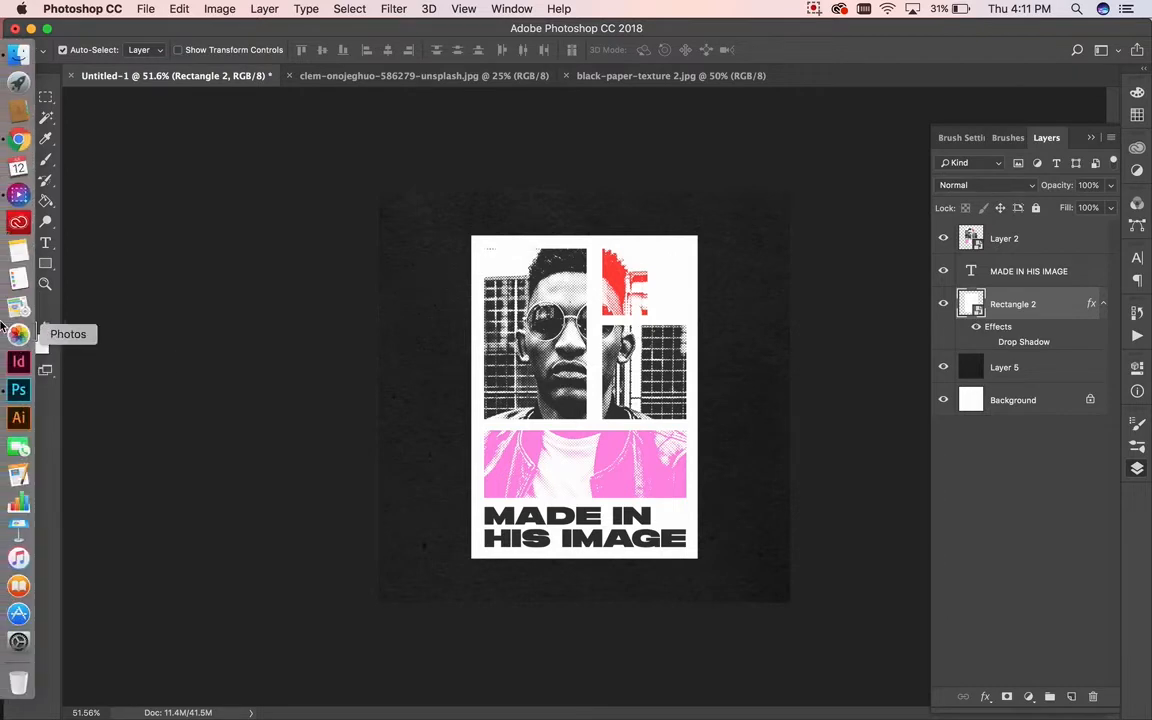
left_click(19, 142)
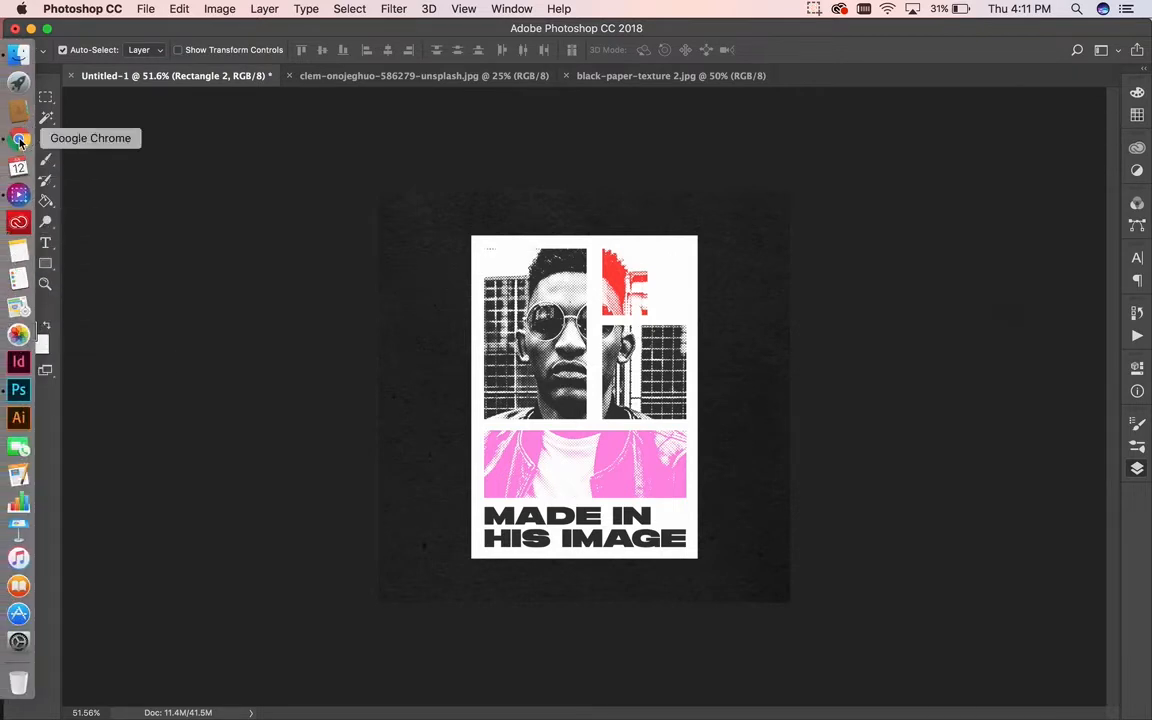
left_click(466, 38)
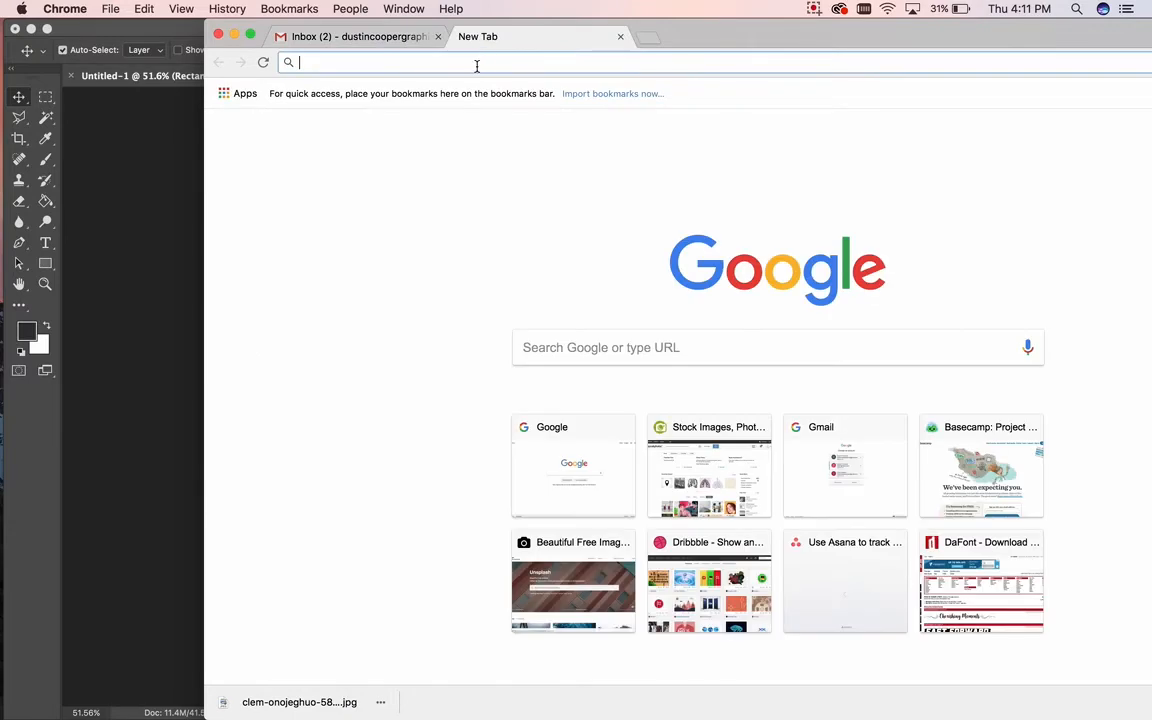
left_click(553, 353)
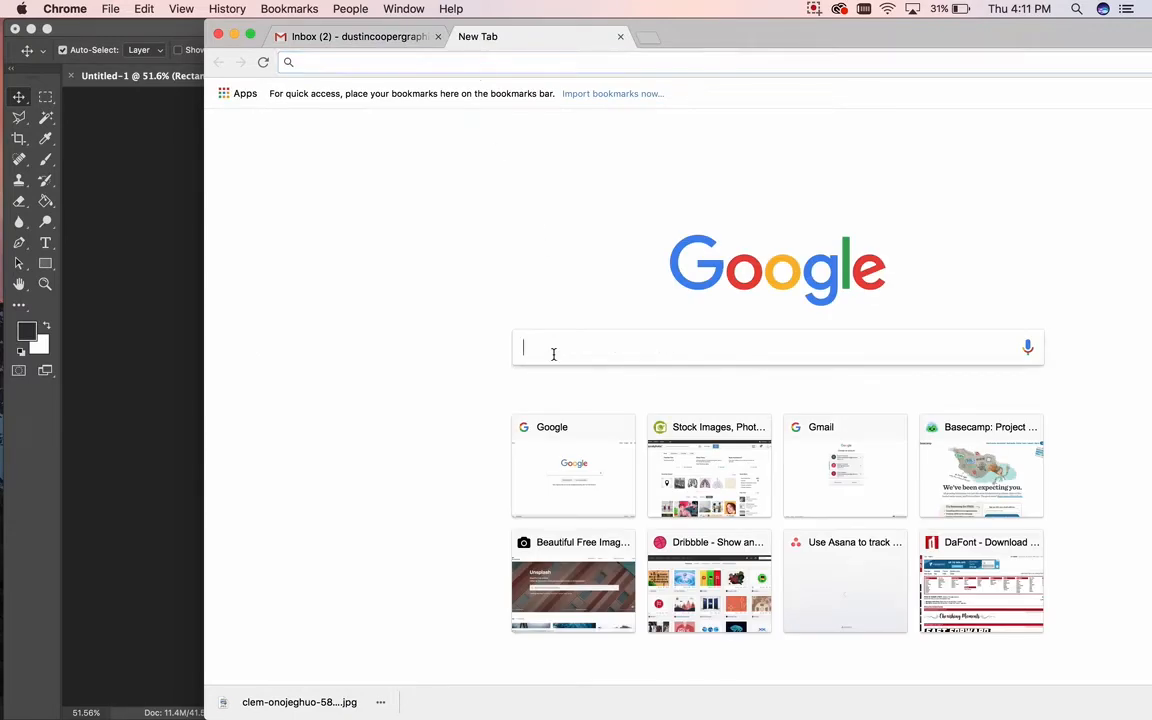
type("oldp")
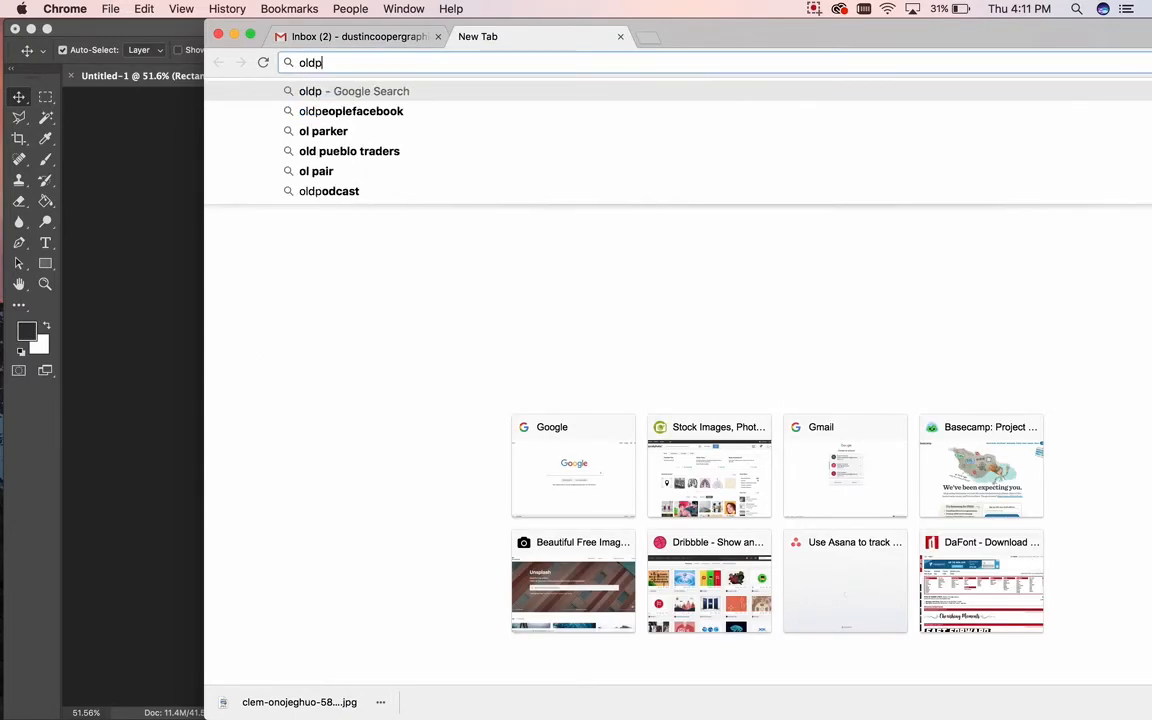
key("BackSpace")
type("paper texture")
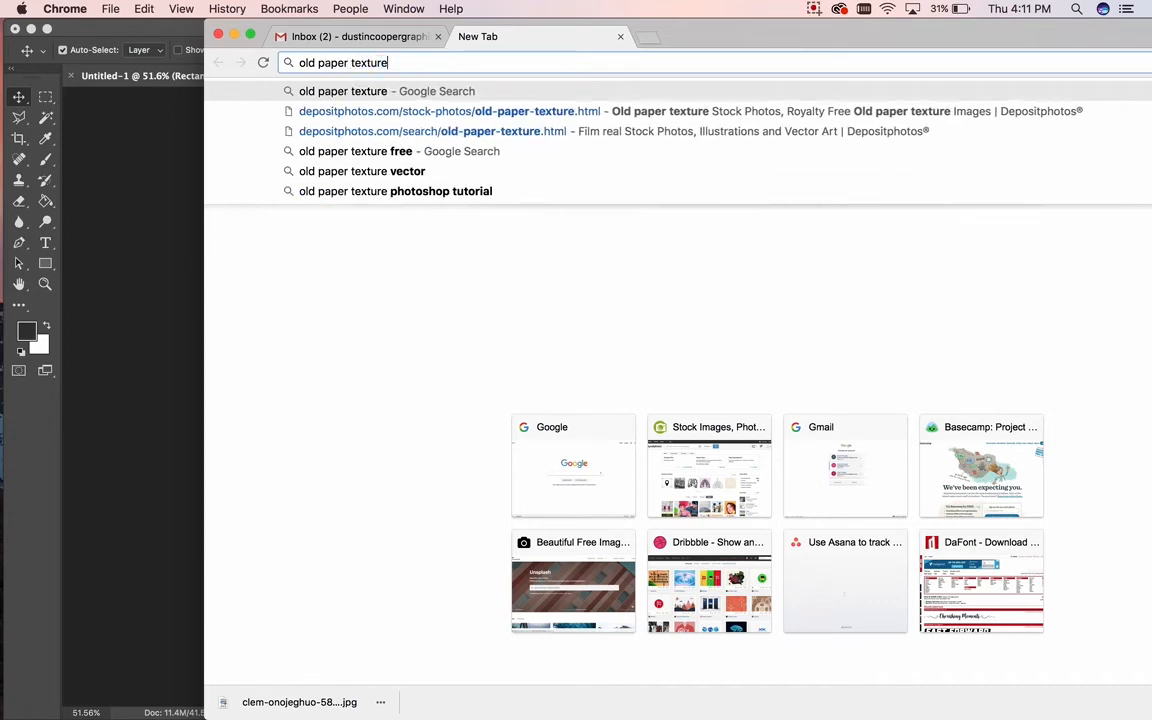
key("Return")
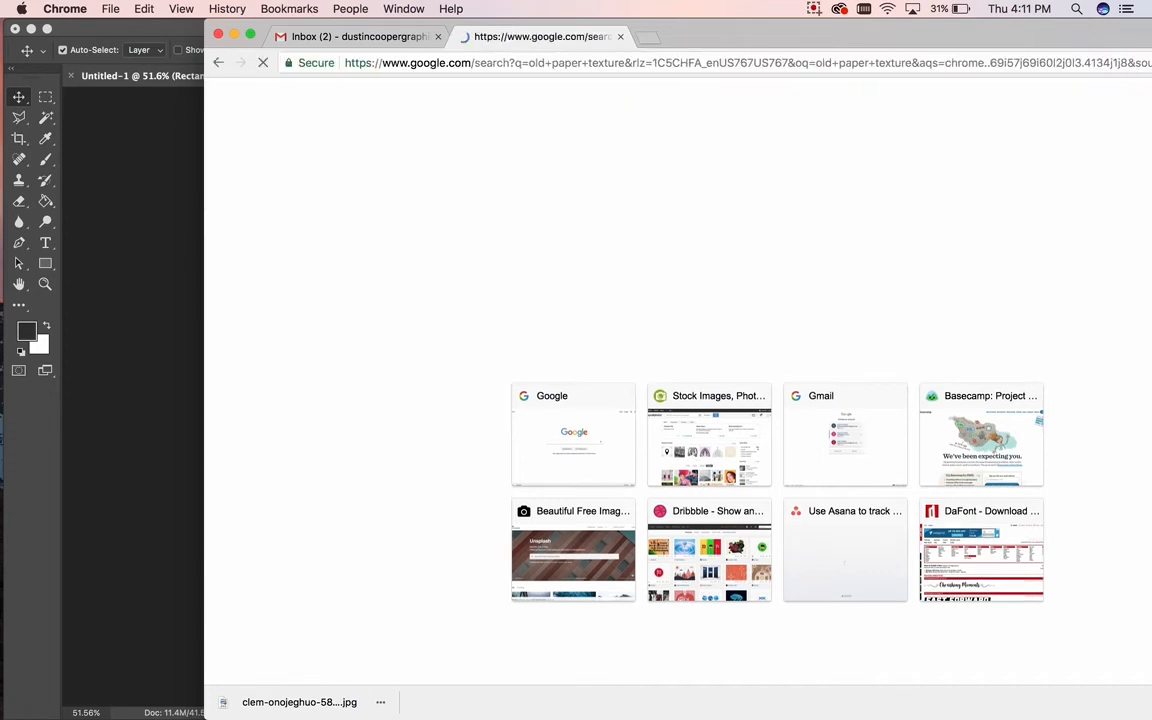
Step: Filter the Google results to large images only
double_click(769, 35)
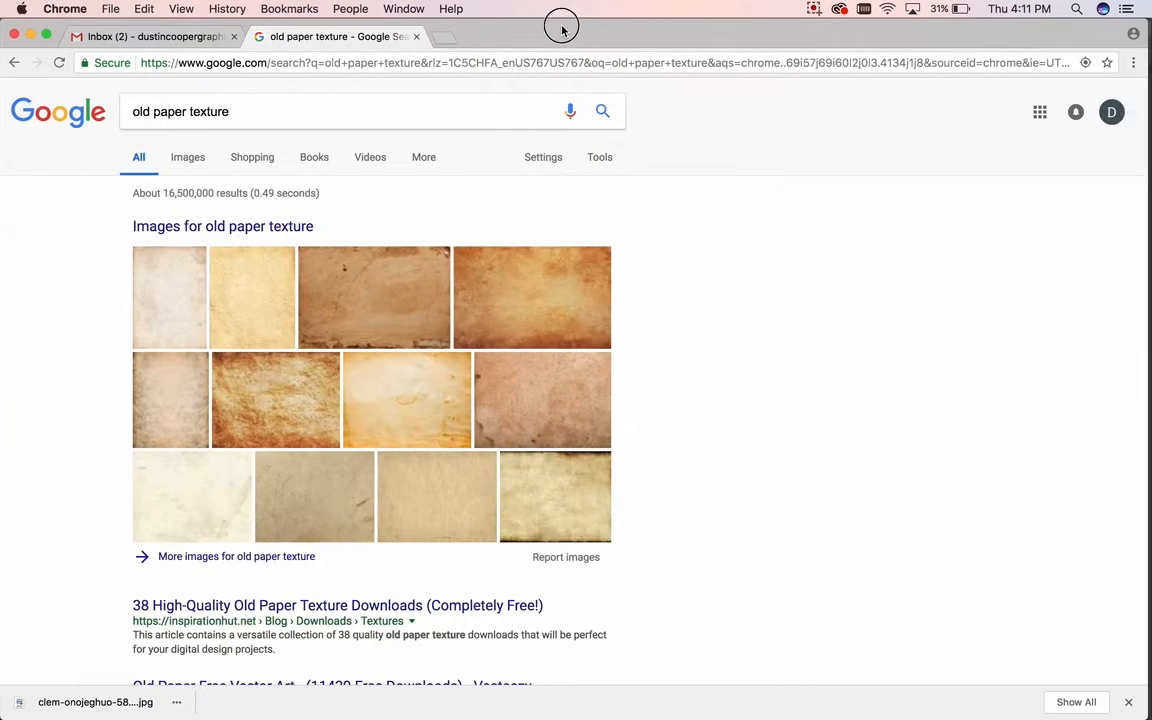
left_click(188, 157)
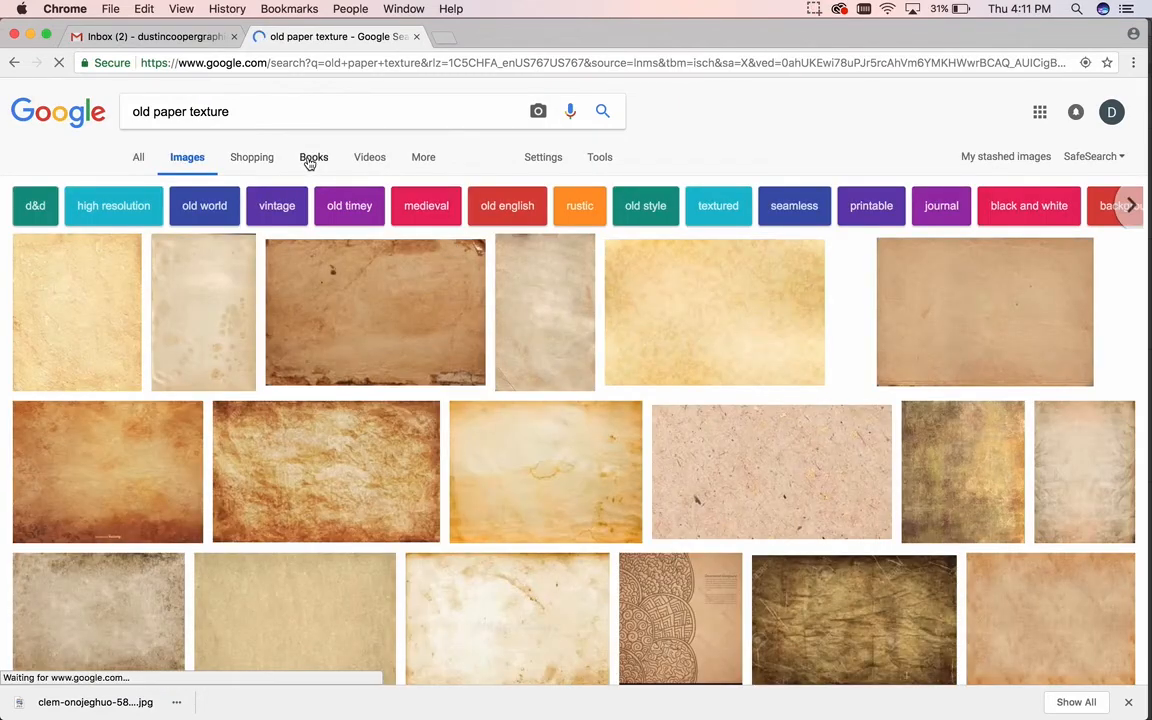
left_click(599, 159)
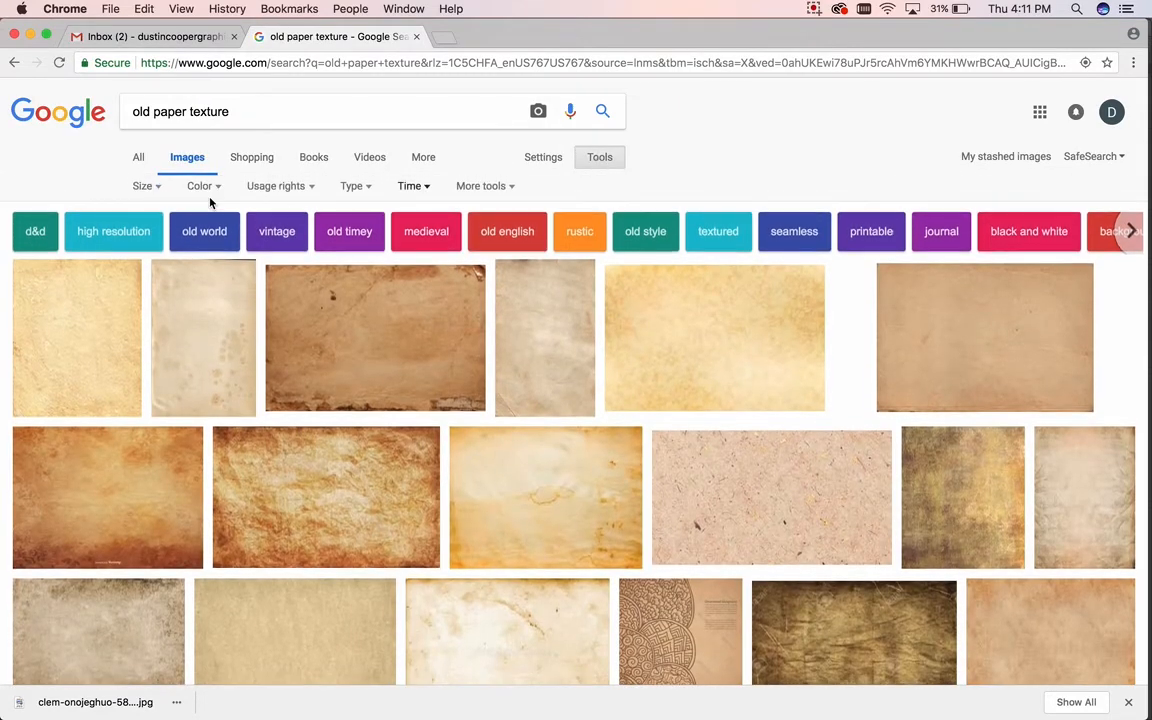
left_click(146, 186)
left_click(174, 240)
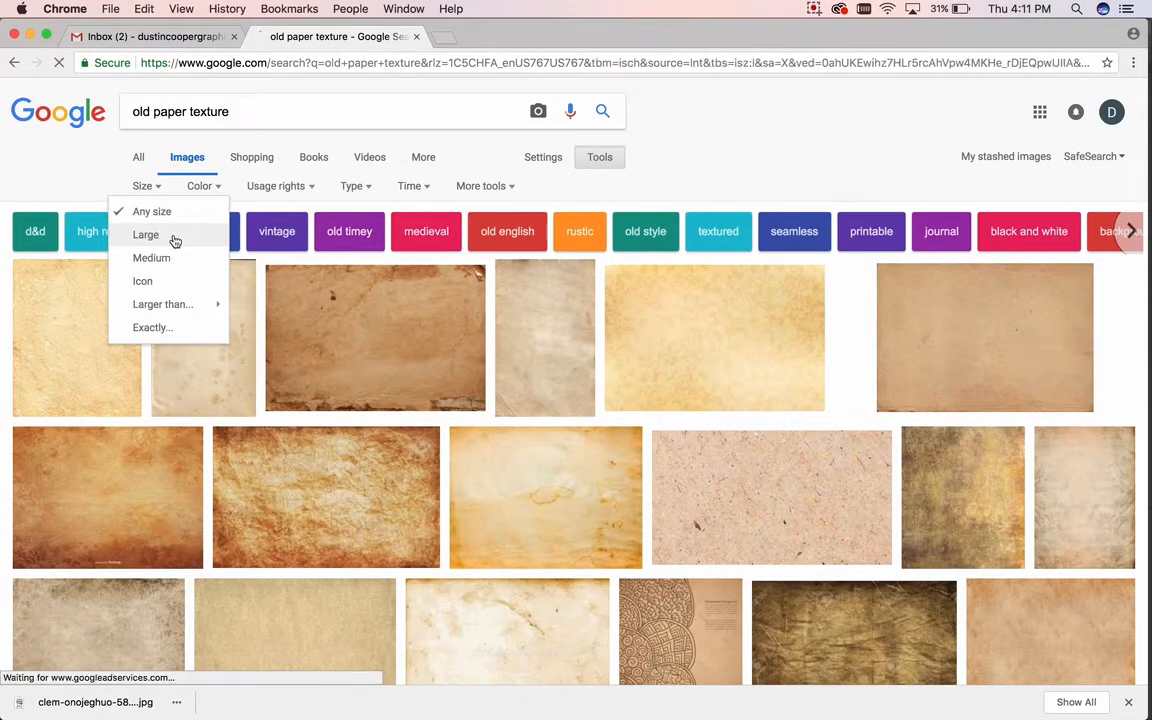
Step: Save the tall creased-paper image to the desktop as OldDesignShop_TexturePage.jpg
scroll(372, 422, "down", 4)
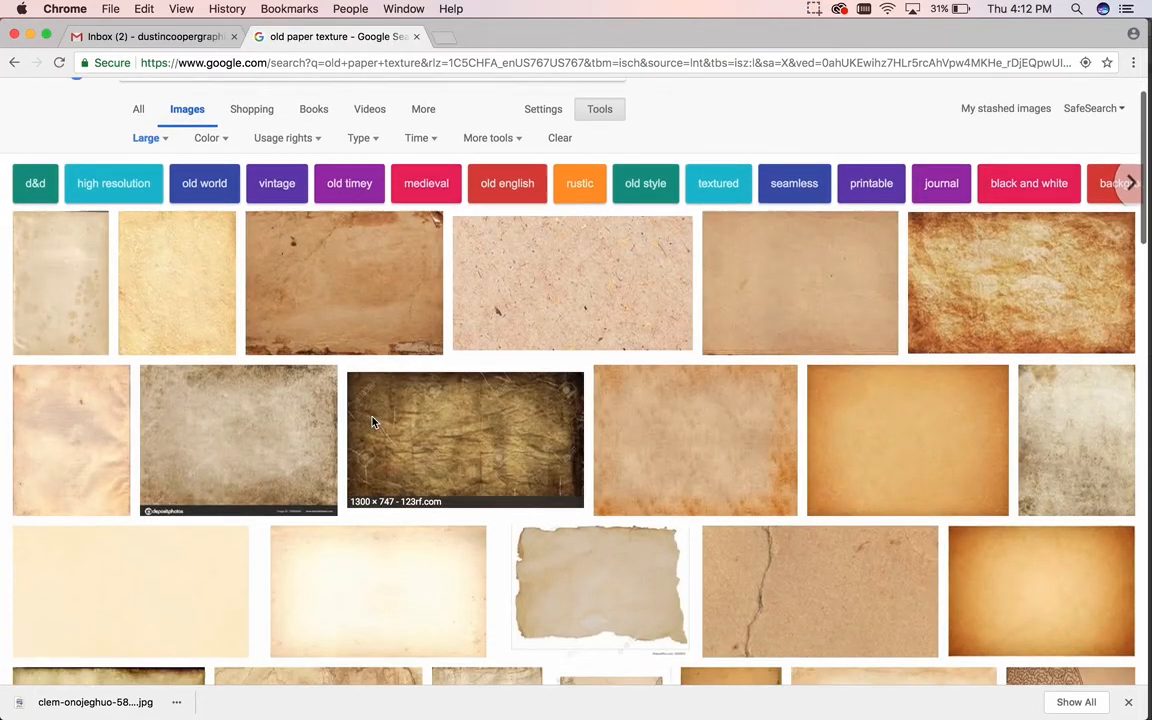
scroll(372, 422, "down", 1)
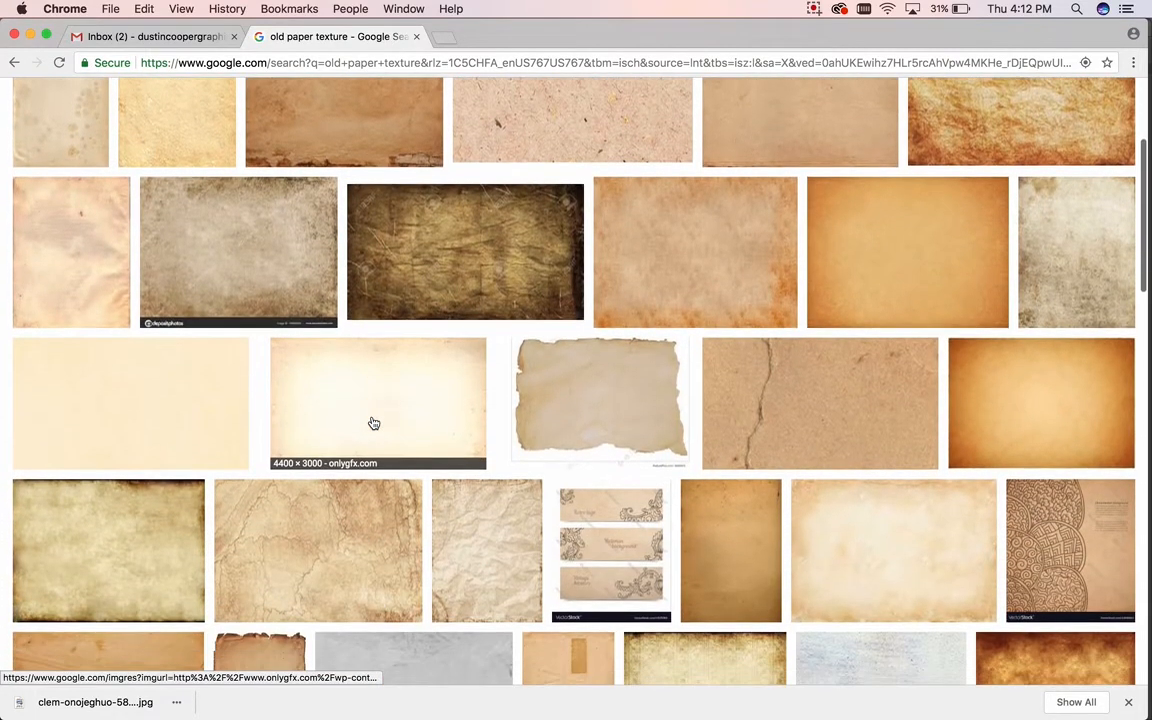
scroll(372, 422, "up", 2)
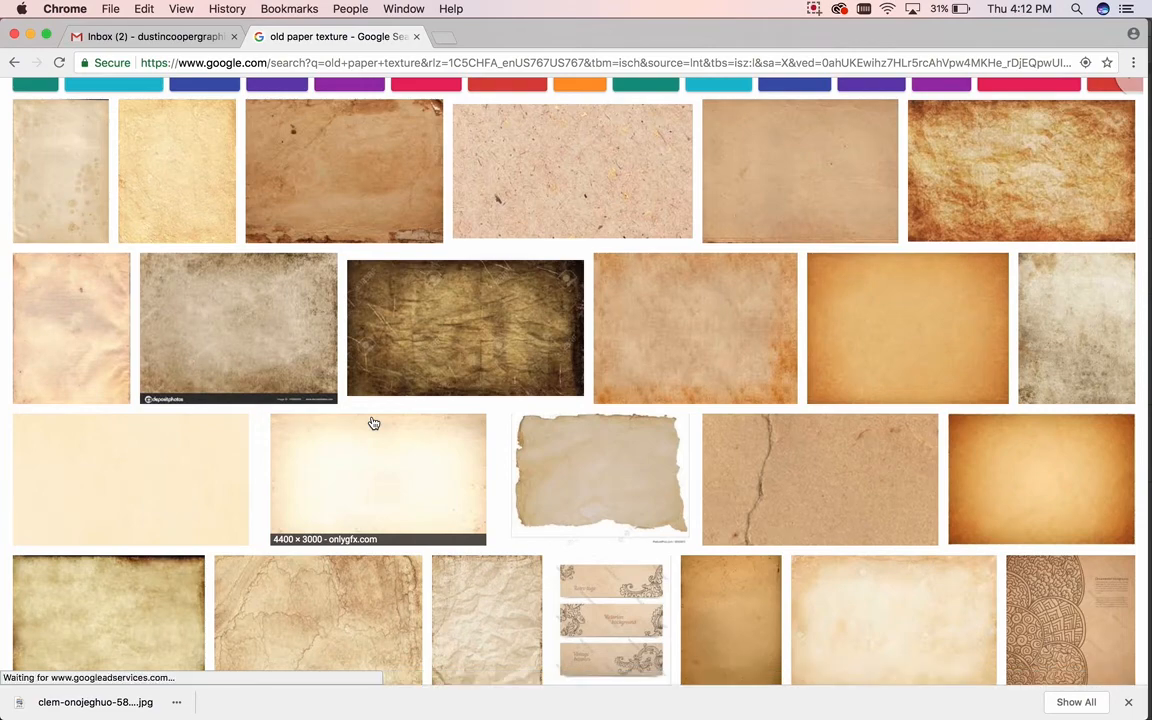
scroll(372, 422, "down", 5)
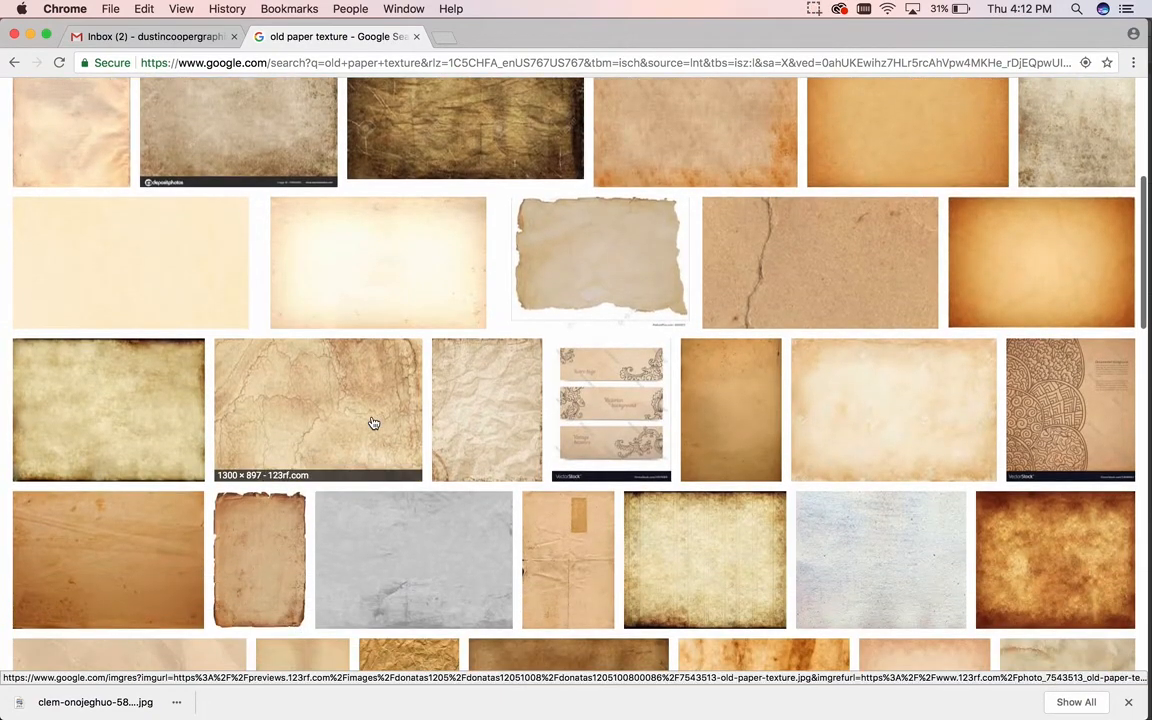
scroll(372, 422, "down", 4)
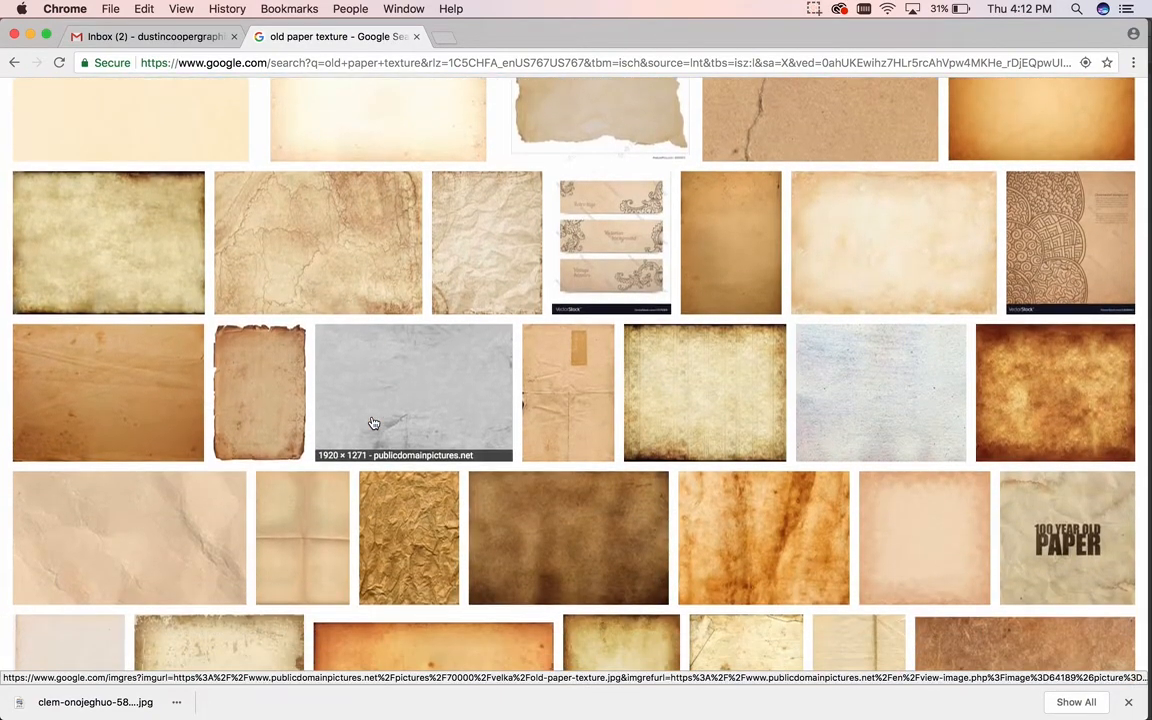
scroll(372, 422, "down", 5)
scroll(372, 422, "down", 4)
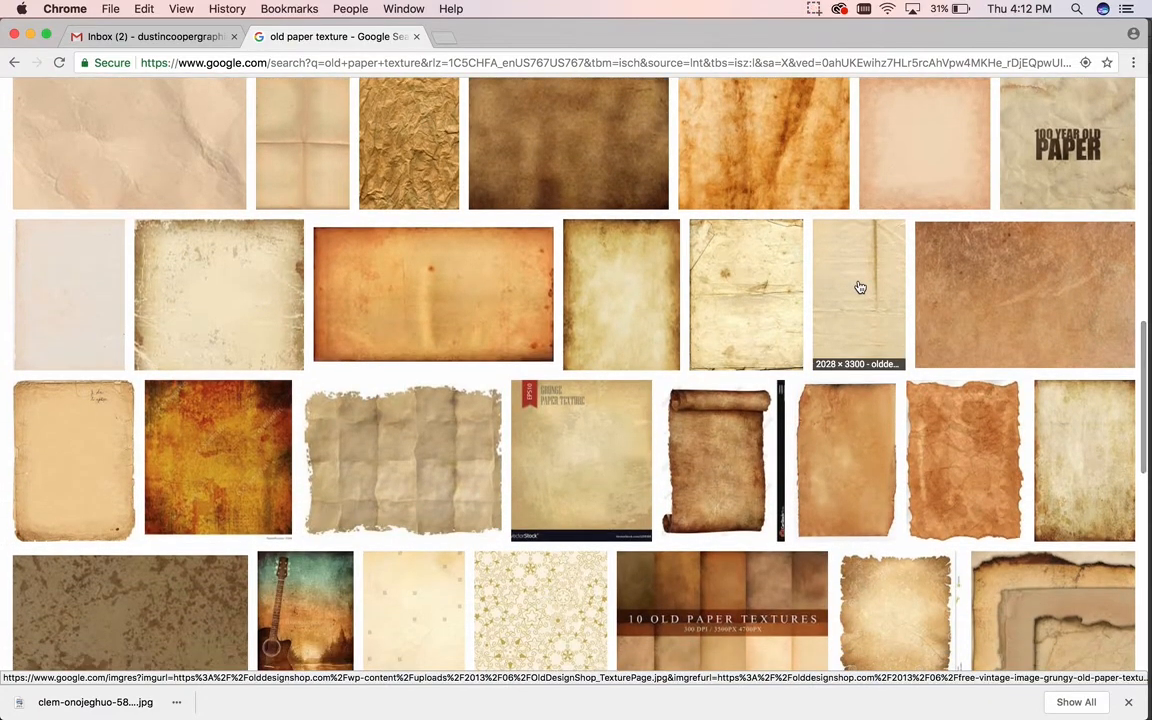
left_click(856, 290)
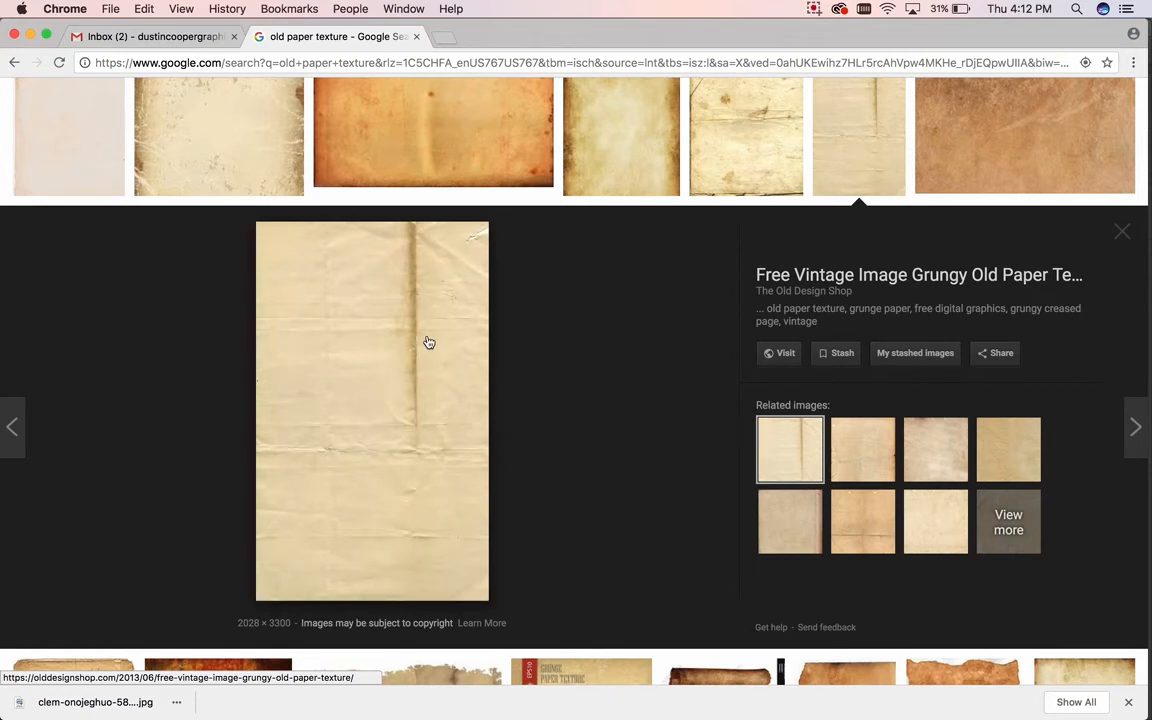
right_click(428, 340)
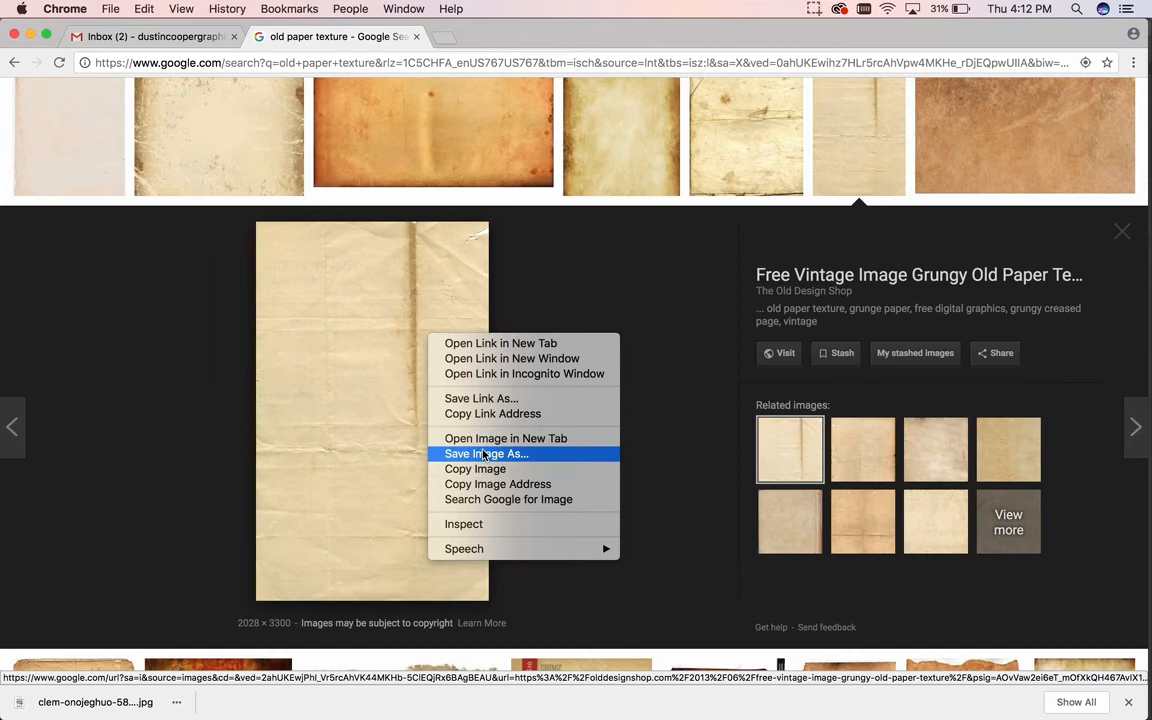
left_click(484, 454)
left_click(707, 239)
Step: Open OldDesignShop_TexturePage.jpg from the desktop in Photoshop
left_click(1121, 232)
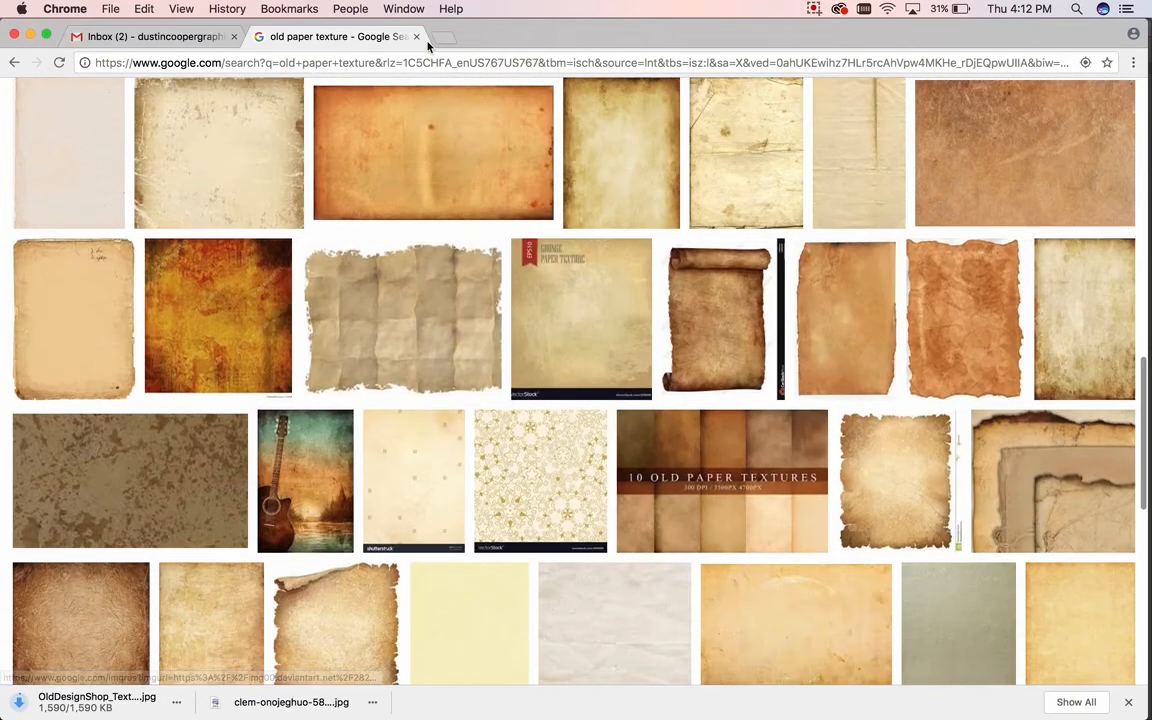
left_click(417, 36)
left_click(30, 35)
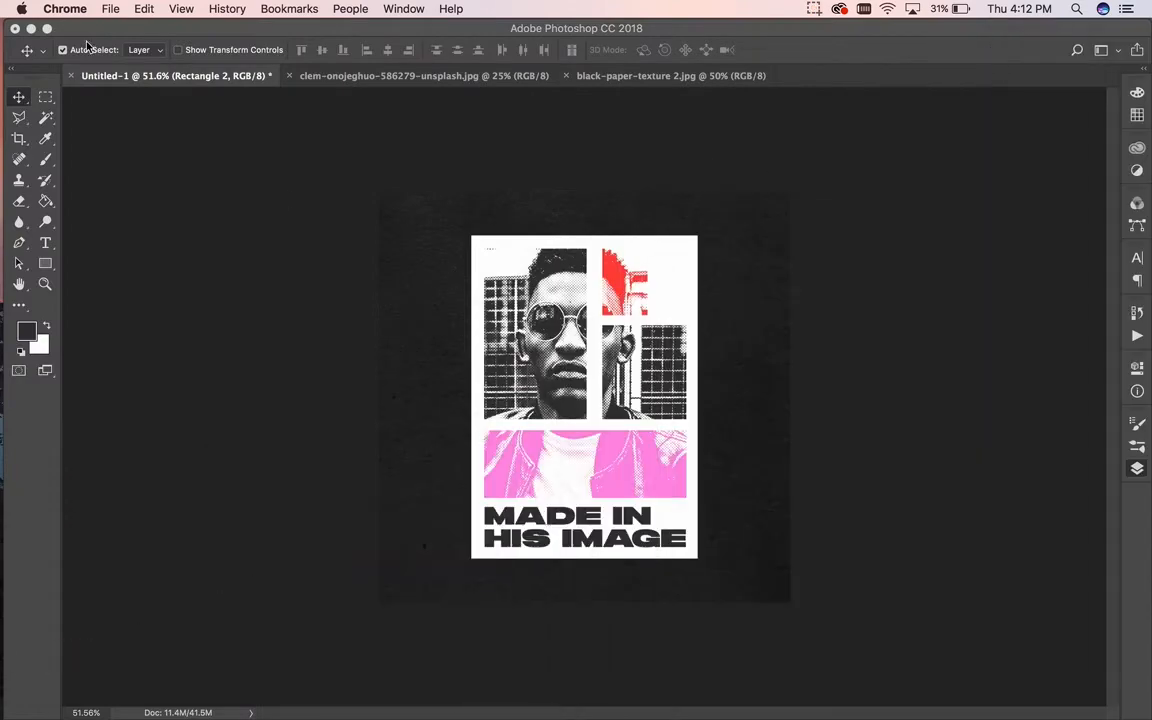
left_click(31, 28)
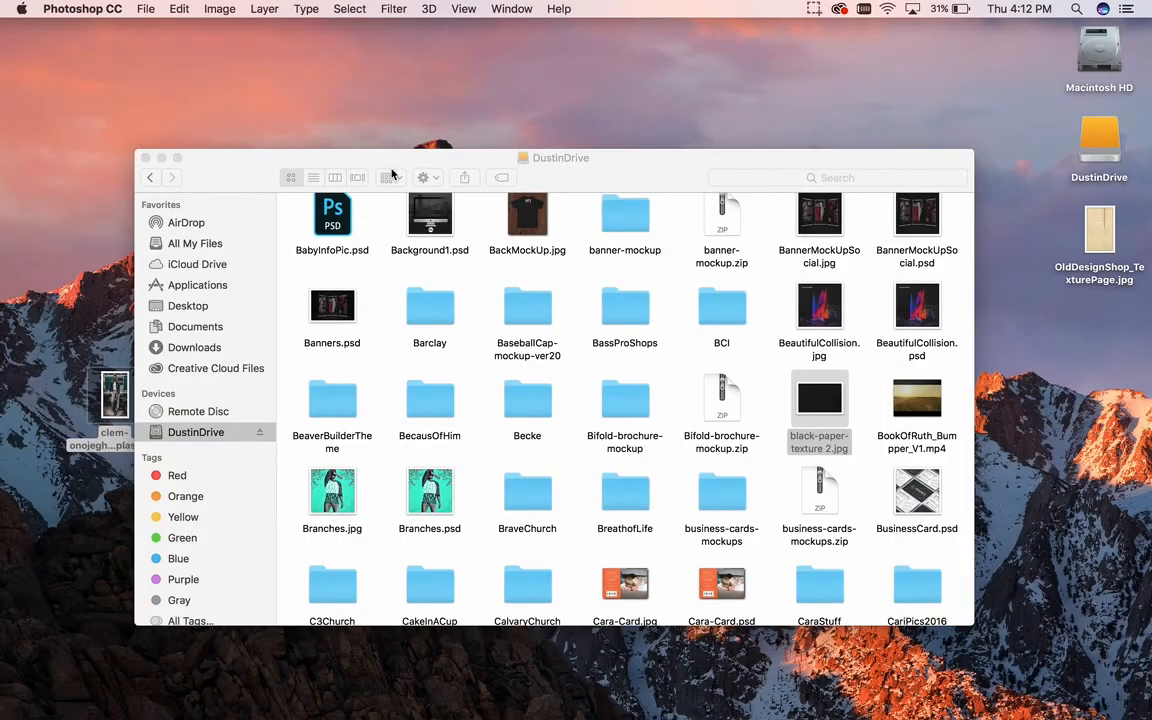
left_click(145, 157)
left_click(1100, 230)
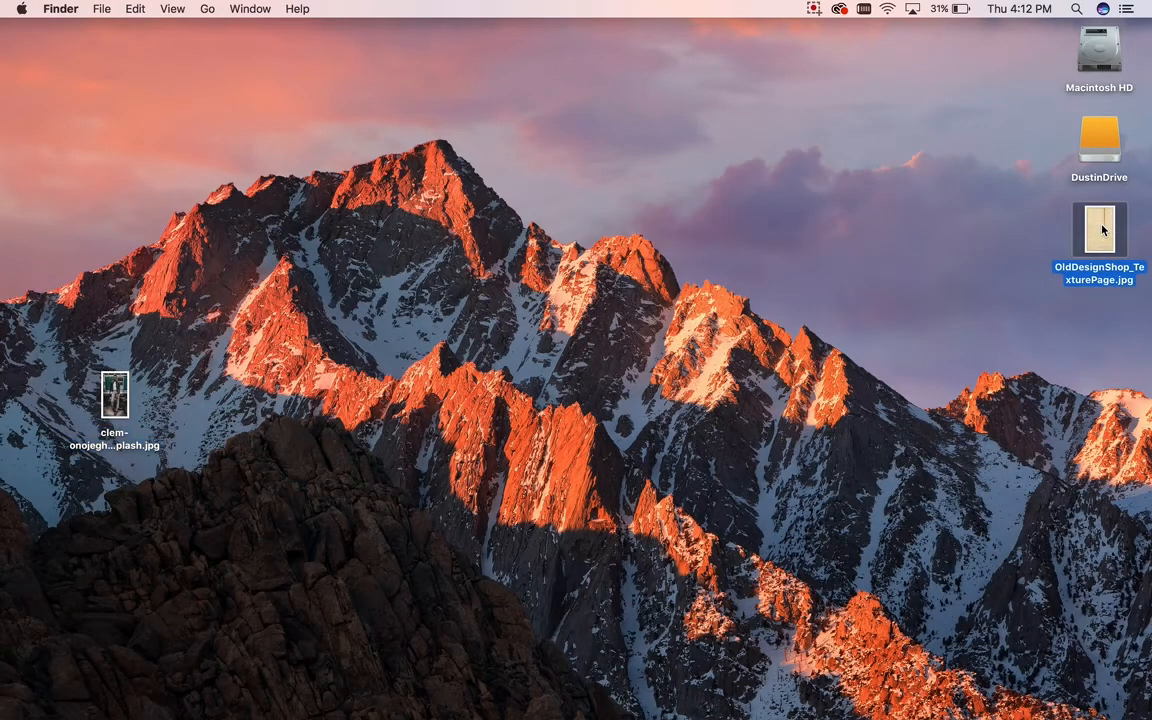
right_click(1103, 231)
mouse_move(959, 247)
left_click(685, 291)
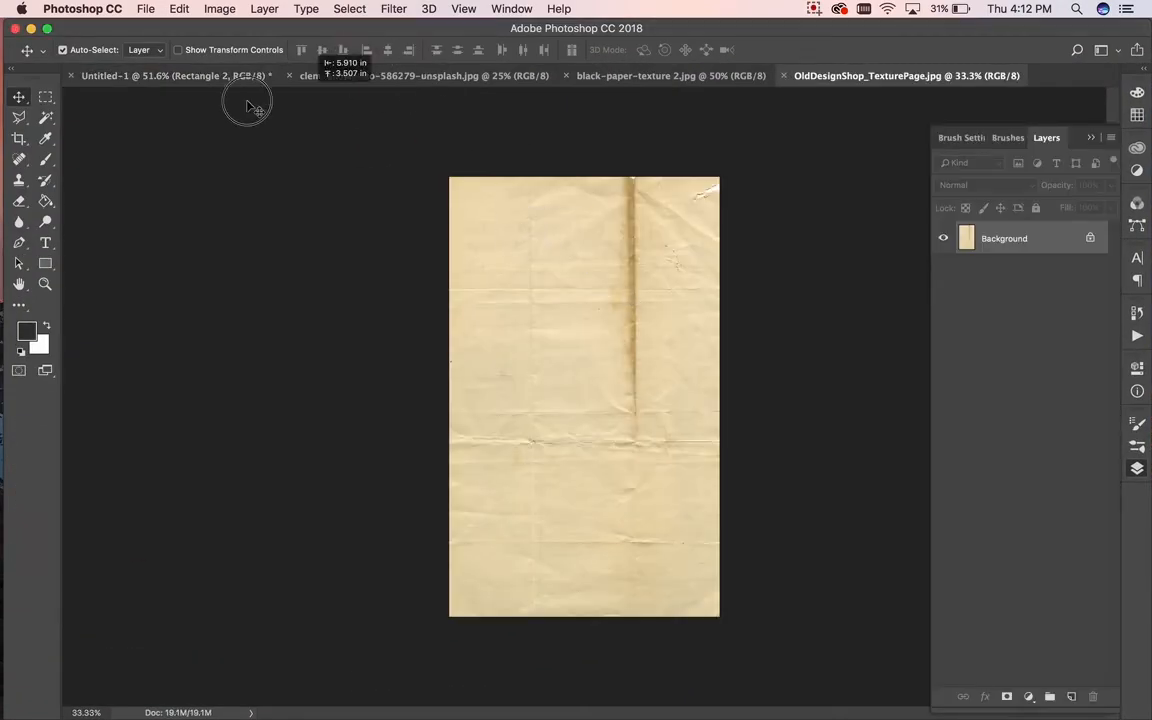
Step: Bring the paper texture into Untitled-1 and desaturate it with Hue/Saturation at -100
left_click_drag(197, 88, 575, 327)
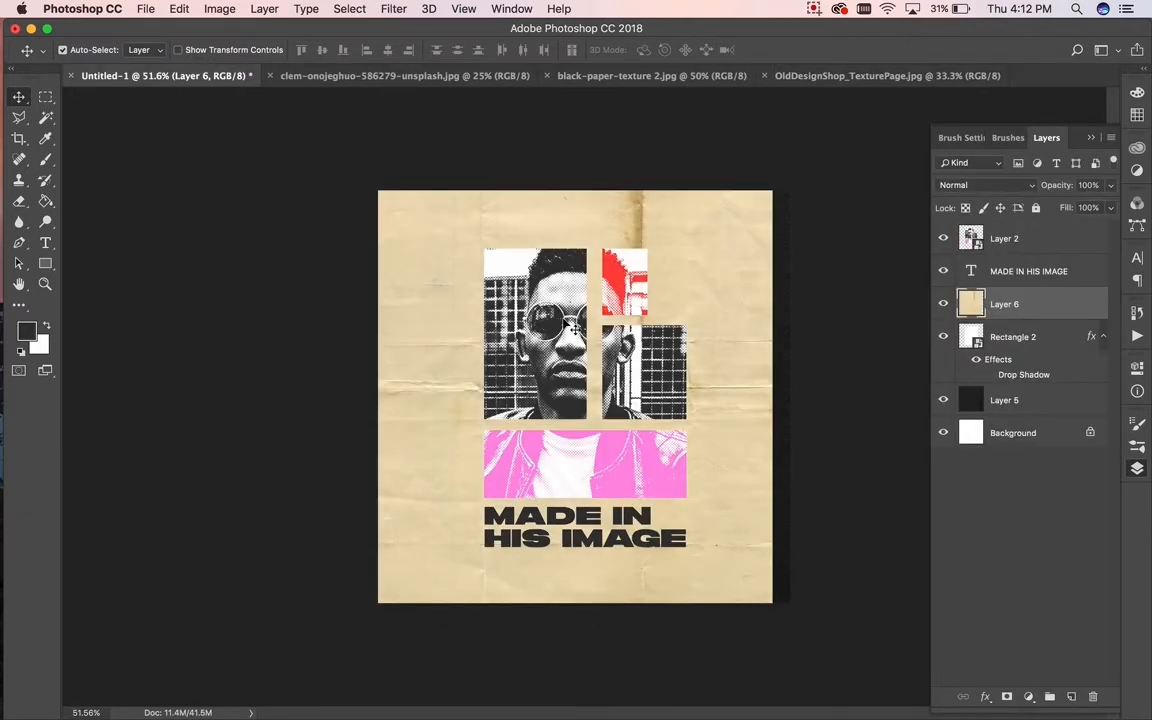
left_click(218, 12)
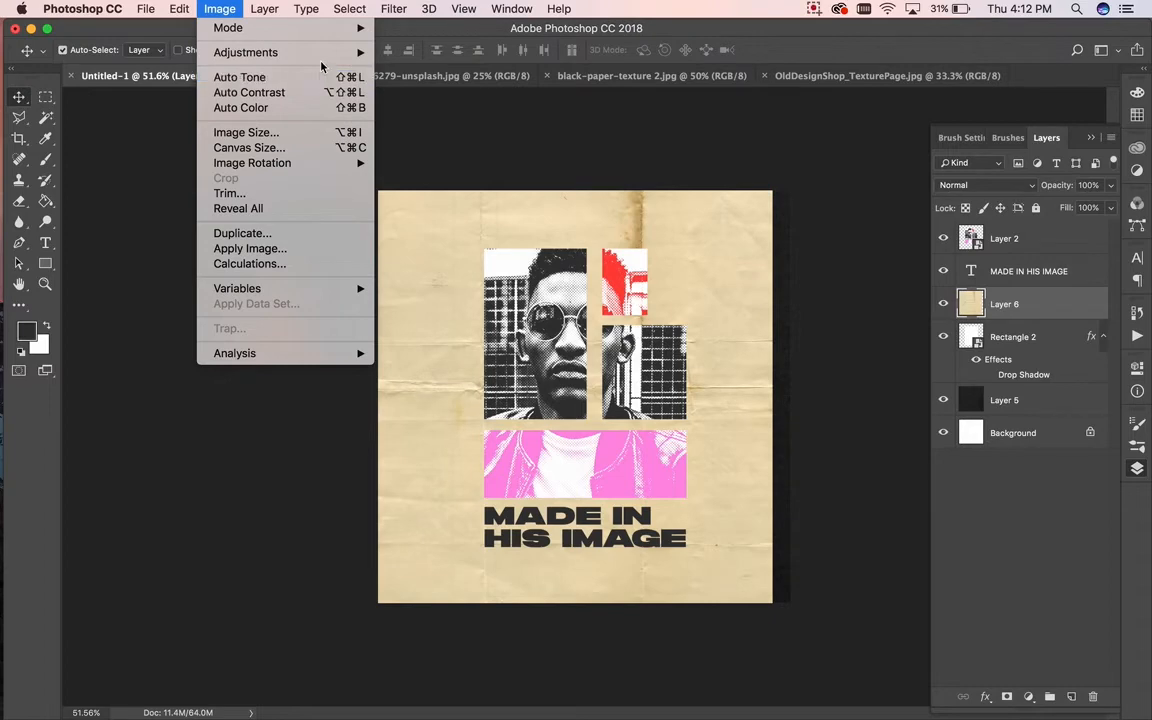
mouse_move(335, 52)
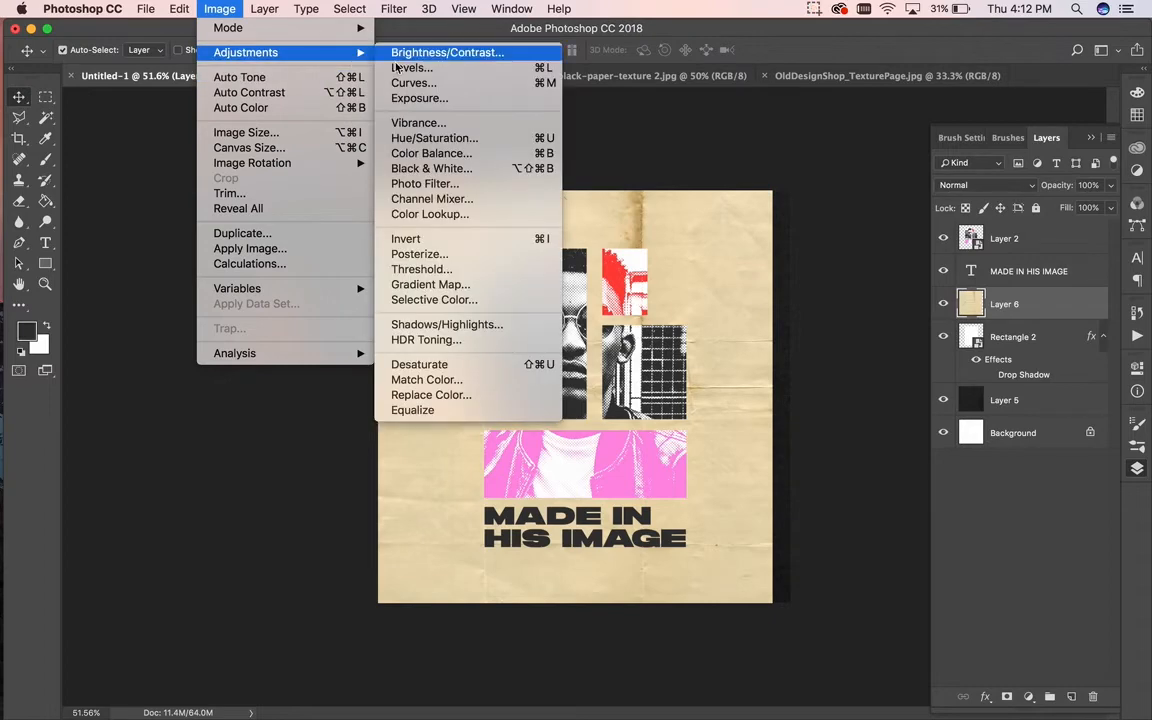
left_click(419, 138)
left_click_drag(860, 336, 761, 331)
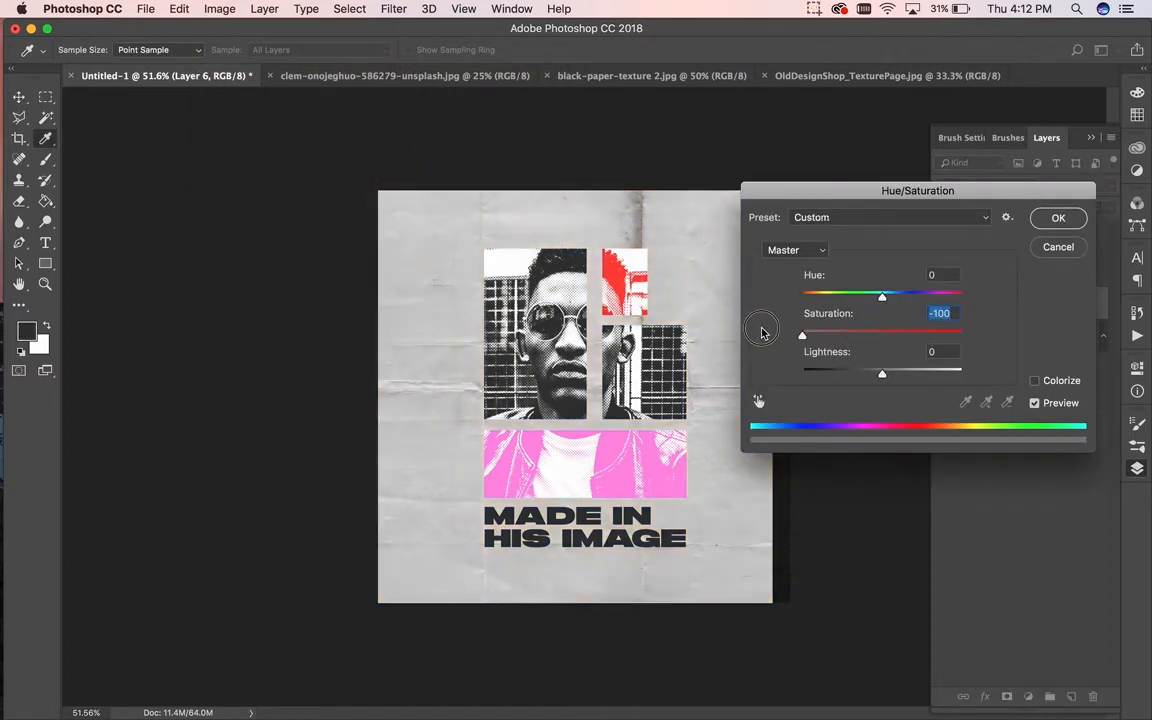
left_click(1059, 218)
Step: Scale the texture to cover the poster and move Layer 6 to the top of the stack
key("v")
key("super+t")
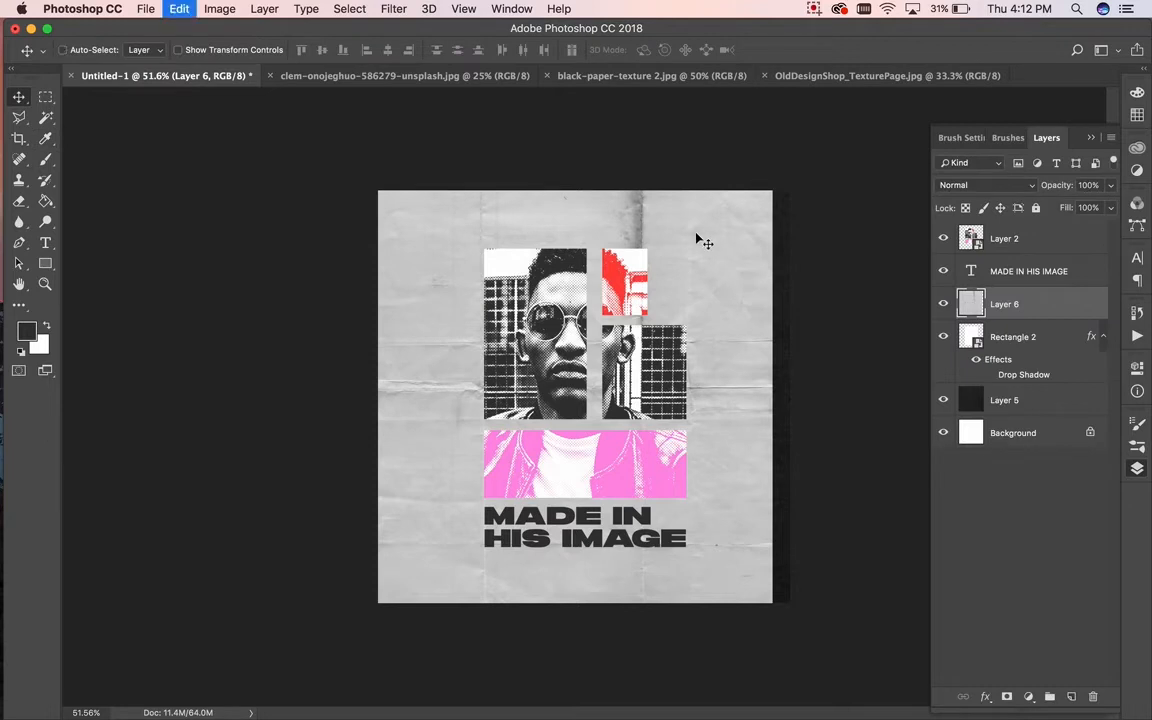
left_click_drag(354, 656, 480, 453)
left_click_drag(705, 197, 629, 301)
scroll(514, 167, "down", 3)
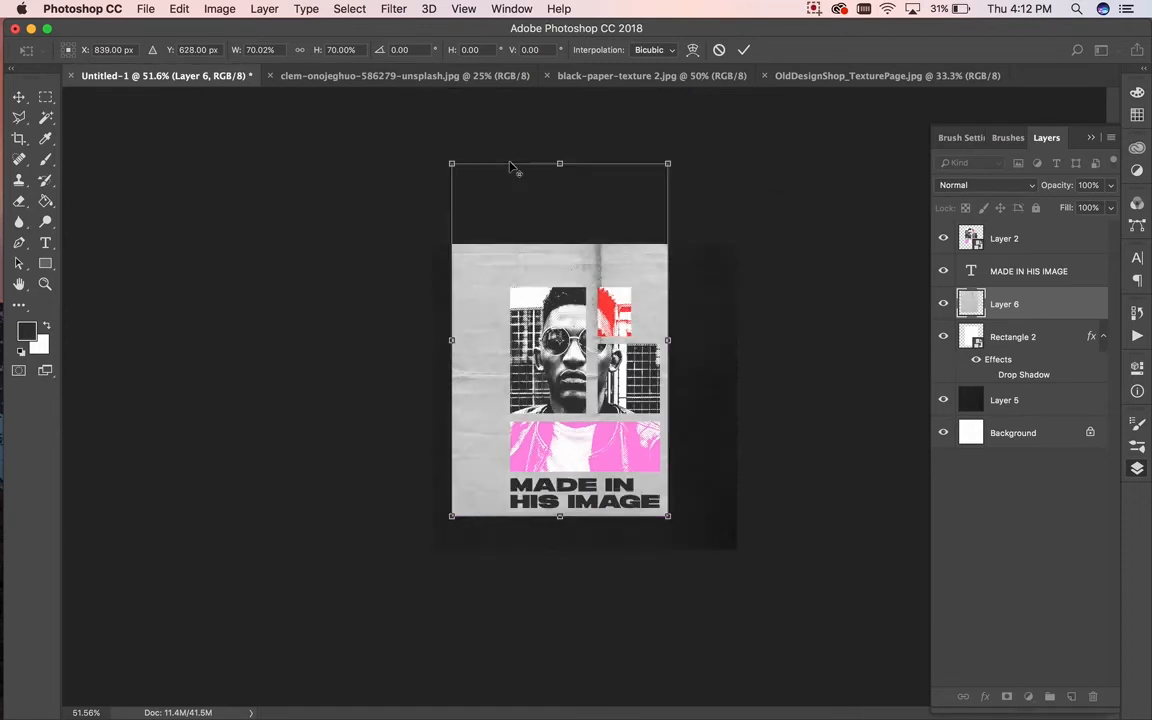
left_click_drag(485, 222, 524, 316)
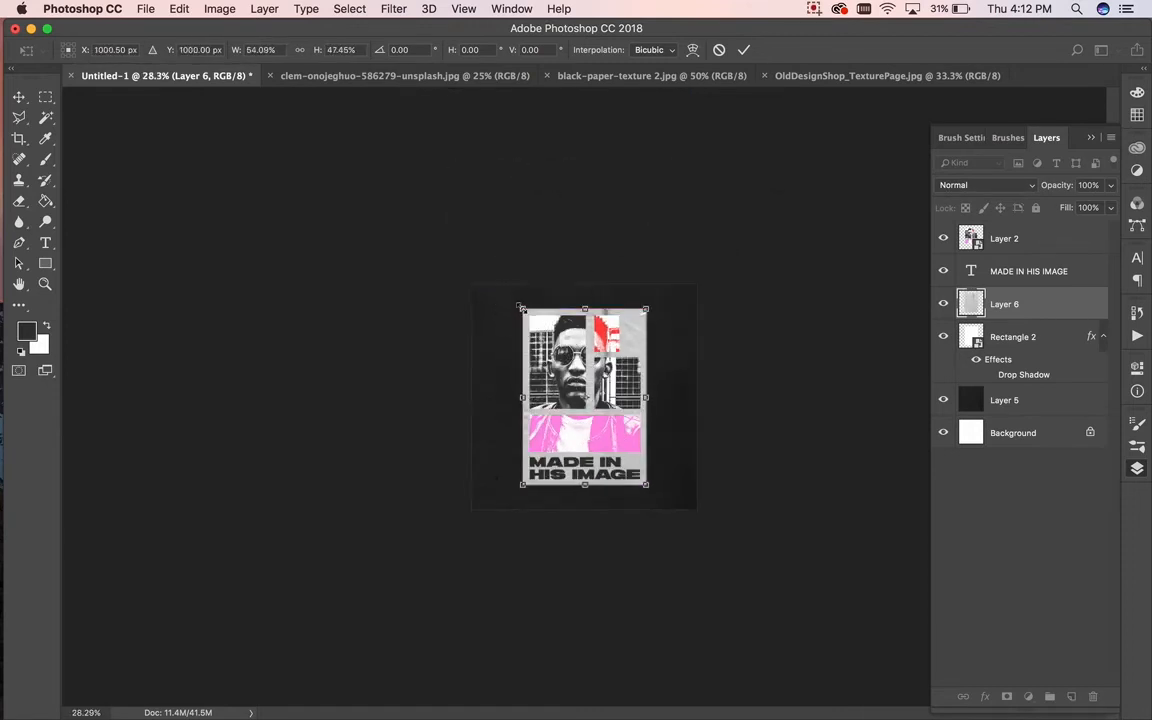
key("Return")
scroll(605, 358, "up", 6)
left_click_drag(1045, 298, 1050, 236)
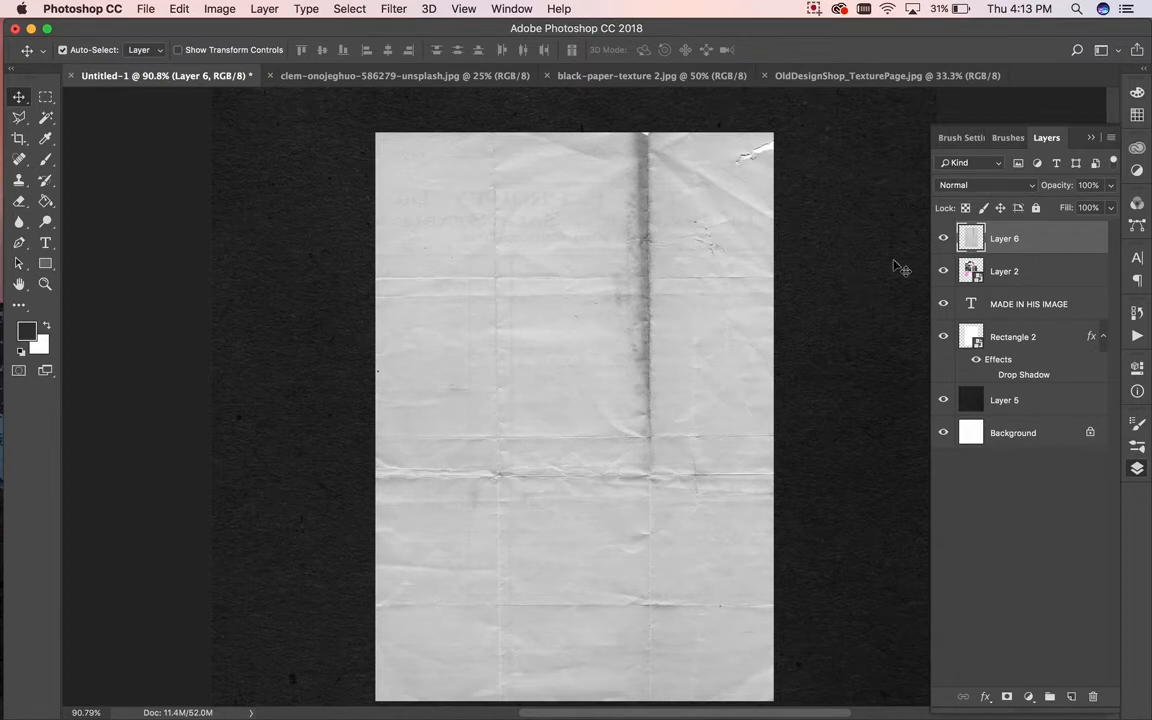
Step: Set Layer 6's blend mode to Multiply
left_click(953, 186)
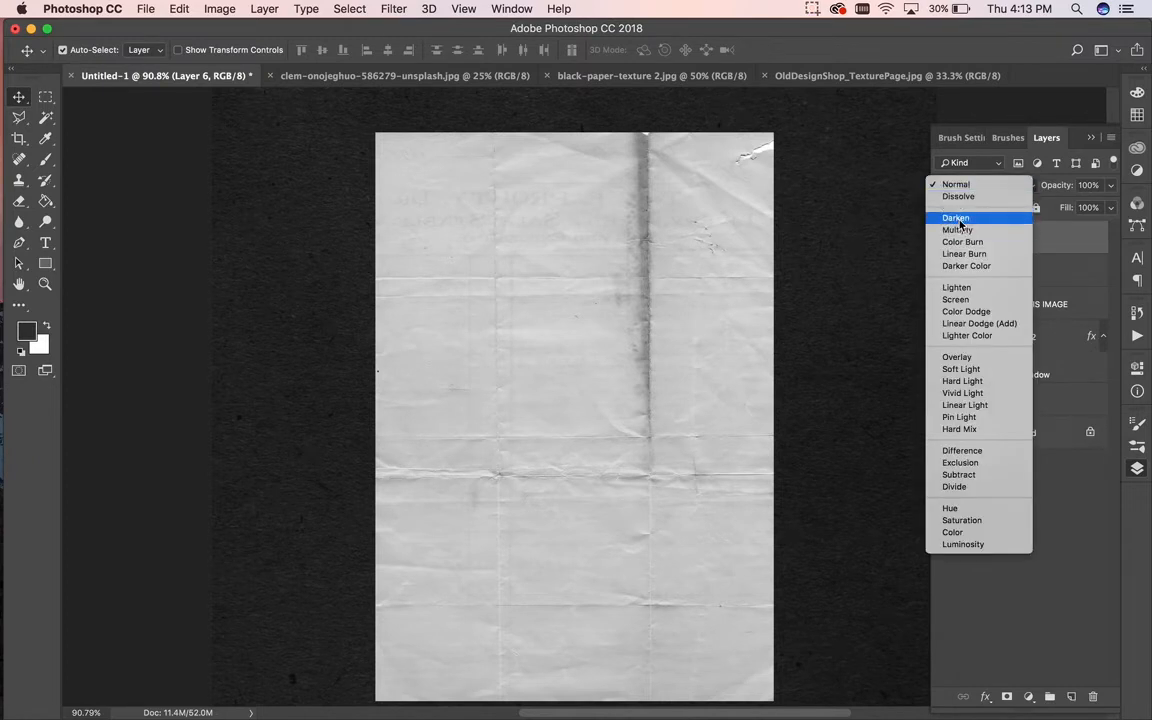
left_click(957, 288)
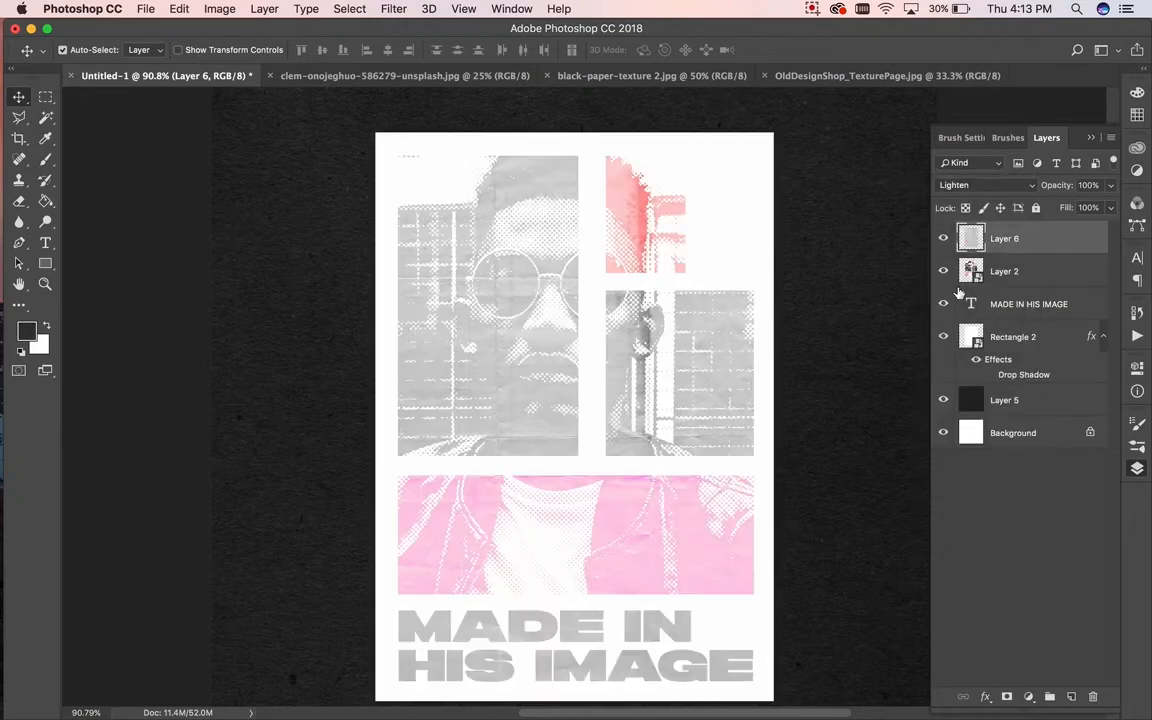
left_click(985, 185)
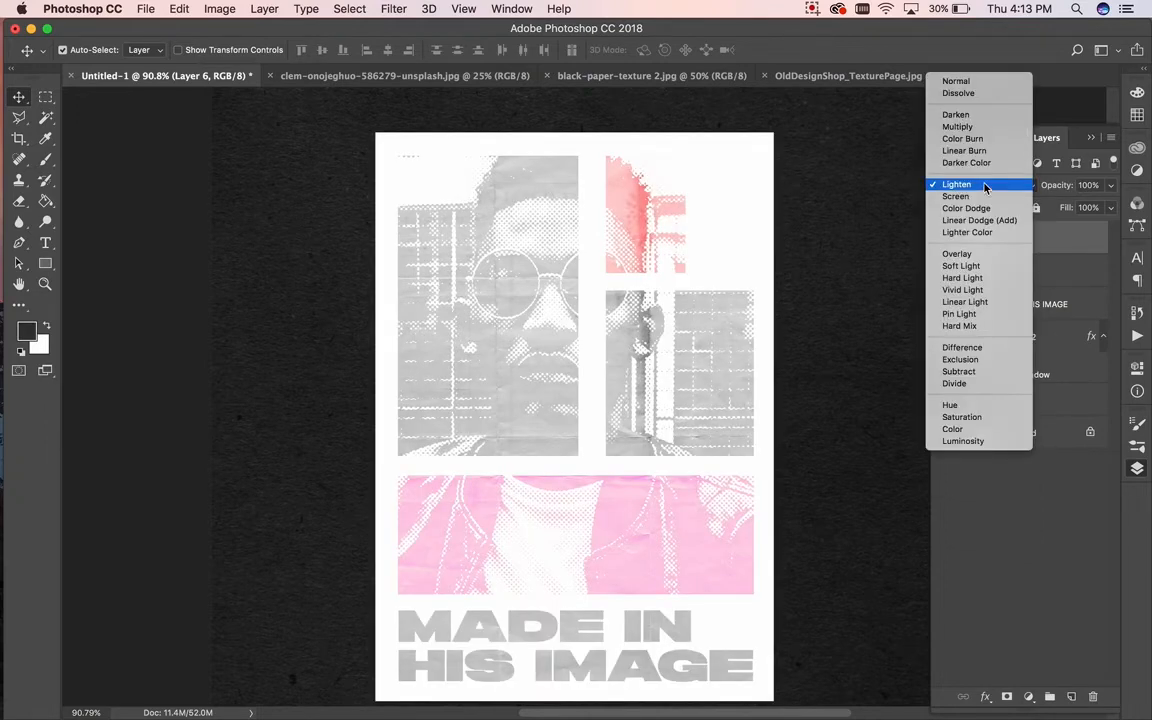
left_click(976, 132)
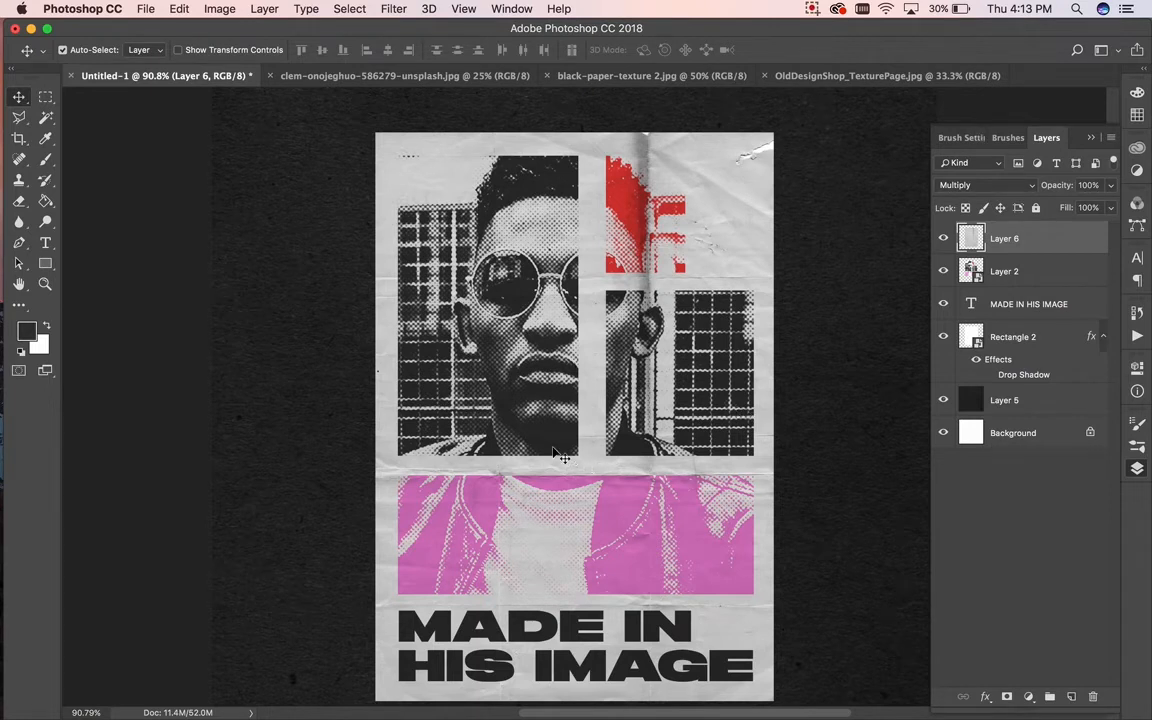
Step: Apply Levels to the texture with black 52, midtone 0.95 and white 247
left_click(214, 9)
mouse_move(224, 52)
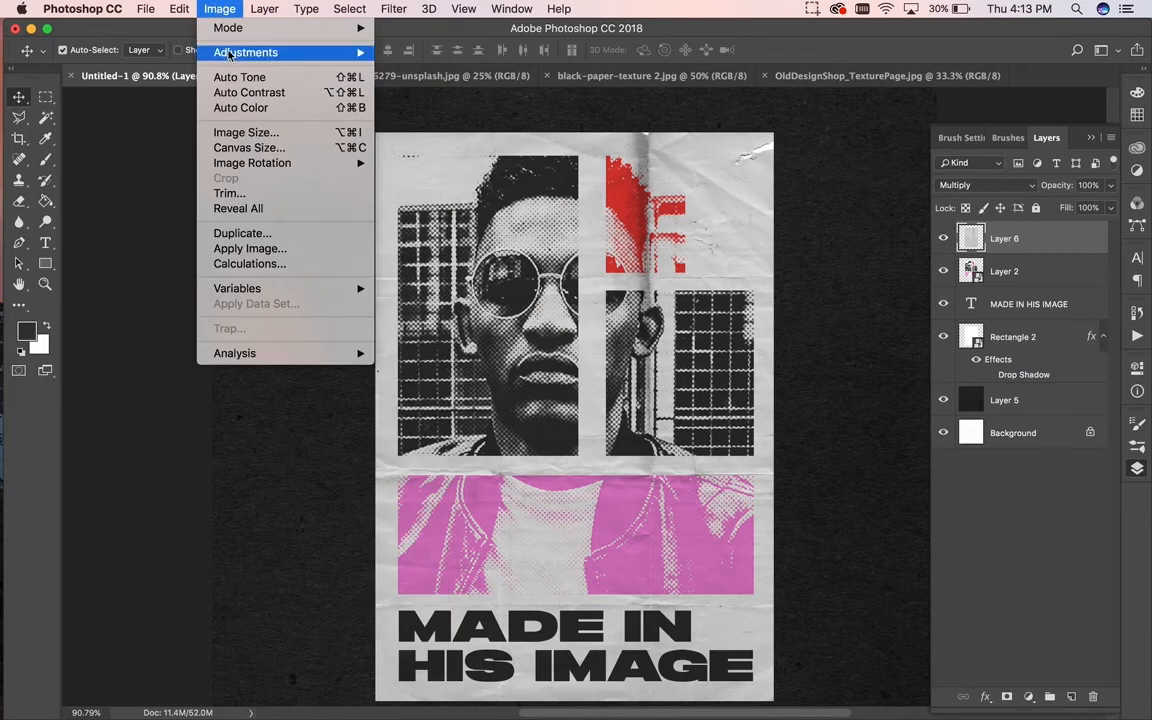
left_click(410, 68)
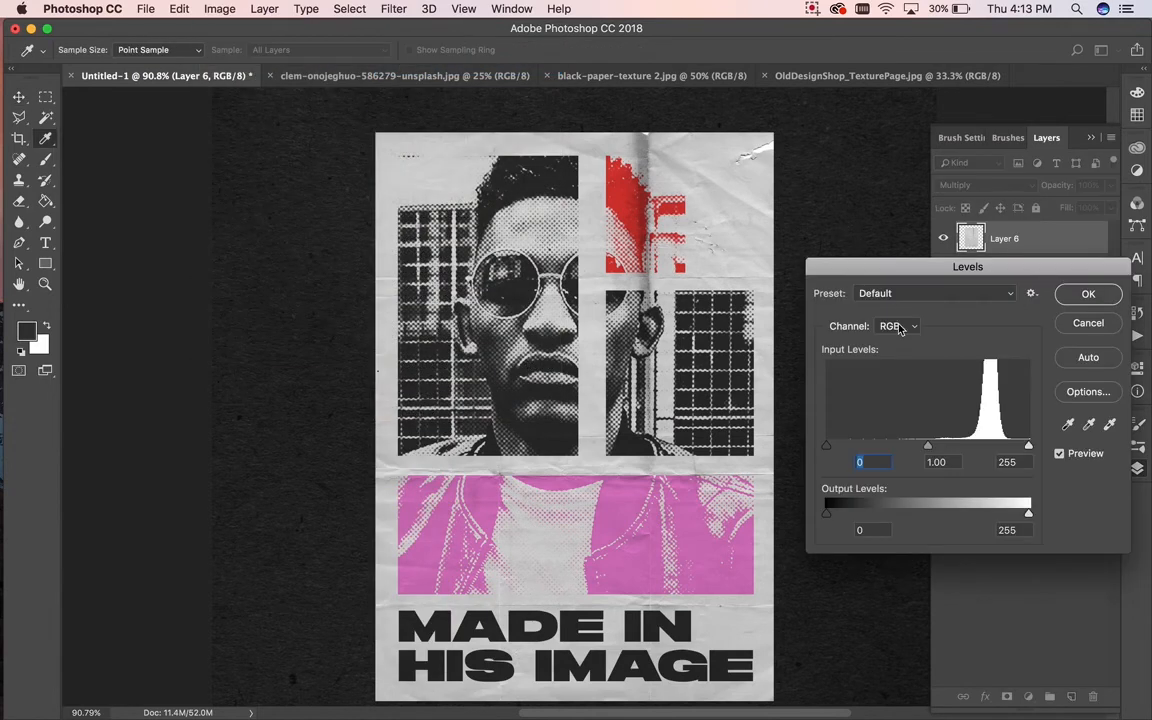
left_click_drag(938, 446, 940, 446)
left_click_drag(1029, 446, 1005, 450)
left_click_drag(827, 446, 941, 447)
left_click(1089, 295)
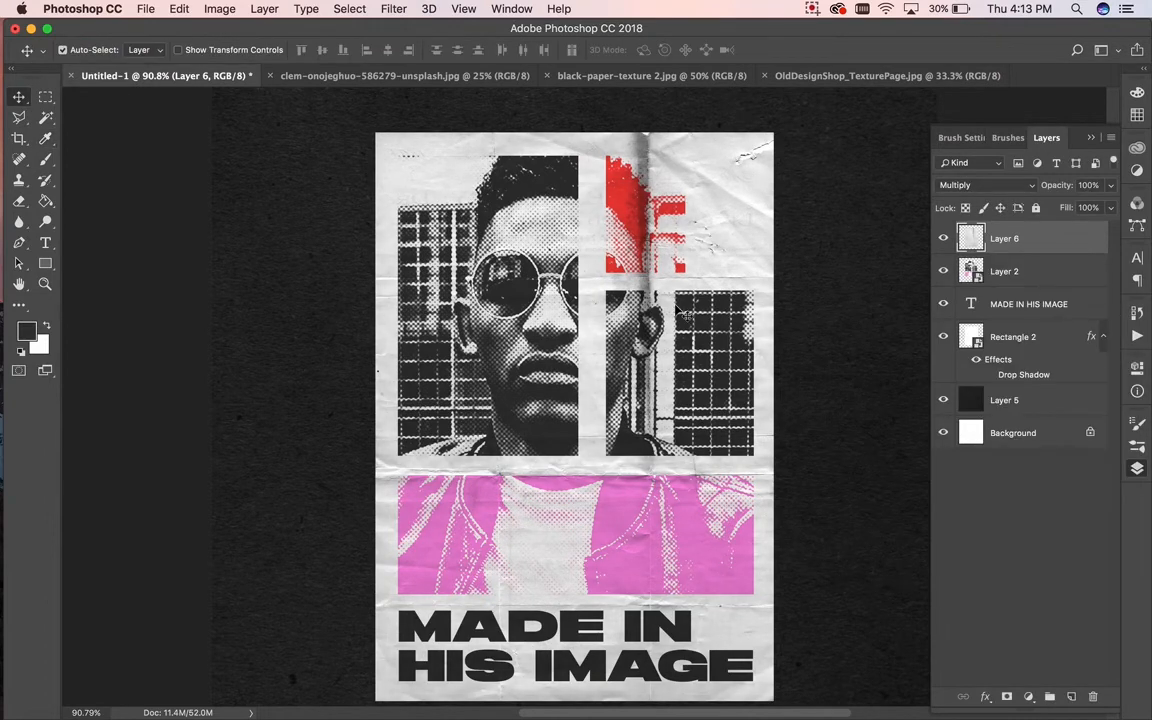
scroll(612, 311, "down", 5)
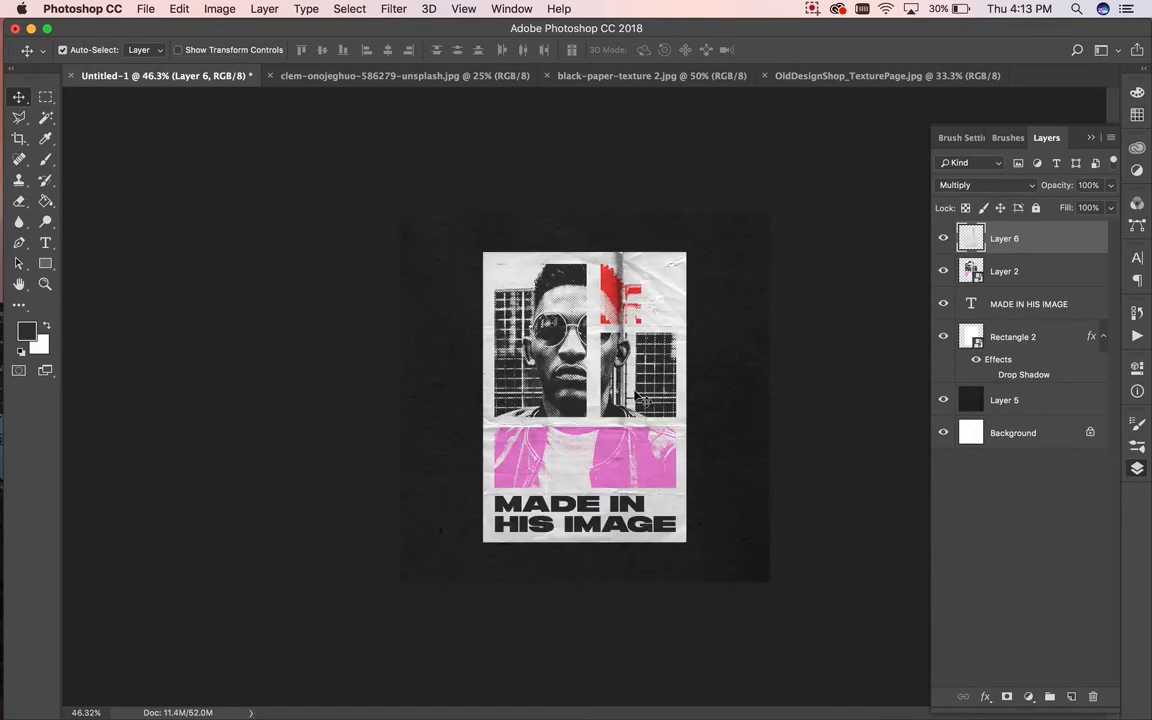
scroll(646, 397, "up", 2)
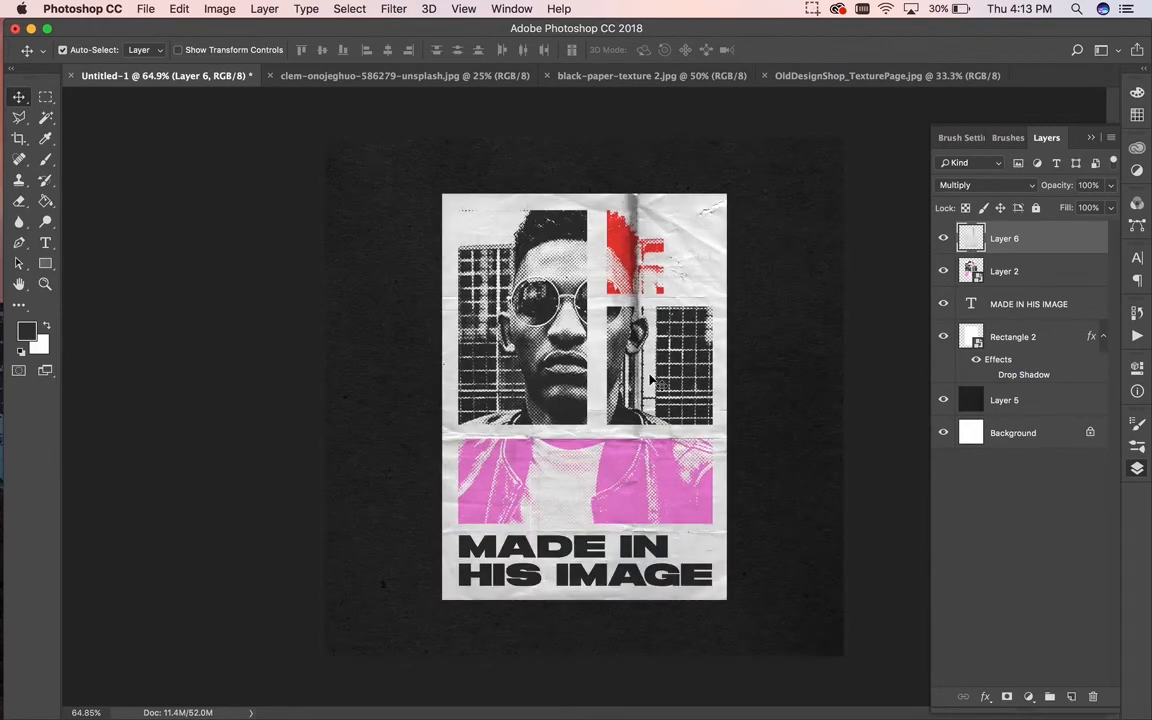
scroll(650, 379, "up", 2)
scroll(650, 379, "down", 2)
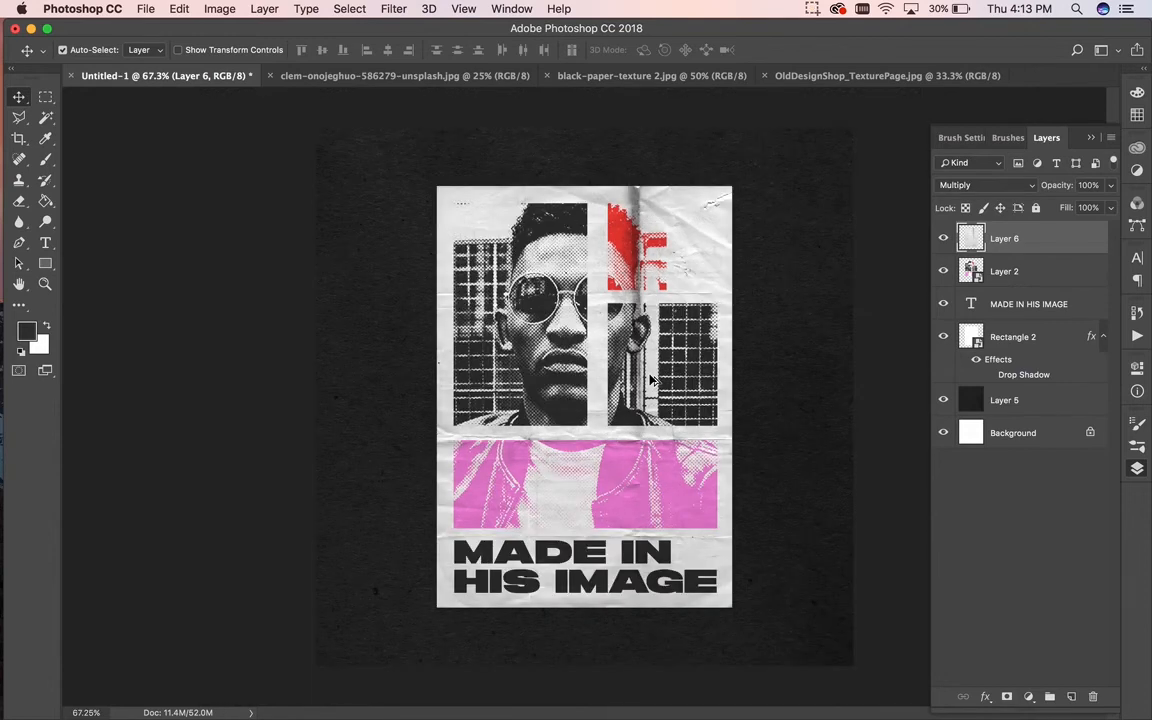
left_click_drag(636, 212, 730, 216)
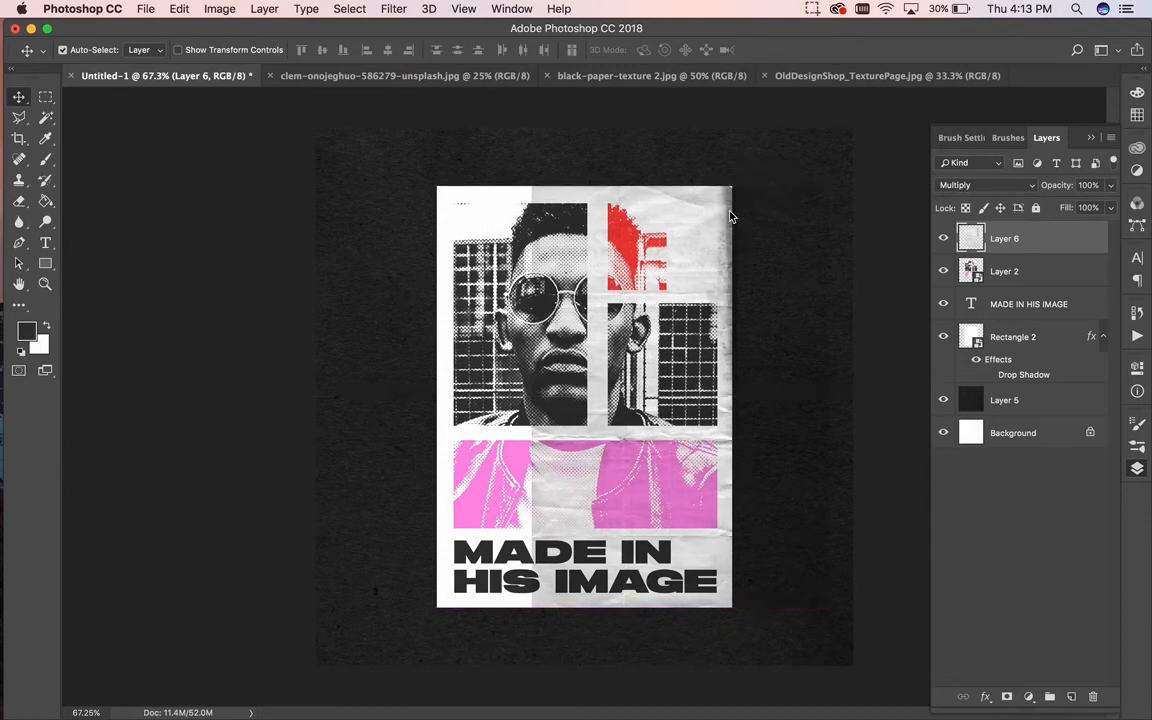
key("super+z")
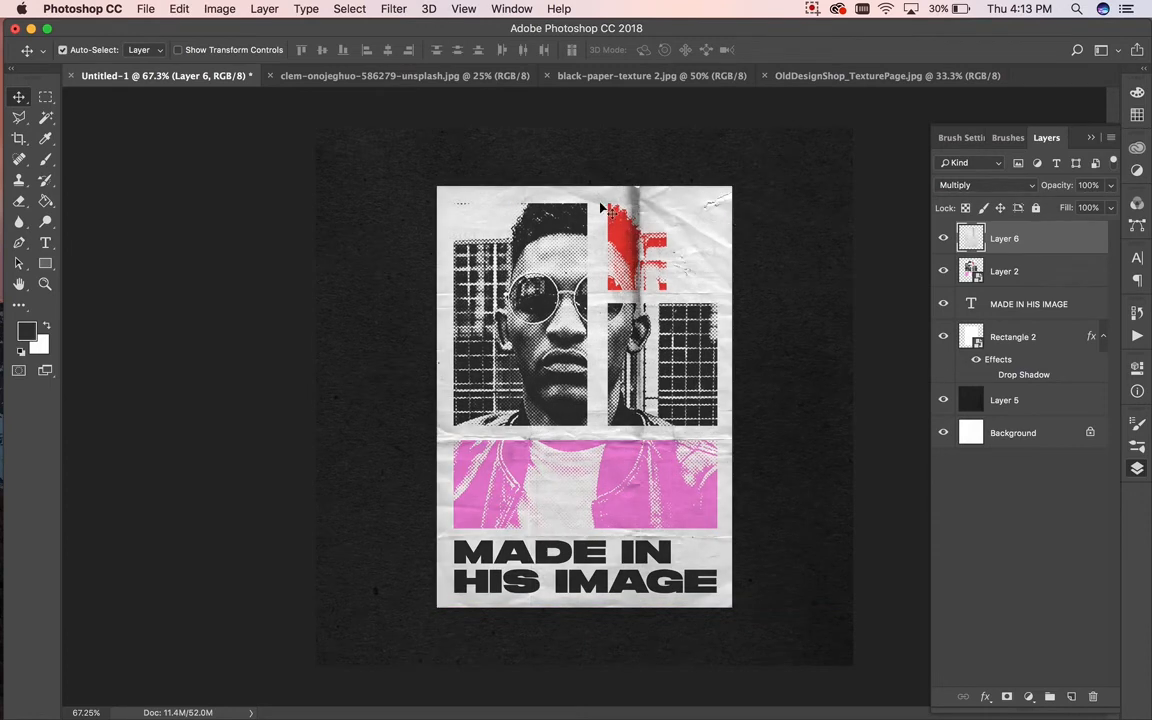
left_click(18, 179)
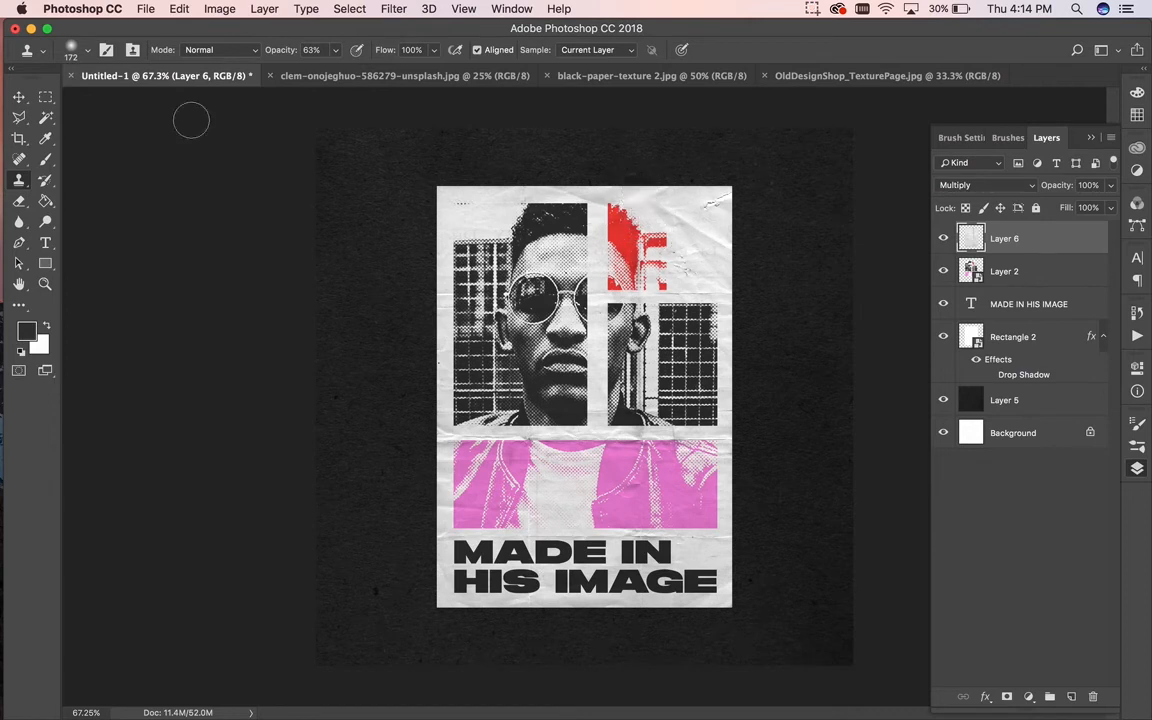
left_click(19, 97)
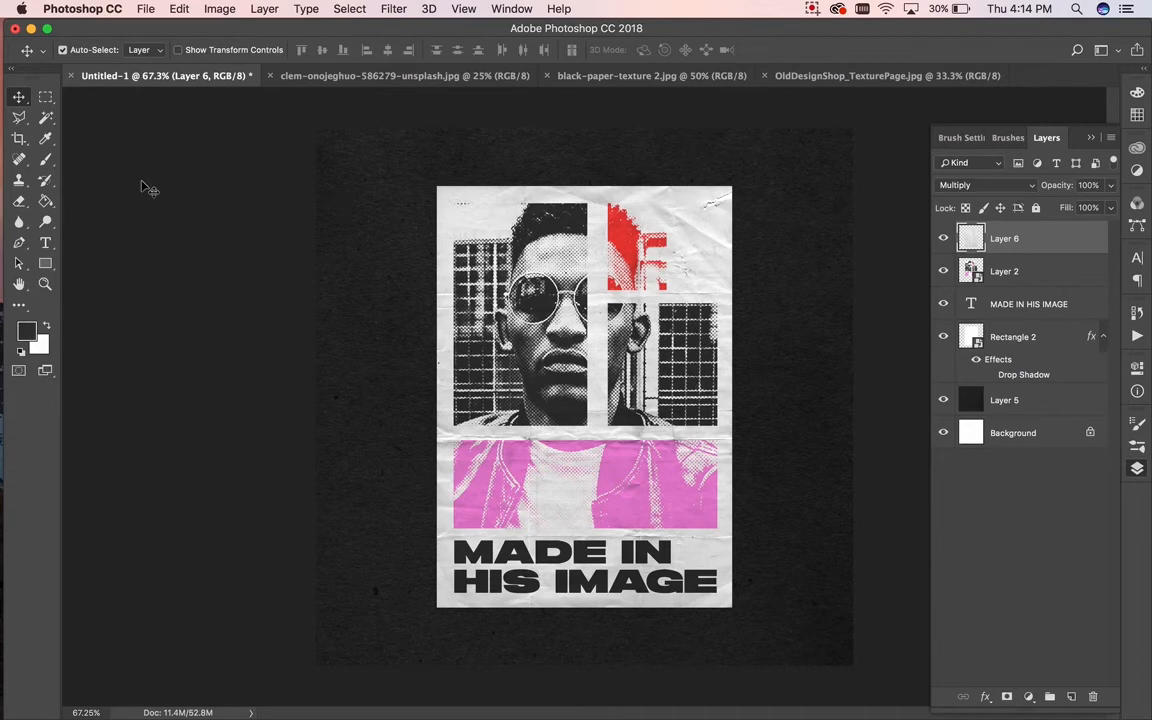
Step: Bring up a Finder window showing All My Files from the Dock
left_click(14, 50)
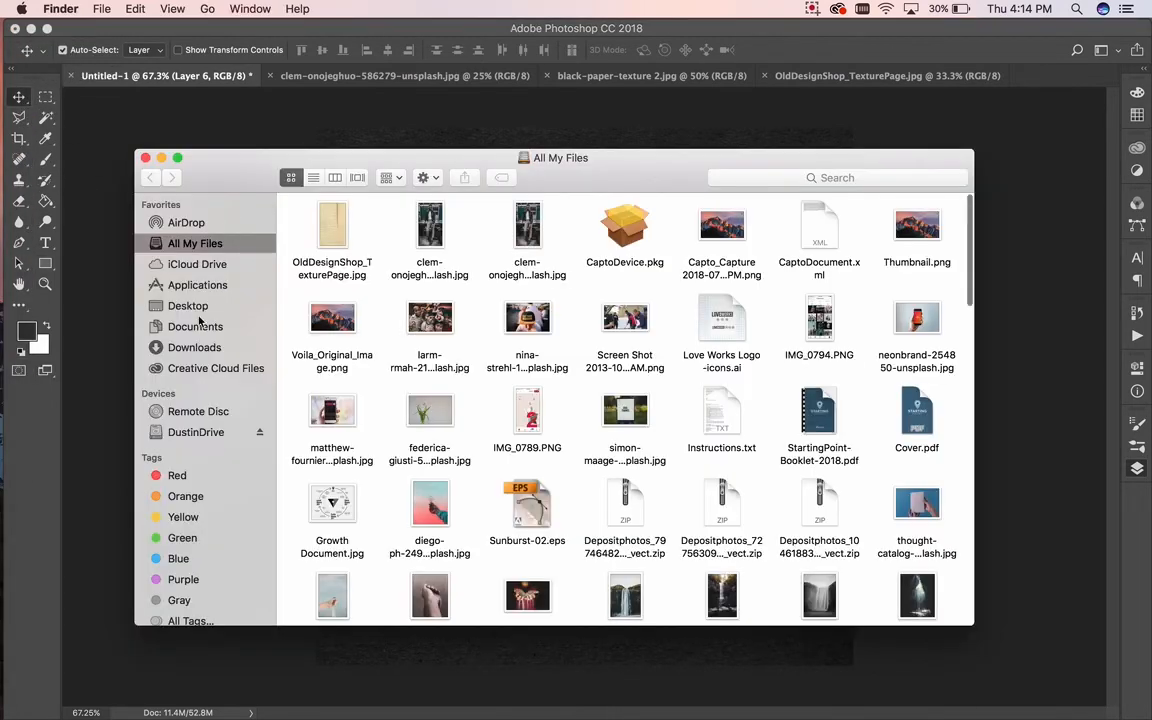
Step: Open freeios7.com_apple_wallpaper_grunge-paper_ipad_retina.jpg from DustinDrive in Adobe Photoshop CC 2018
left_click(195, 432)
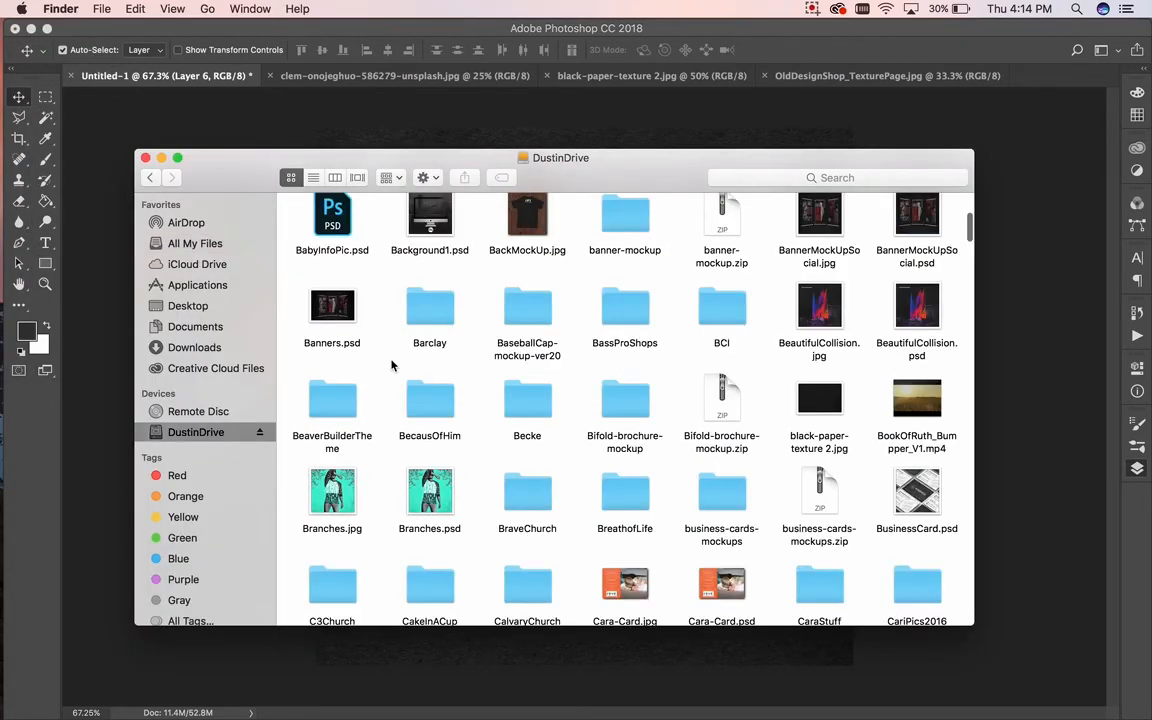
scroll(392, 365, "up", 5)
scroll(392, 365, "down", 10)
scroll(392, 365, "down", 15)
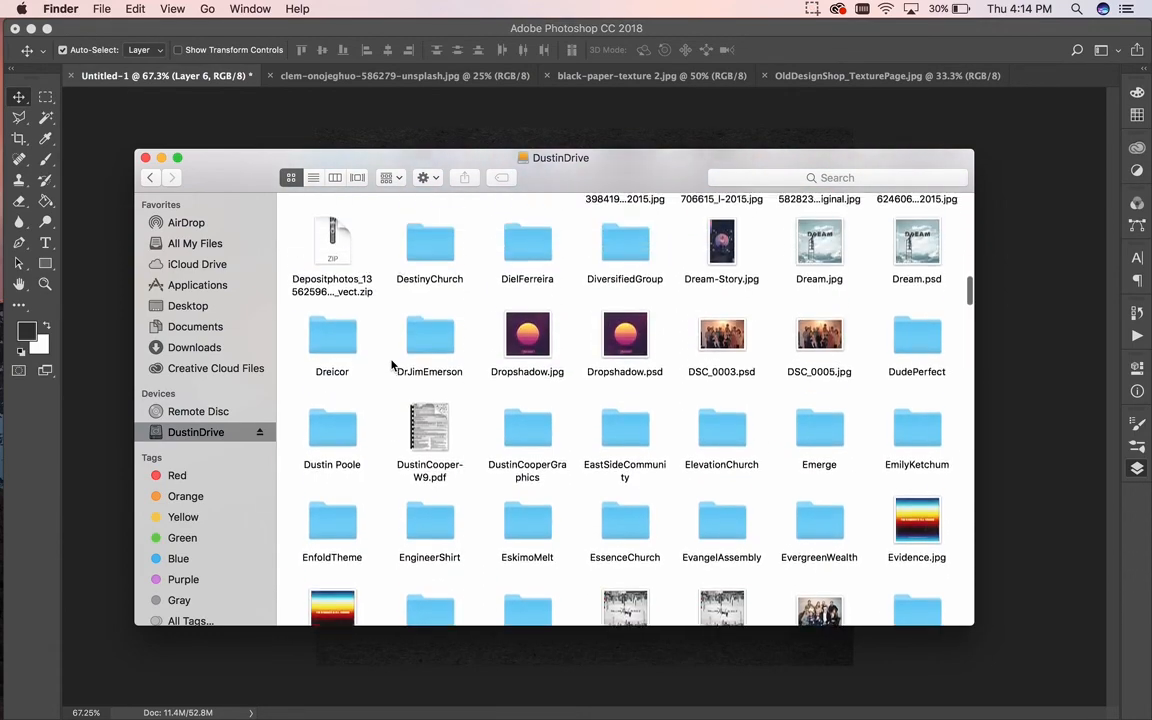
scroll(392, 365, "down", 5)
scroll(392, 365, "up", 4)
scroll(392, 365, "down", 2)
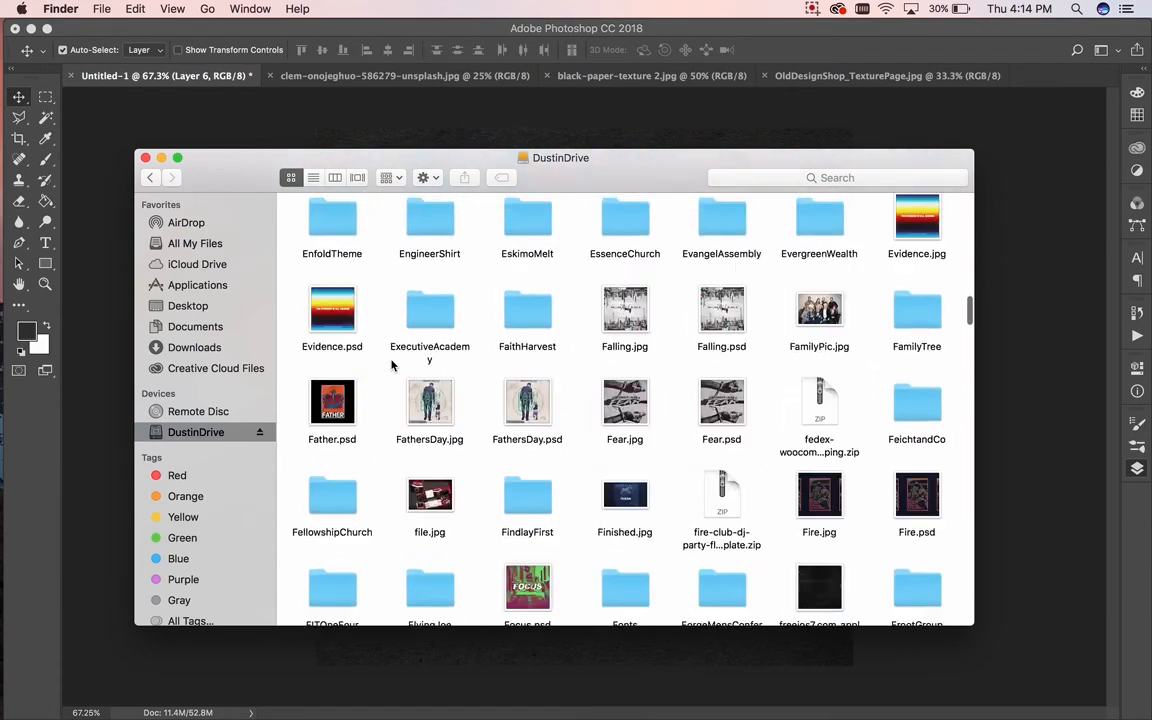
scroll(392, 365, "down", 3)
left_click(816, 352)
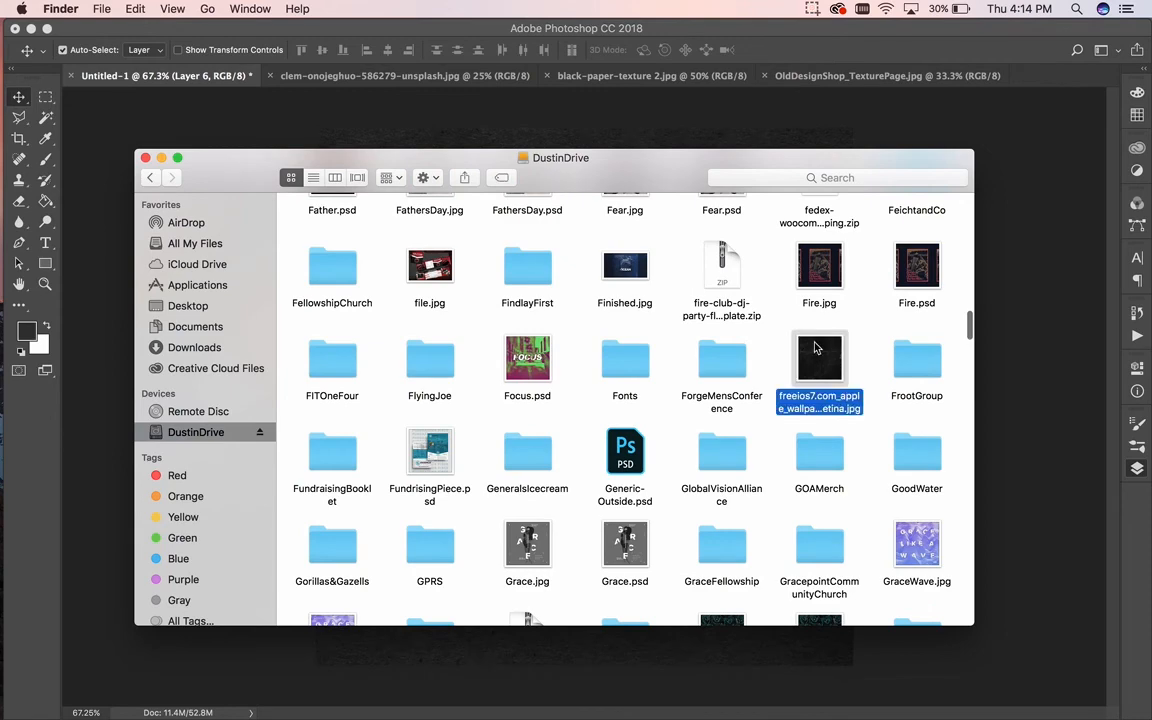
right_click(813, 342)
mouse_move(714, 373)
left_click(900, 408)
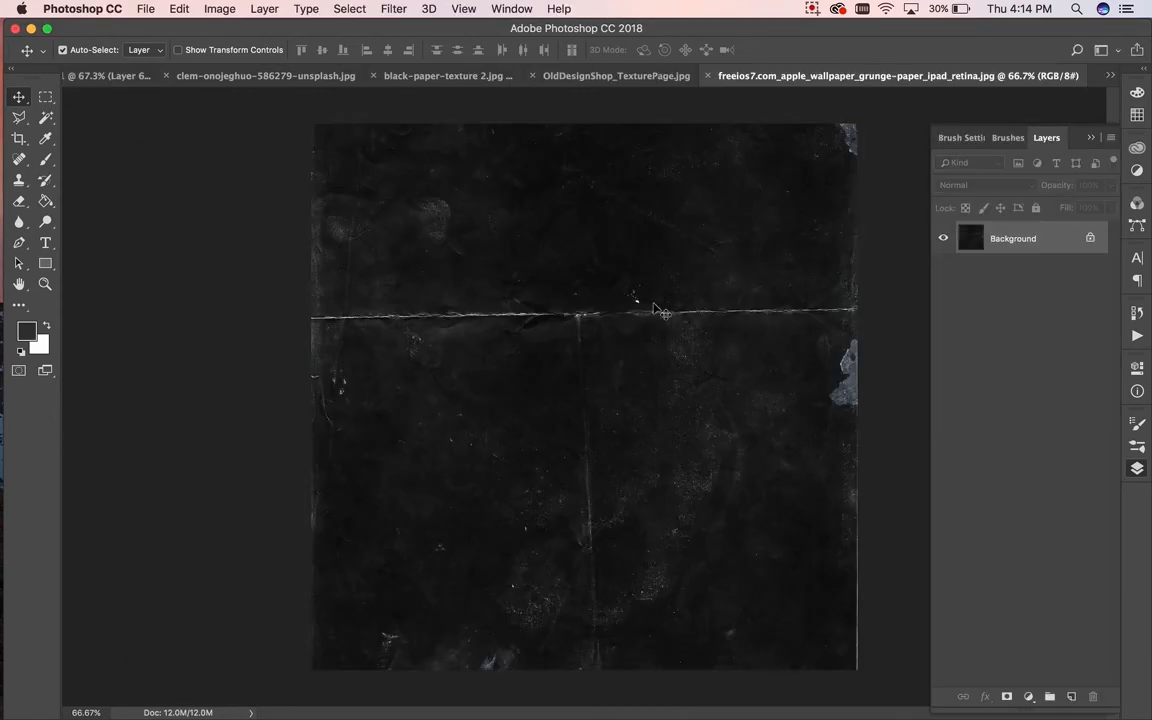
Step: Desaturate the grunge paper with Hue/Saturation at -100 and drag it into the poster
left_click(219, 9)
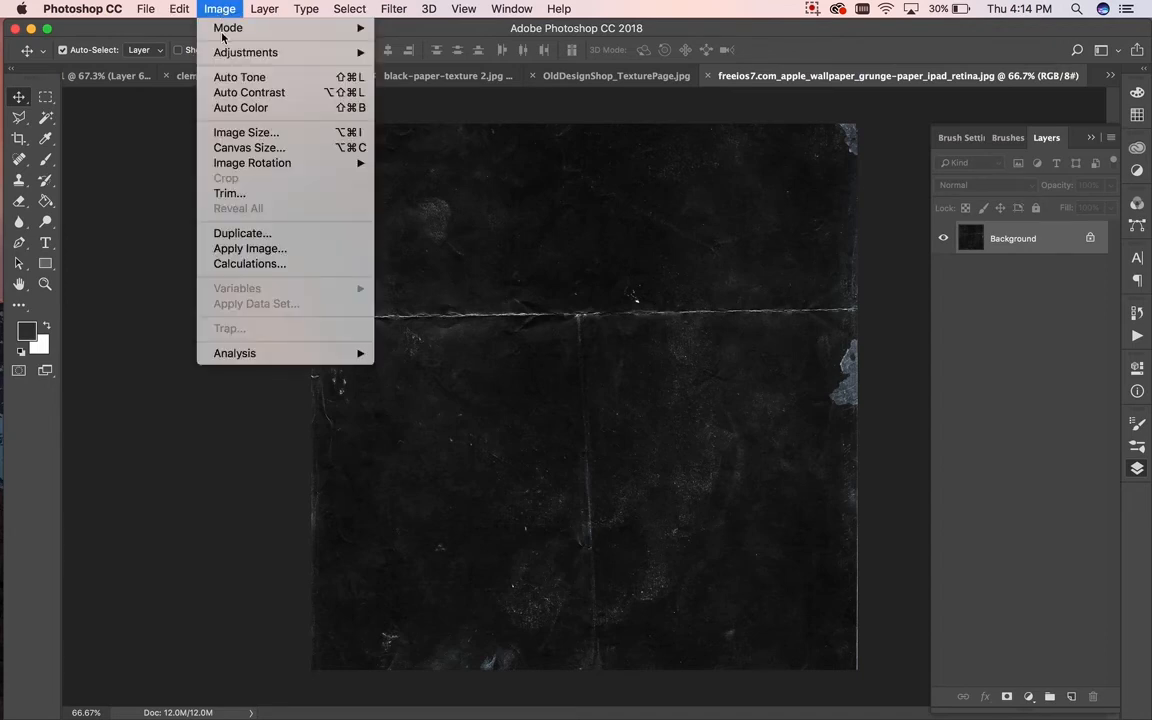
mouse_move(212, 55)
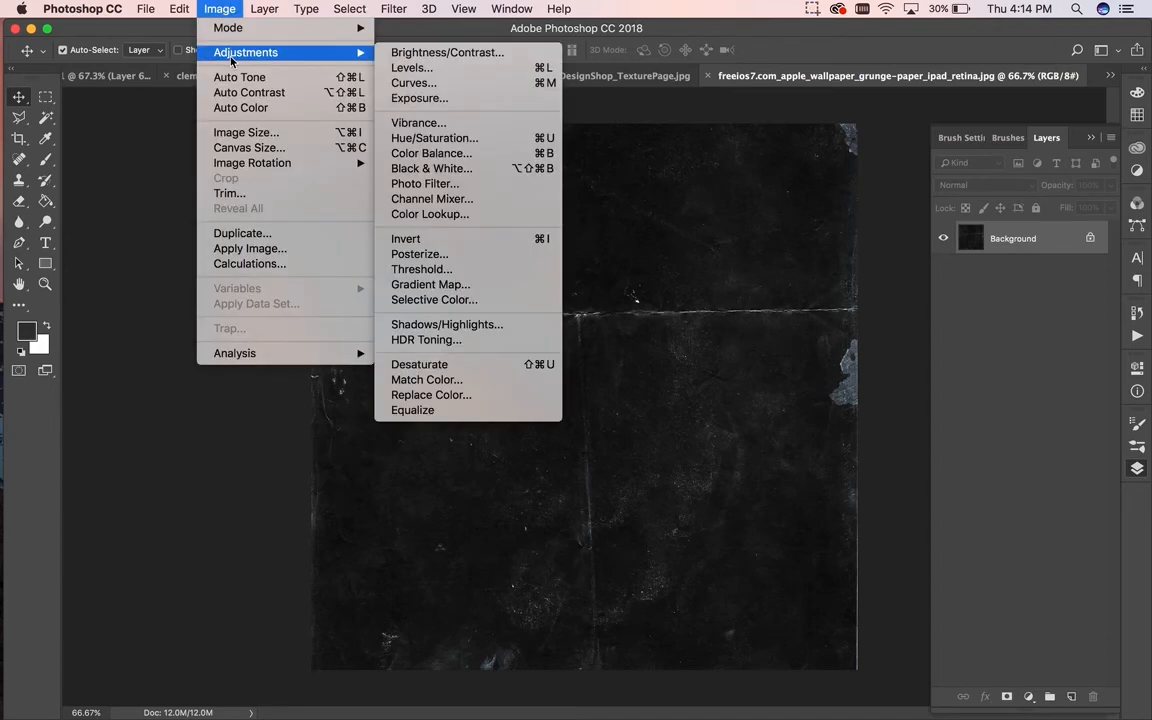
left_click(462, 144)
left_click_drag(880, 333, 676, 338)
left_click(1057, 218)
key("v")
mouse_move(518, 220)
left_mouse_down()
mouse_move(345, 98)
mouse_move(245, 70)
mouse_move(120, 85)
mouse_move(495, 207)
mouse_move(520, 232)
left_mouse_up()
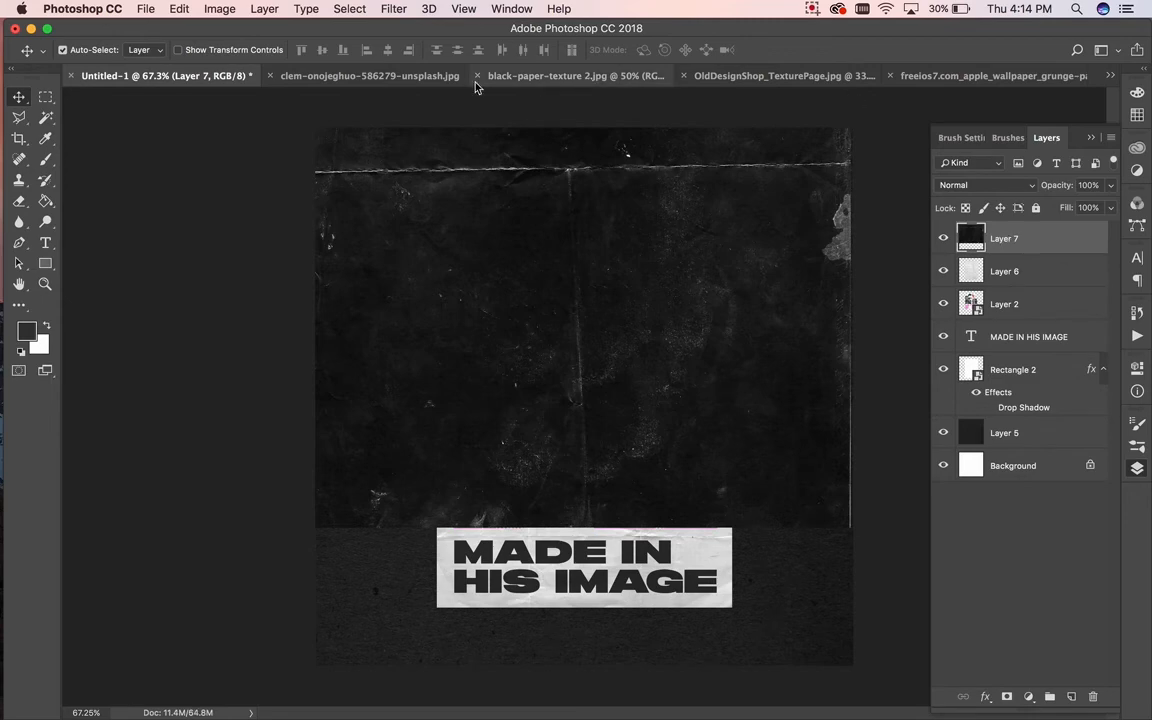
Step: Close the portrait, black paper, OldDesignShop and grunge paper documents without saving
left_click(272, 78)
left_click(279, 80)
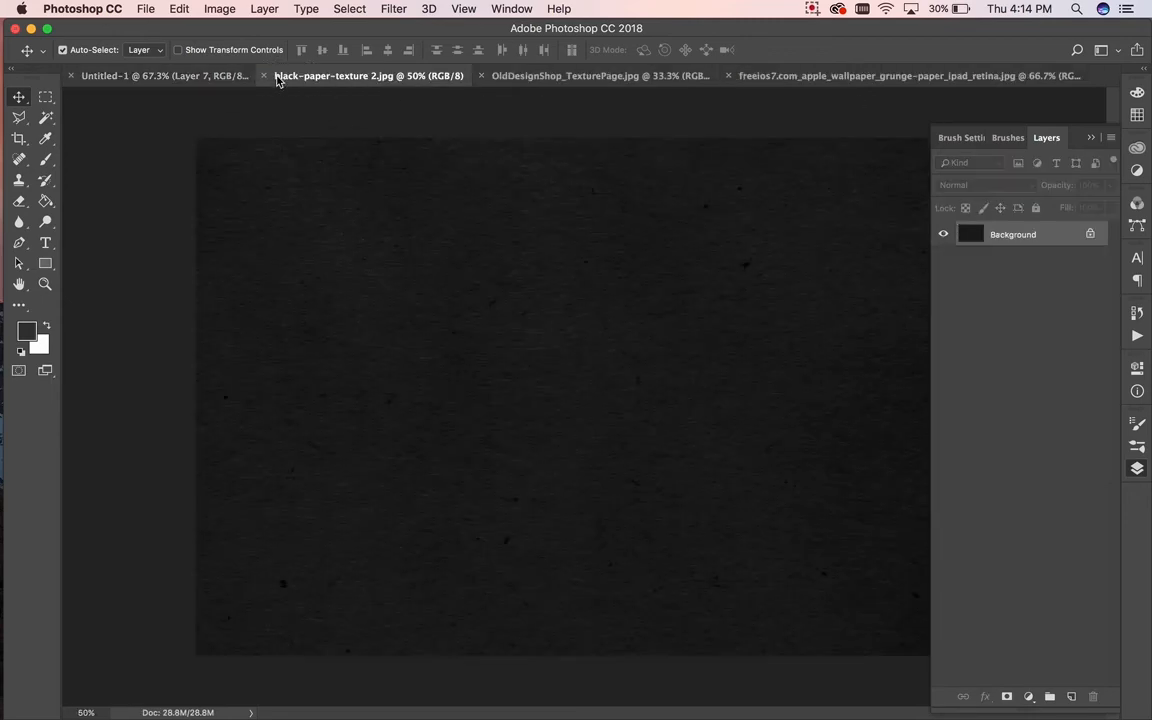
left_click(262, 78)
left_click(270, 77)
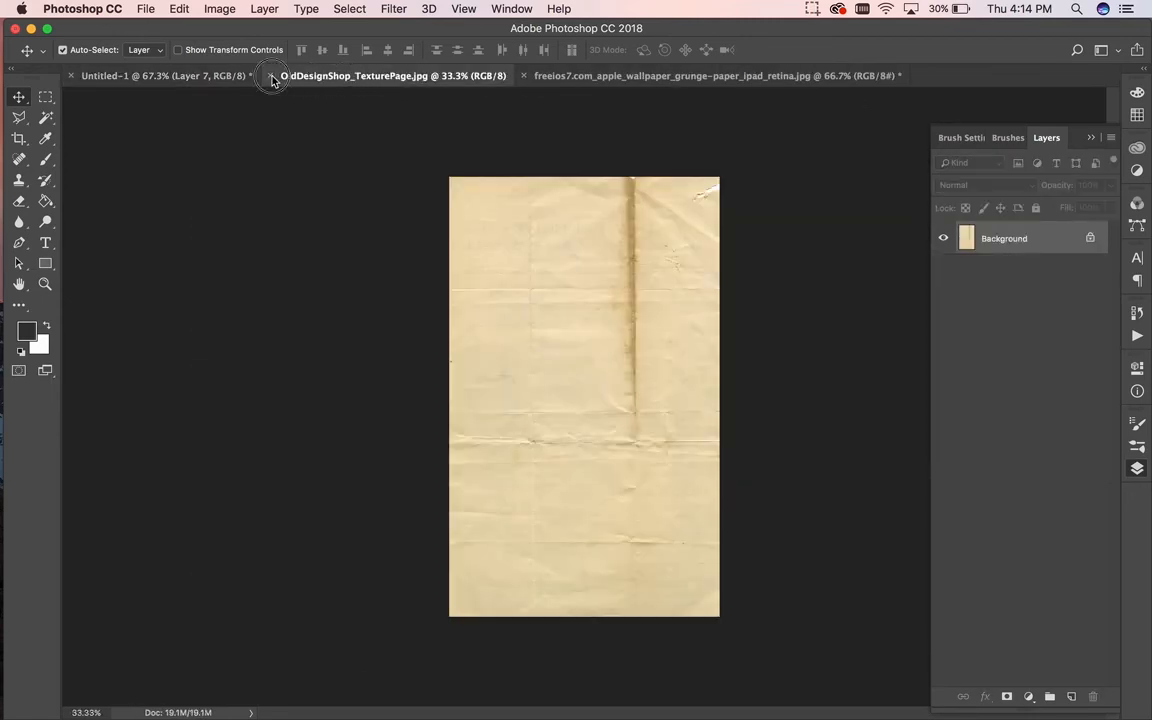
left_click(464, 78)
left_click(270, 77)
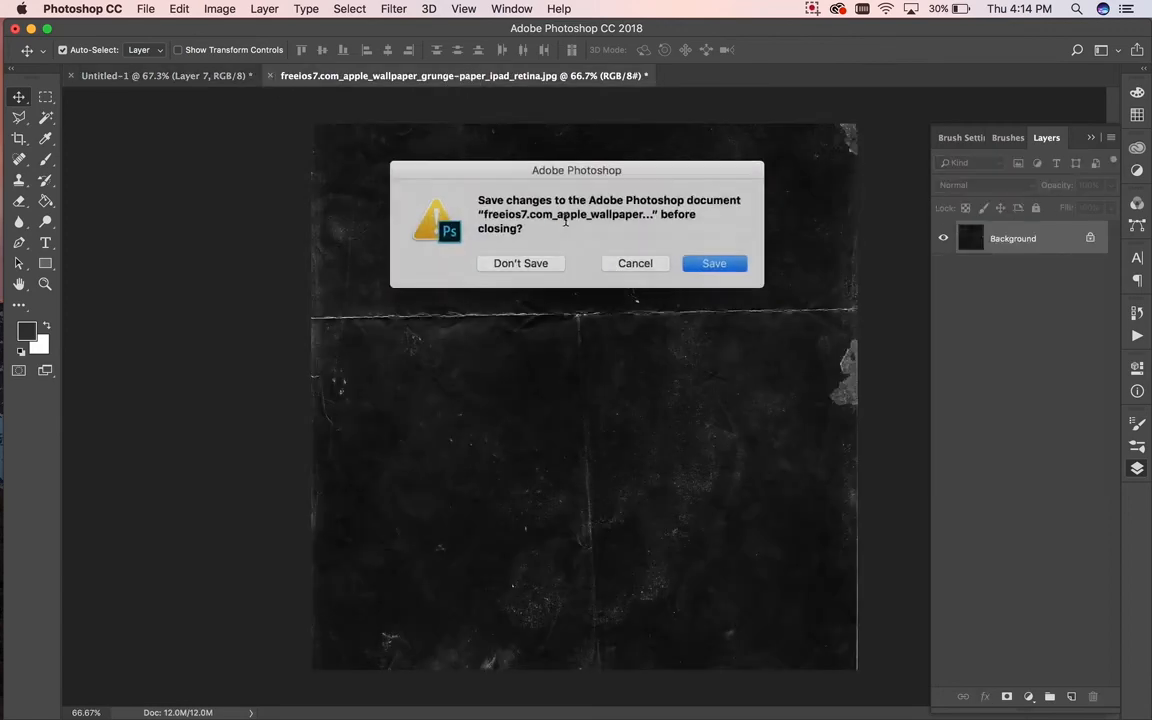
left_click(535, 262)
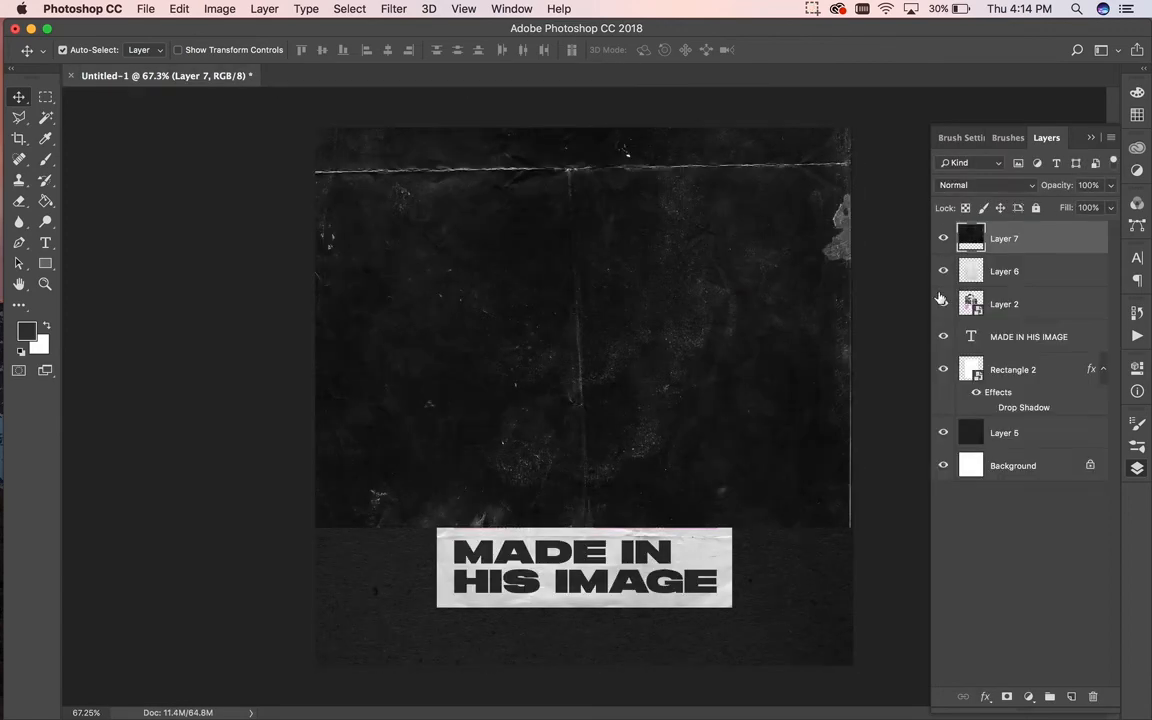
key("super+t")
Step: Reposition the grunge paper, scale it to 97.66% and rotate it 180° over the canvas
key("super+0")
left_click_drag(685, 288, 686, 374)
left_click_drag(414, 227, 421, 234)
left_click_drag(783, 226, 452, 506)
key("Return")
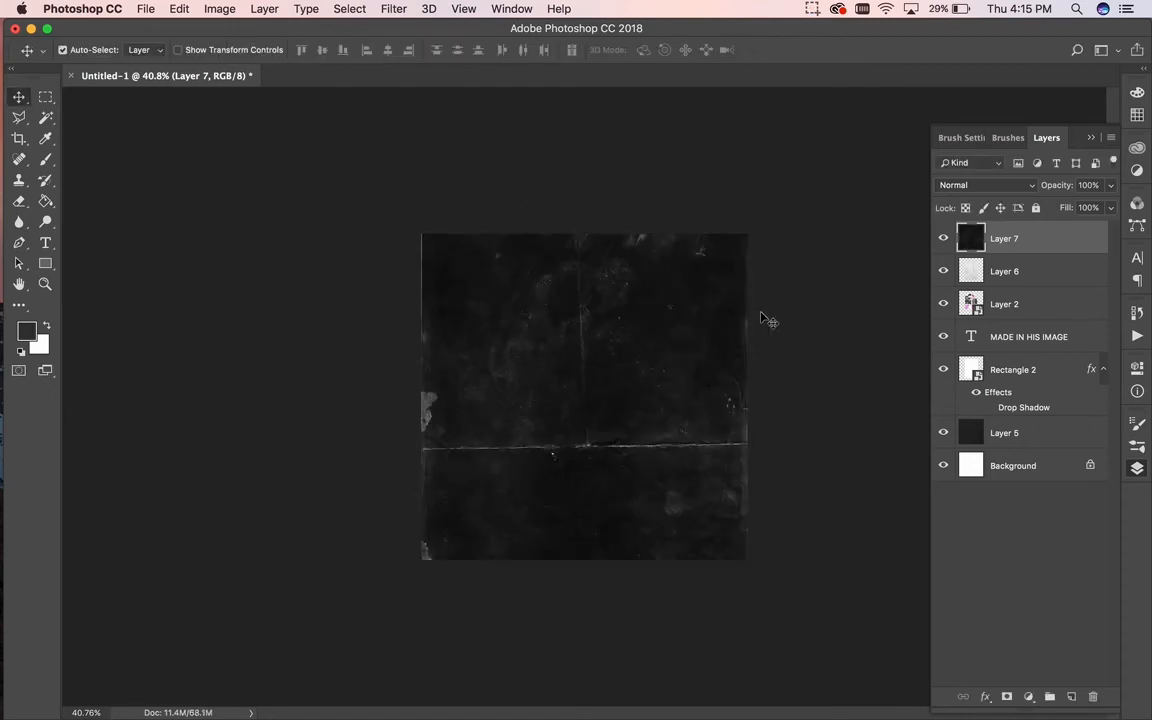
Step: Set Layer 7's blend mode to Lighten so the poster shows through
left_click(990, 185)
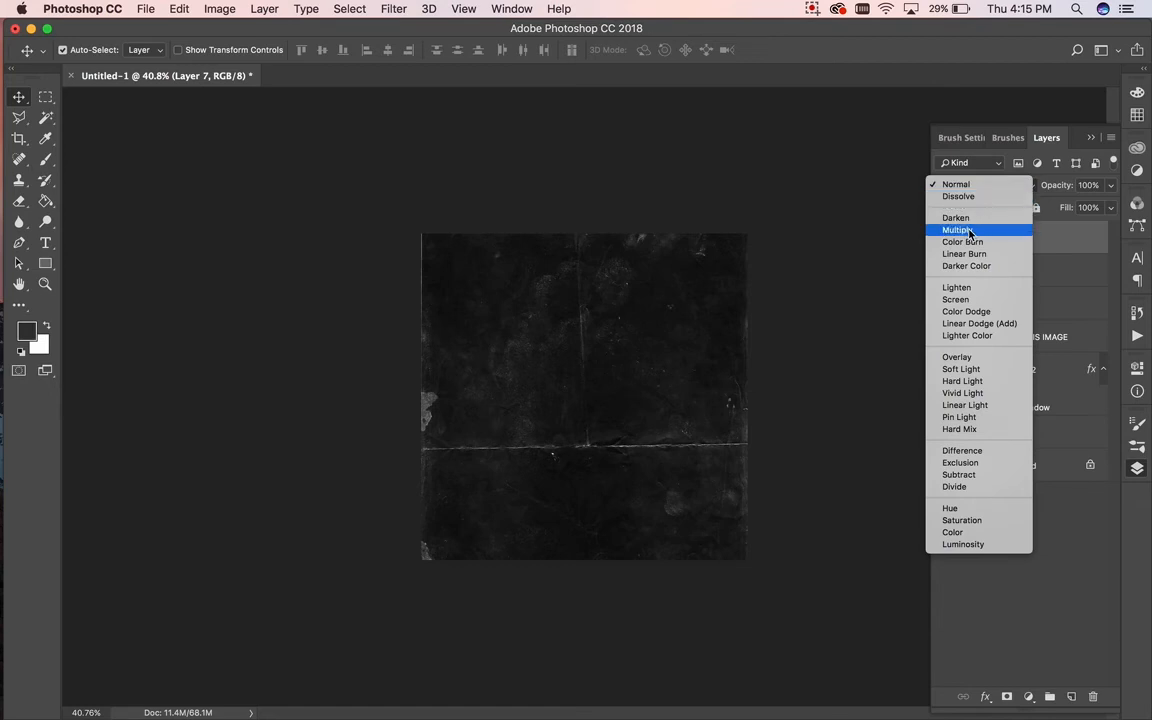
left_click(960, 287)
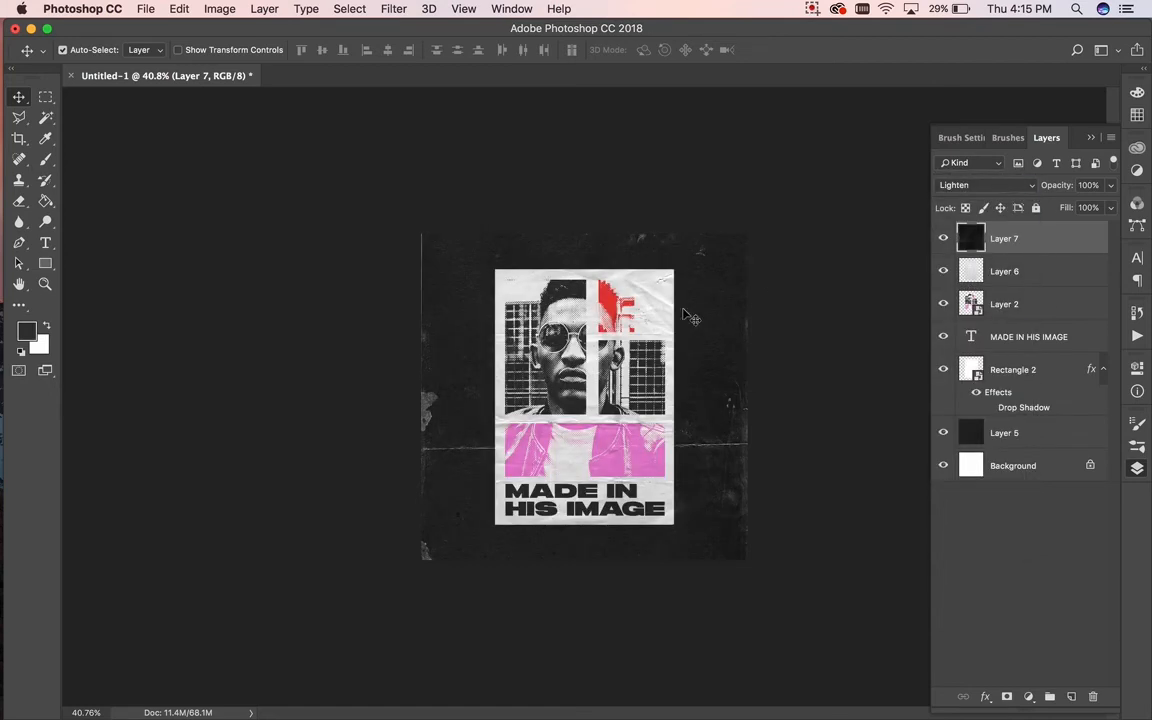
scroll(686, 314, "up", 4)
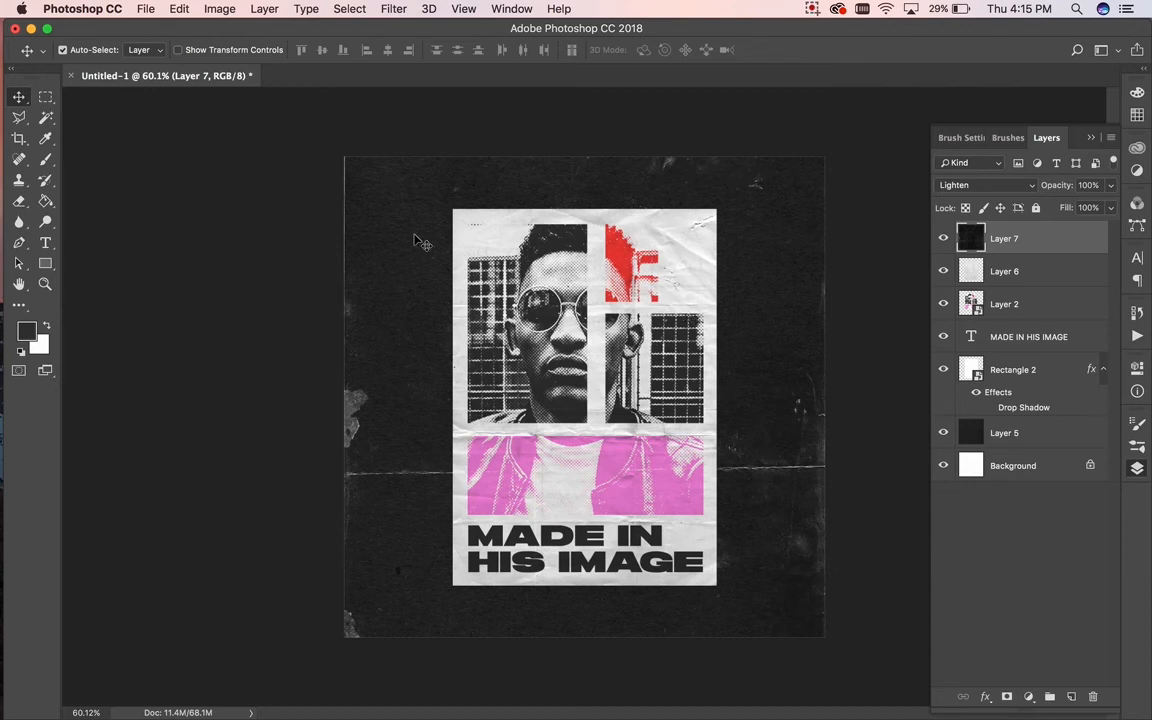
Step: Clone over the light blotches near the grunge paper's left edge with the Clone Stamp
key("super+t")
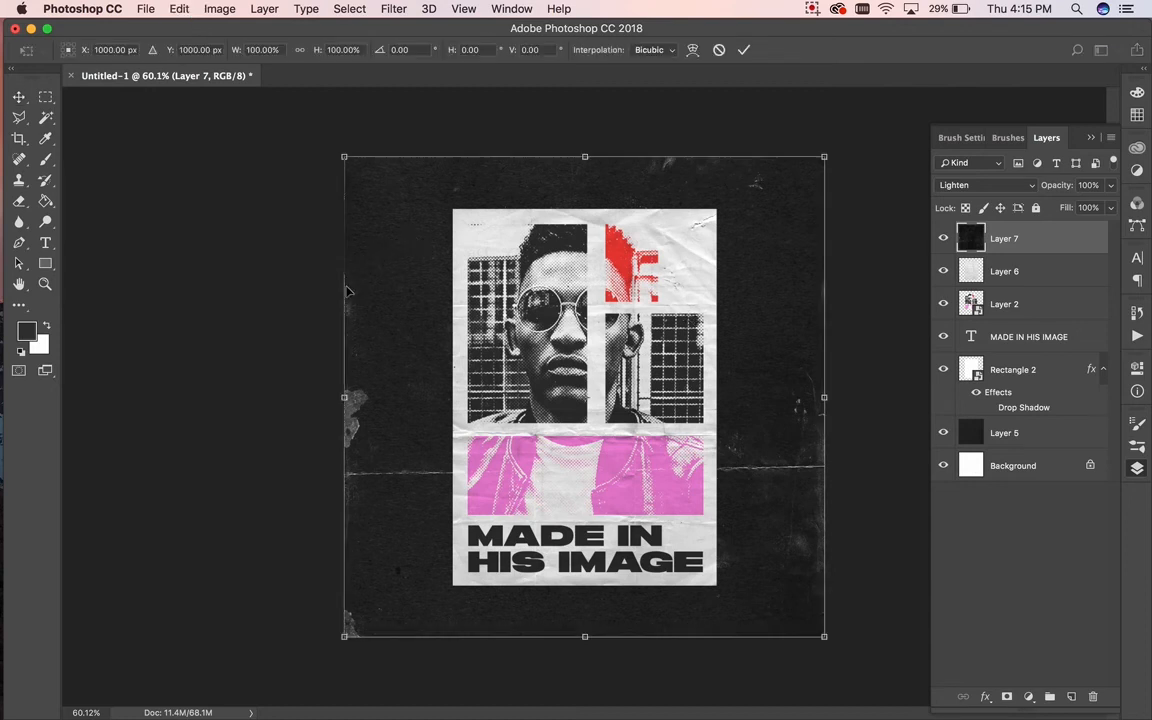
key("Return")
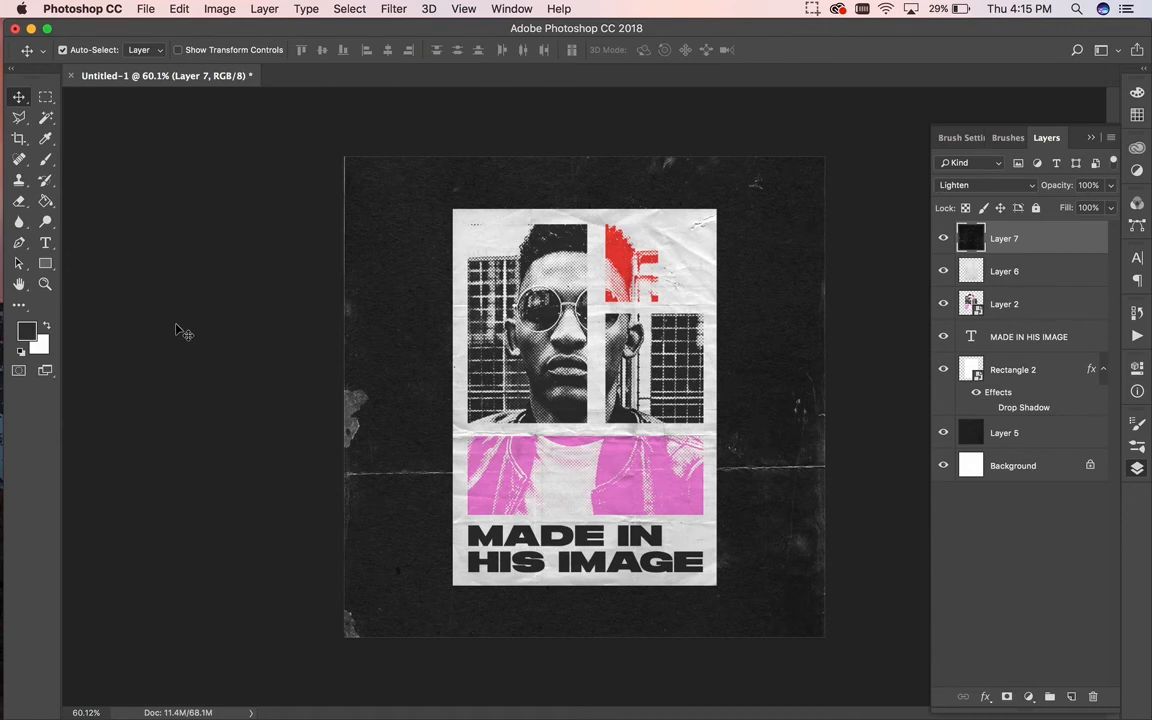
left_click(20, 182)
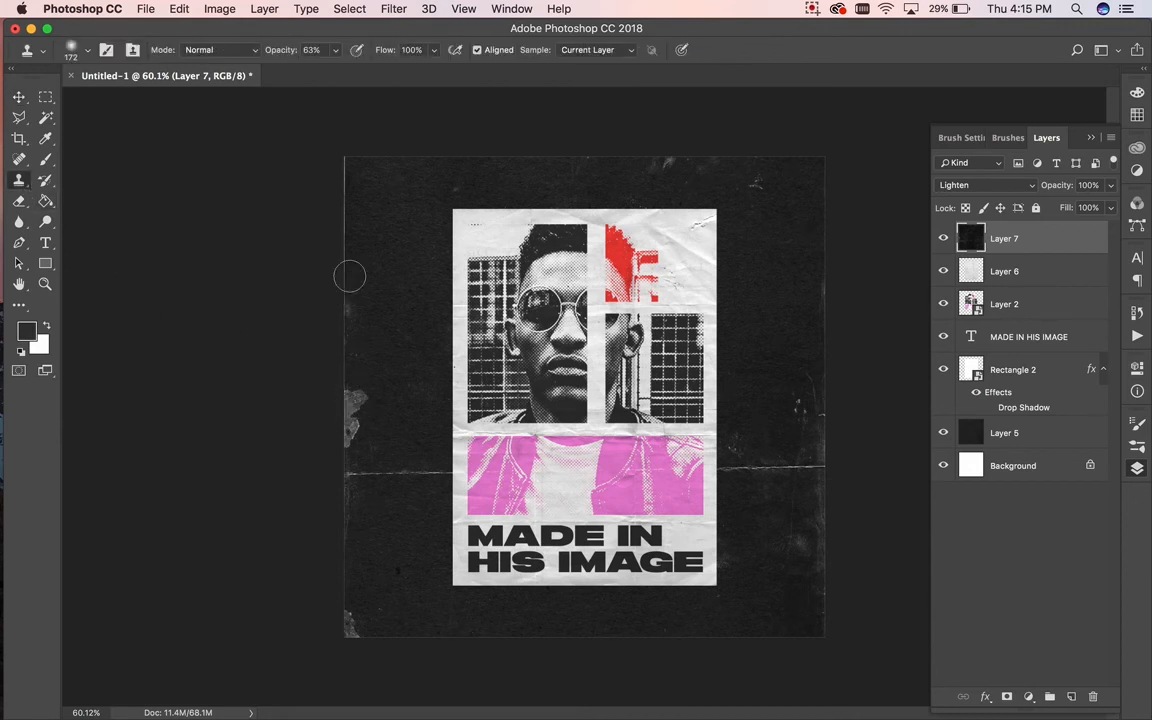
left_click(350, 276, "alt")
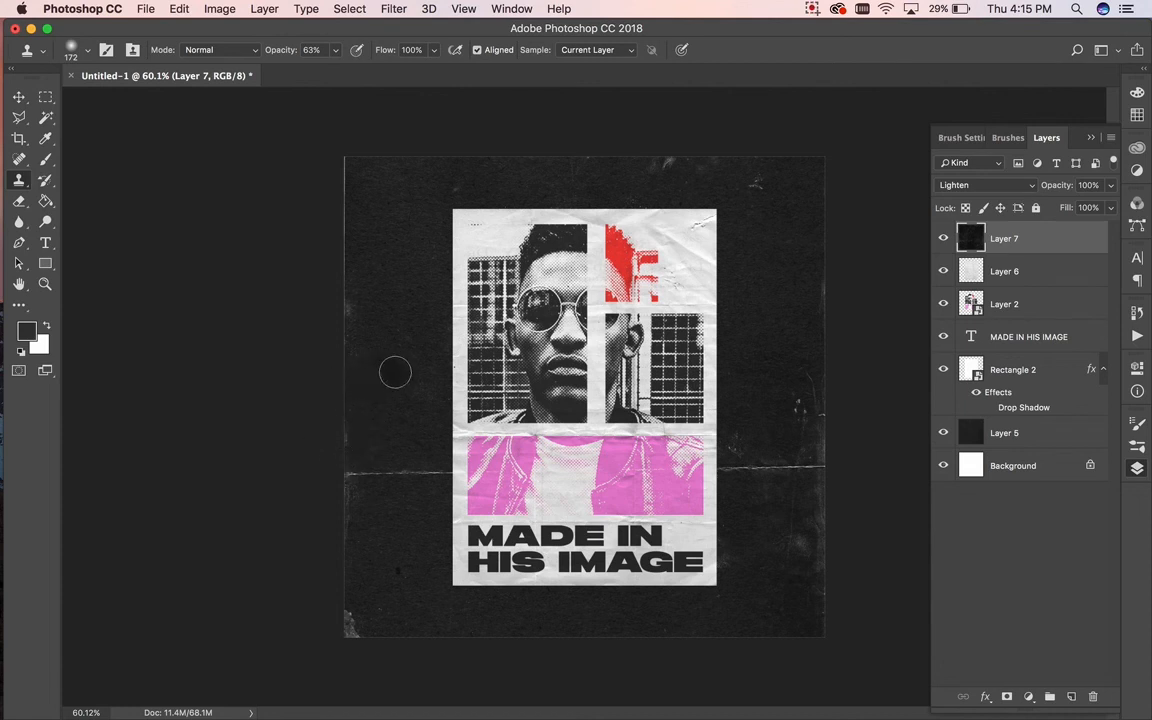
left_click(13, 97)
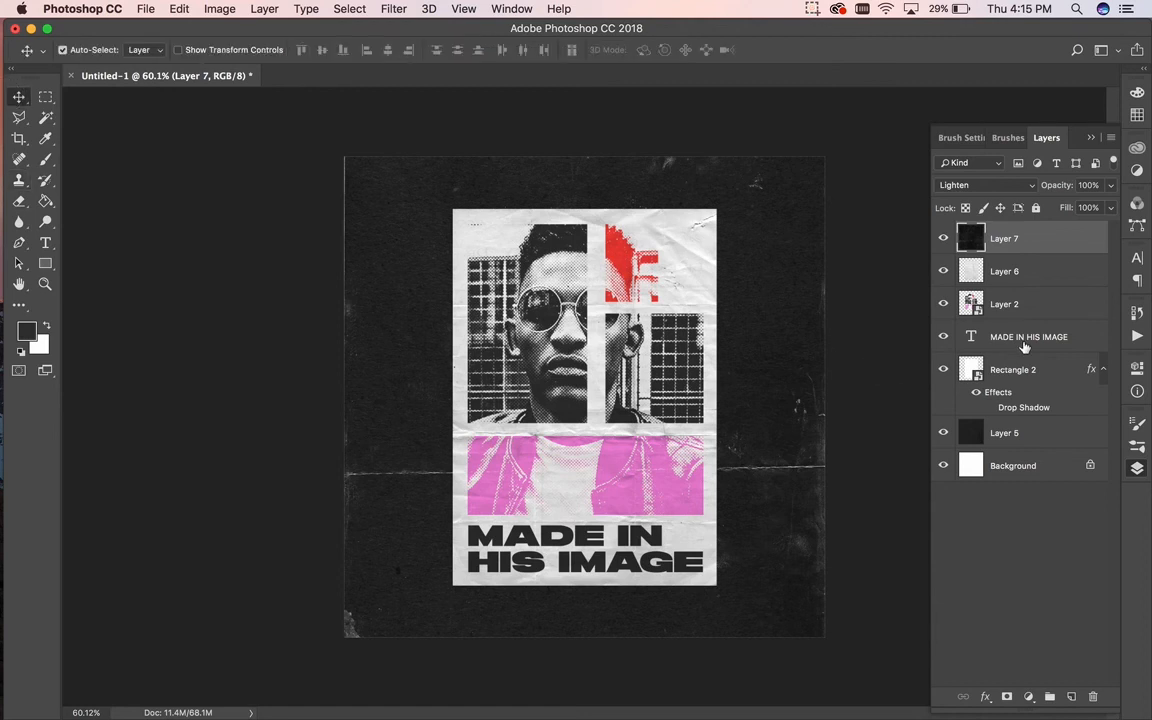
left_click(1046, 305)
left_click(1042, 280, "shift")
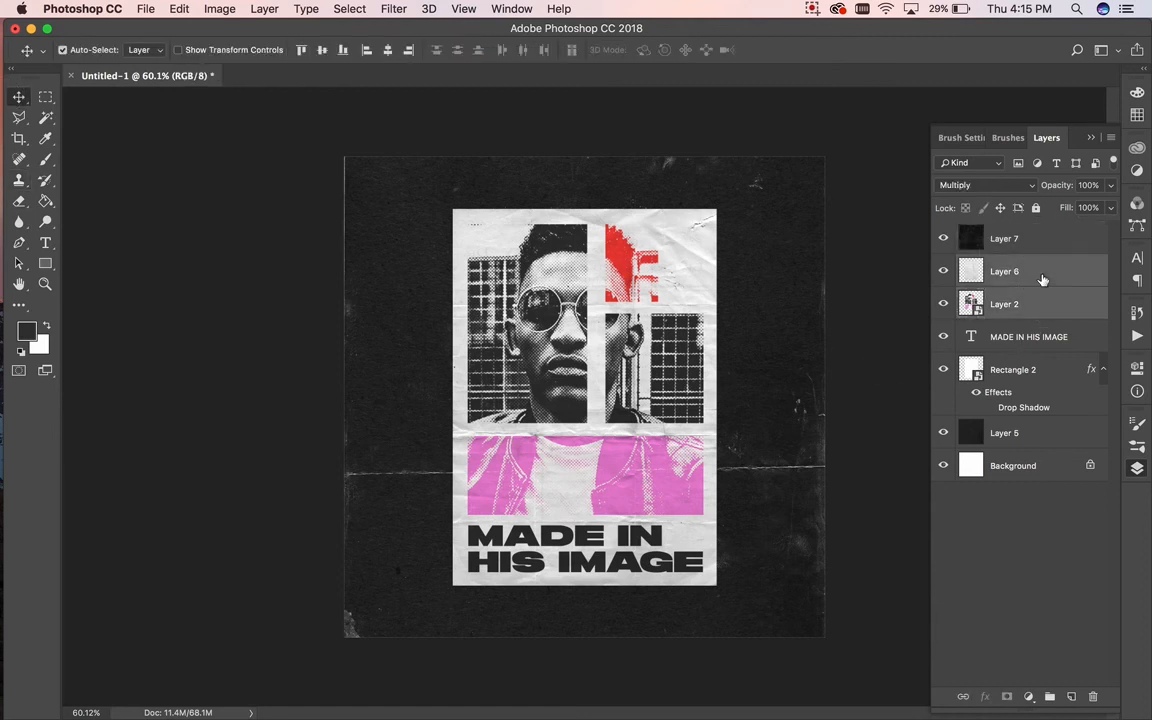
left_click(1042, 285)
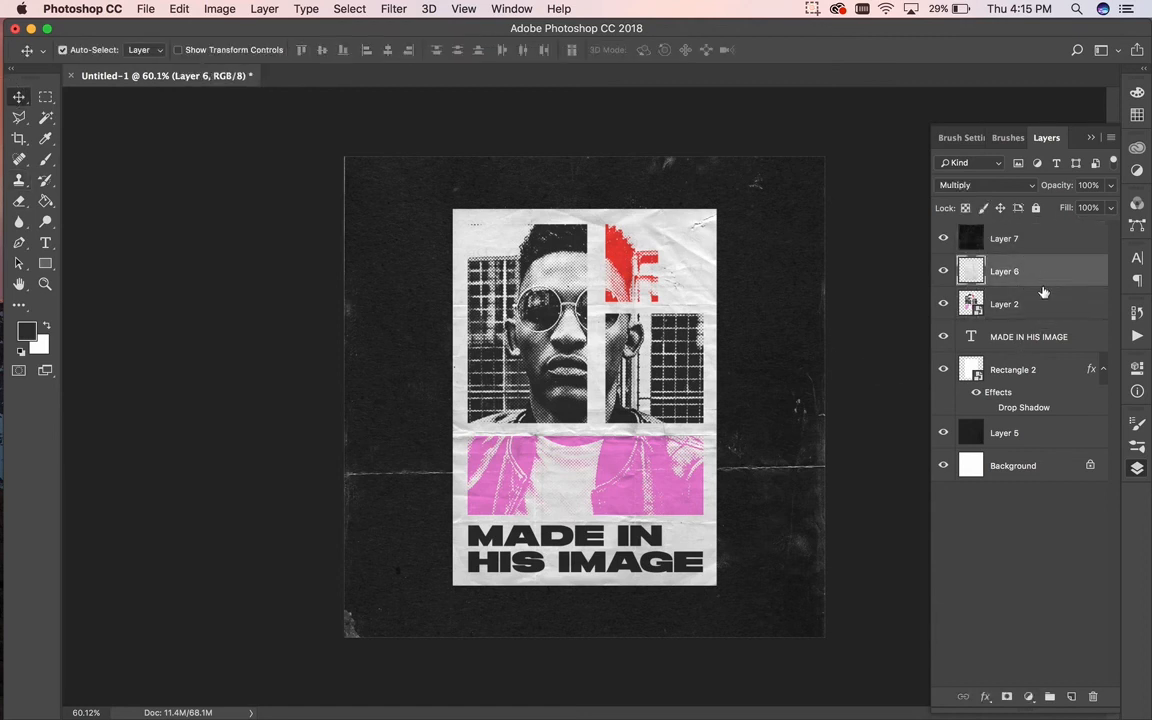
left_click(1046, 370, "shift")
key("super+t")
left_click_drag(797, 443, 805, 391)
key("Return")
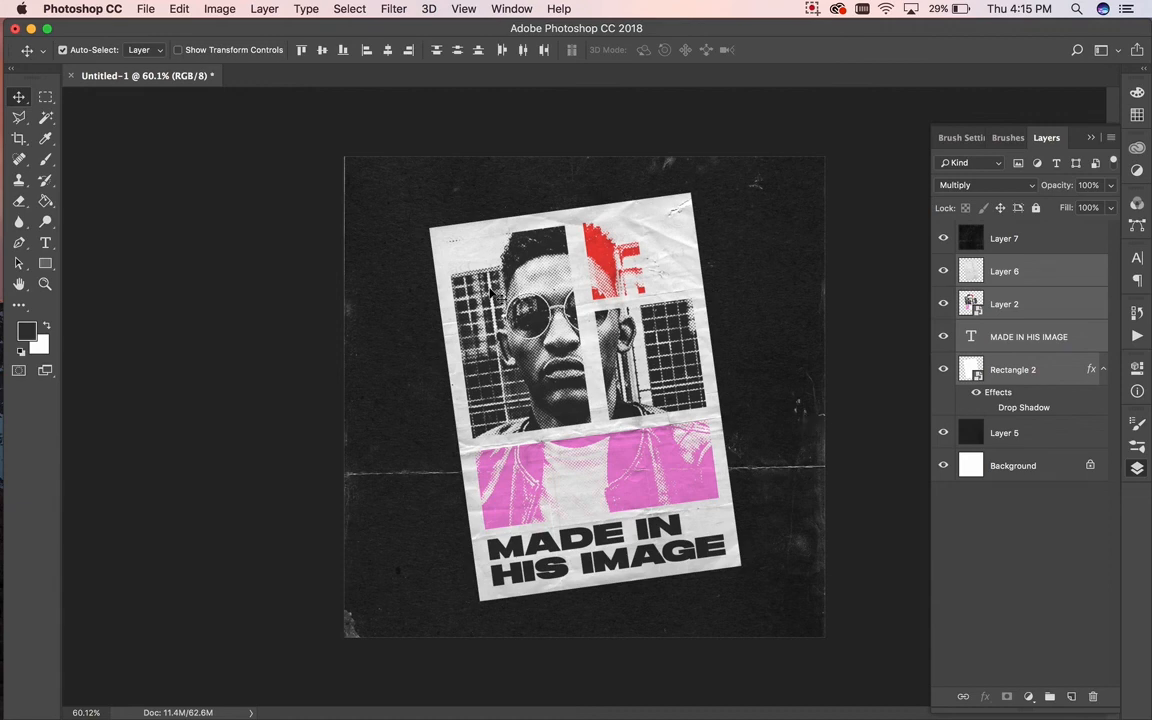
left_click(179, 9)
left_click(186, 53)
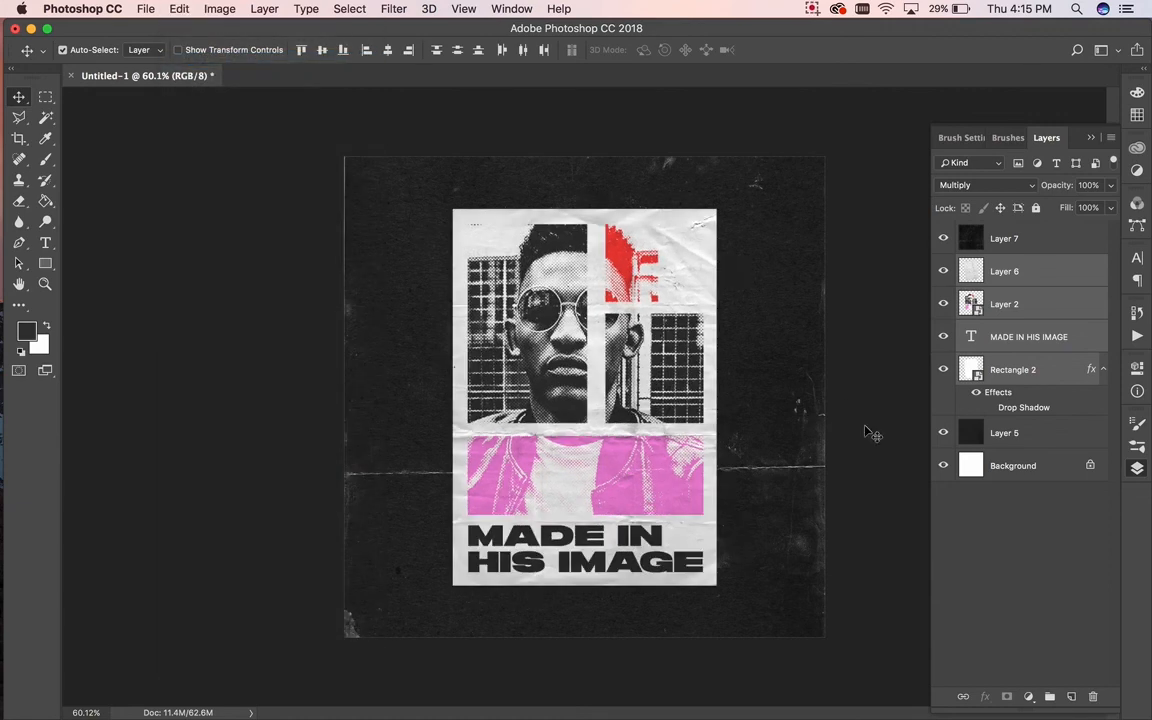
left_click(1060, 376)
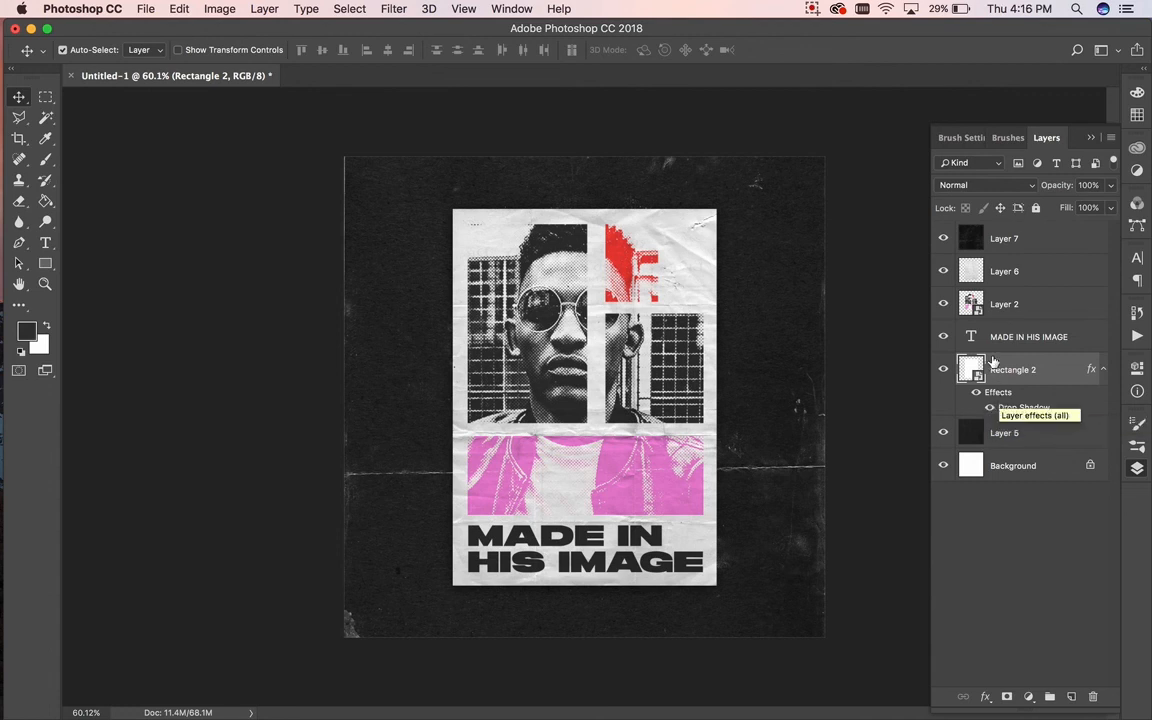
Step: Brighten Layer 7's midtones with Levels at about 1.30
left_click(1054, 242)
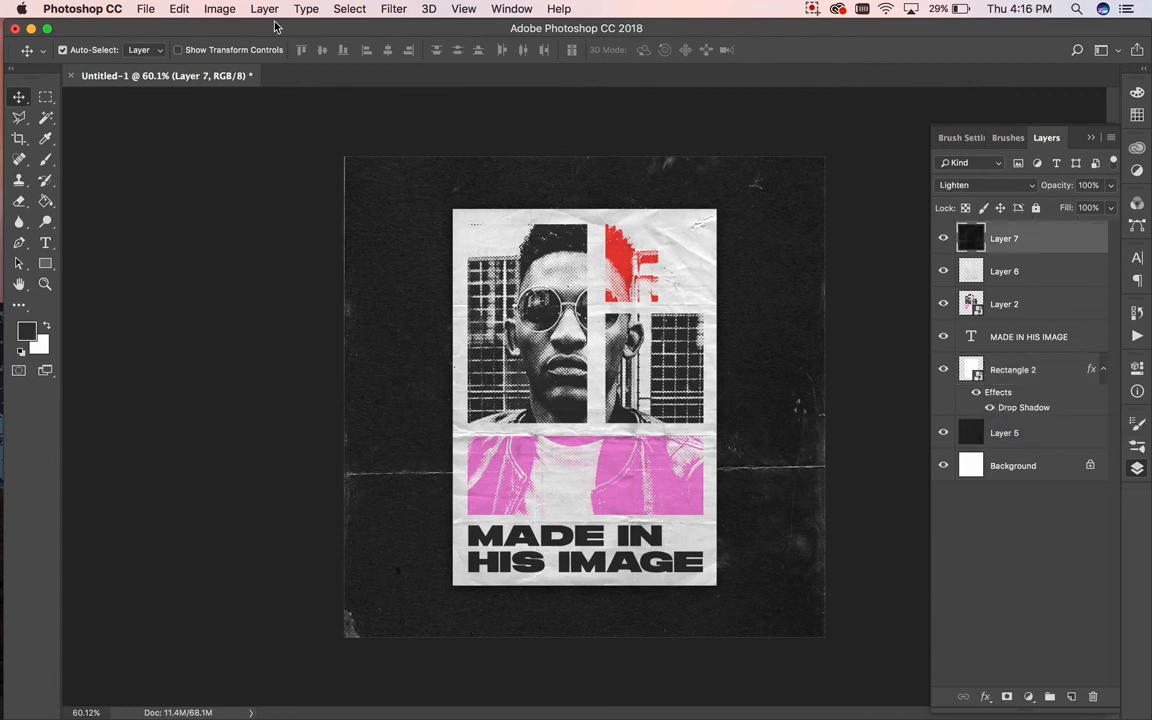
left_click(219, 9)
mouse_move(237, 49)
left_click(399, 66)
left_click_drag(940, 448, 913, 446)
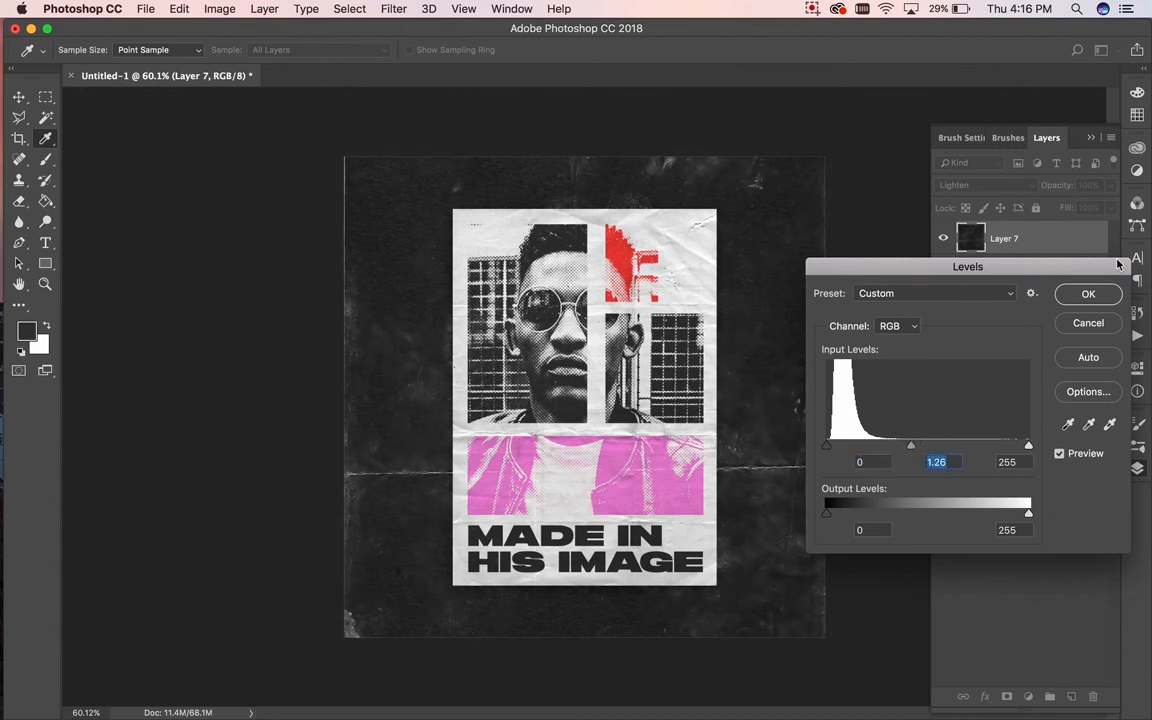
left_click(1092, 295)
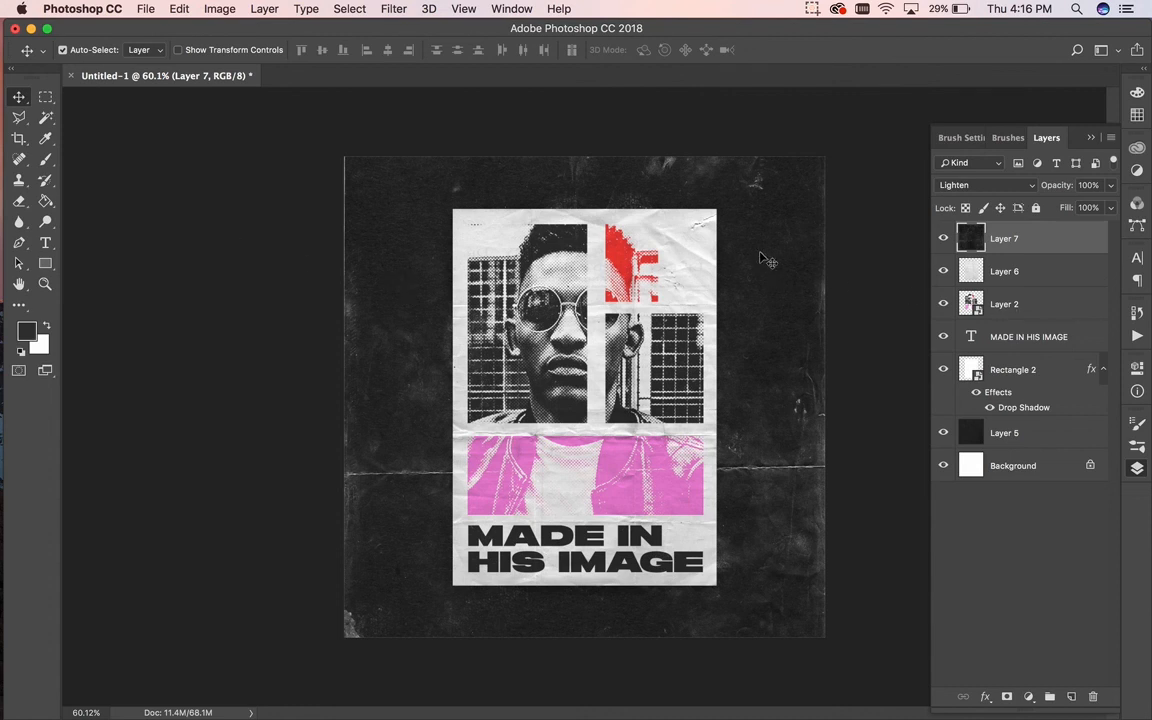
left_click(812, 10)
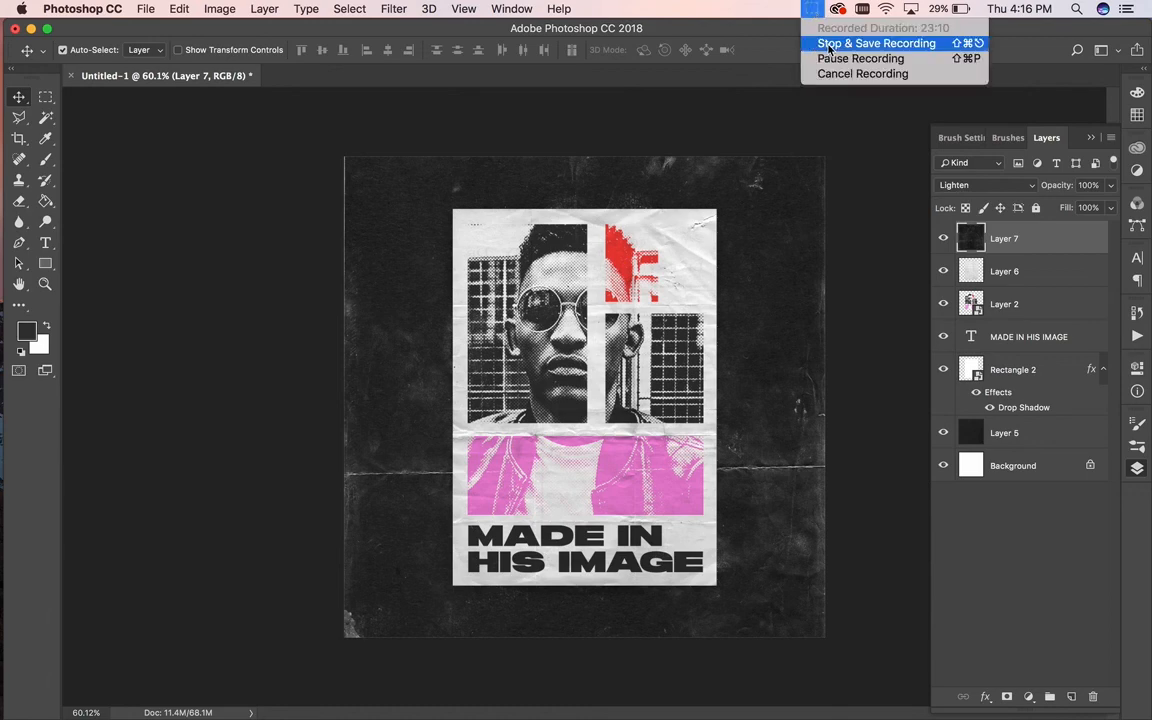